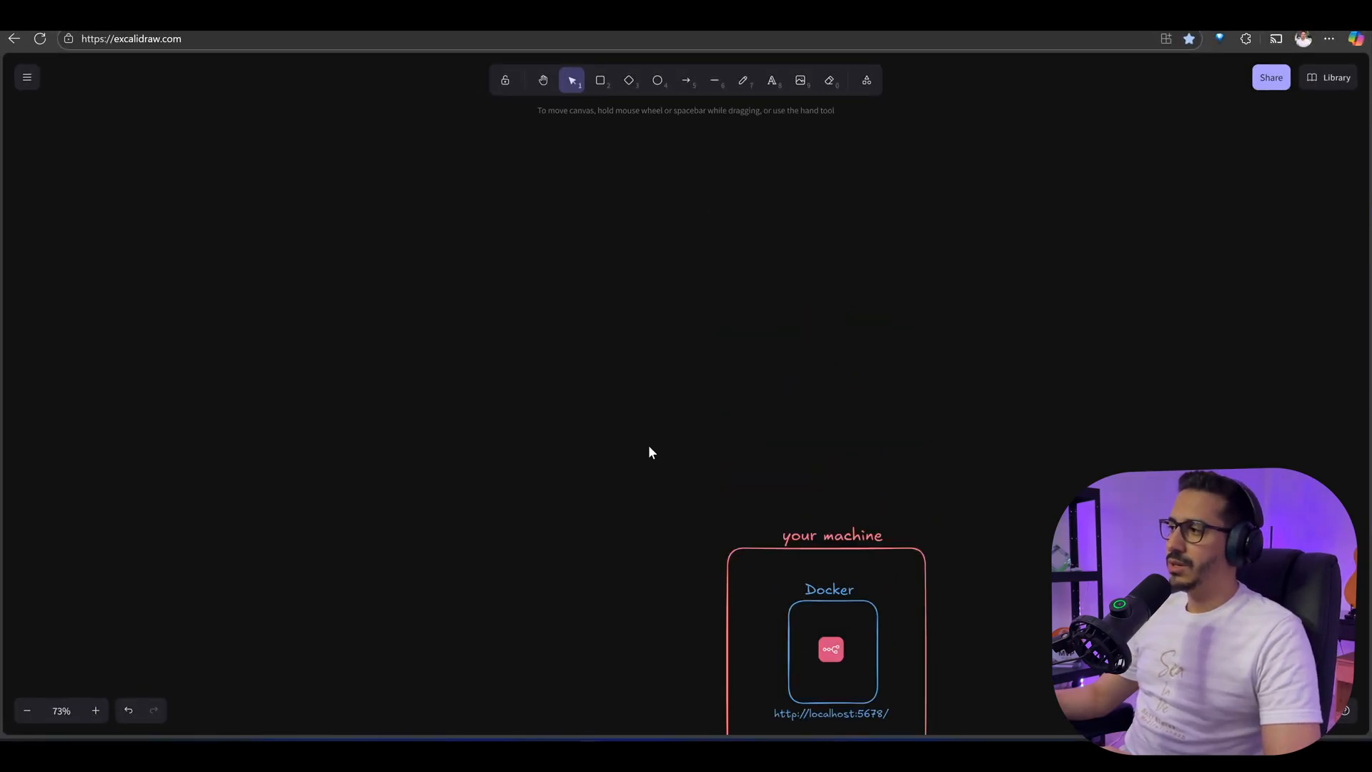
{"action": "scroll", "coordinate": [751, 472], "scroll_direction": "up", "scroll_amount": 3}
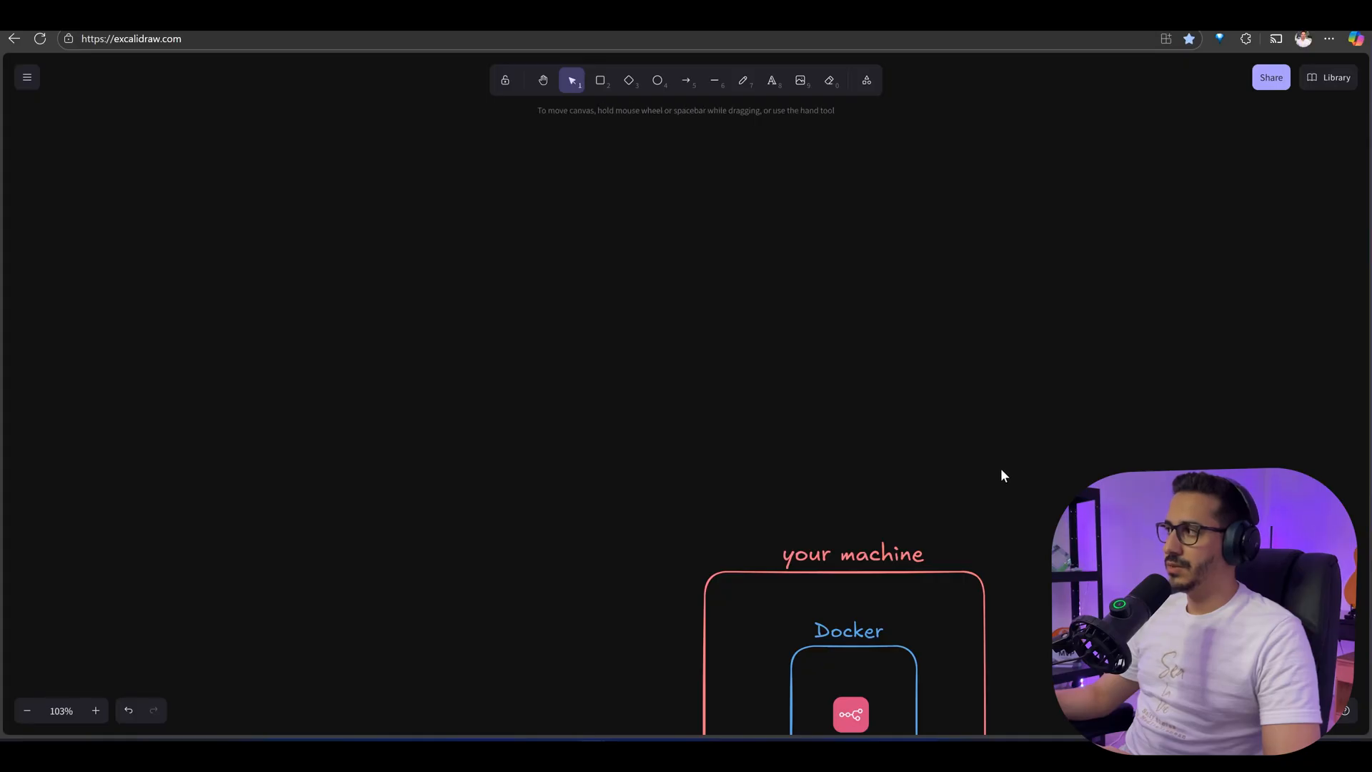
{"action": "left_click_drag", "start_coordinate": [1000, 469], "coordinate": [725, 144]}
{"action": "left_click", "coordinate": [609, 224]}
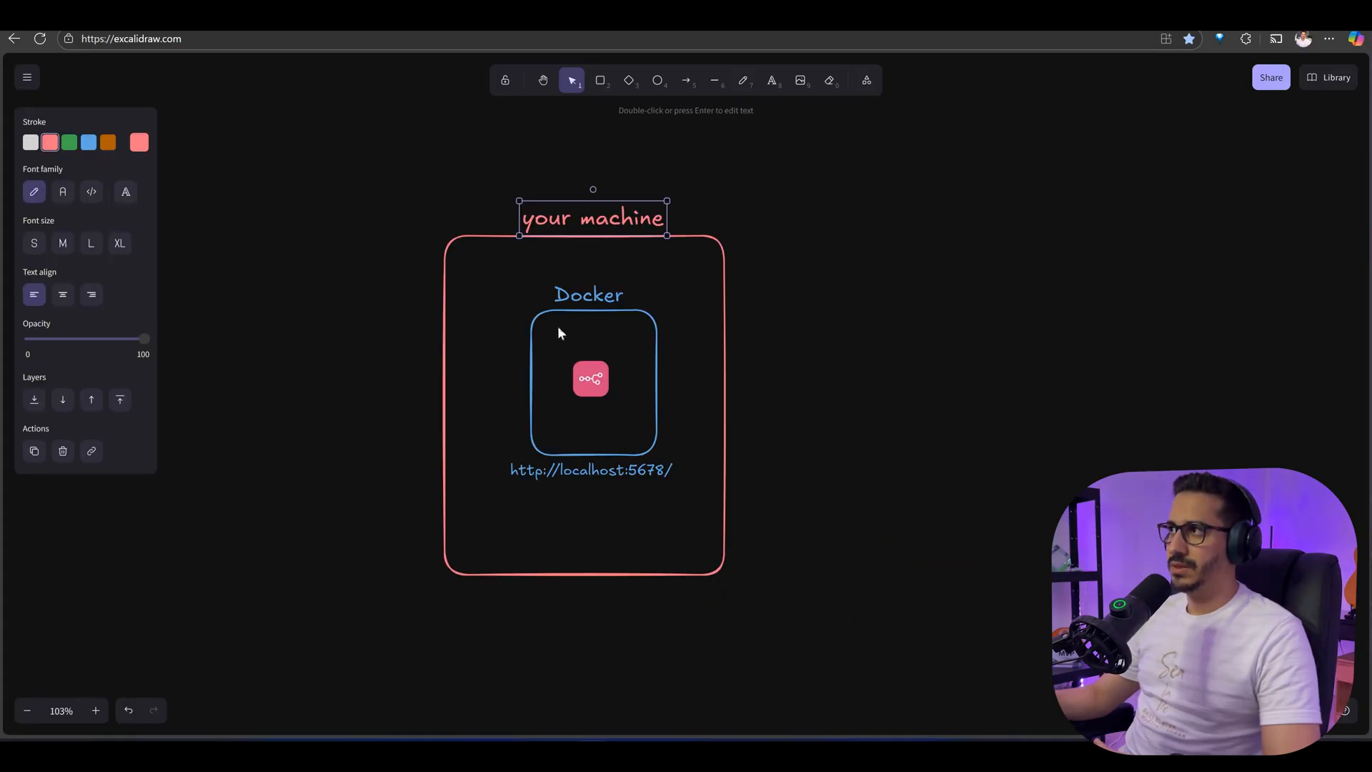
{"action": "left_click", "coordinate": [557, 327]}
{"action": "left_click", "coordinate": [586, 298]}
{"action": "key", "text": "Escape"}
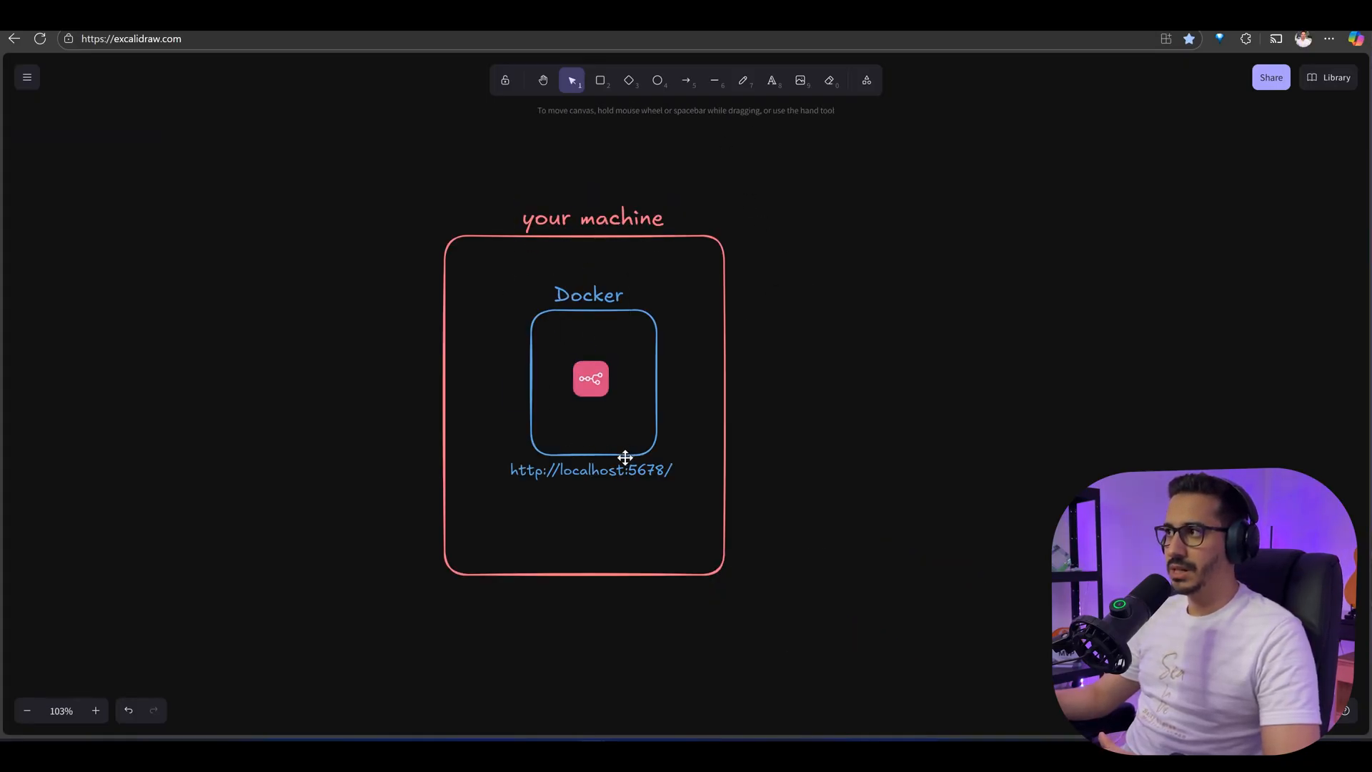
{"action": "left_click", "coordinate": [591, 386]}
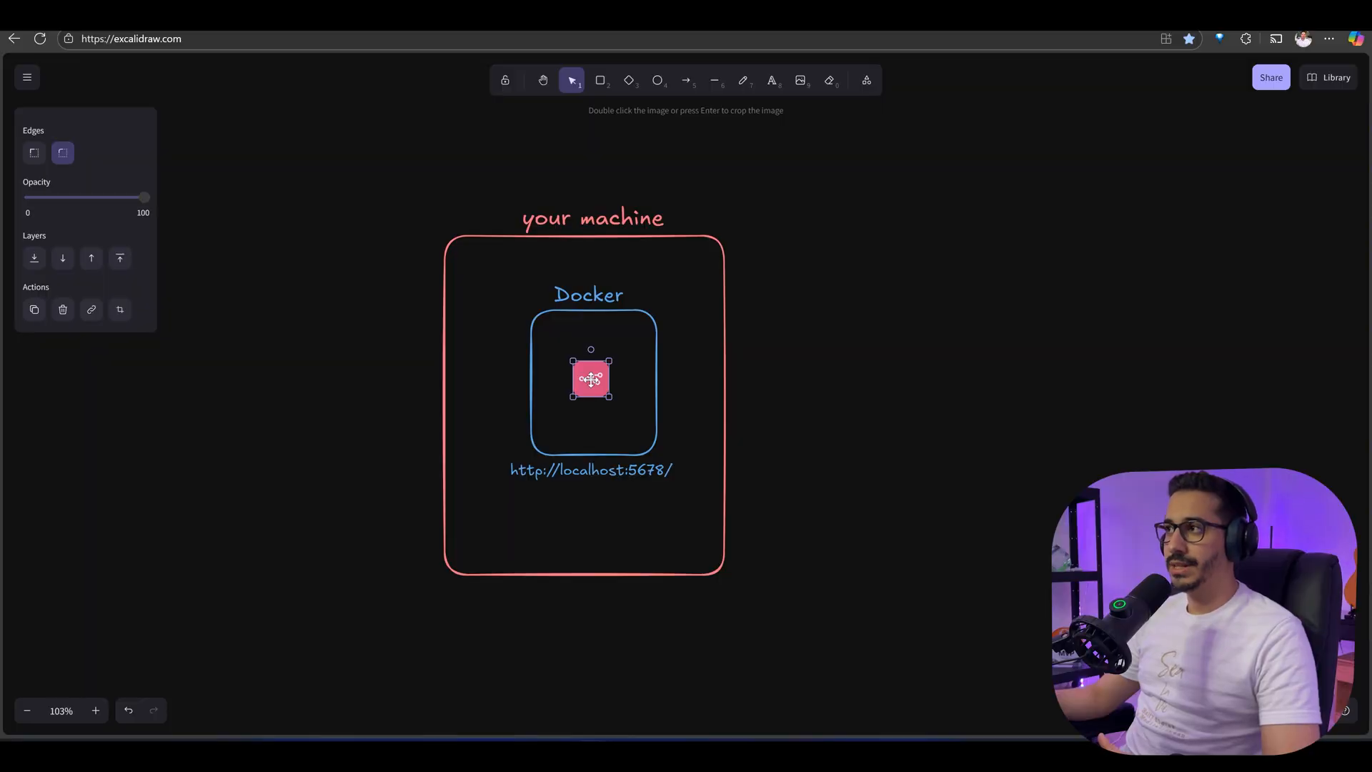
{"action": "left_click", "coordinate": [587, 468]}
{"action": "key", "text": "alt+Tab"}
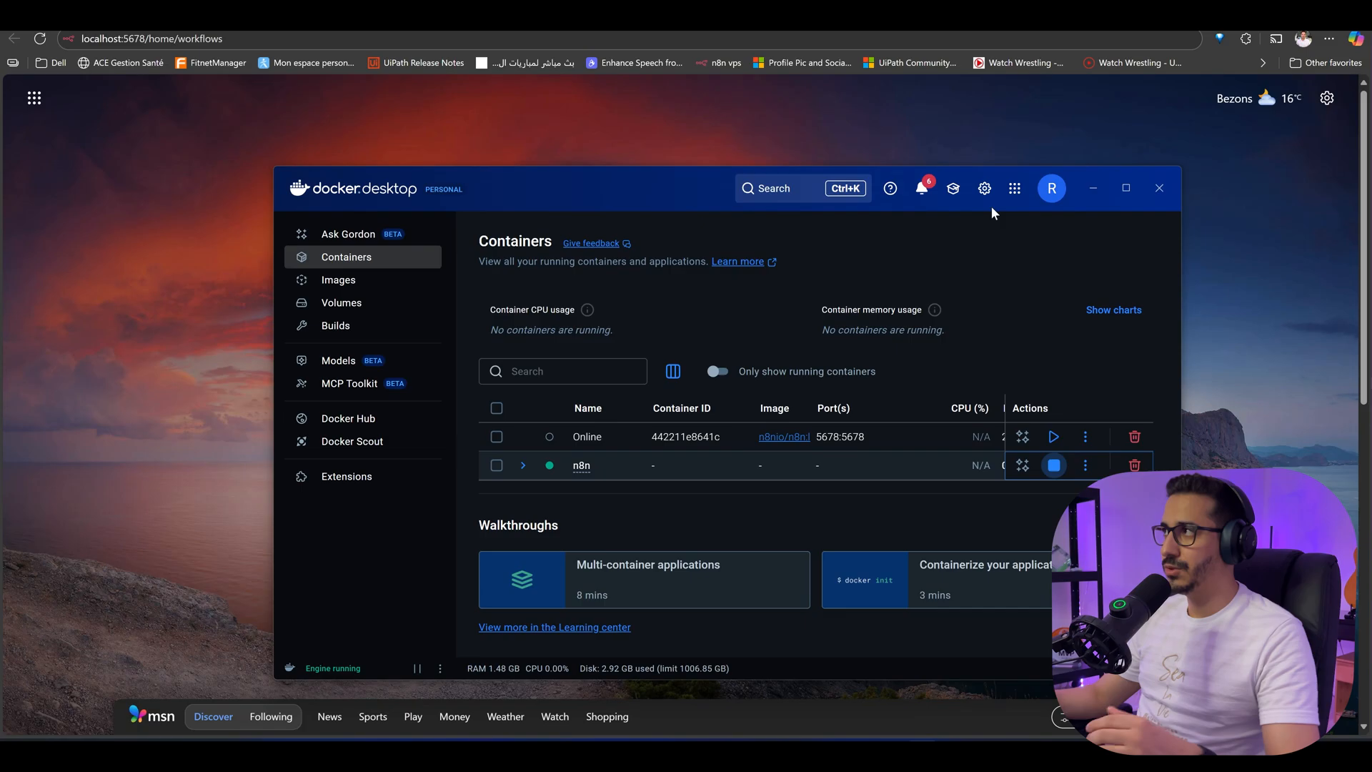
{"action": "left_click", "coordinate": [1093, 188]}
{"action": "left_click", "coordinate": [485, 39]}
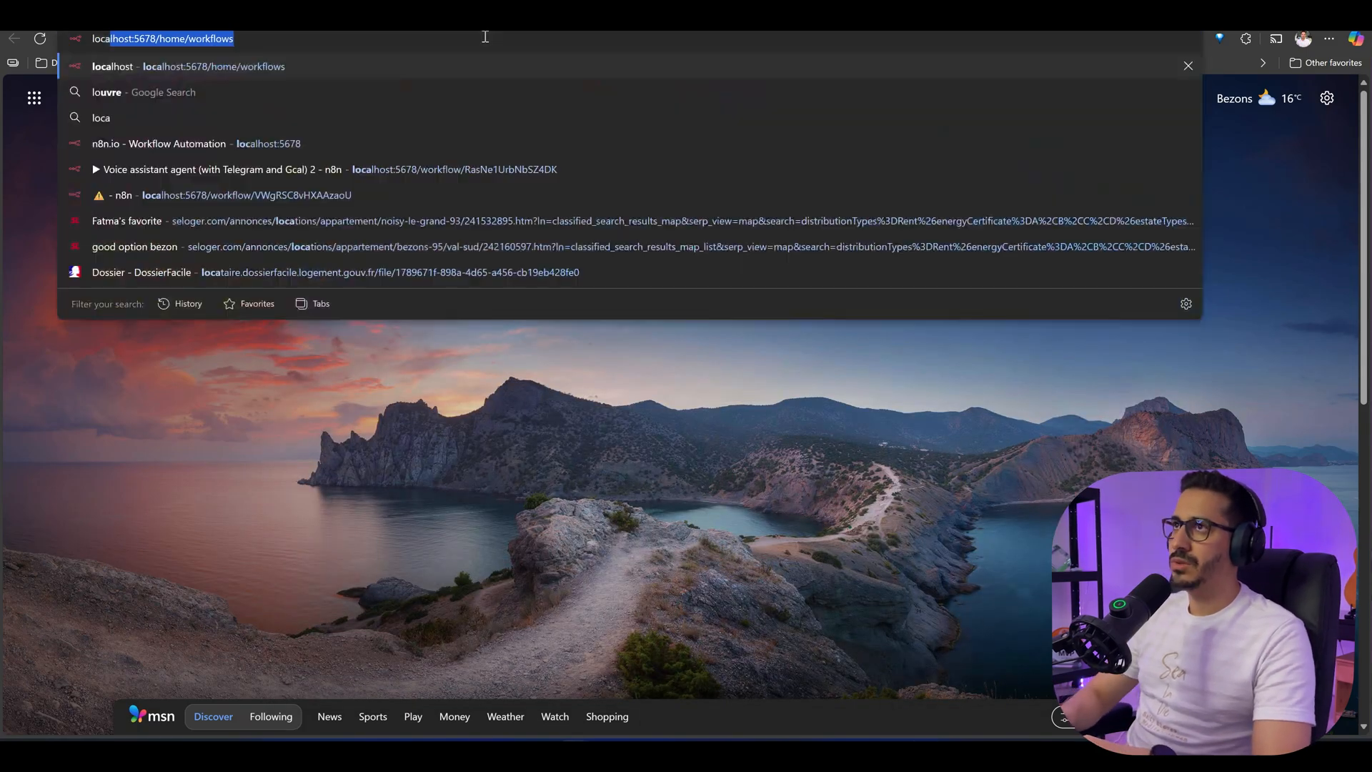
{"action": "type", "text": "loca"}
{"action": "key", "text": "Return"}
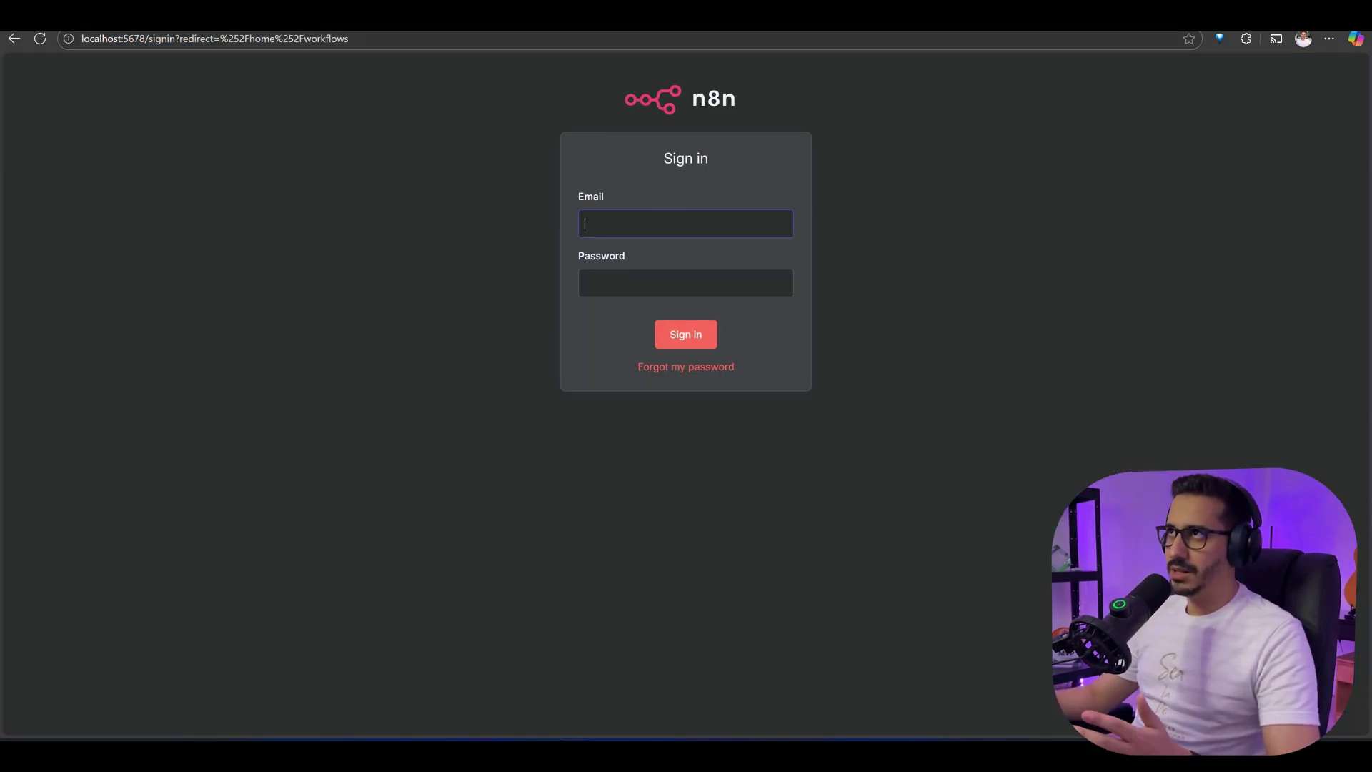
Step: Return to the Excalidraw diagram and centre the WEB box and tunnel arrow in view
{"action": "key", "text": "ctrl+Tab"}
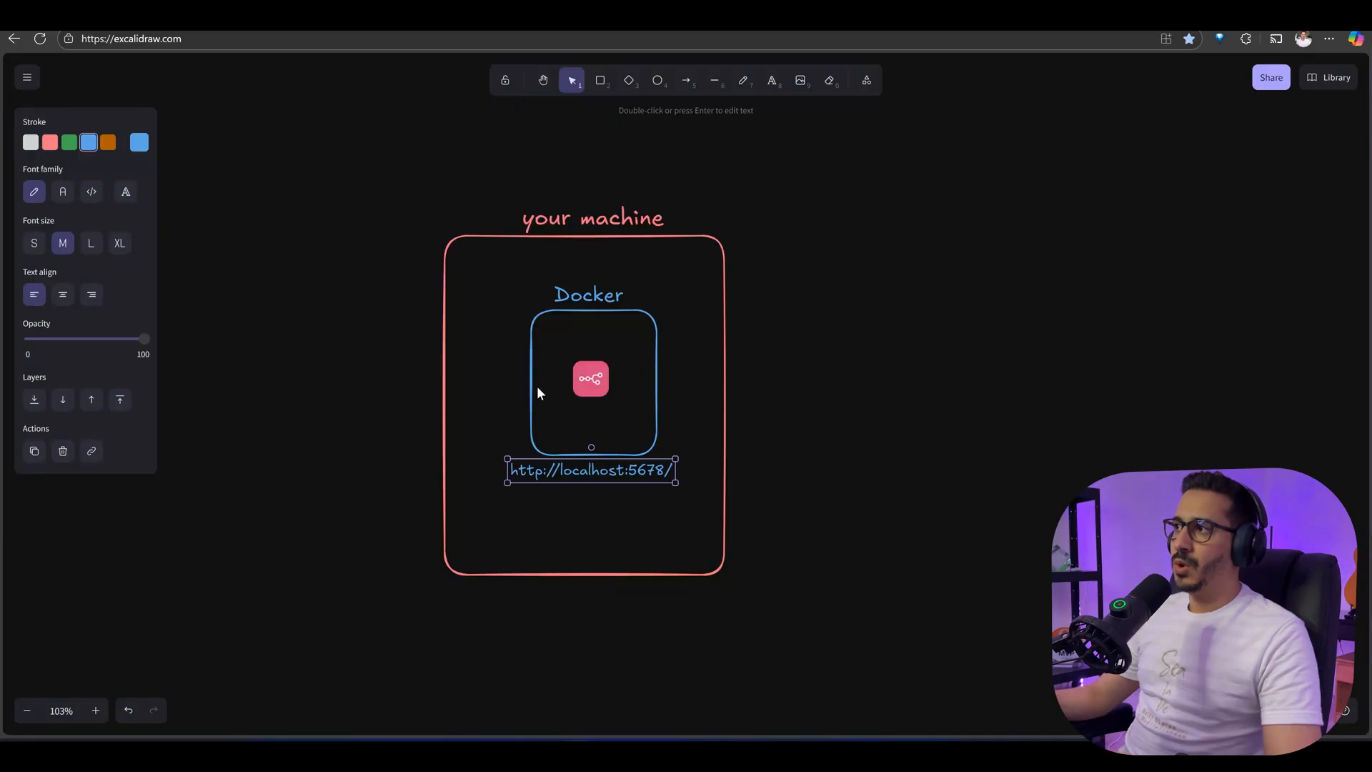
{"action": "left_click", "coordinate": [622, 270]}
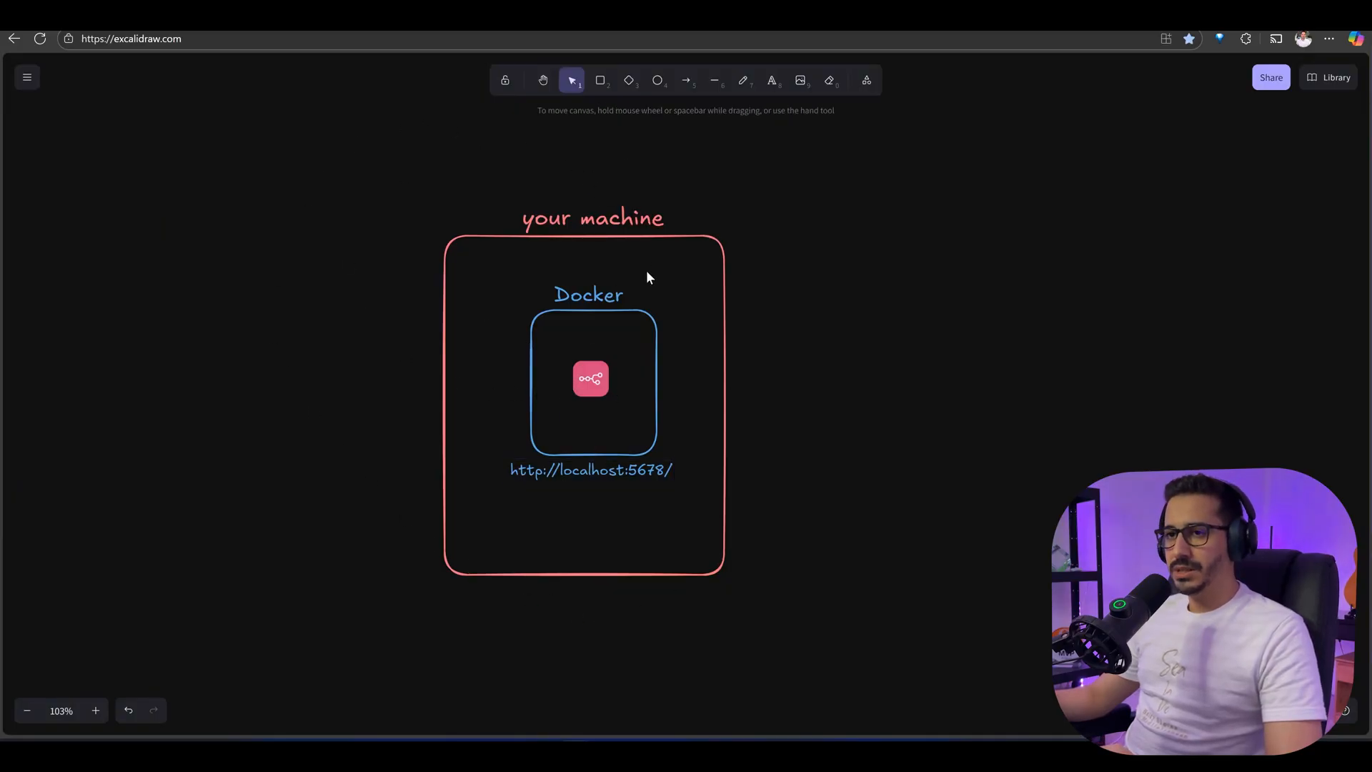
{"action": "scroll", "coordinate": [789, 479], "scroll_direction": "down", "scroll_amount": 2}
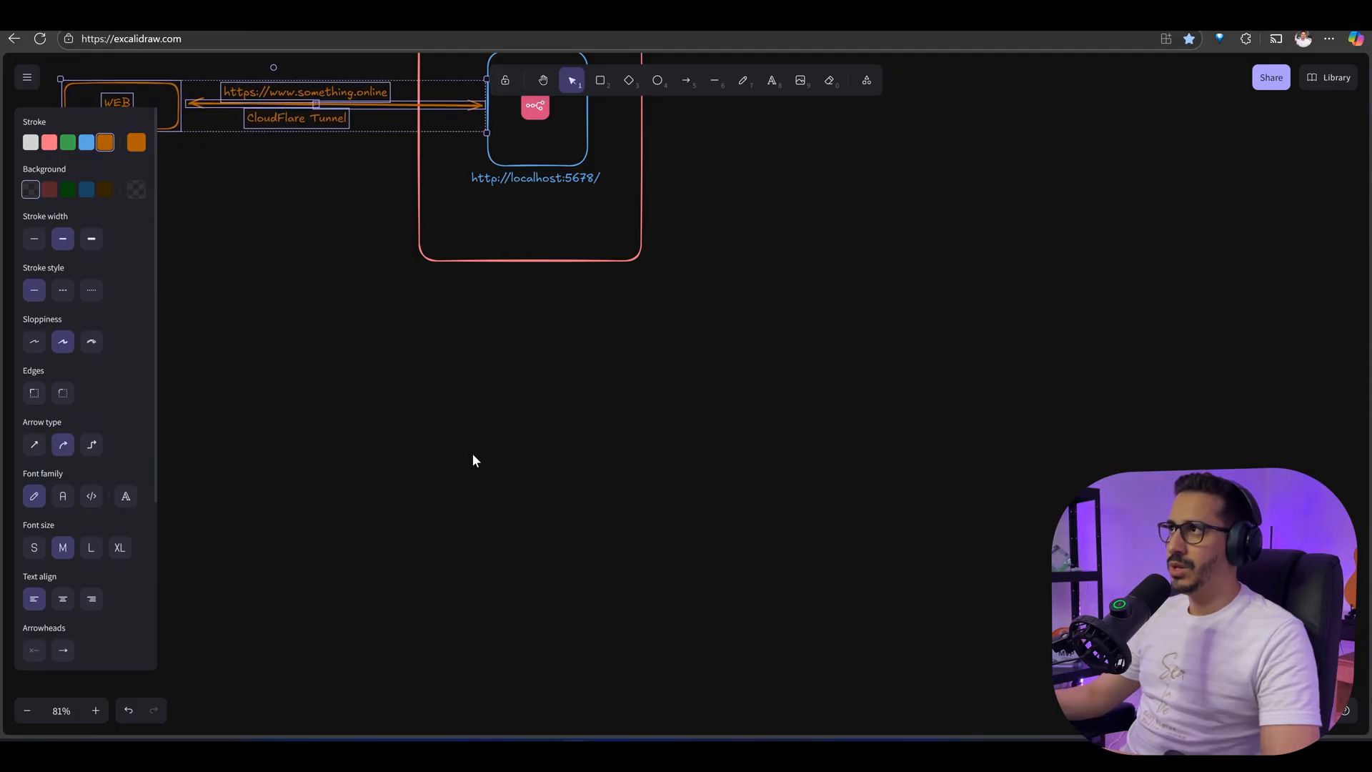
{"action": "left_click", "coordinate": [473, 461]}
{"action": "left_click_drag", "start_coordinate": [445, 426], "coordinate": [704, 332]}
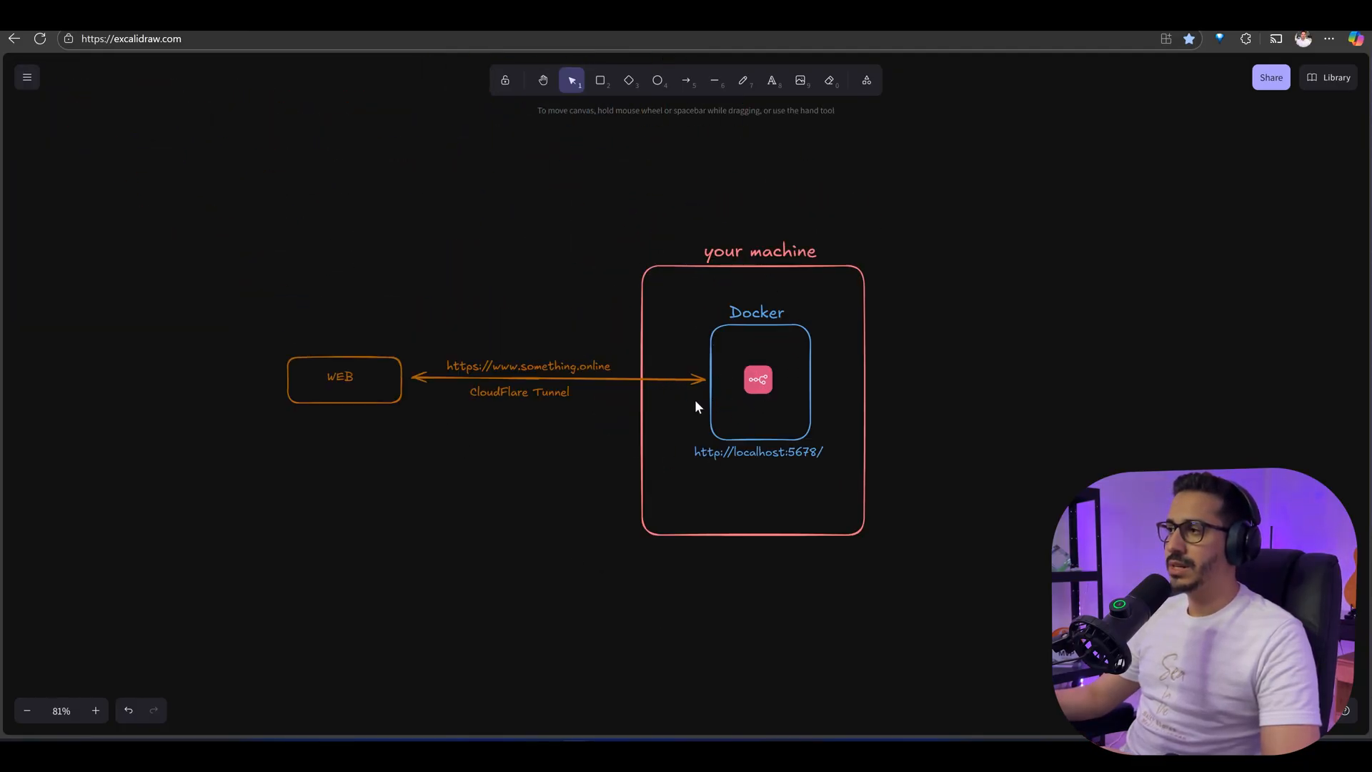
{"action": "left_click", "coordinate": [488, 365]}
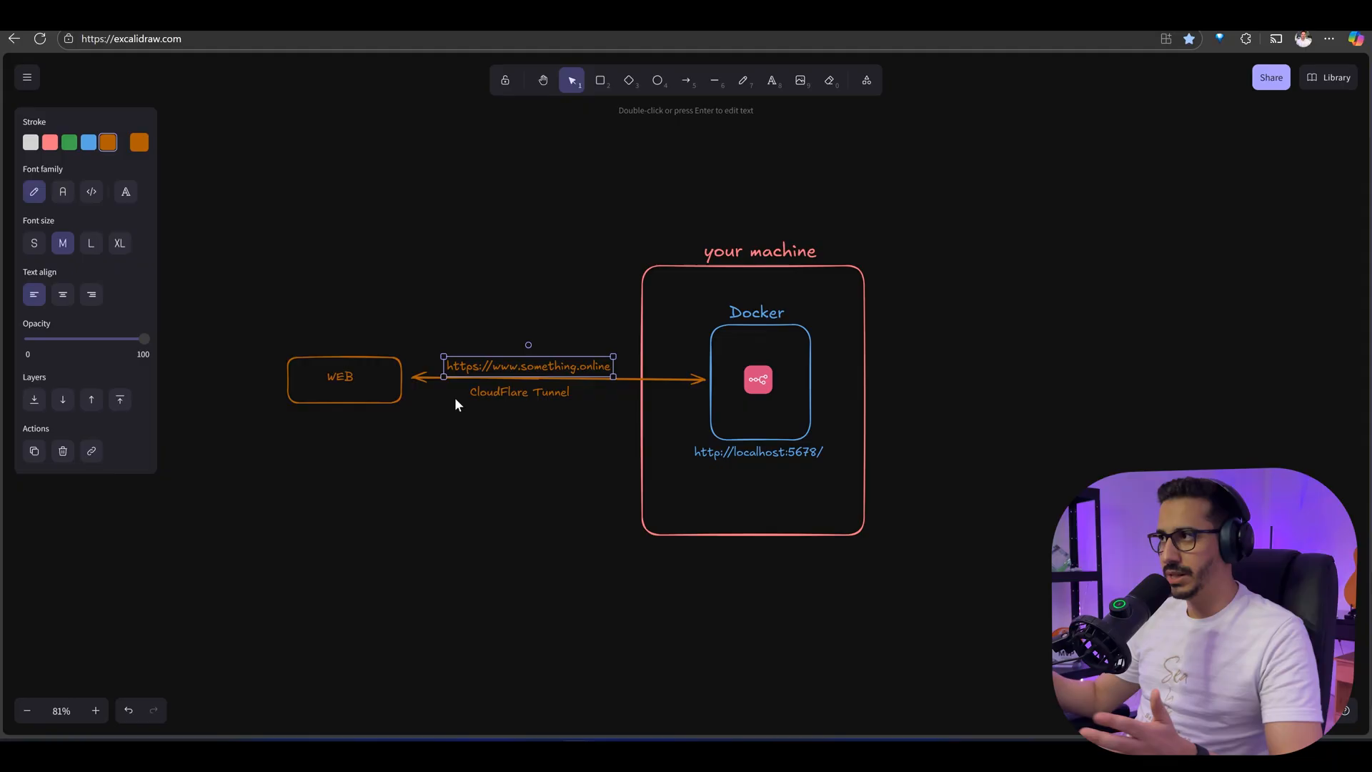
{"action": "double_click", "coordinate": [518, 369]}
{"action": "left_click", "coordinate": [523, 399]}
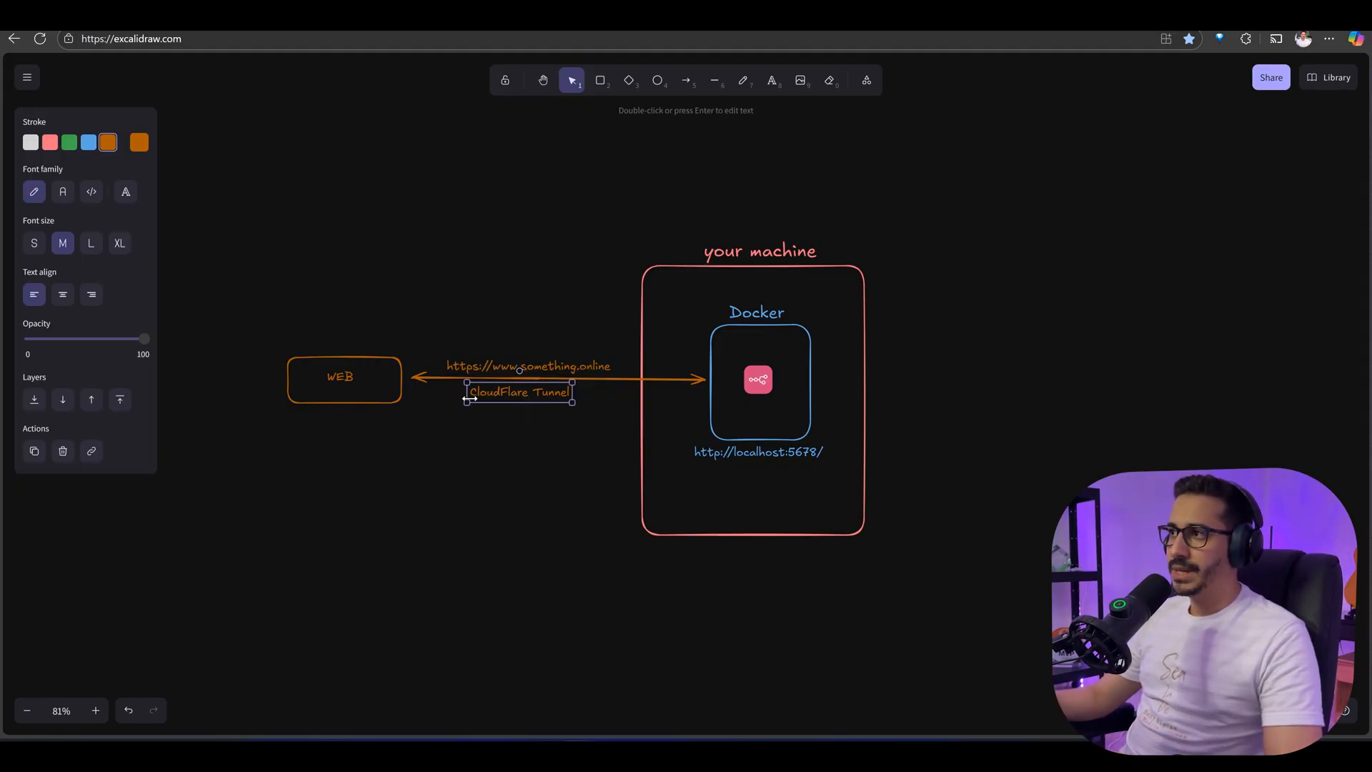
{"action": "double_click", "coordinate": [504, 389]}
{"action": "left_click", "coordinate": [774, 453]}
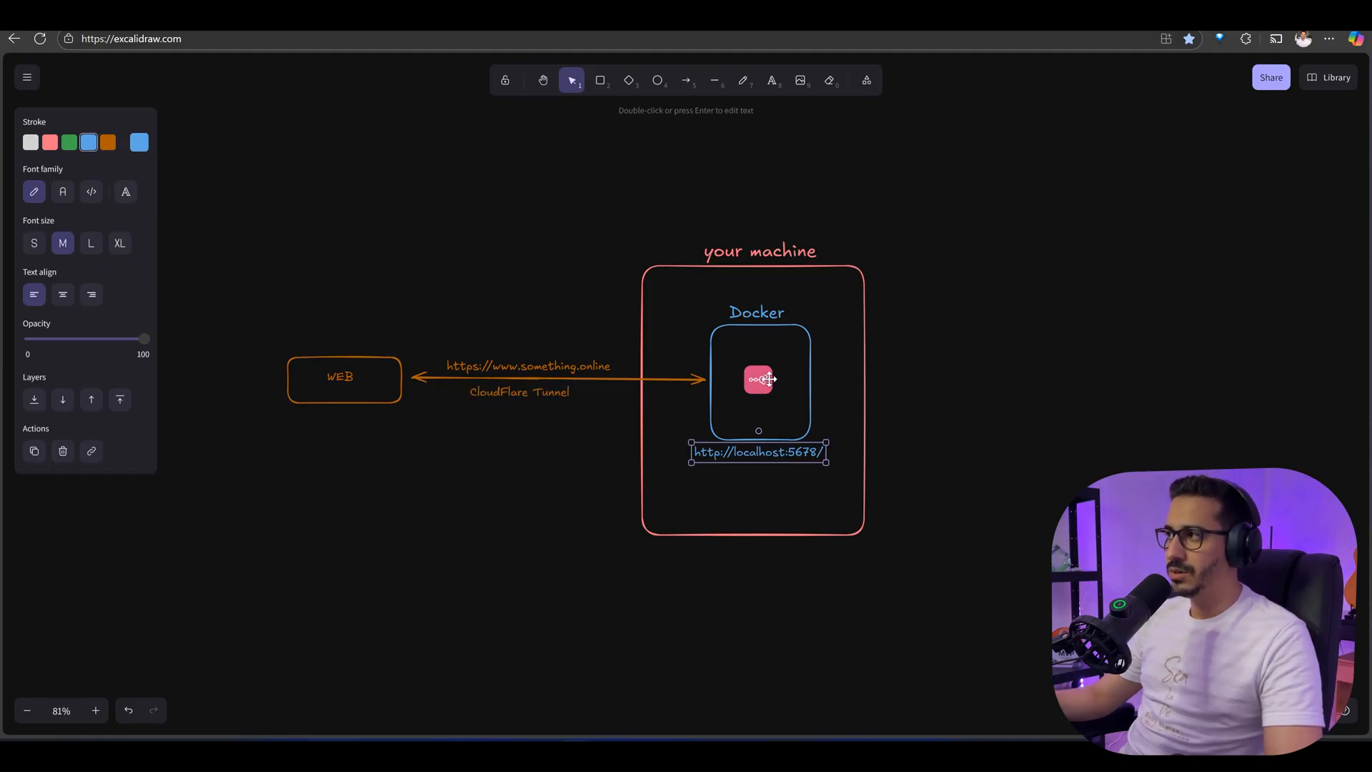
{"action": "double_click", "coordinate": [530, 367]}
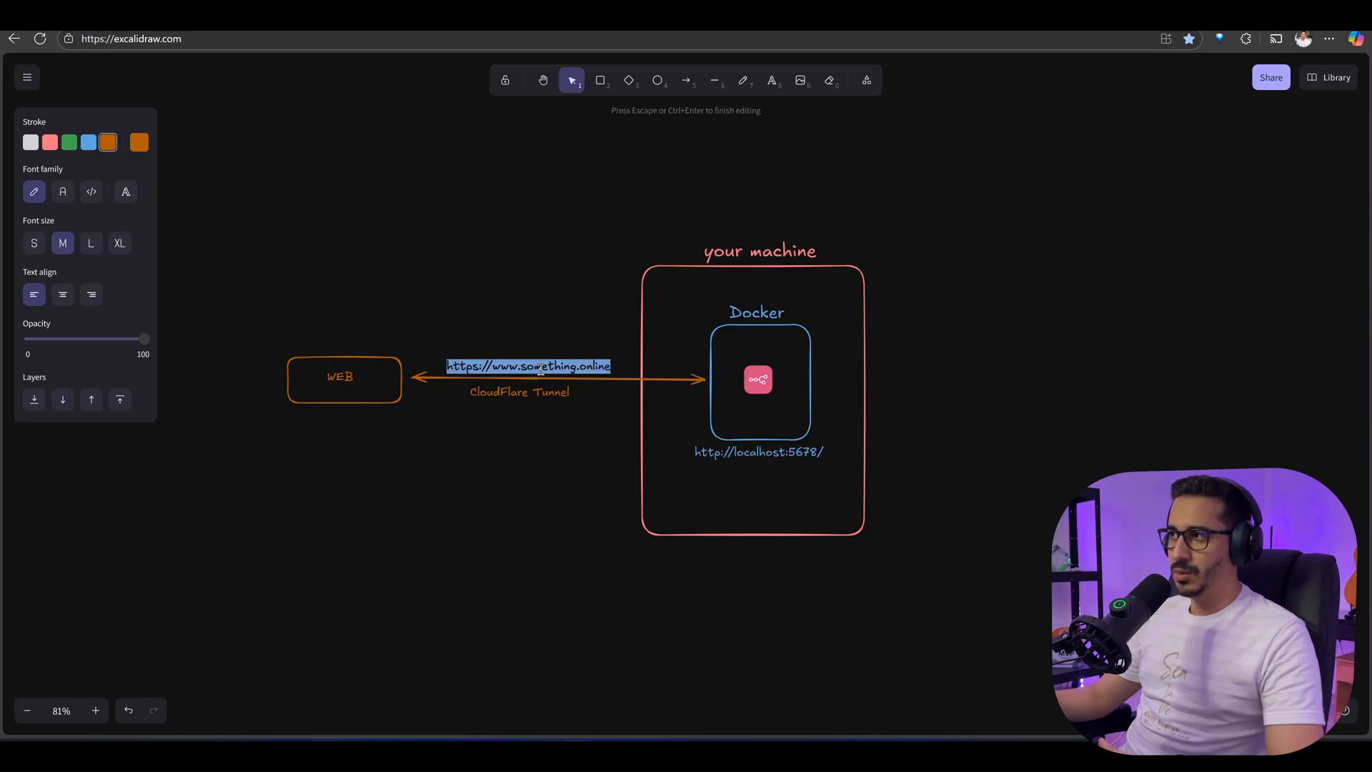
{"action": "double_click", "coordinate": [759, 451]}
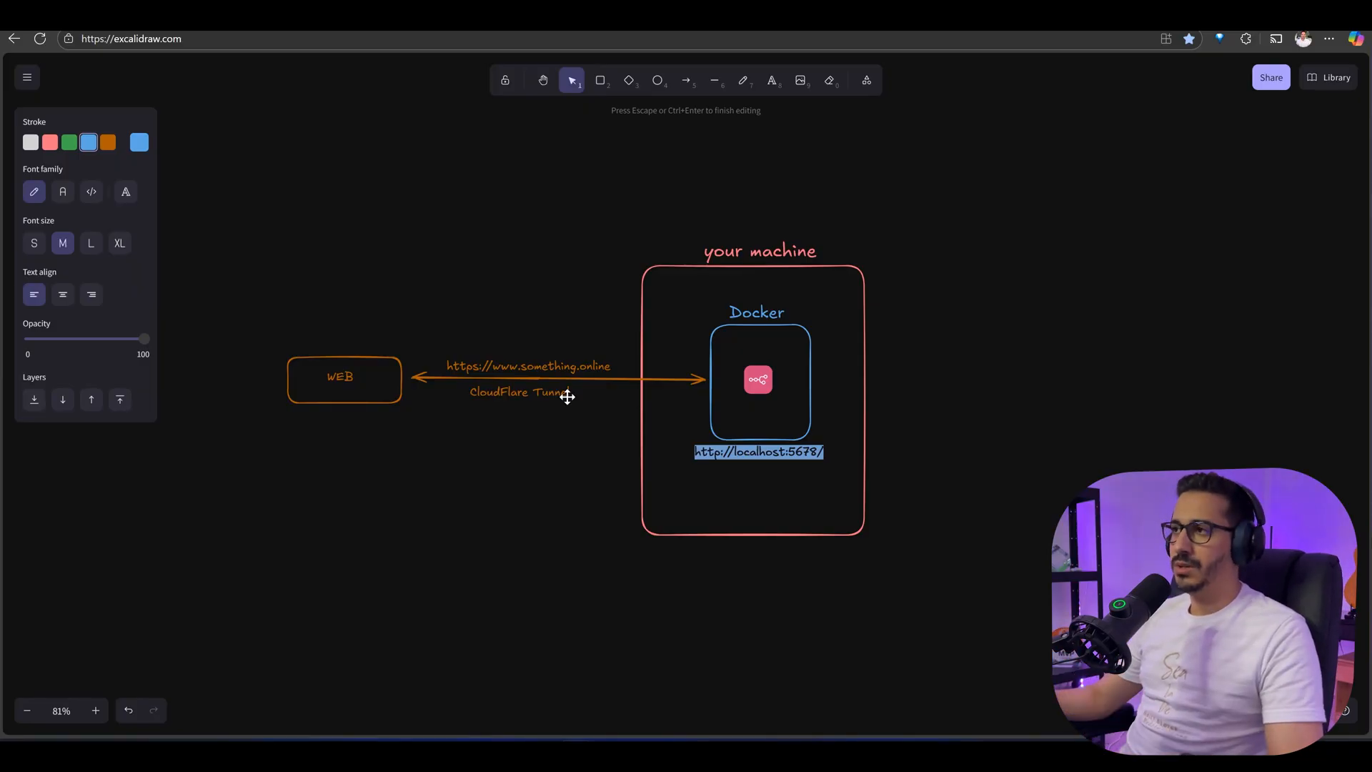
{"action": "key", "text": "Escape"}
{"action": "scroll", "coordinate": [817, 322], "scroll_direction": "up", "scroll_amount": 2}
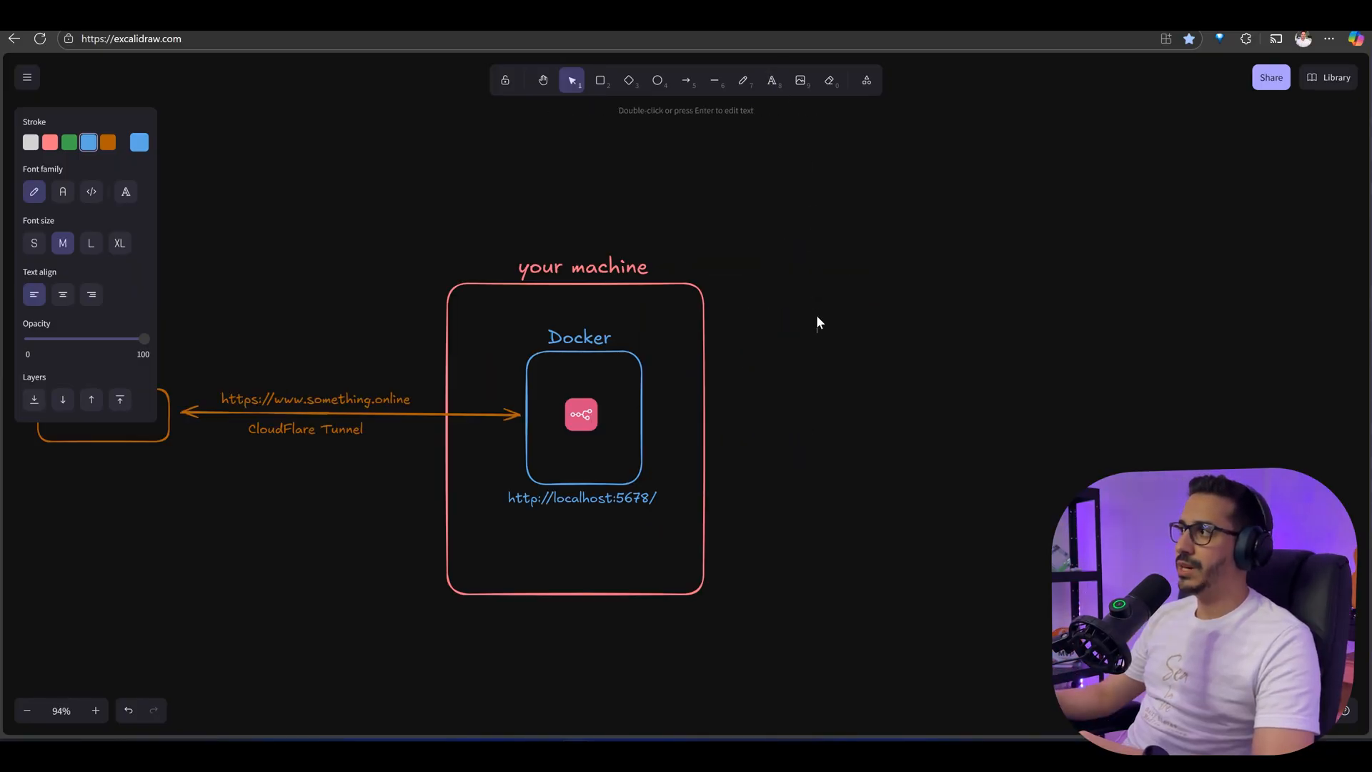
Step: Add a numbered note listing remote n8n access and Telegram, Google and other integrations
{"action": "double_click", "coordinate": [817, 318]}
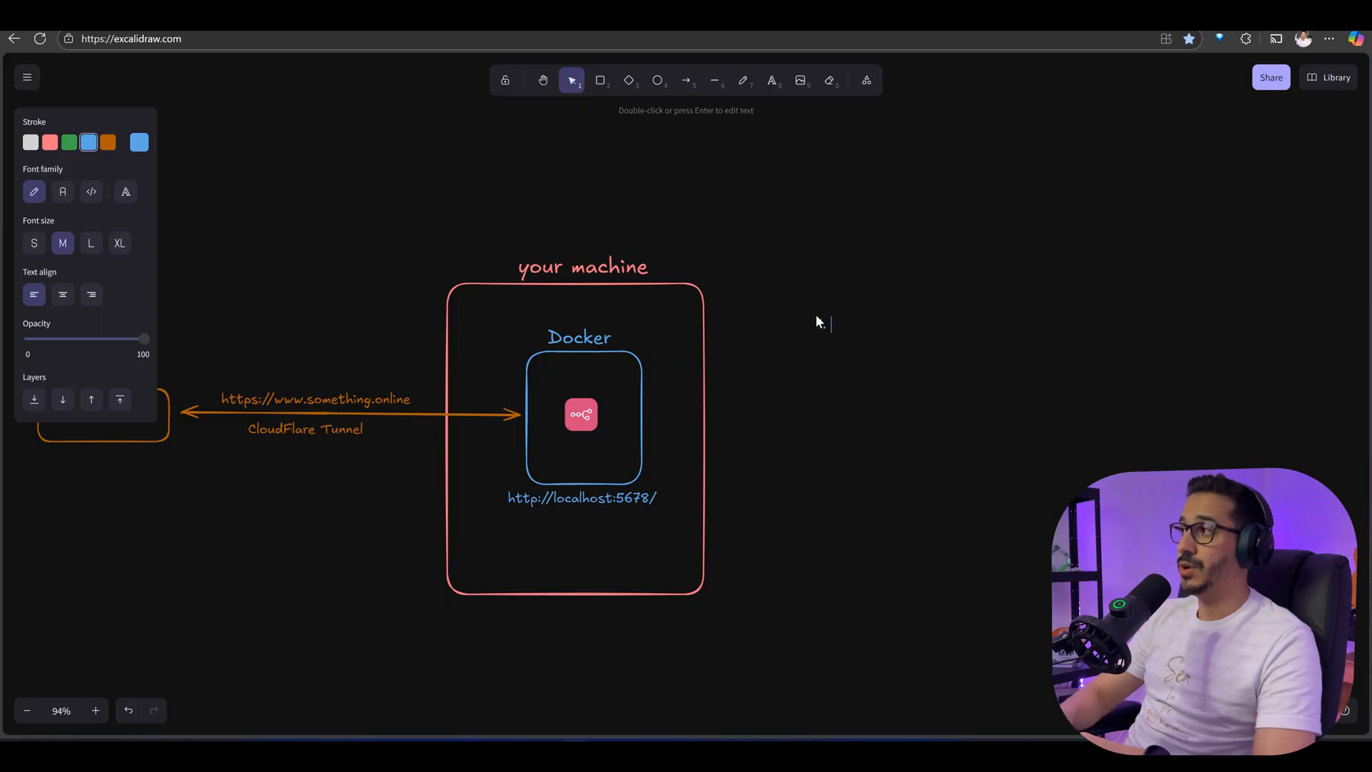
{"action": "type", "text": "Access your "}
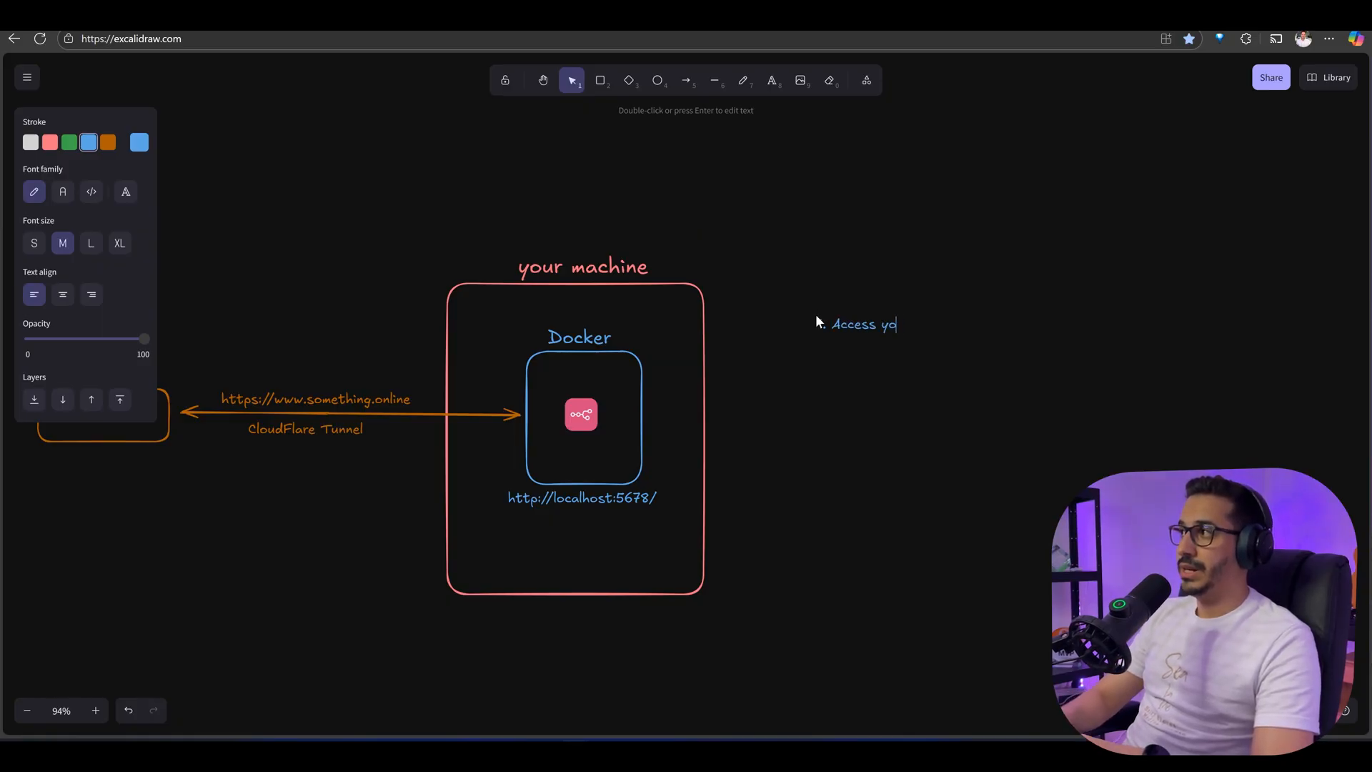
{"action": "type", "text": "n8n instance from everywhere"}
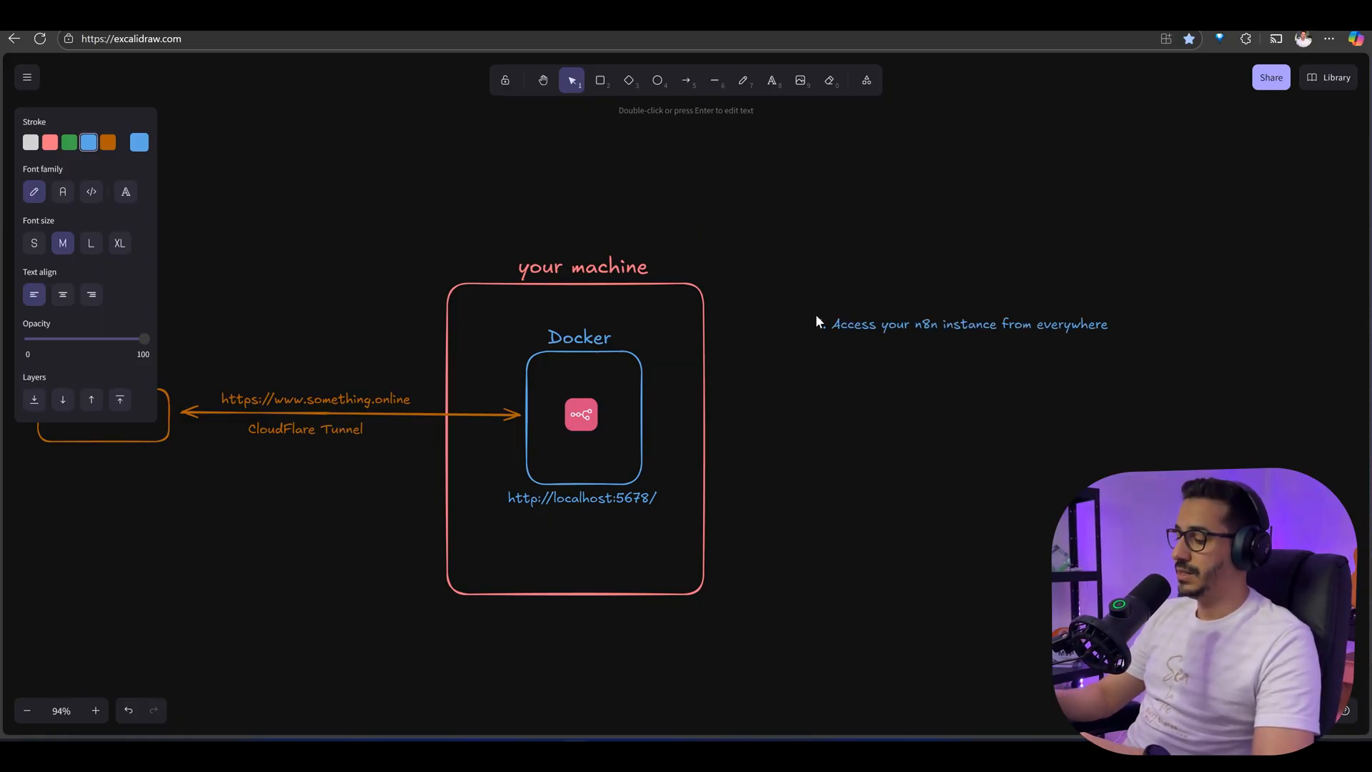
{"action": "type", "text": " 2. Inte"}
{"action": "key", "text": "BackSpace"}
{"action": "key", "text": "BackSpace"}
{"action": "key", "text": "BackSpace"}
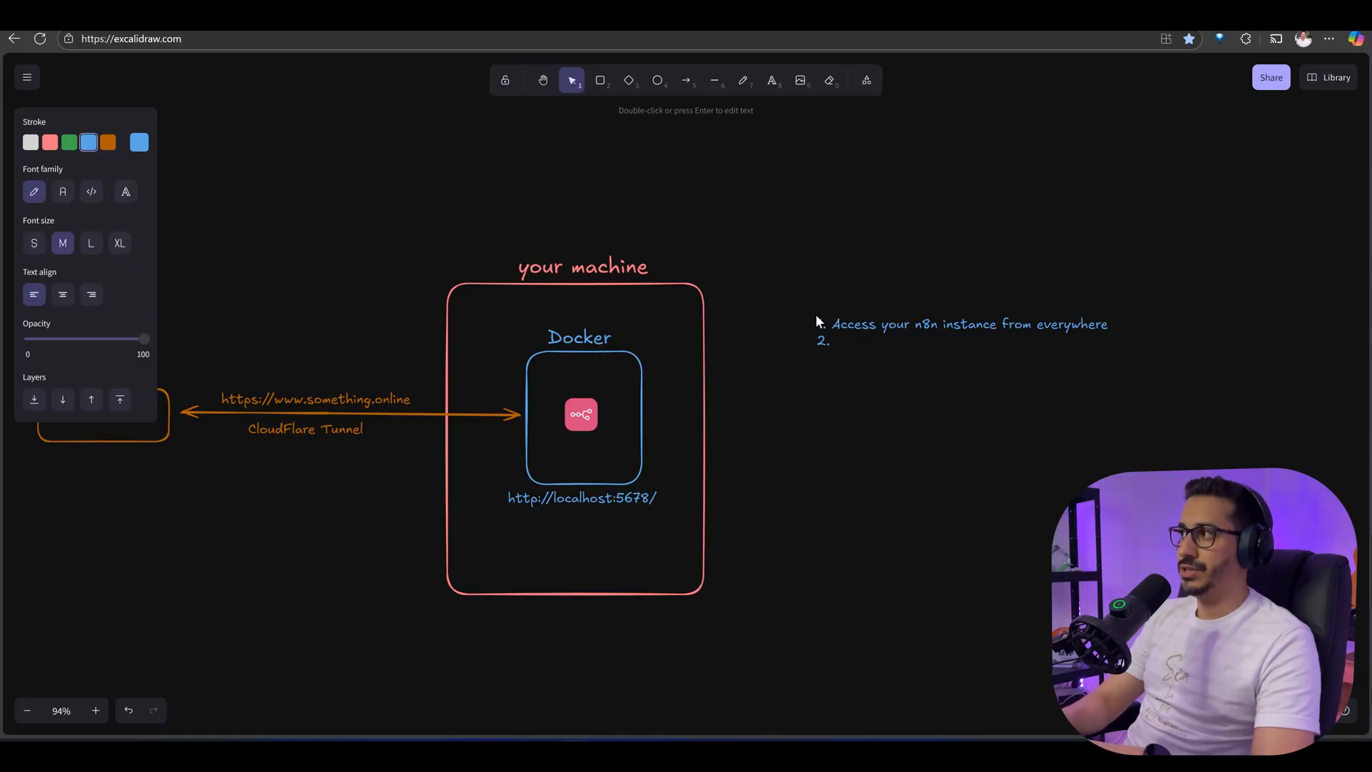
{"action": "type", "text": "Work with integrations like"}
{"action": "key", "text": "Return"}
{"action": "type", "text": "===> telegram"}
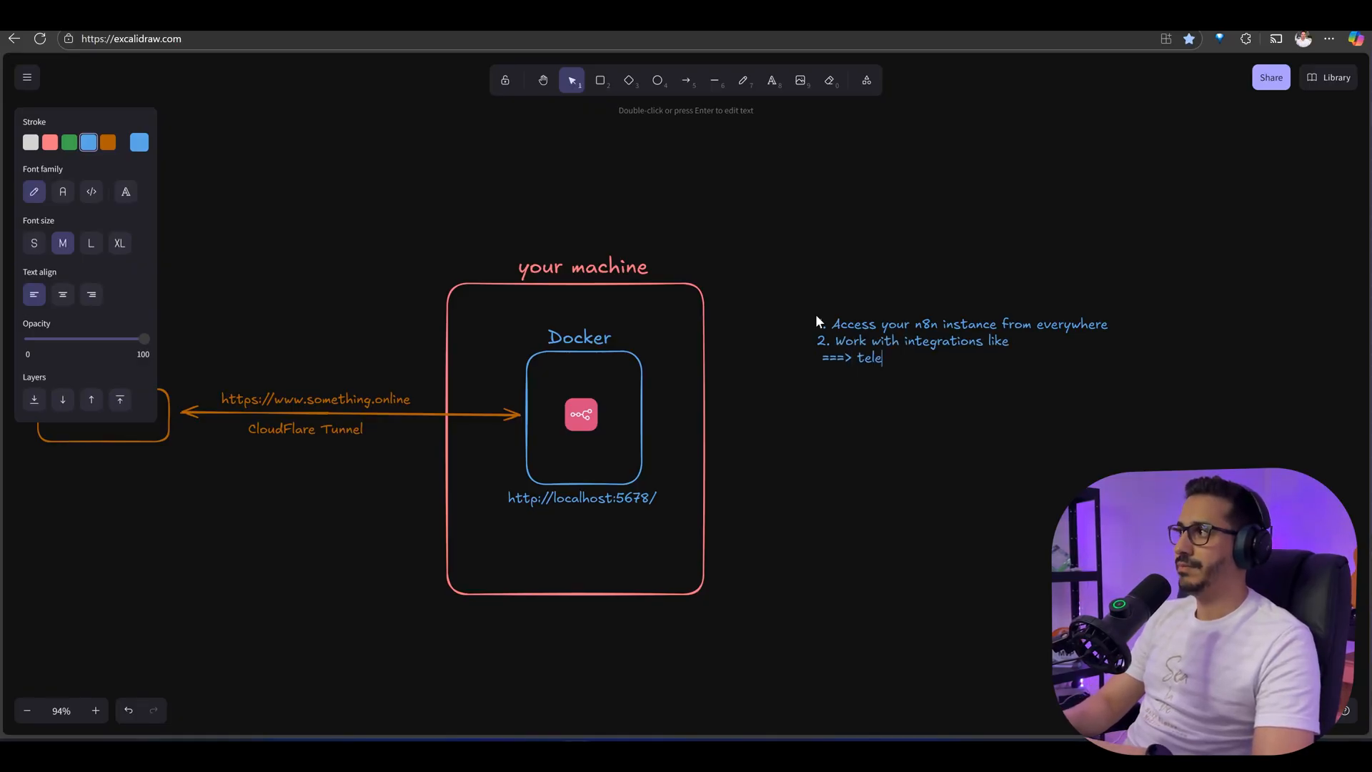
{"action": "key", "text": "Return"}
{"action": "type", "text": "===> google services (sh"}
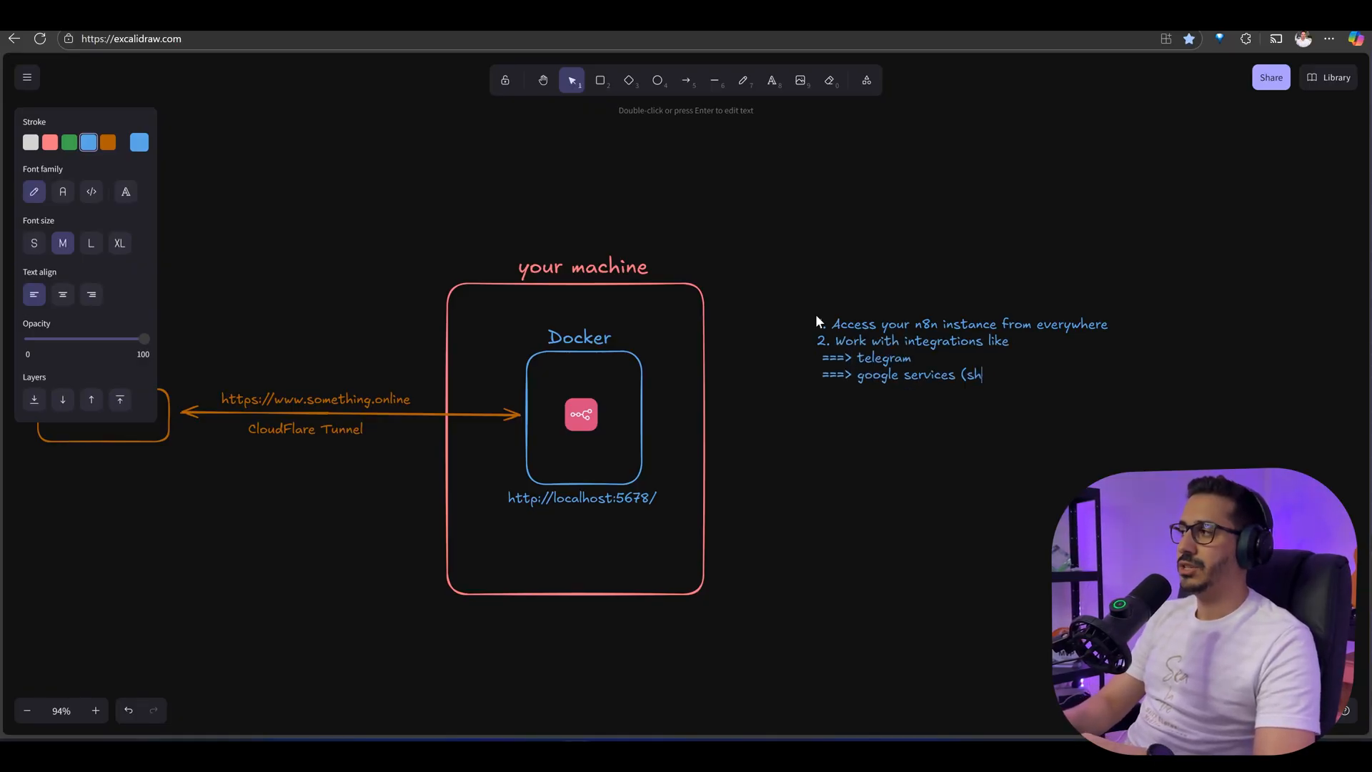
{"action": "type", "text": "eets, calendar...)"}
{"action": "key", "text": "Return"}
{"action": "type", "text": "===> other"}
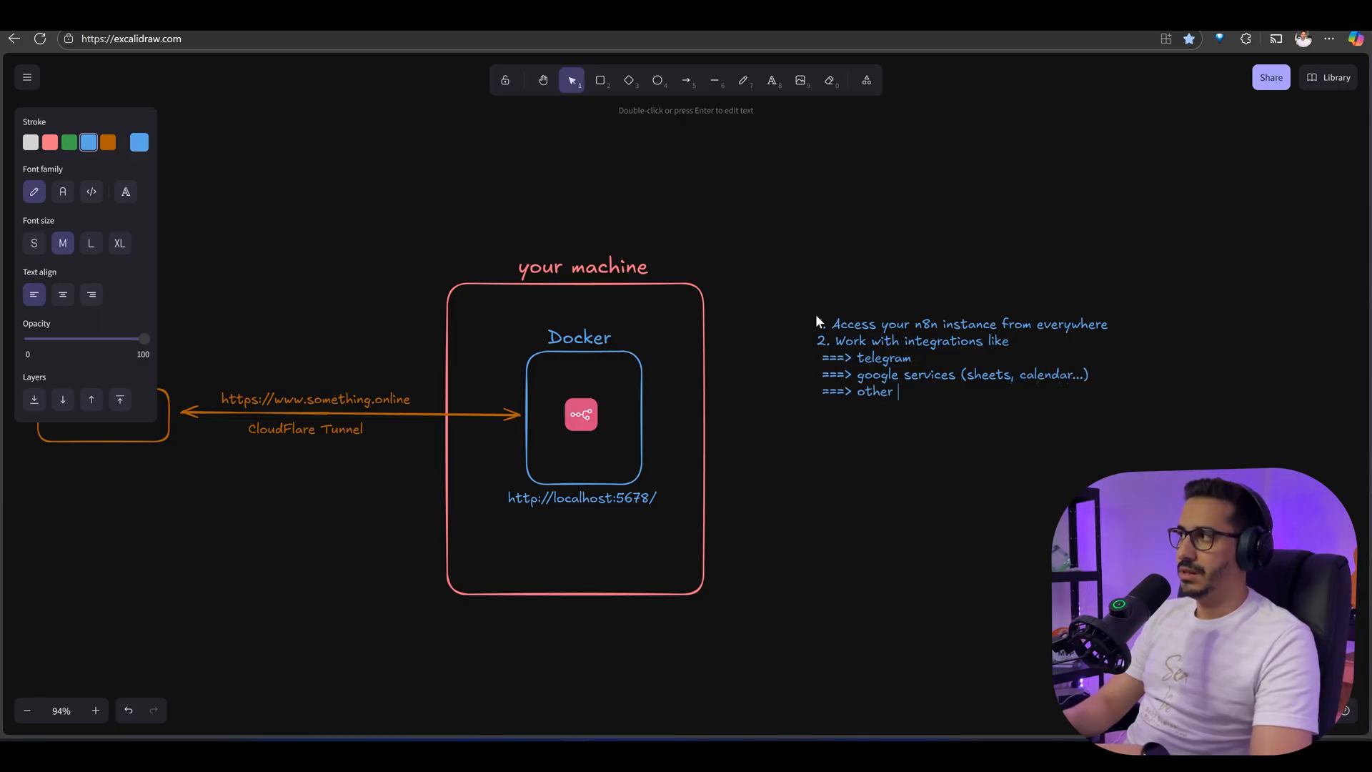
{"action": "type", "text": " integrations"}
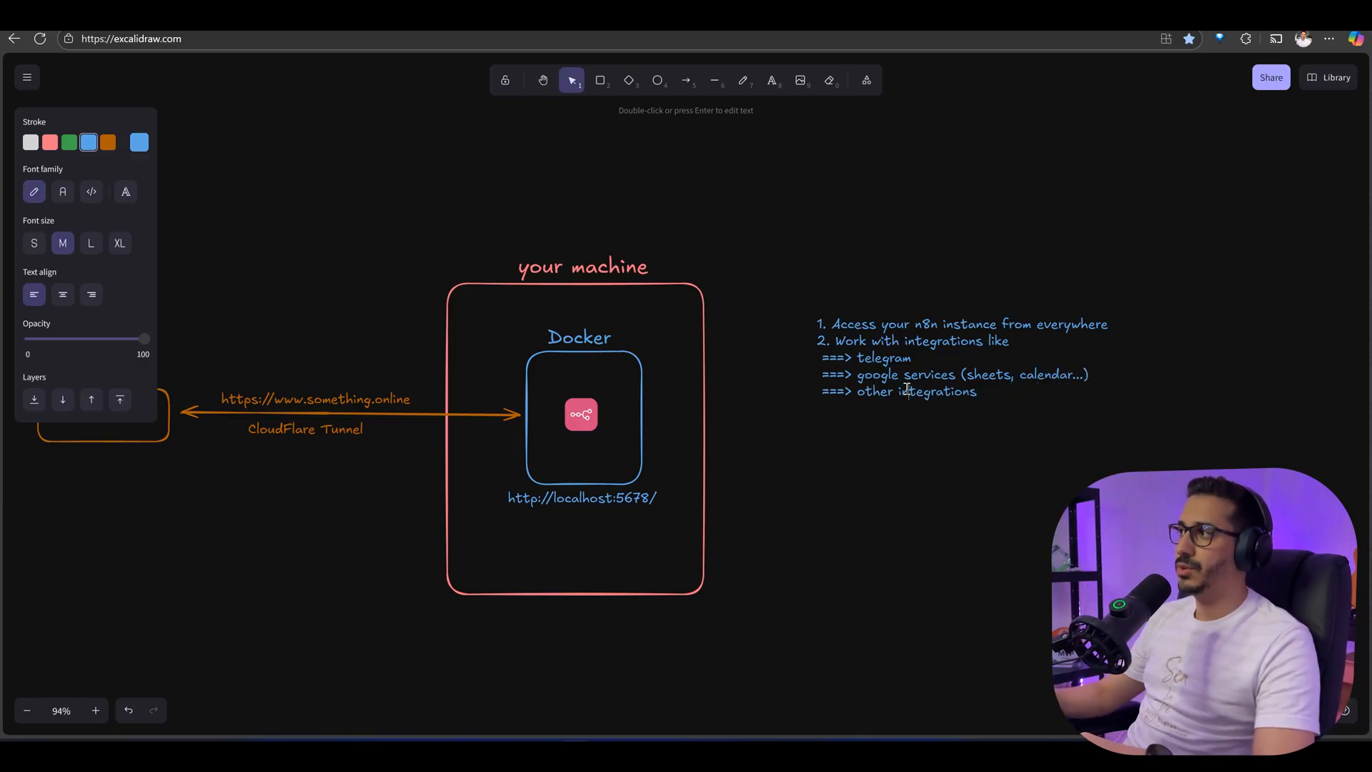
Step: Highlight the https URL and localhost:5678 labels, then switch to the n8n sign-in page
{"action": "double_click", "coordinate": [275, 401]}
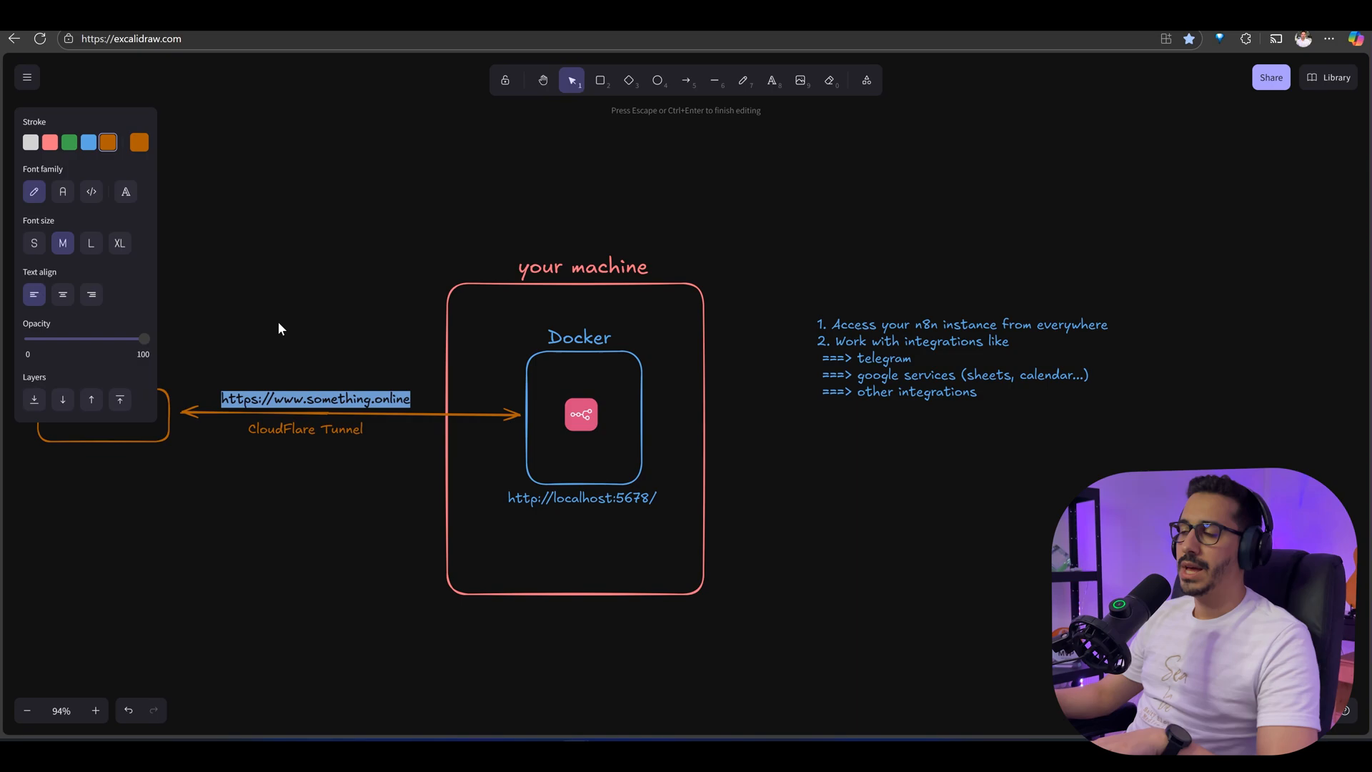
{"action": "left_click", "coordinate": [249, 401]}
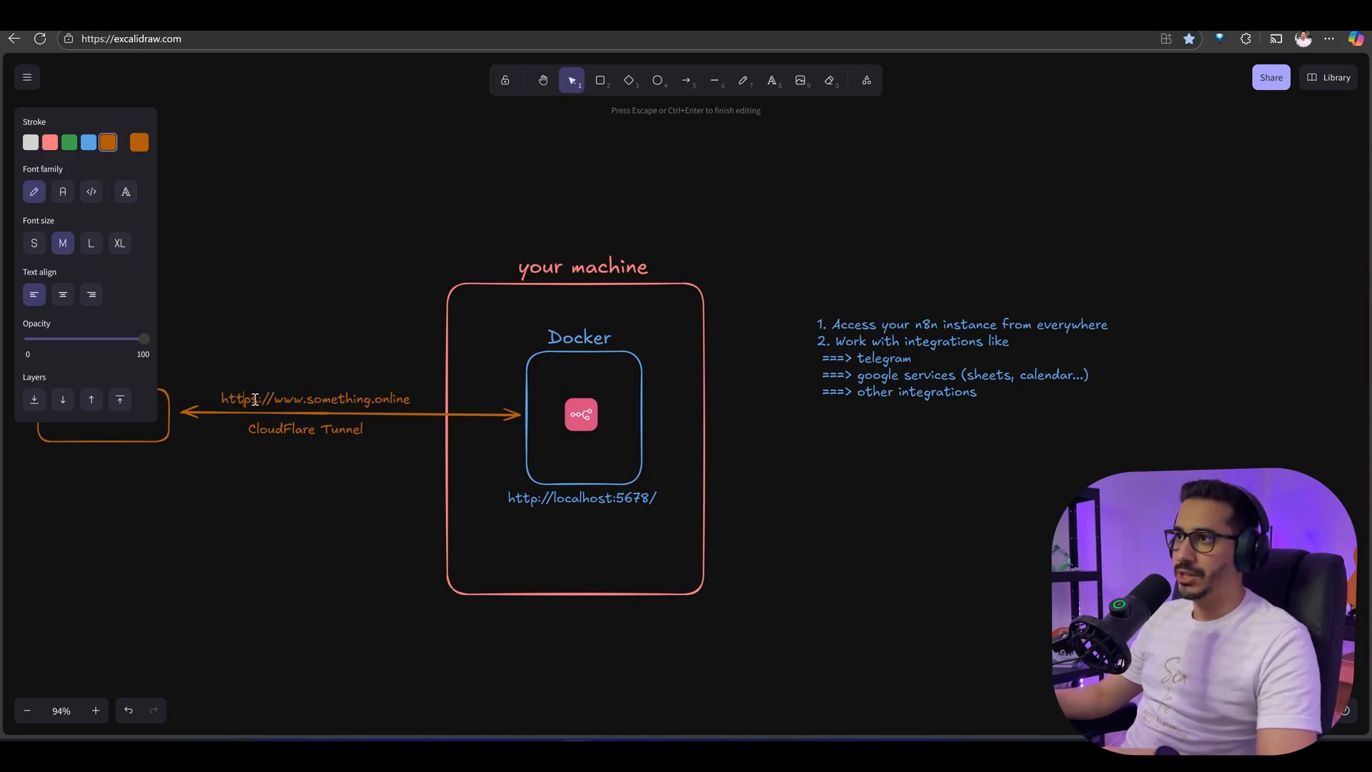
{"action": "left_click", "coordinate": [376, 444]}
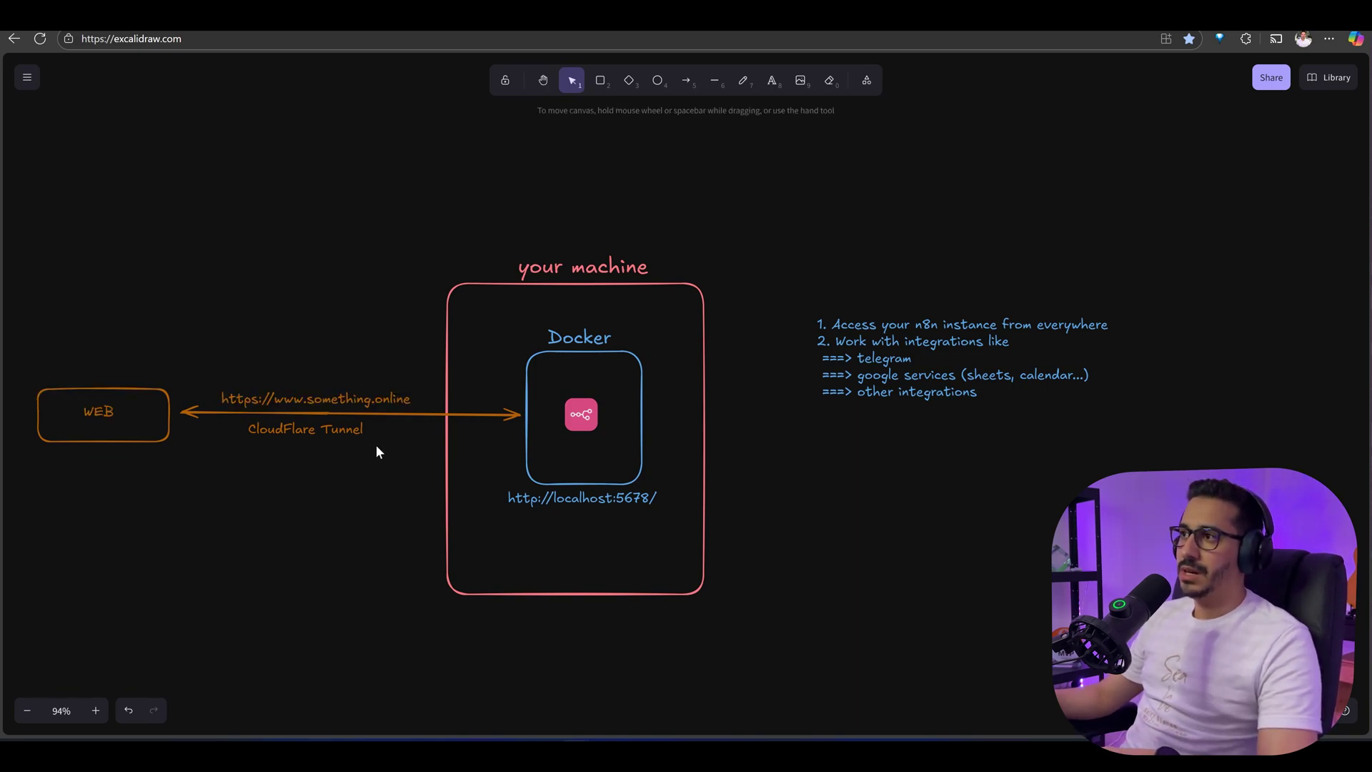
{"action": "double_click", "coordinate": [561, 496]}
{"action": "left_click", "coordinate": [538, 500]}
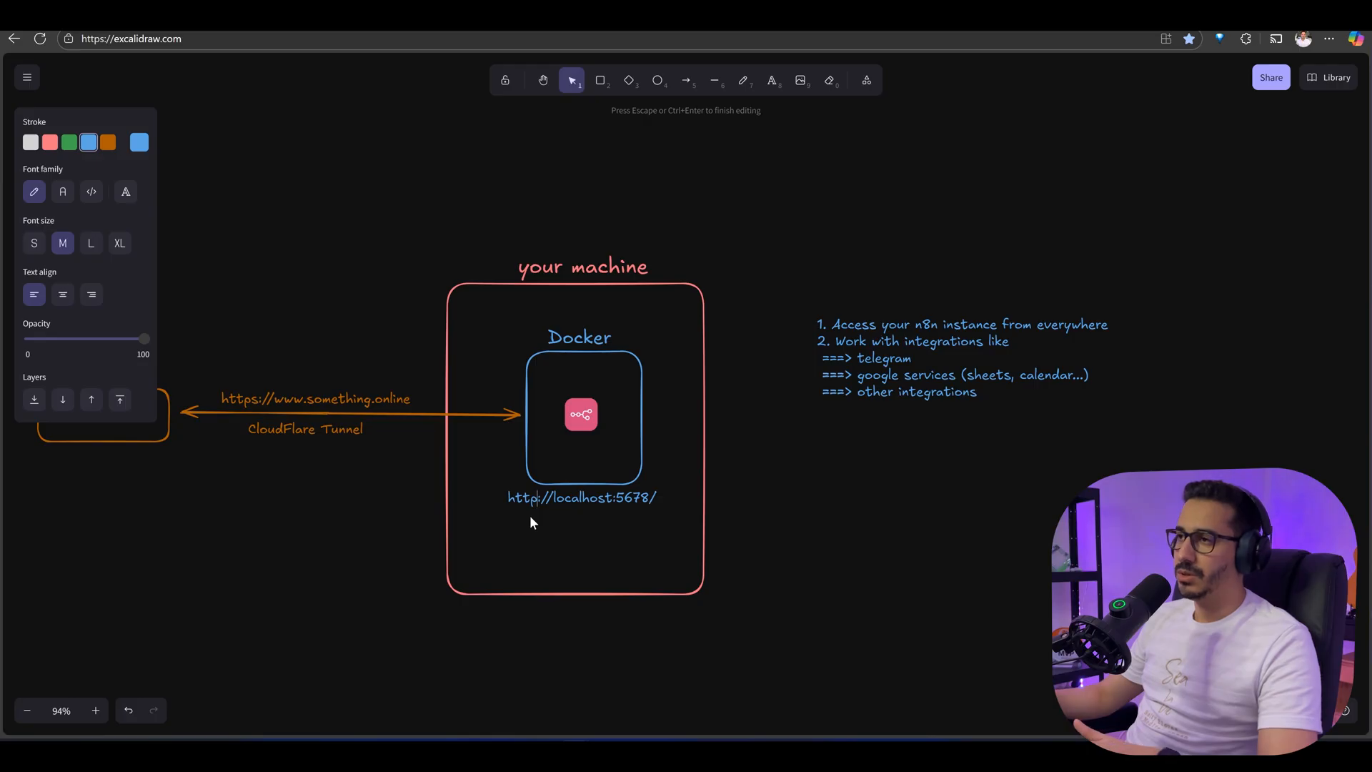
{"action": "left_click", "coordinate": [557, 497]}
{"action": "key", "text": "ctrl+a"}
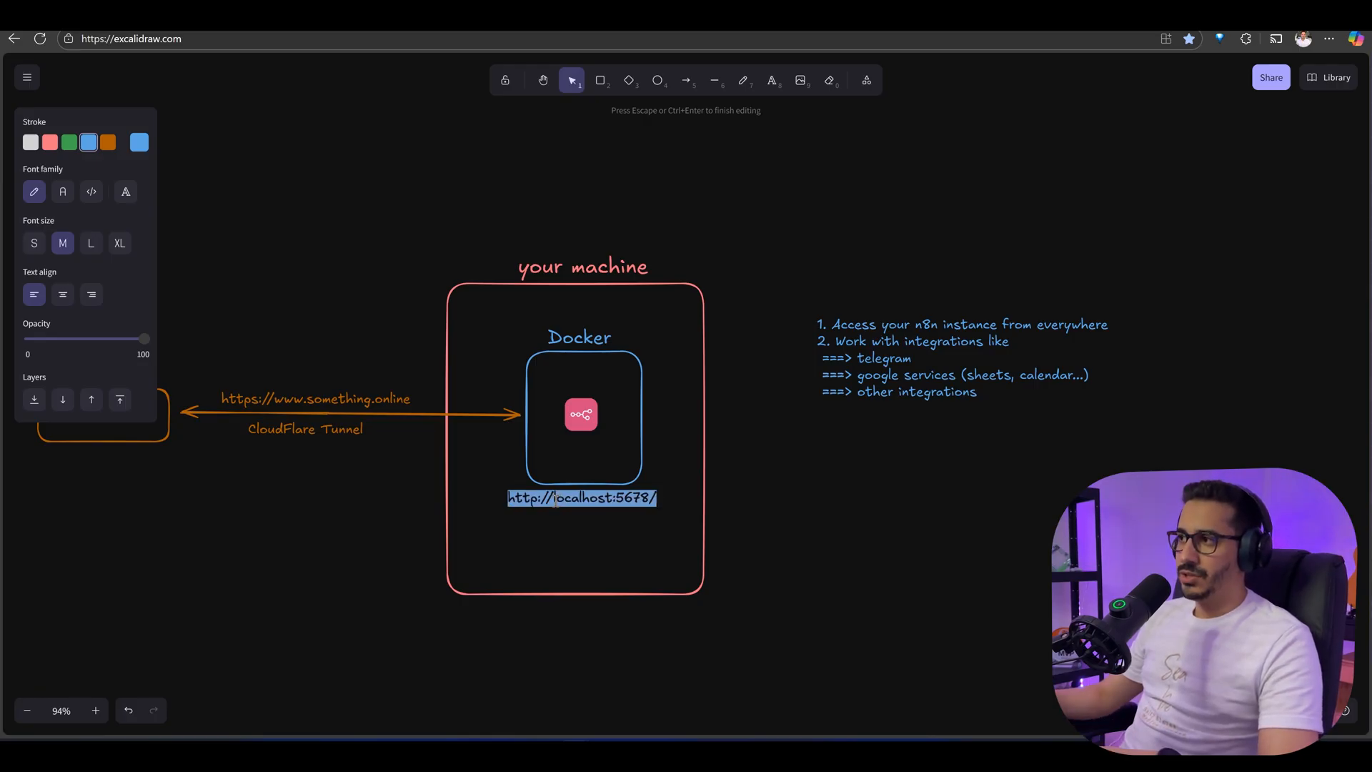
{"action": "key", "text": "ctrl+Tab"}
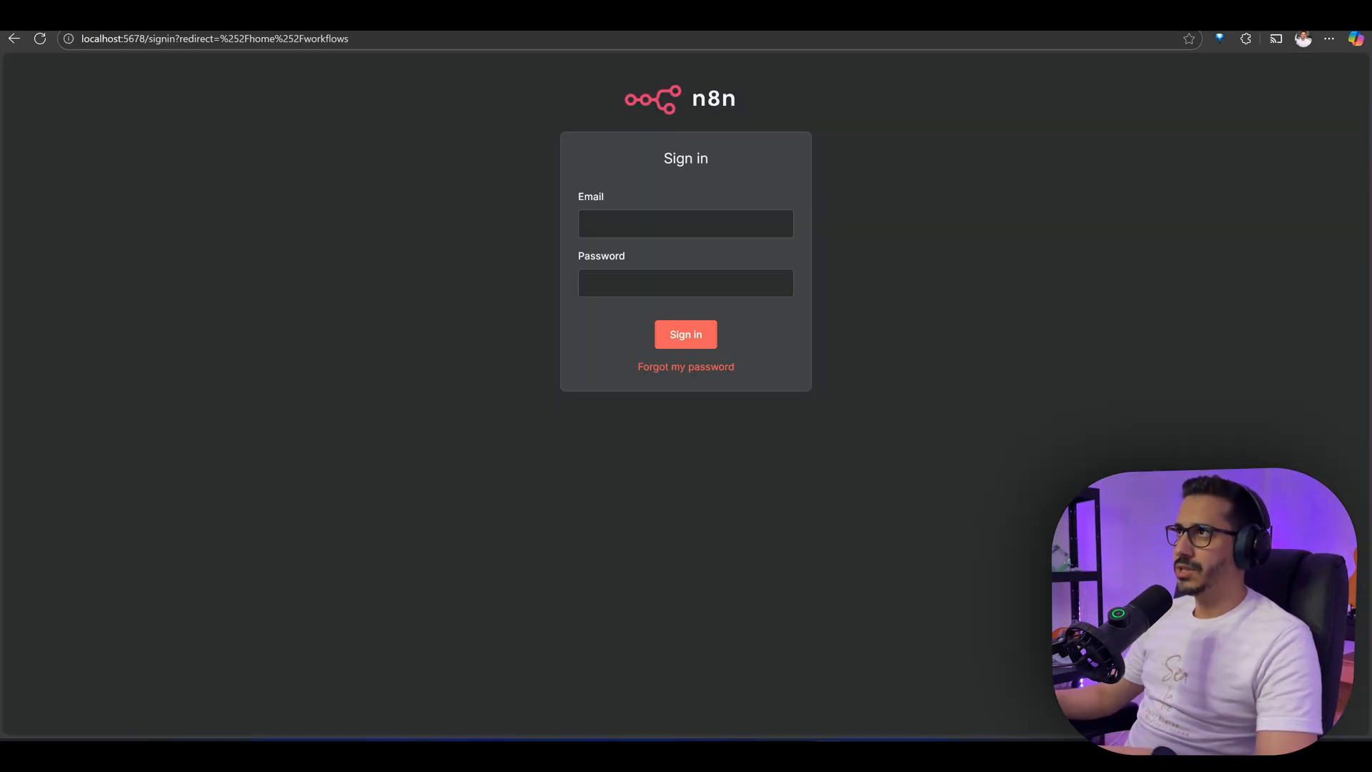
{"action": "key", "text": "ctrl+t"}
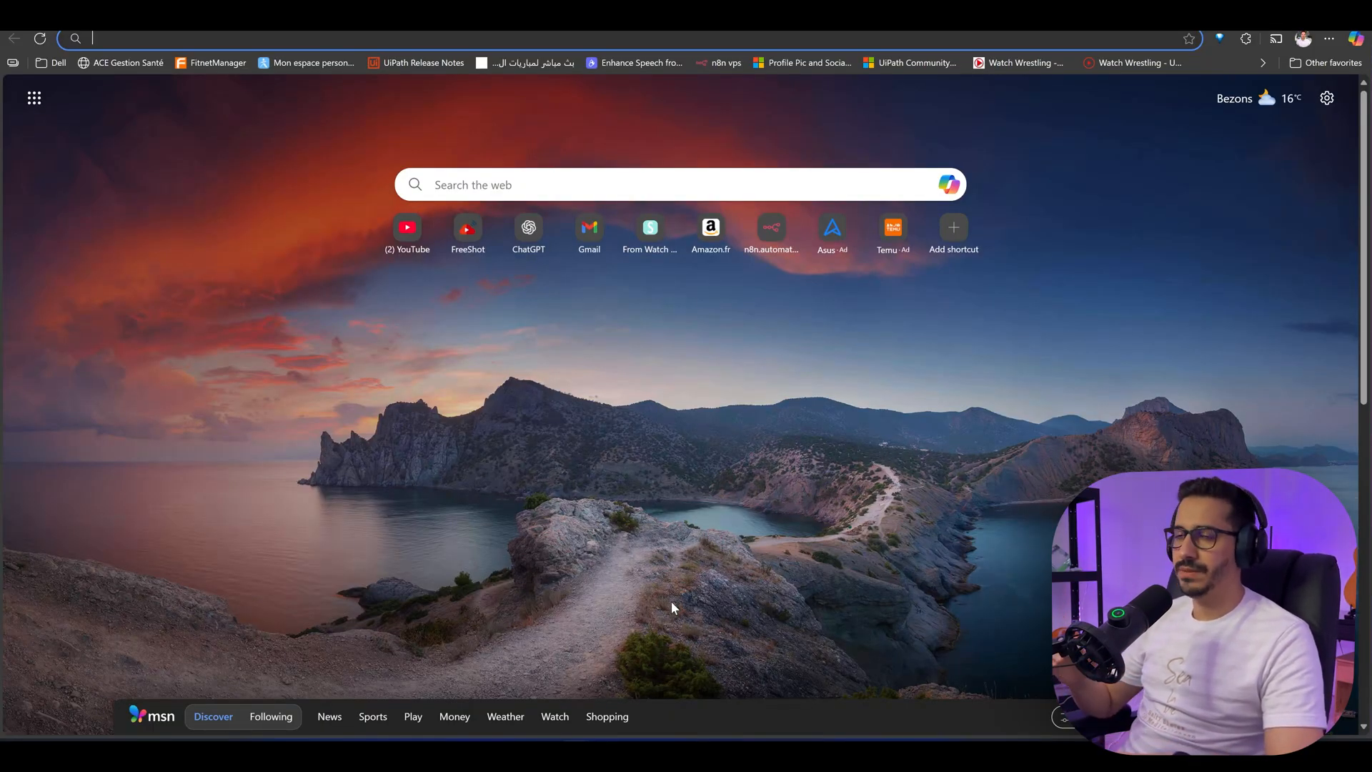
{"action": "key", "text": "super"}
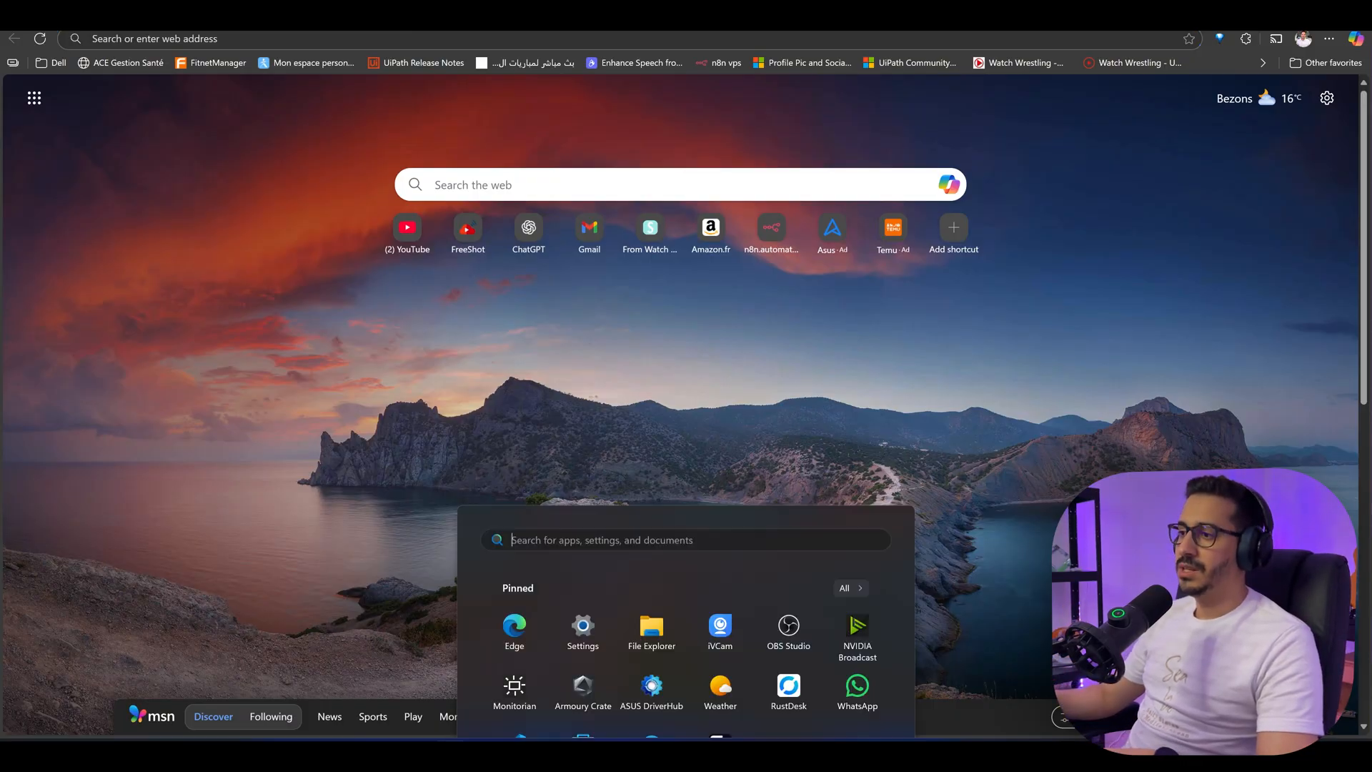
{"action": "type", "text": "cmd"}
{"action": "key", "text": "Return"}
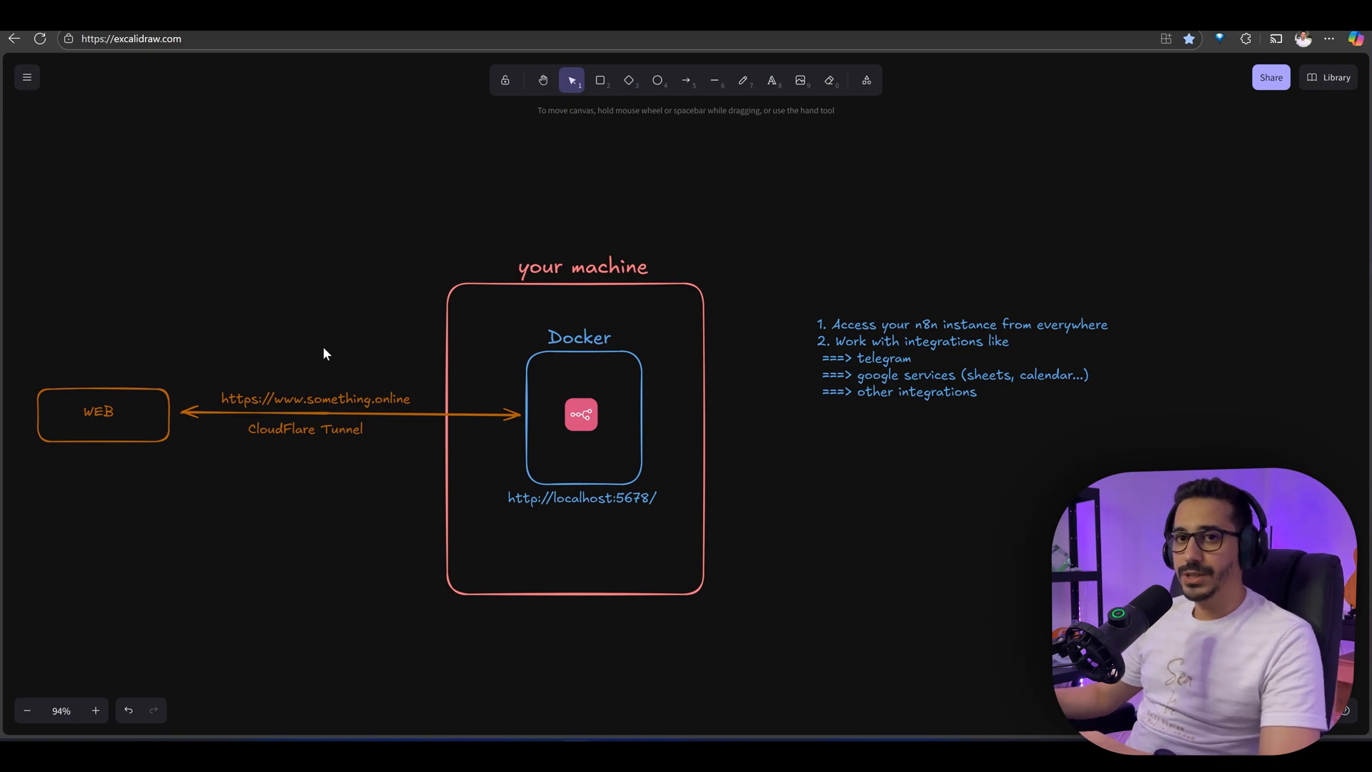
Step: Point out the placeholder web address, then load namecheap.com in a new browser tab
{"action": "left_click", "coordinate": [287, 406]}
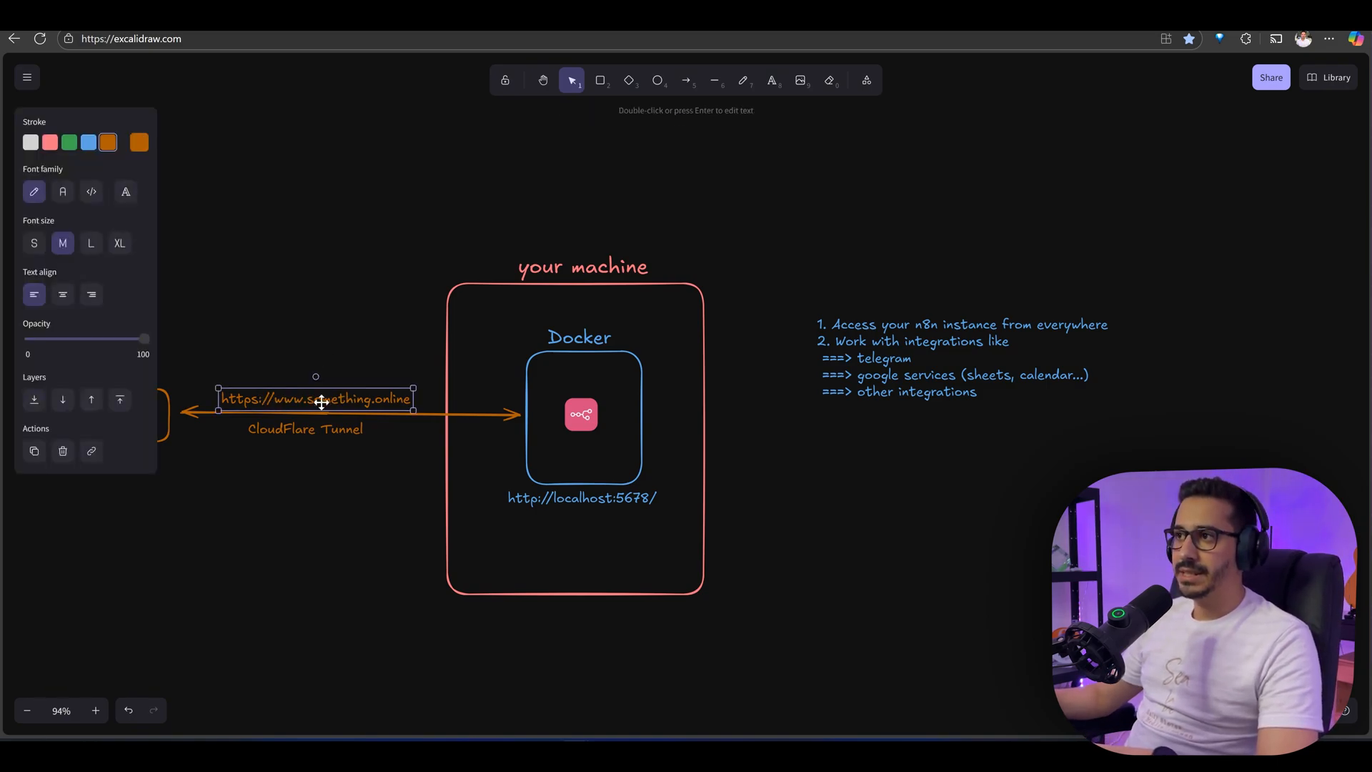
{"action": "left_click", "coordinate": [343, 344]}
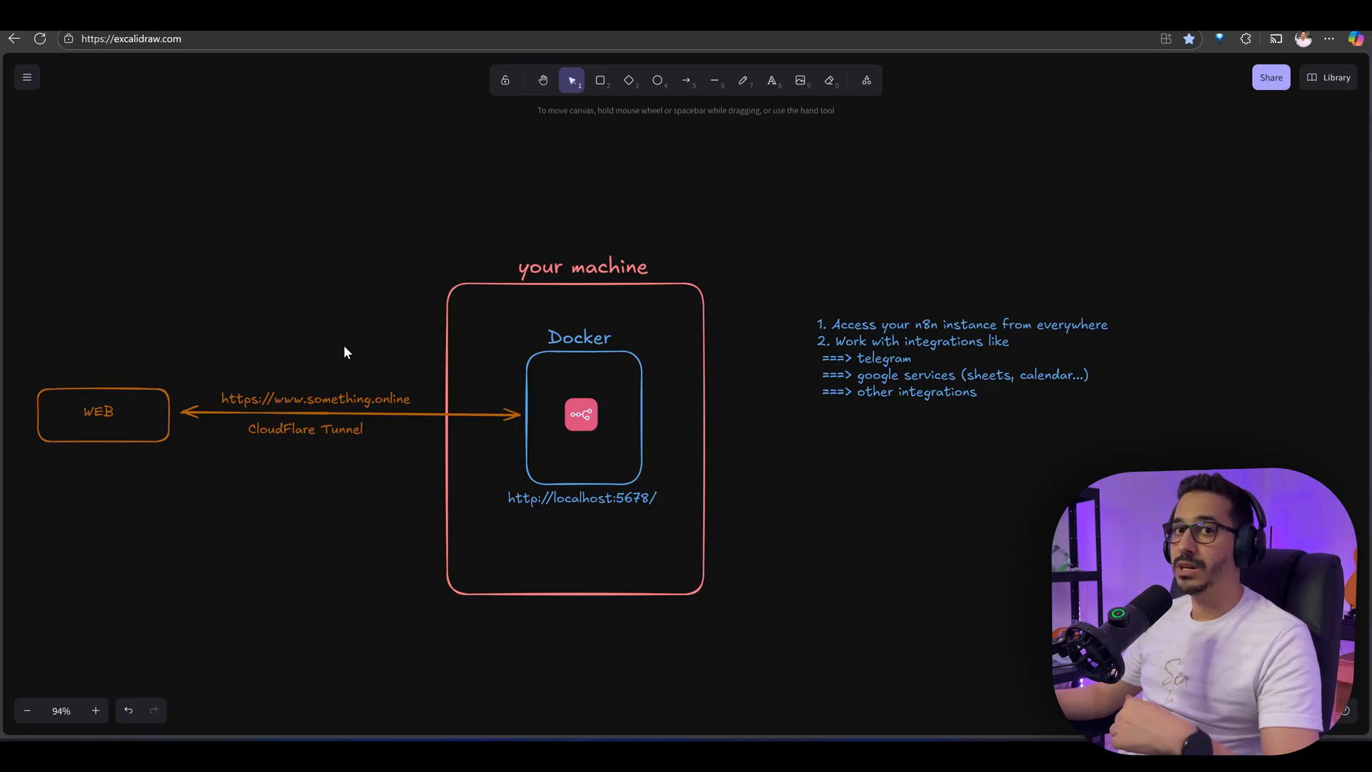
{"action": "key", "text": "ctrl+t"}
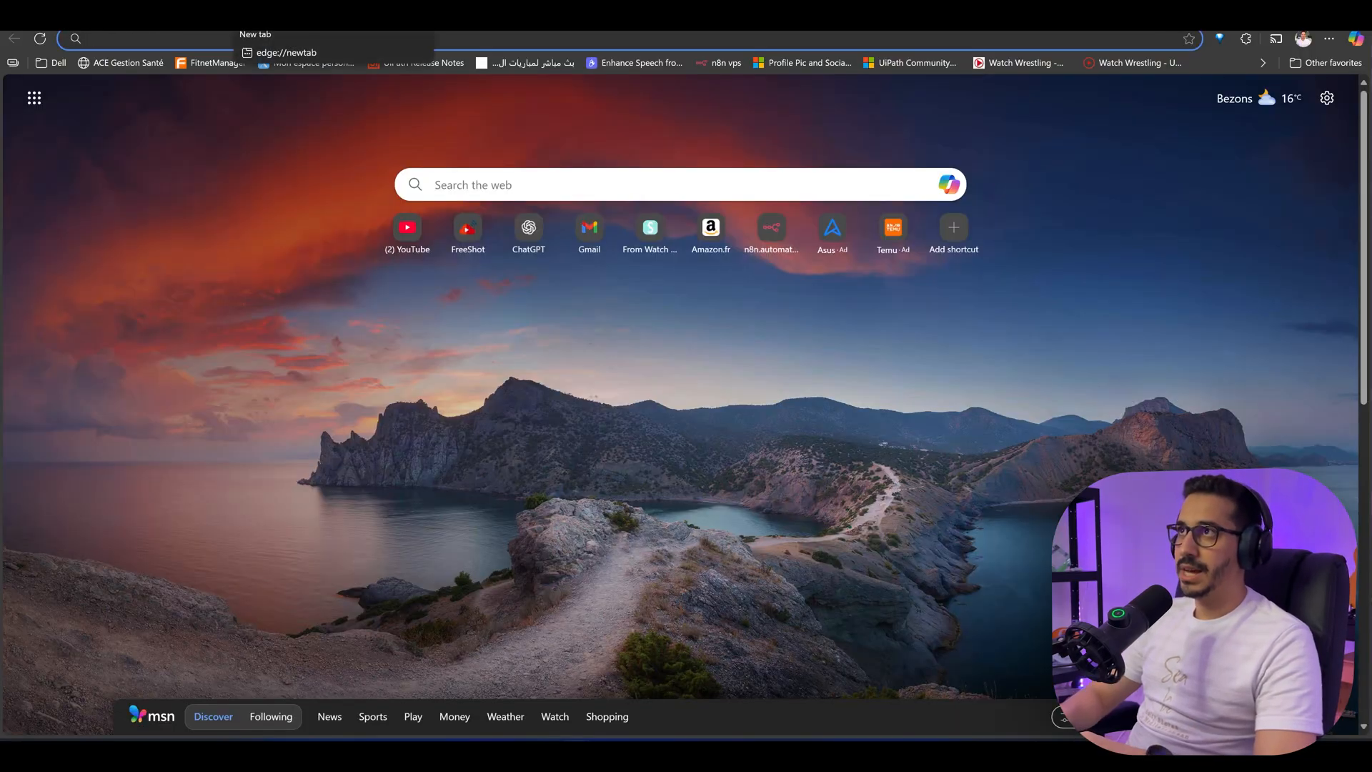
{"action": "type", "text": "name"}
{"action": "key", "text": "Return"}
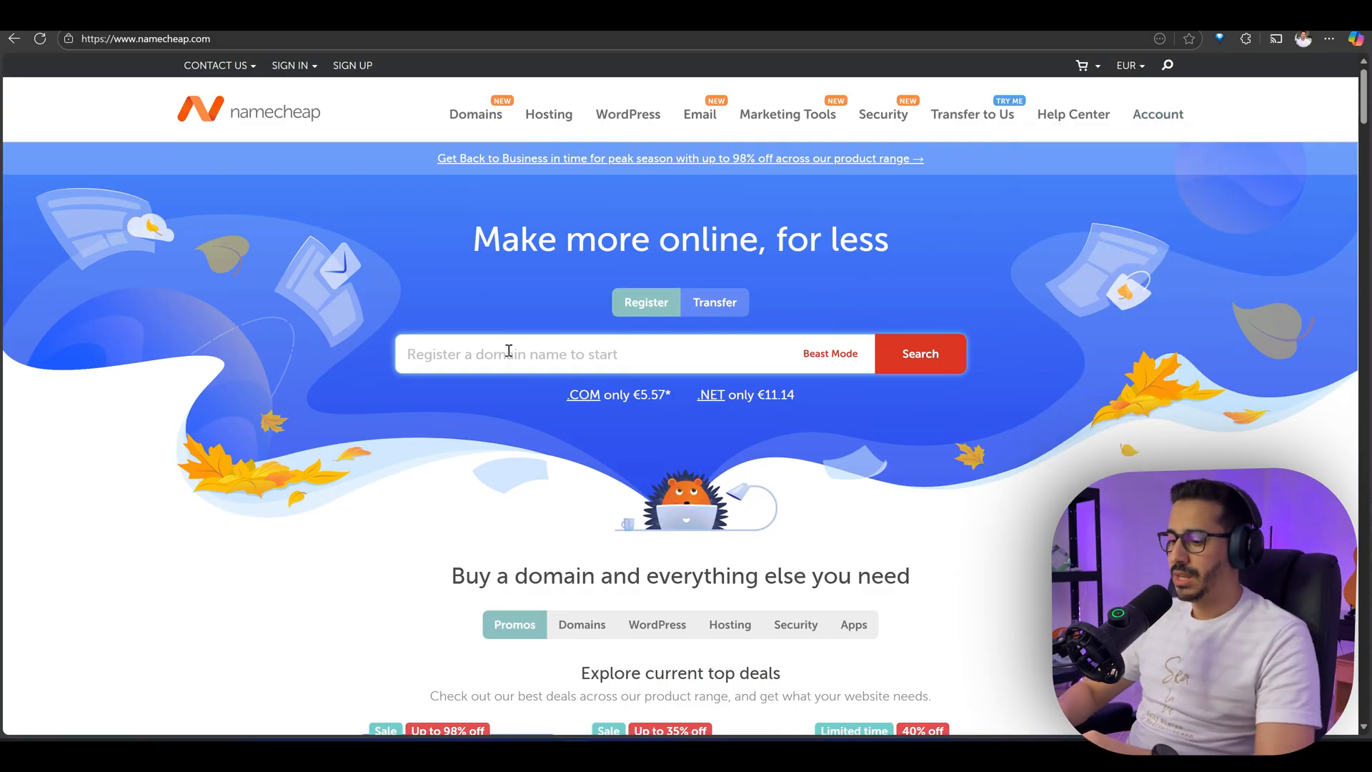
{"action": "type", "text": "mysideproje"}
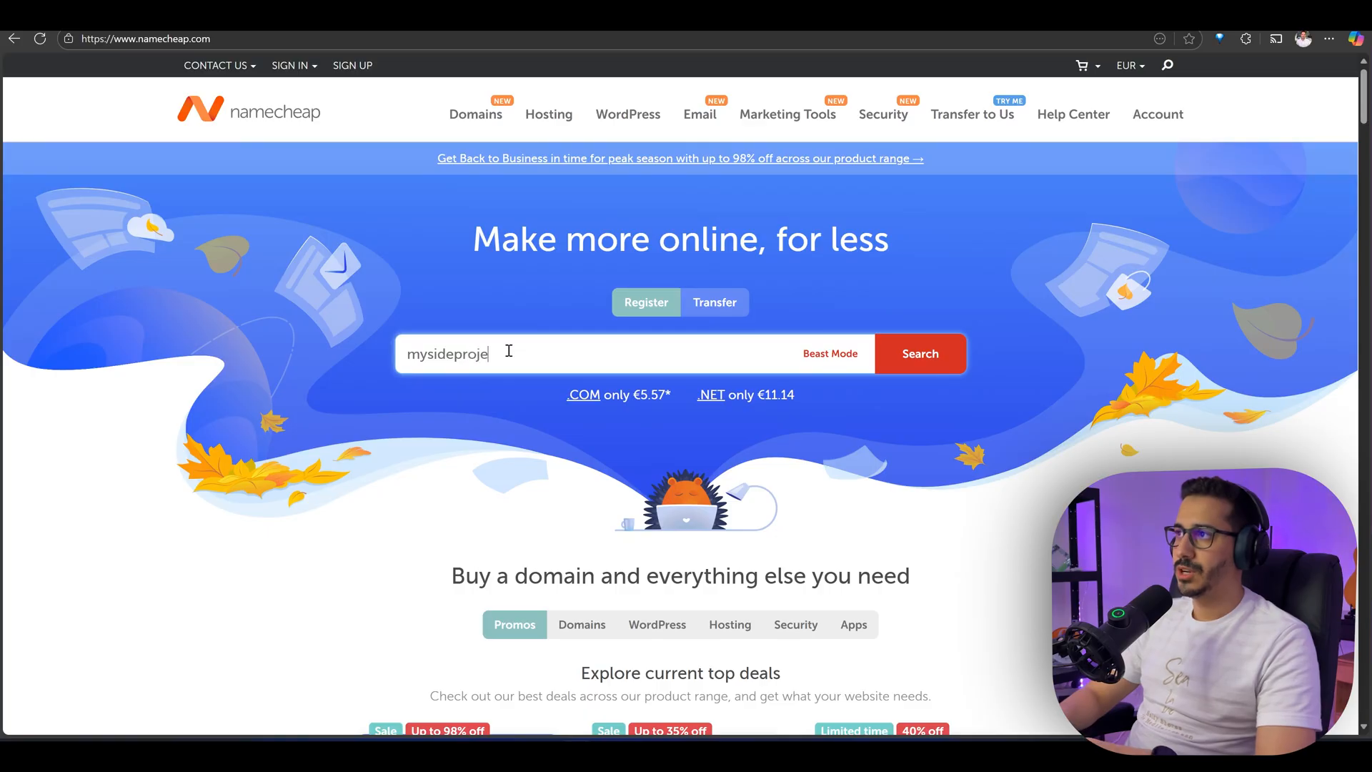
{"action": "type", "text": "ct.d"}
{"action": "type", "text": "e"}
Step: Search mysideproject.online, note its €0.84 first-year price and add it to the cart
{"action": "key", "text": "Return"}
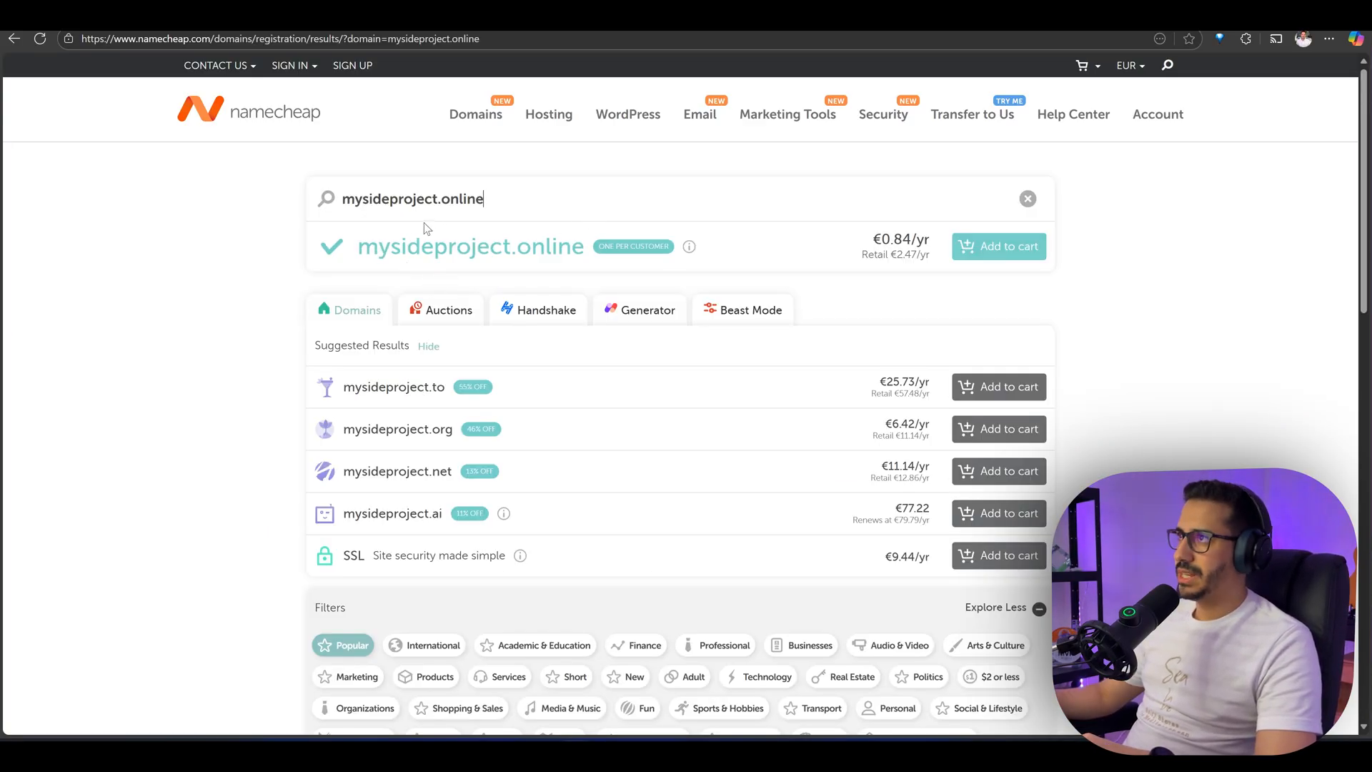
{"action": "left_click_drag", "start_coordinate": [874, 240], "coordinate": [912, 240]}
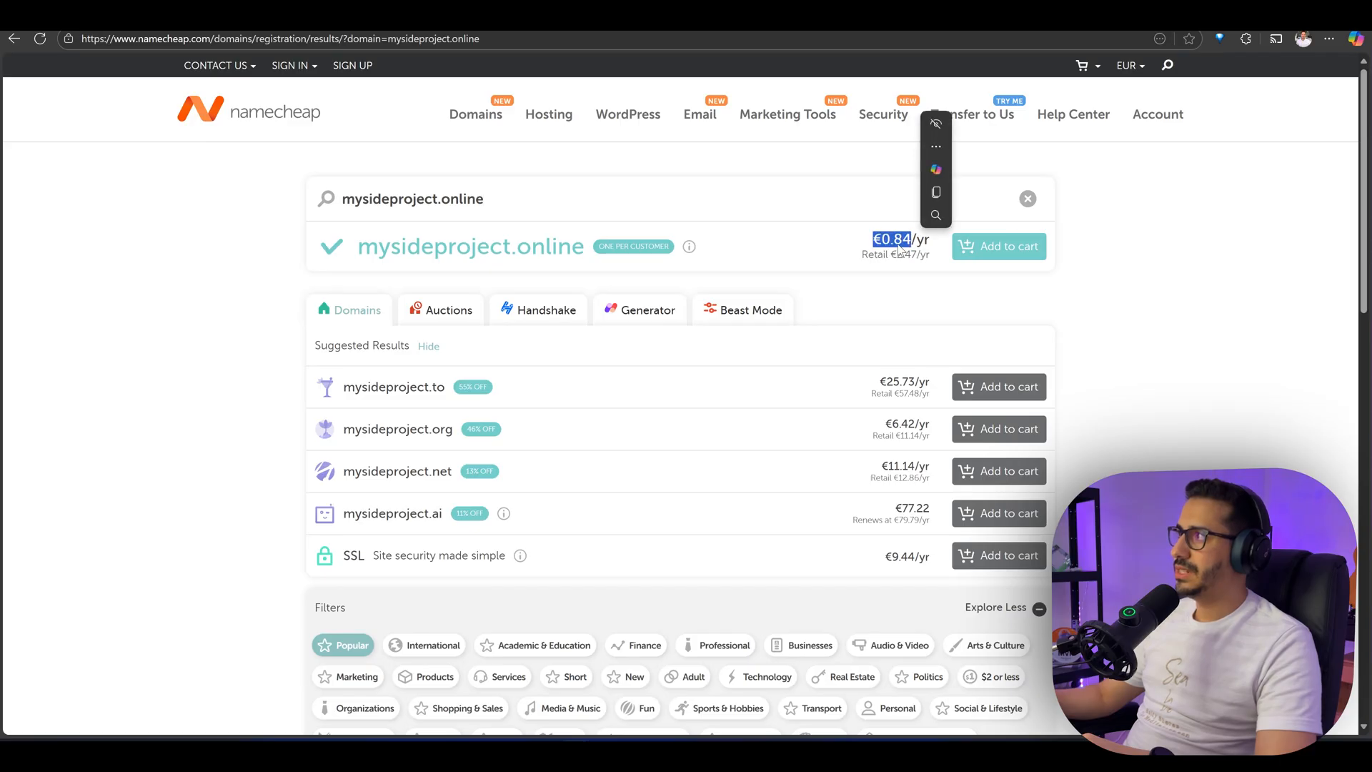
{"action": "left_click", "coordinate": [919, 238]}
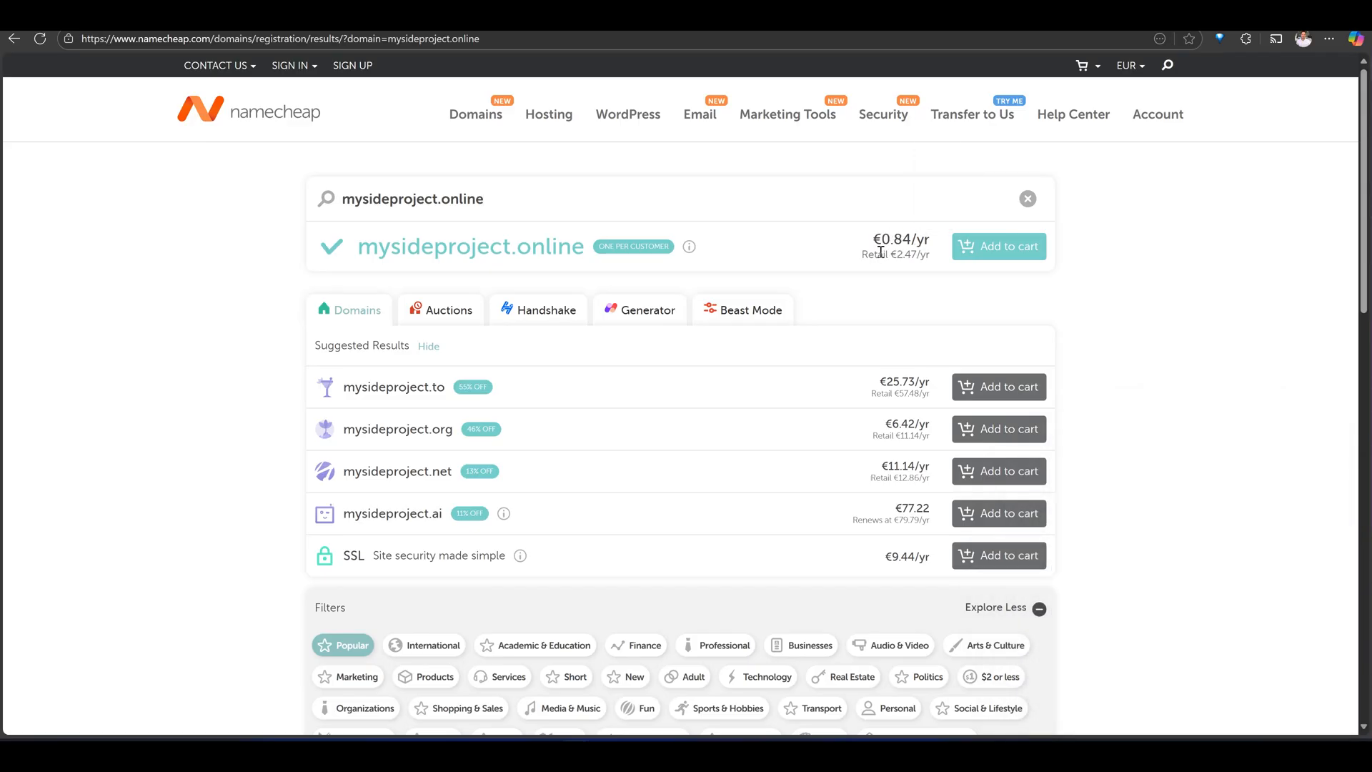
{"action": "left_click", "coordinate": [997, 245]}
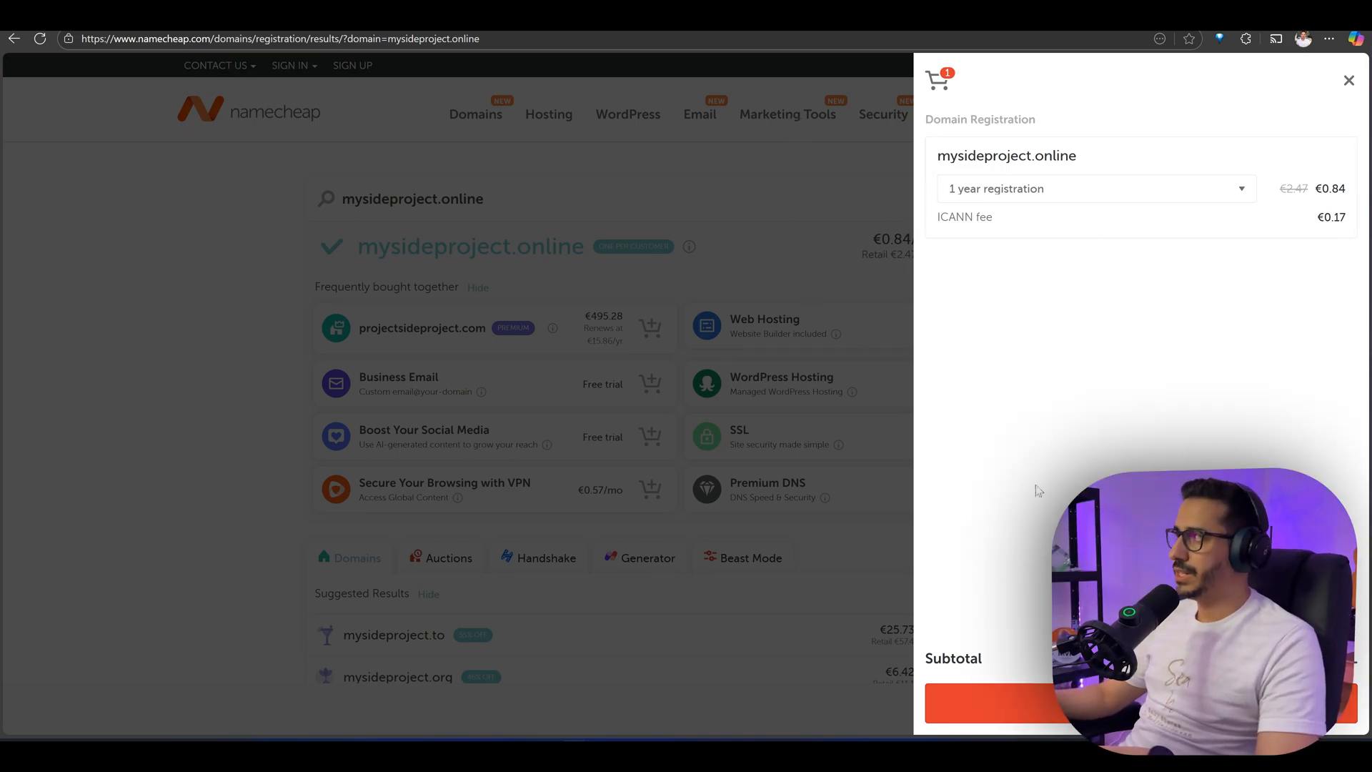
{"action": "left_click", "coordinate": [987, 703]}
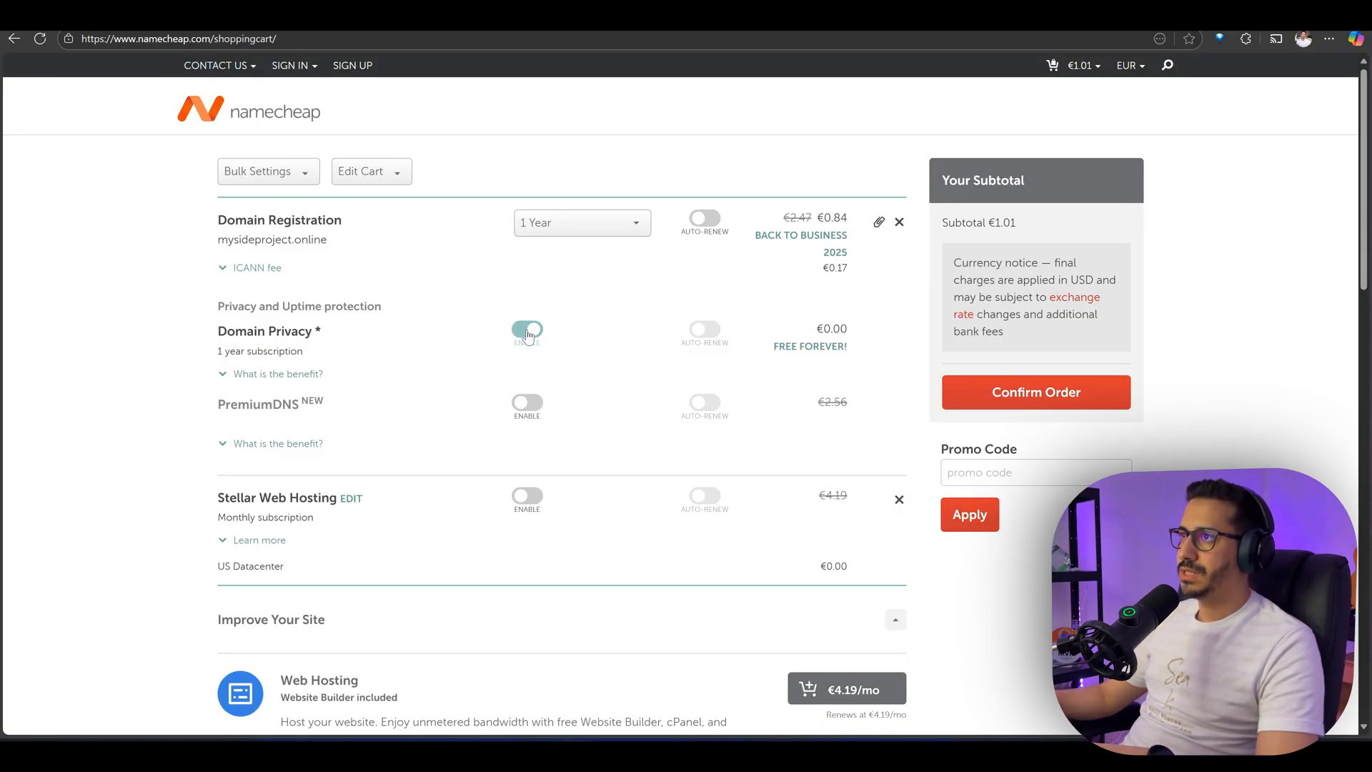
{"action": "scroll", "coordinate": [638, 307], "scroll_direction": "down", "scroll_amount": 3}
{"action": "scroll", "coordinate": [638, 376], "scroll_direction": "down", "scroll_amount": 3}
{"action": "scroll", "coordinate": [644, 430], "scroll_direction": "down", "scroll_amount": 3}
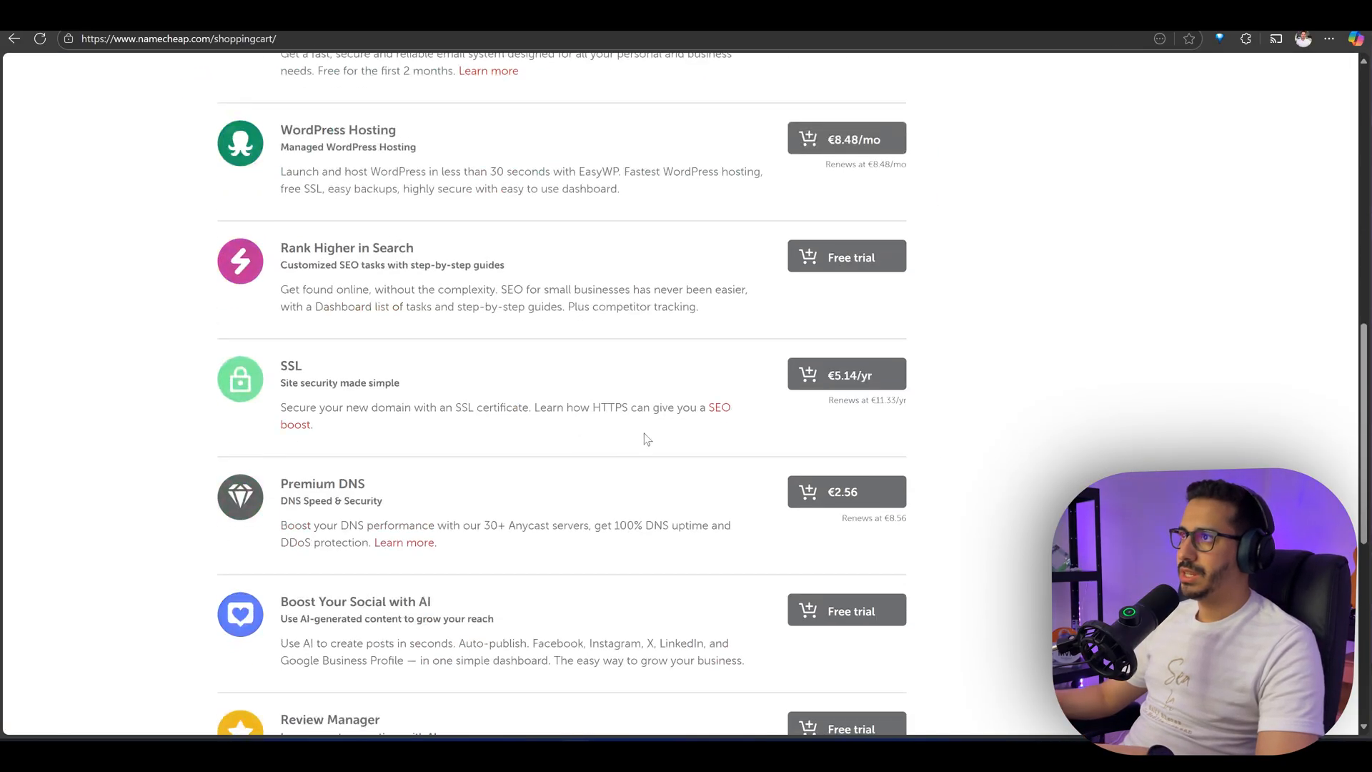
{"action": "scroll", "coordinate": [644, 434], "scroll_direction": "up", "scroll_amount": 8}
{"action": "scroll", "coordinate": [790, 433], "scroll_direction": "up", "scroll_amount": 2}
Step: Confirm the order, sign in, pay, and open management for mysideproject.online from the Domain List
{"action": "left_click", "coordinate": [1037, 393]}
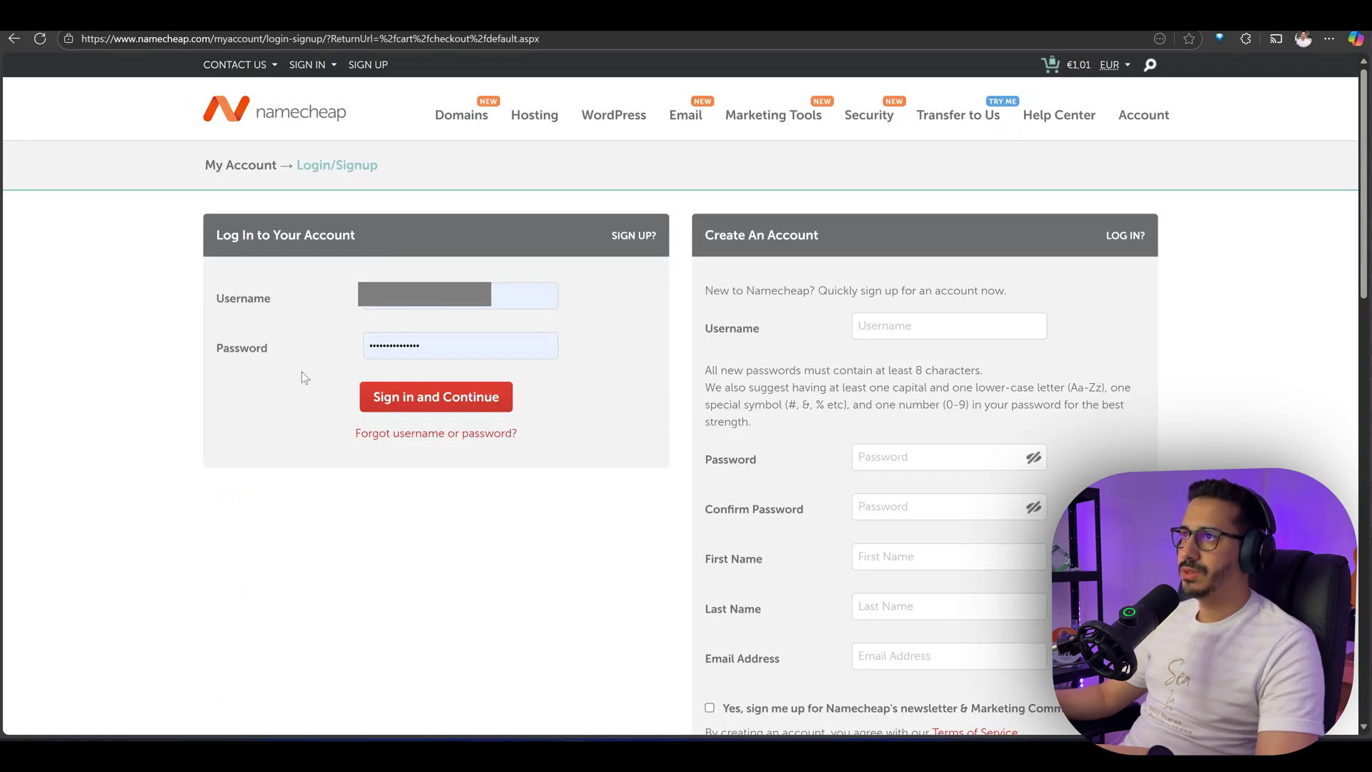
{"action": "left_click", "coordinate": [412, 396]}
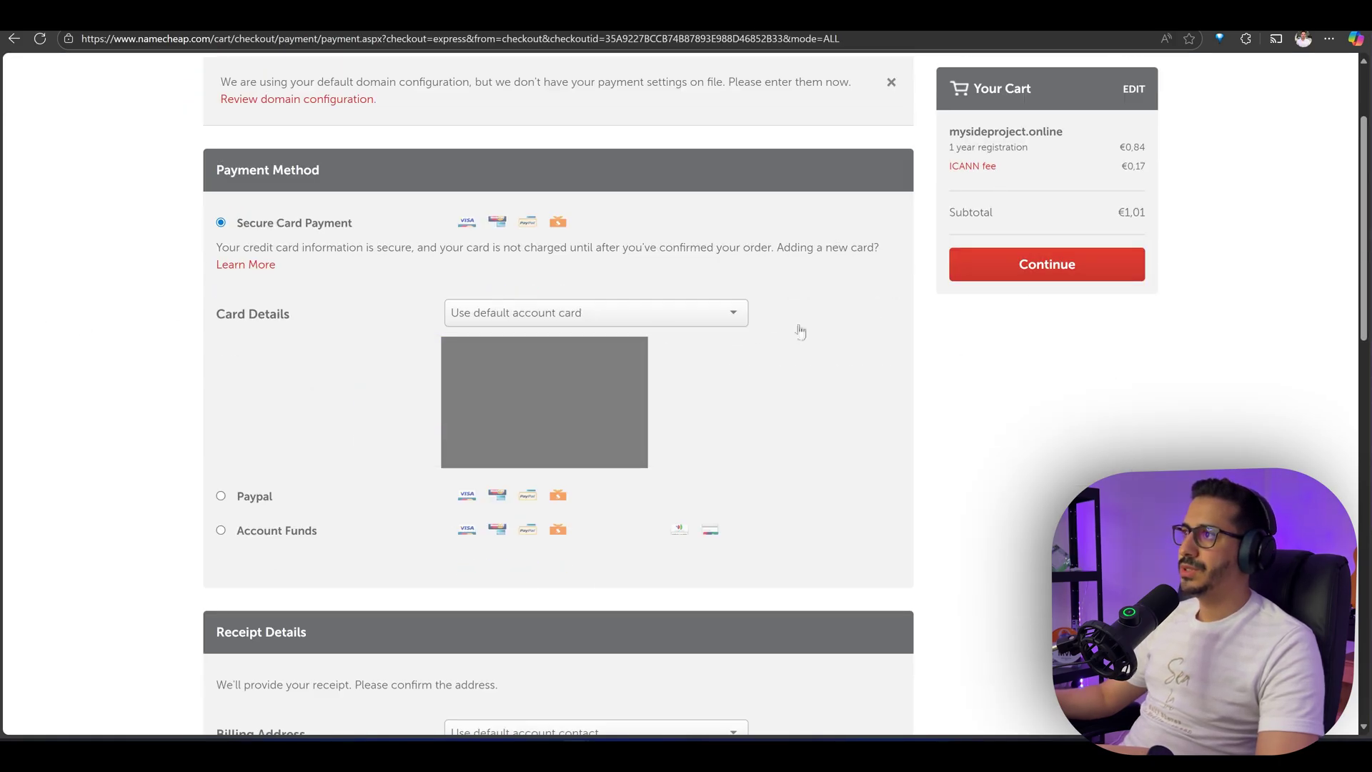
{"action": "left_click", "coordinate": [1047, 263]}
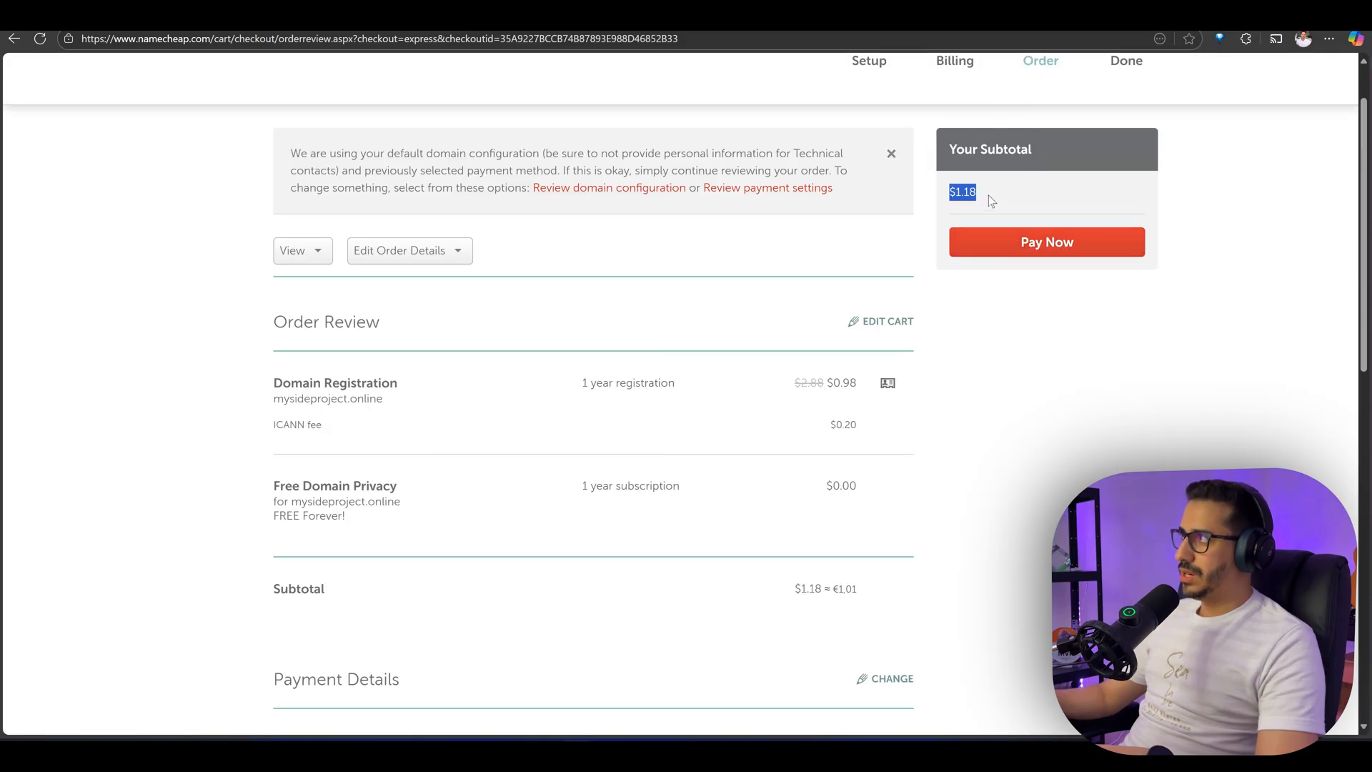
{"action": "left_click", "coordinate": [997, 242]}
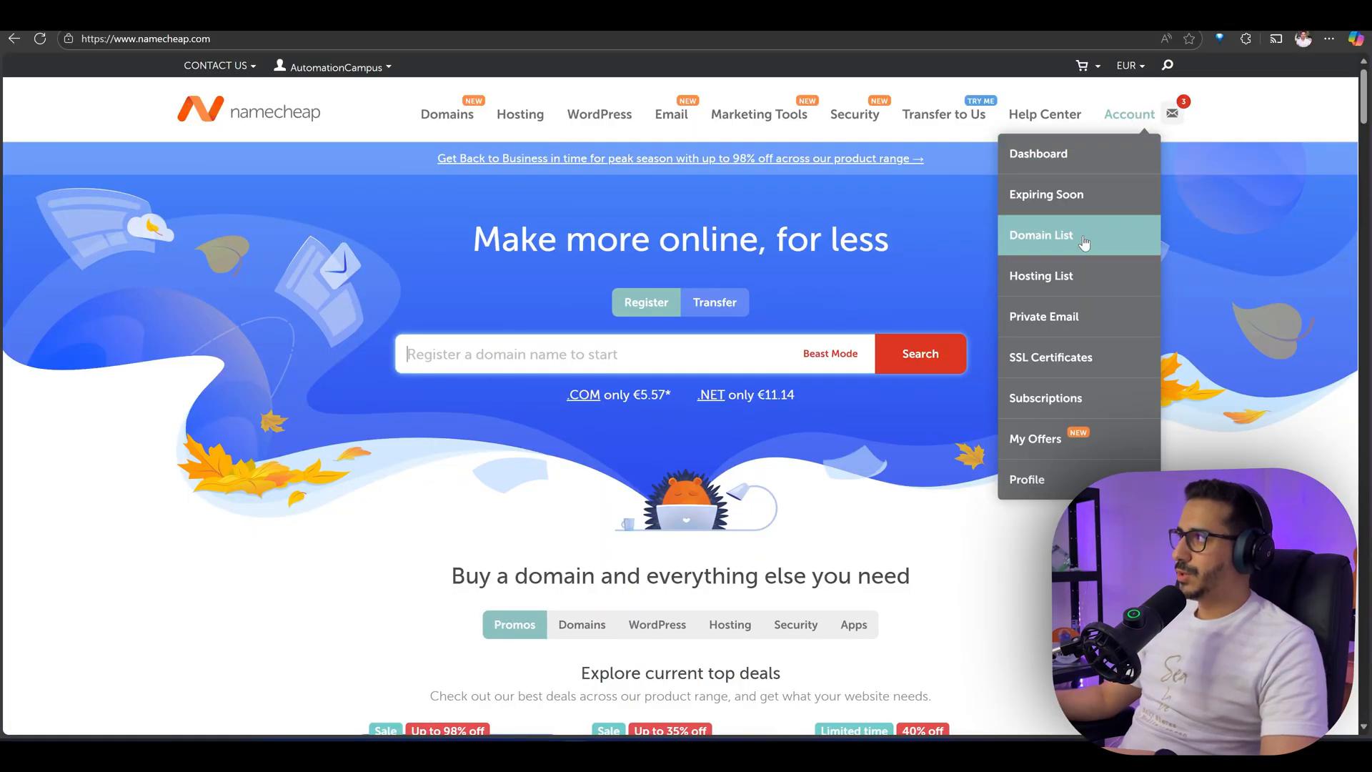
{"action": "left_click", "coordinate": [1058, 239]}
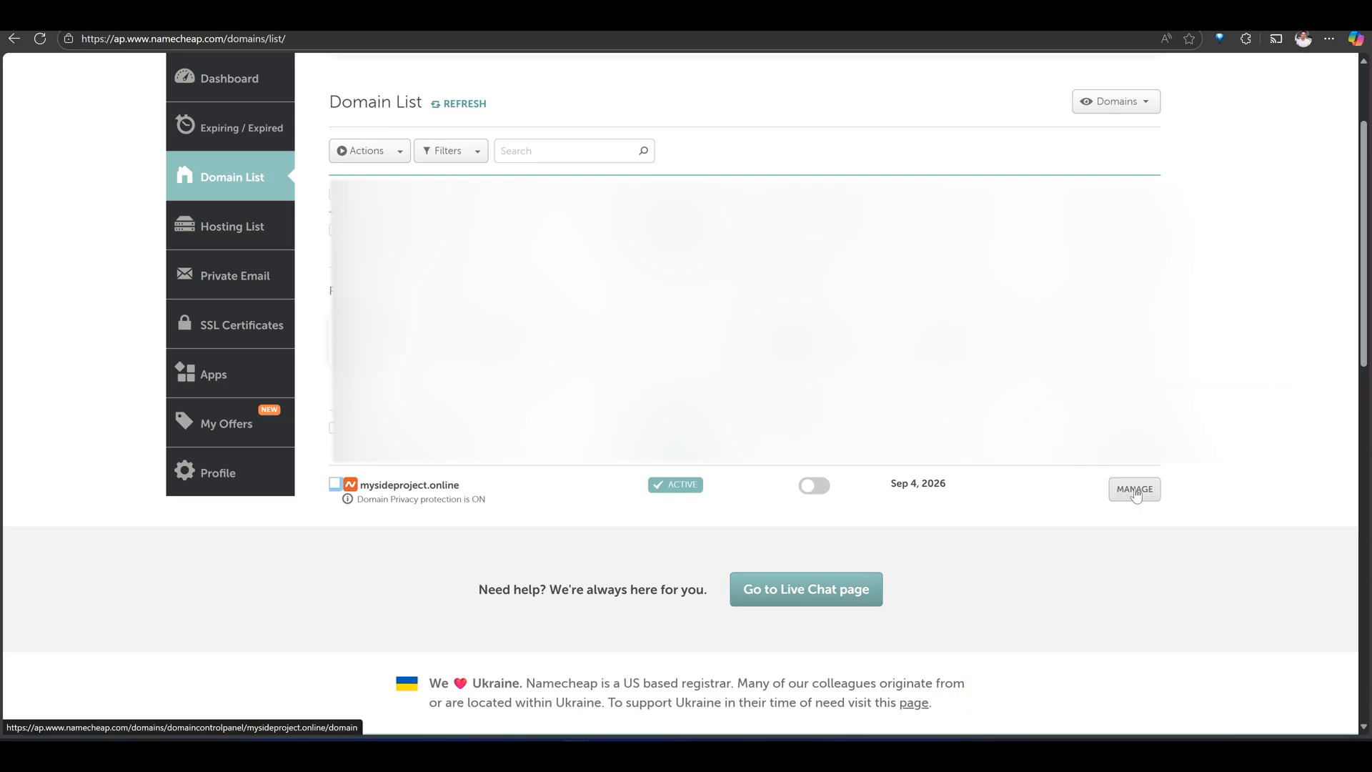
{"action": "left_click", "coordinate": [1134, 489]}
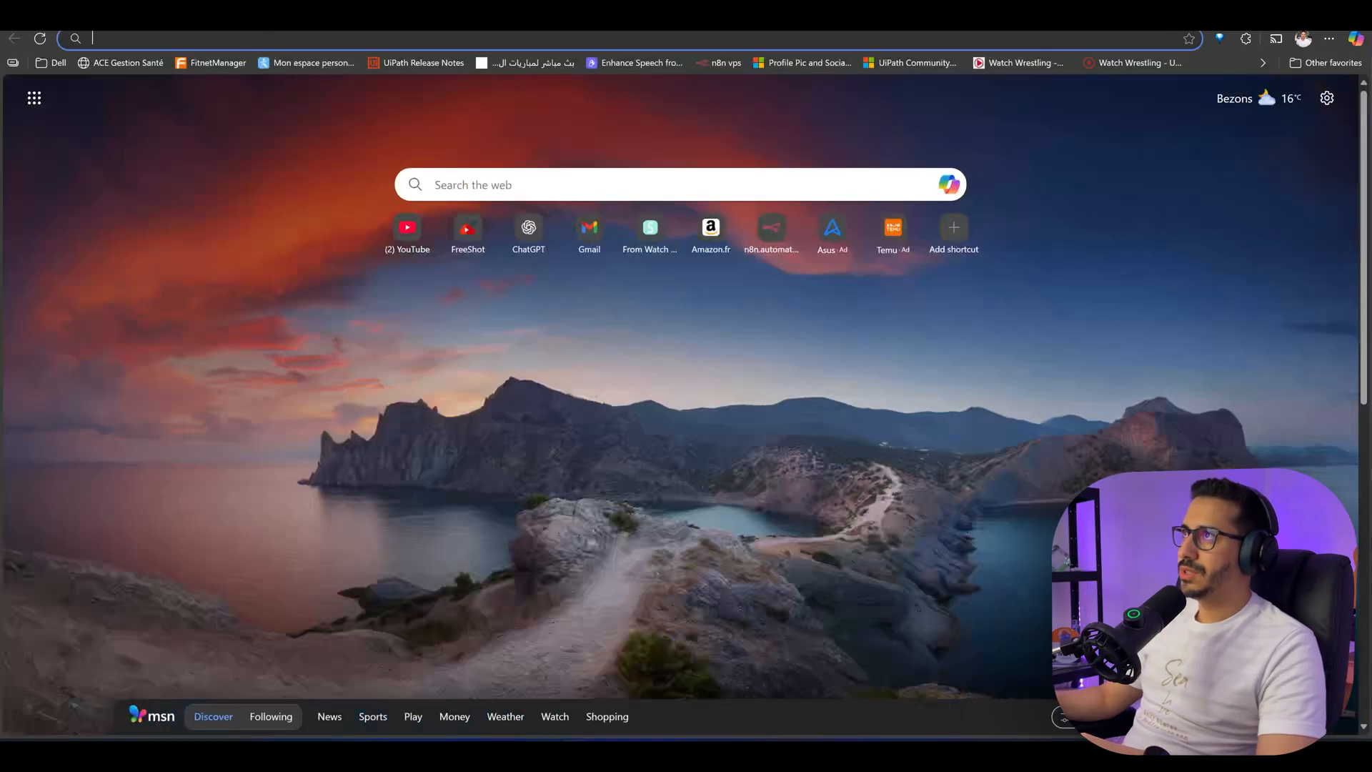
{"action": "type", "text": "cloudflare"}
Step: Find Cloudflare via Google and go to the Cloudflare login
{"action": "key", "text": "Return"}
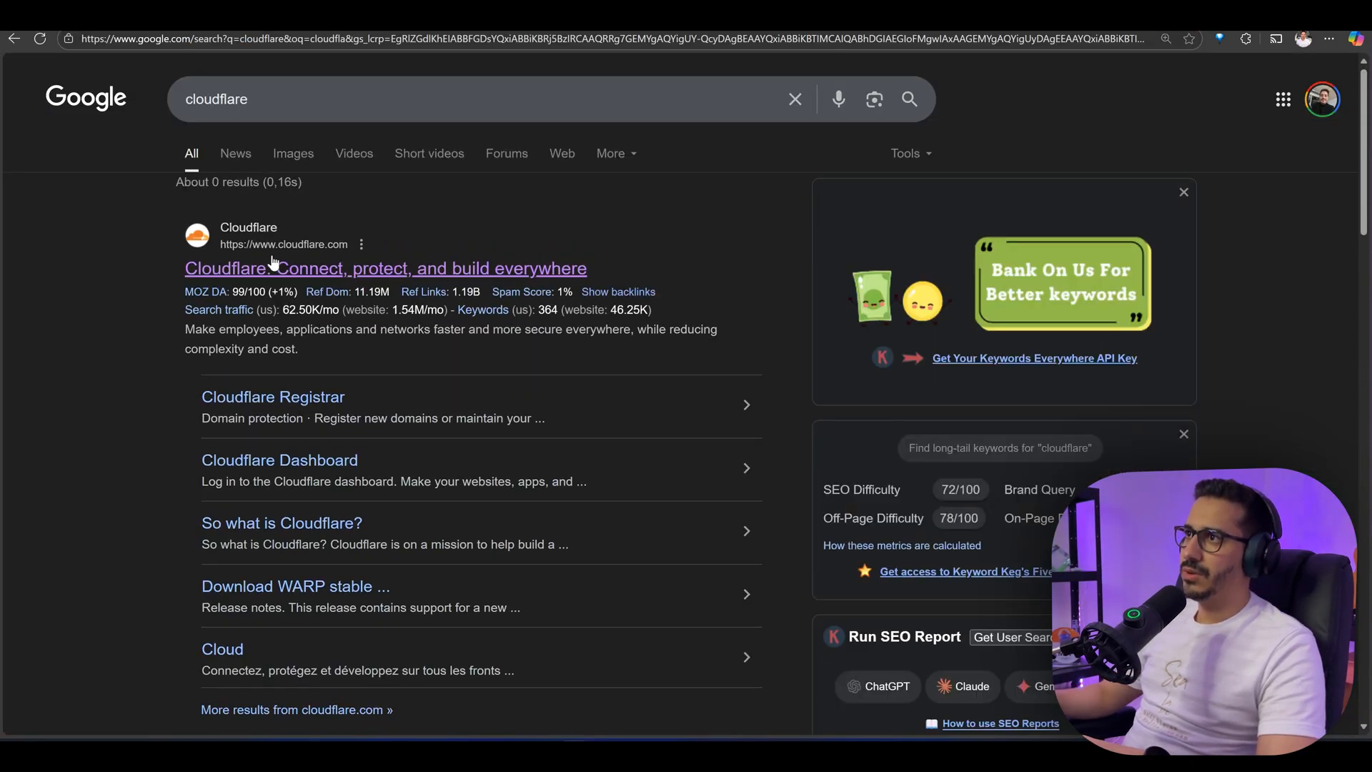
{"action": "left_click", "coordinate": [220, 270]}
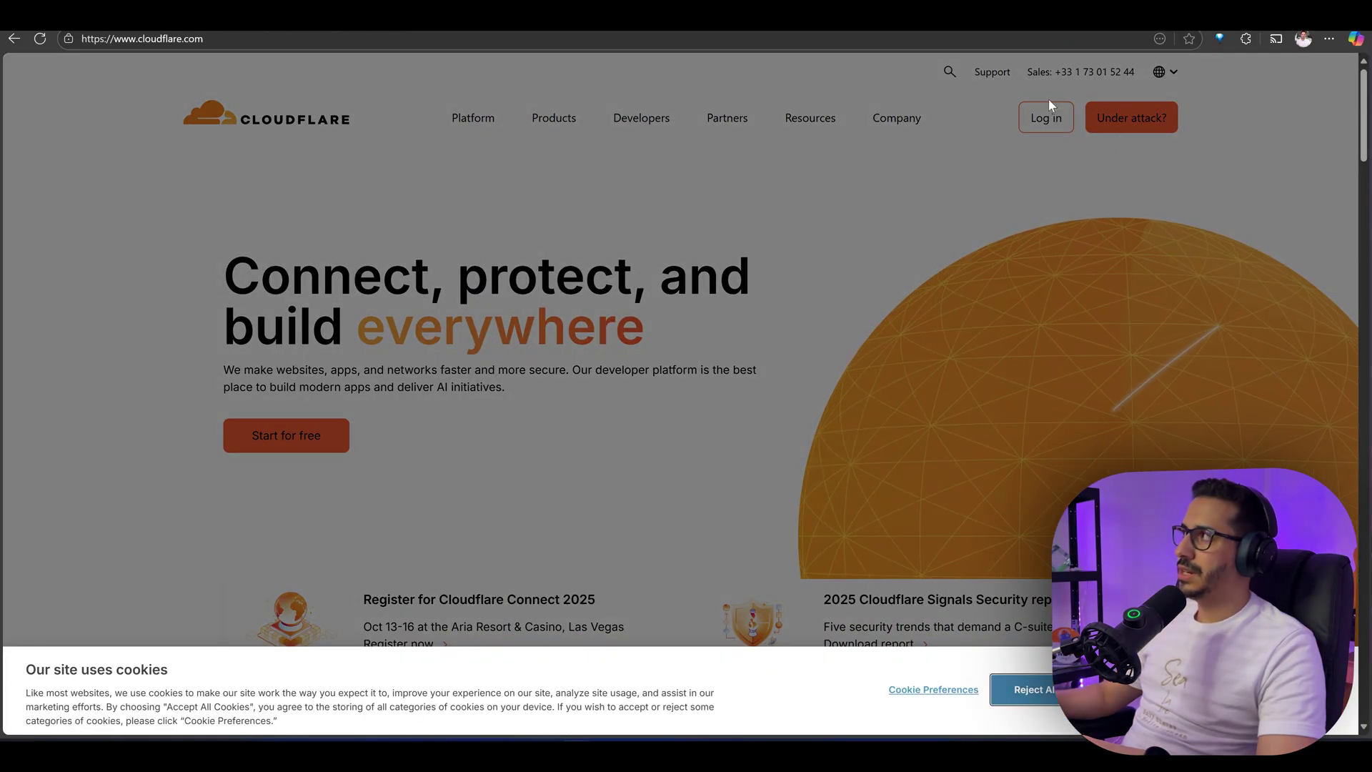
{"action": "left_click", "coordinate": [1034, 729]}
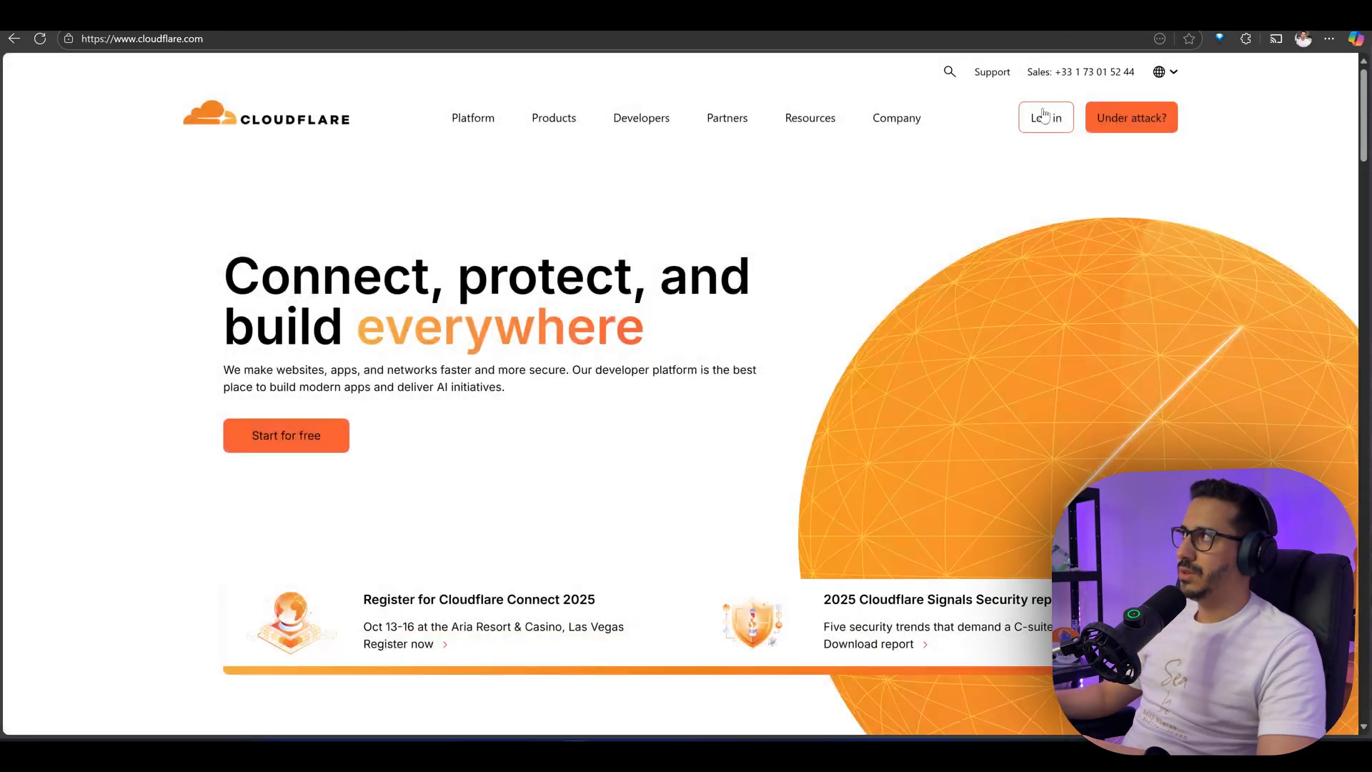
{"action": "left_click", "coordinate": [1045, 116]}
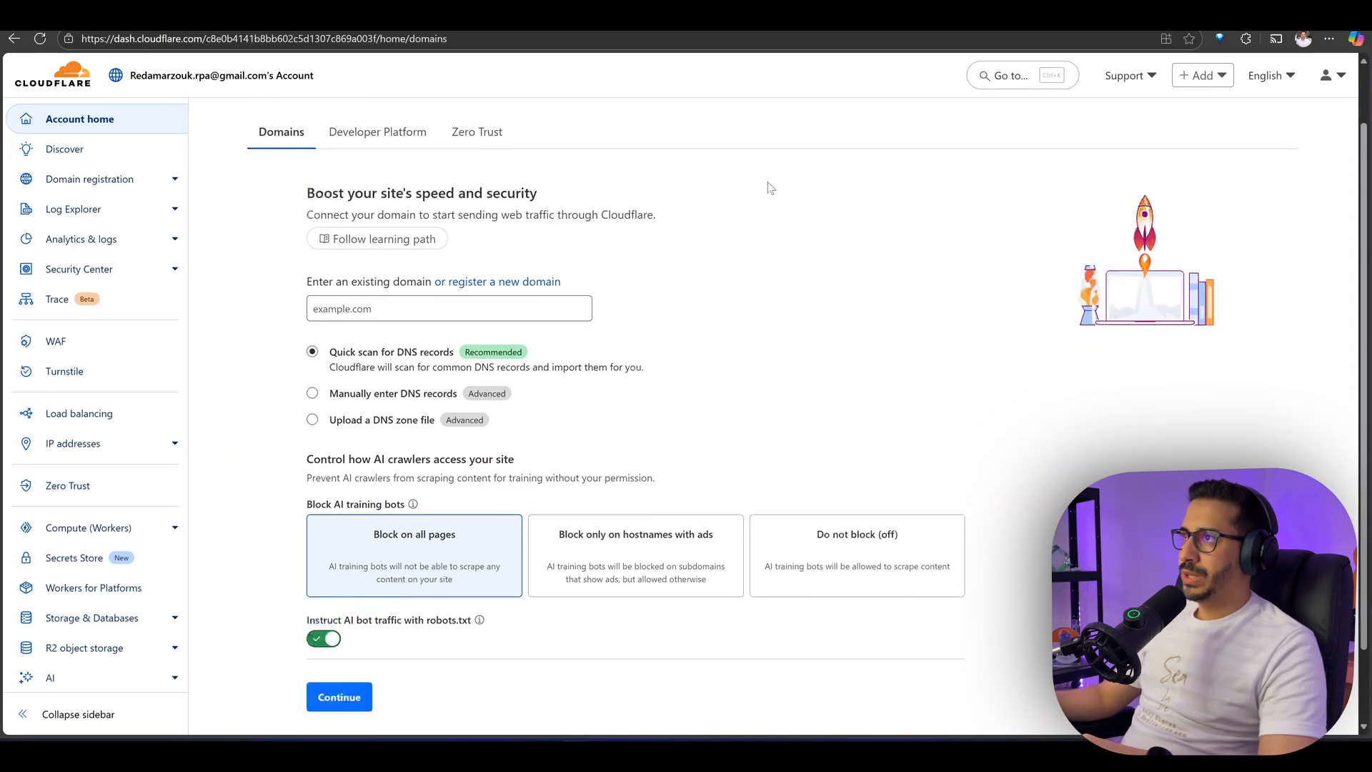
{"action": "scroll", "coordinate": [686, 364], "scroll_direction": "down", "scroll_amount": 2}
Step: Enter mysideproject.online as an existing domain on Cloudflare and continue
{"action": "key", "text": "ctrl+Tab"}
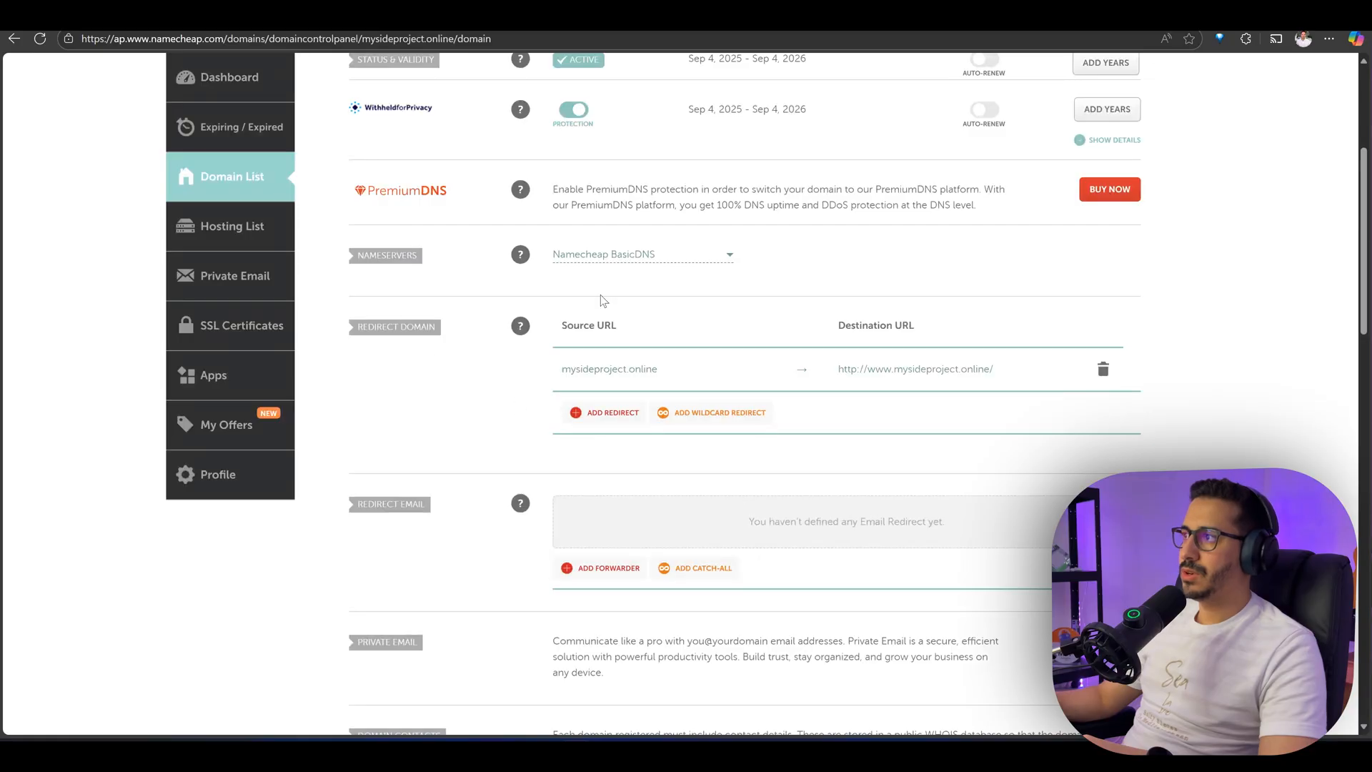
{"action": "scroll", "coordinate": [601, 301], "scroll_direction": "up", "scroll_amount": 5}
{"action": "scroll", "coordinate": [640, 343], "scroll_direction": "down", "scroll_amount": 5}
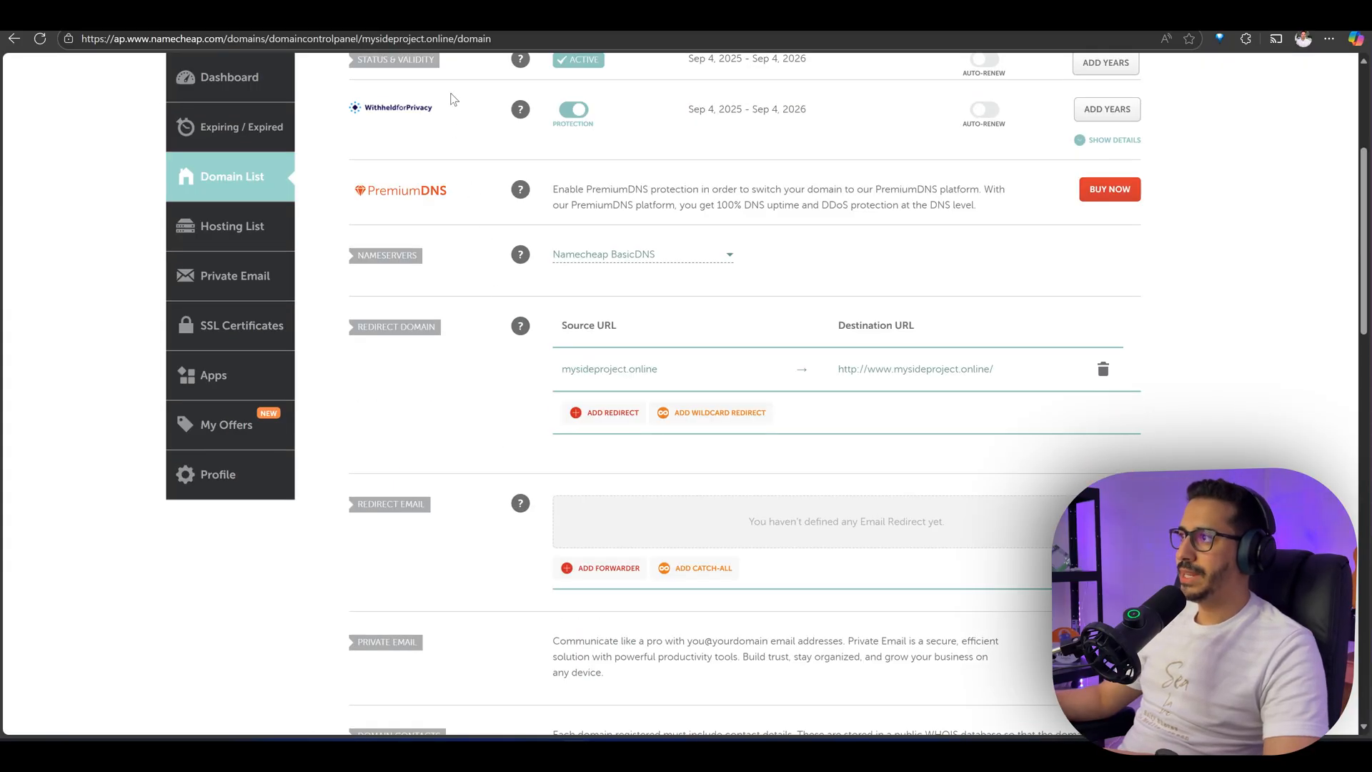
{"action": "key", "text": "ctrl+Tab"}
{"action": "left_click", "coordinate": [450, 378]}
{"action": "type", "text": "mysideproject.online"}
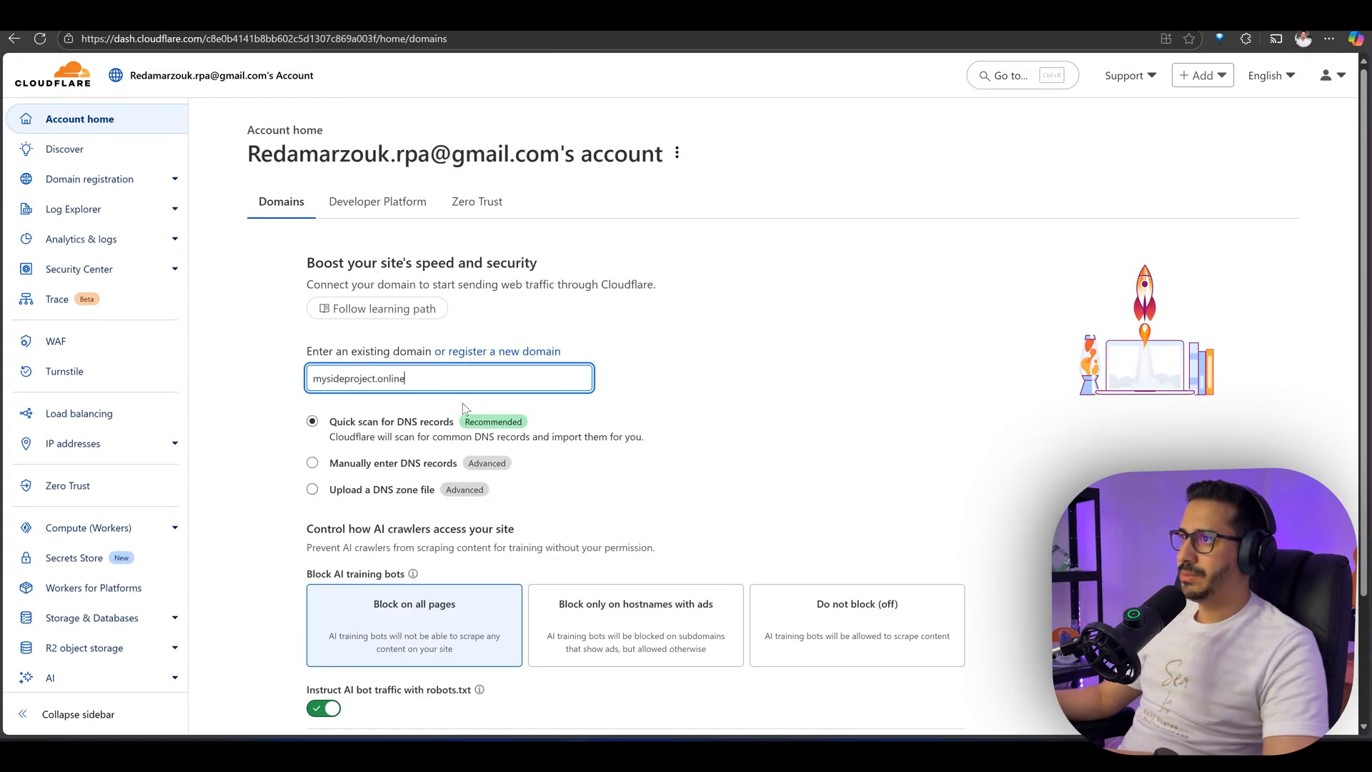
{"action": "scroll", "coordinate": [408, 399], "scroll_direction": "down", "scroll_amount": 3}
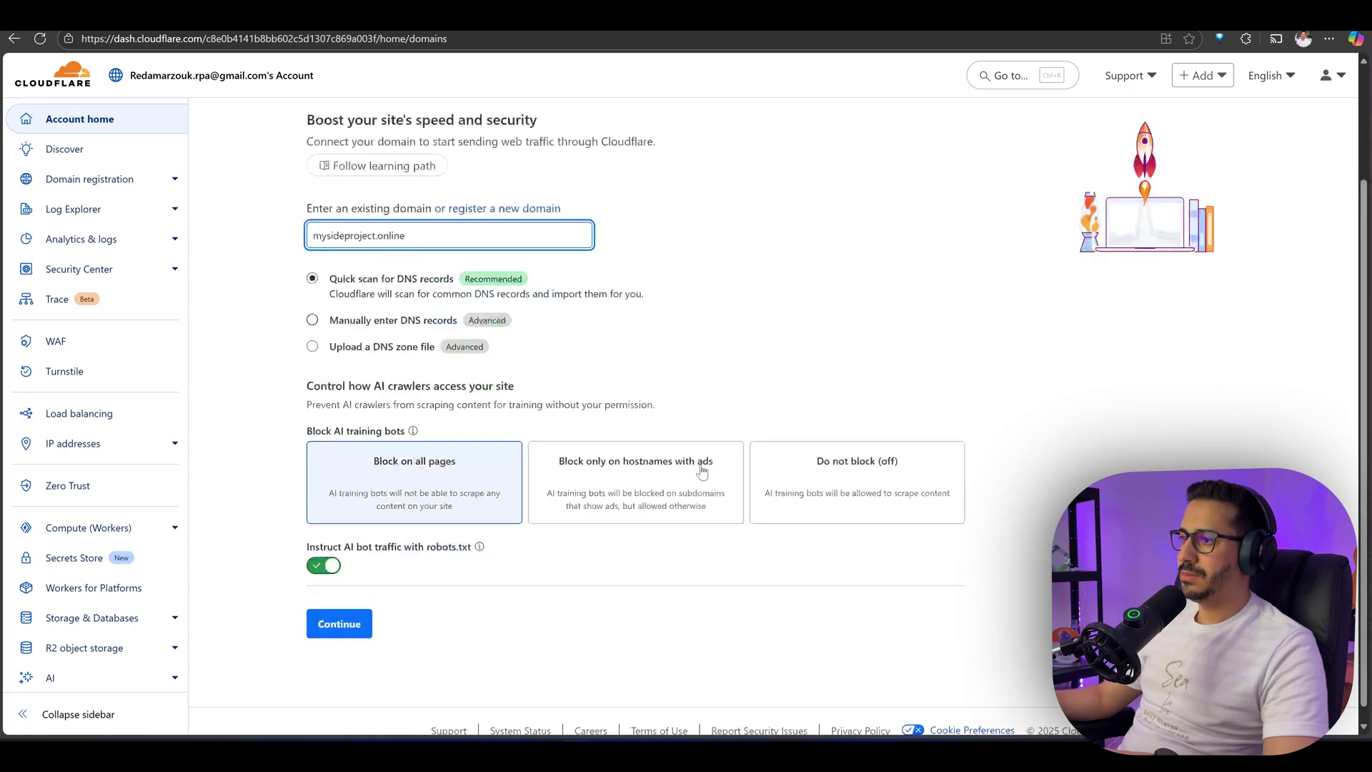
{"action": "left_click", "coordinate": [357, 615]}
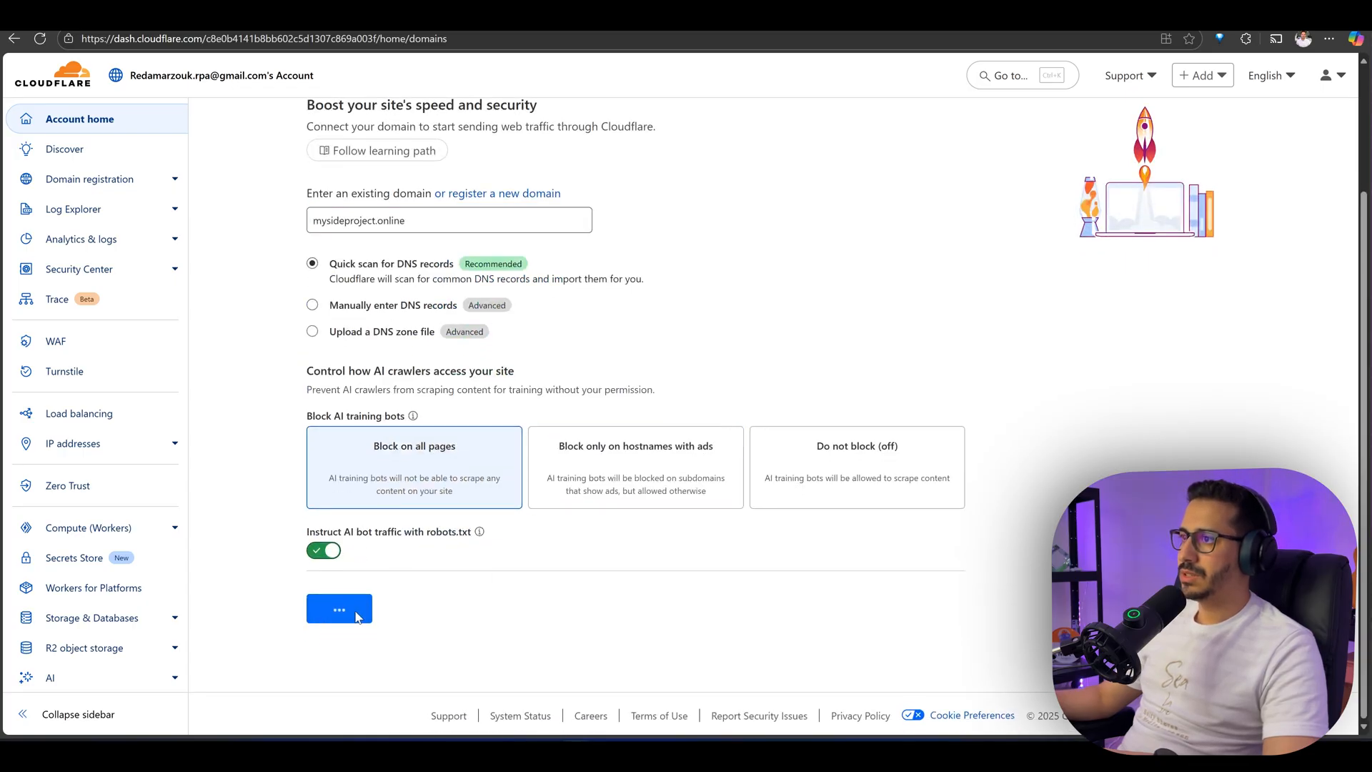
Step: Choose the Free plan and continue to activation, confirming DNS records will be added later
{"action": "left_click", "coordinate": [397, 416]}
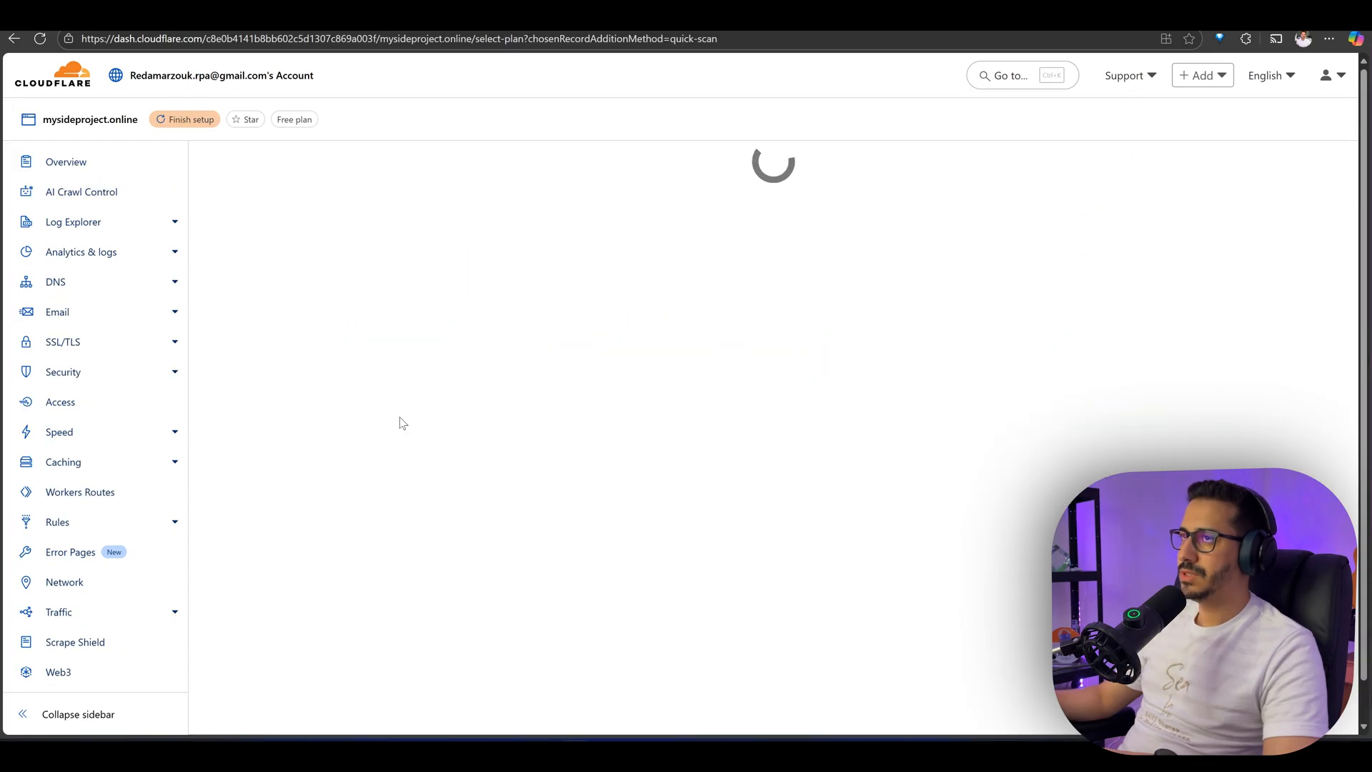
{"action": "left_click_drag", "start_coordinate": [467, 241], "coordinate": [577, 240]}
{"action": "left_click", "coordinate": [499, 239]}
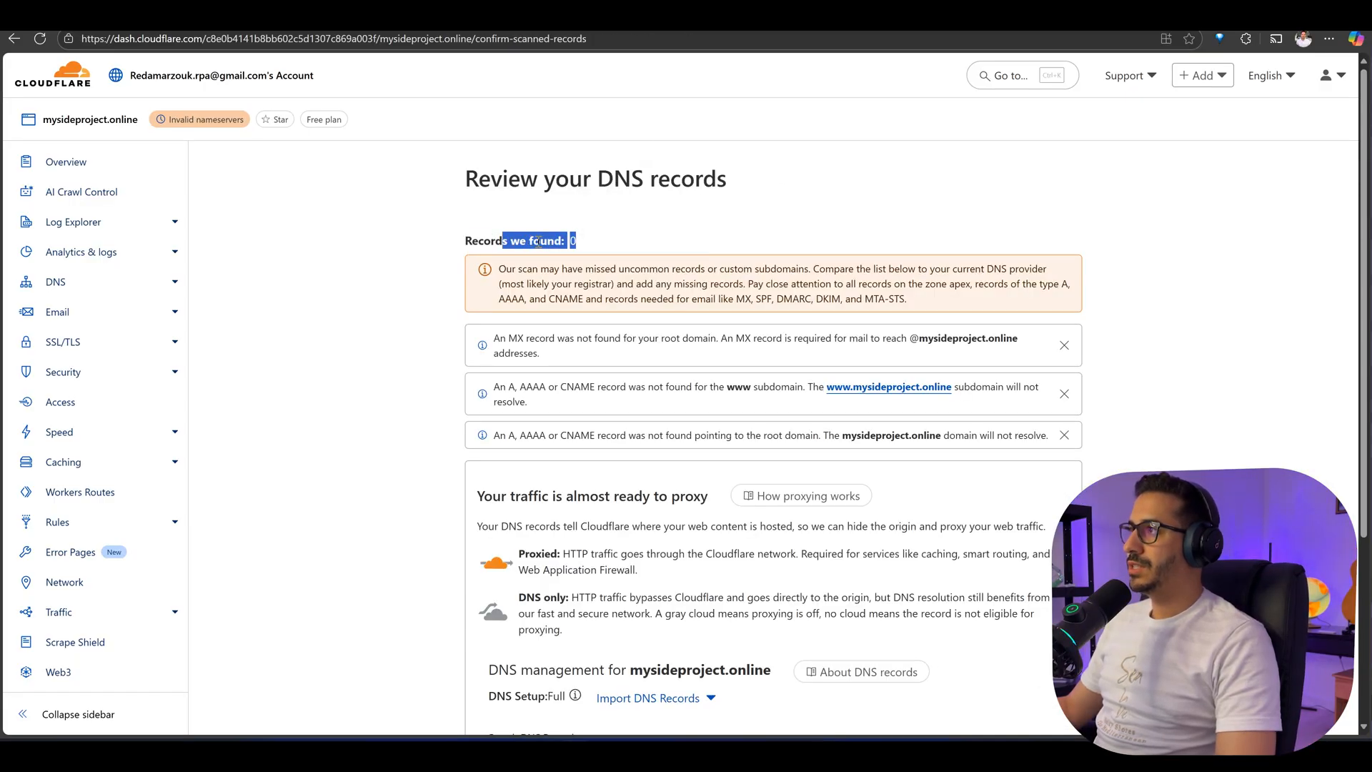
{"action": "scroll", "coordinate": [615, 261], "scroll_direction": "down", "scroll_amount": 5}
{"action": "scroll", "coordinate": [614, 429], "scroll_direction": "down", "scroll_amount": 1}
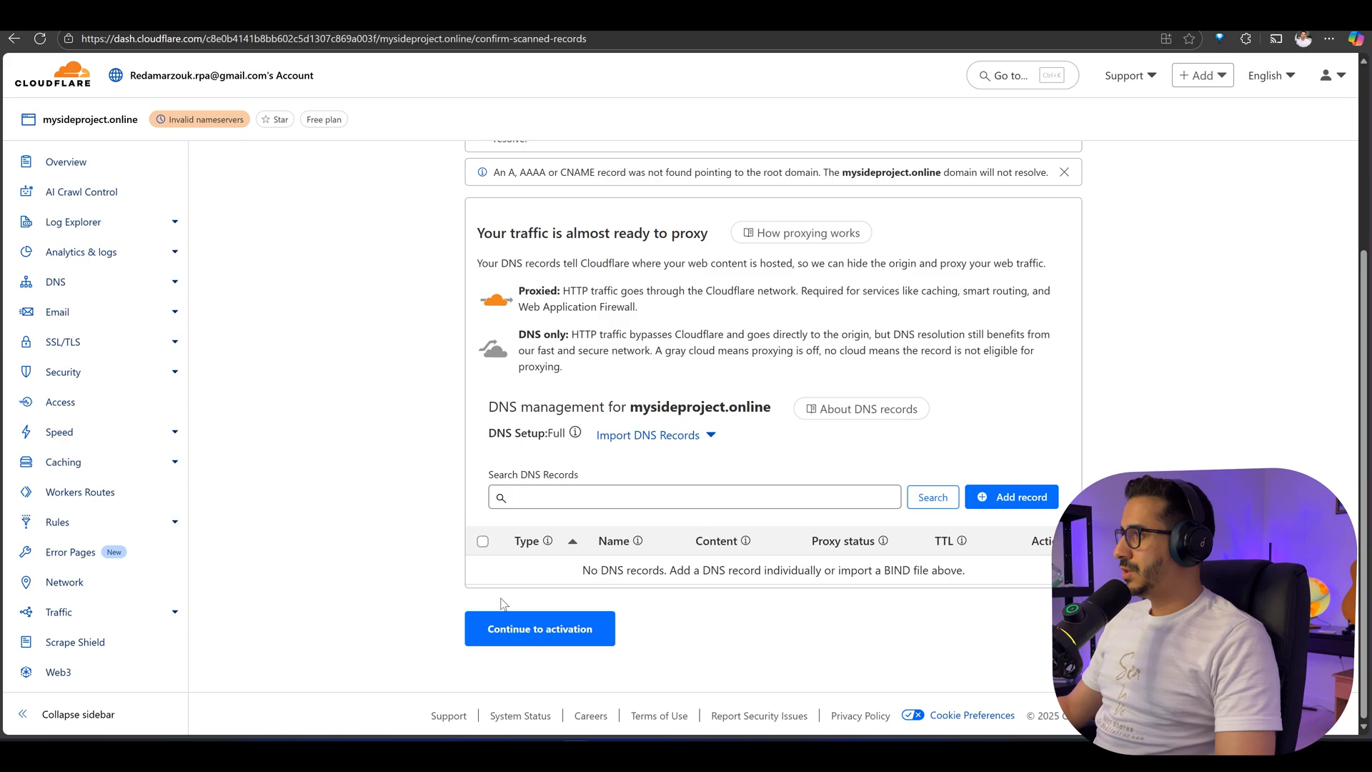
{"action": "left_click", "coordinate": [517, 630]}
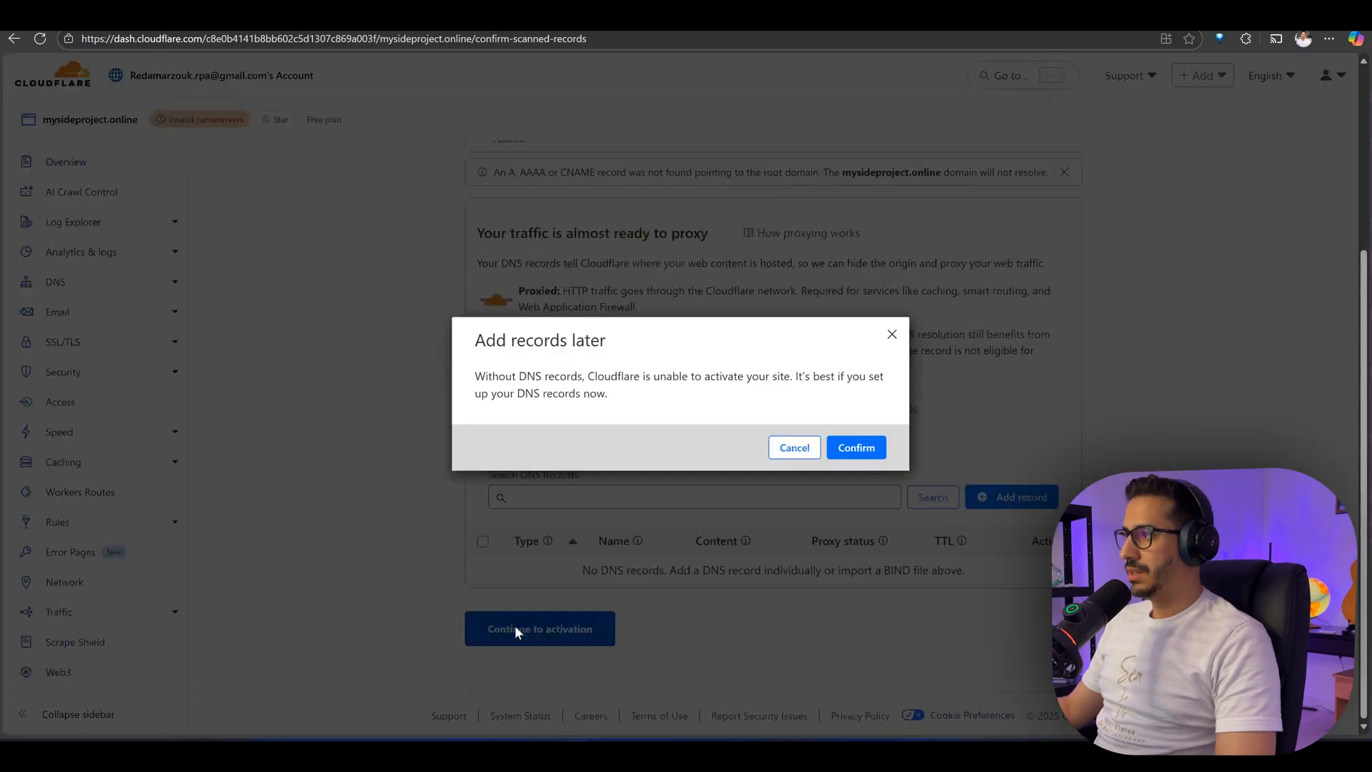
{"action": "left_click", "coordinate": [858, 448]}
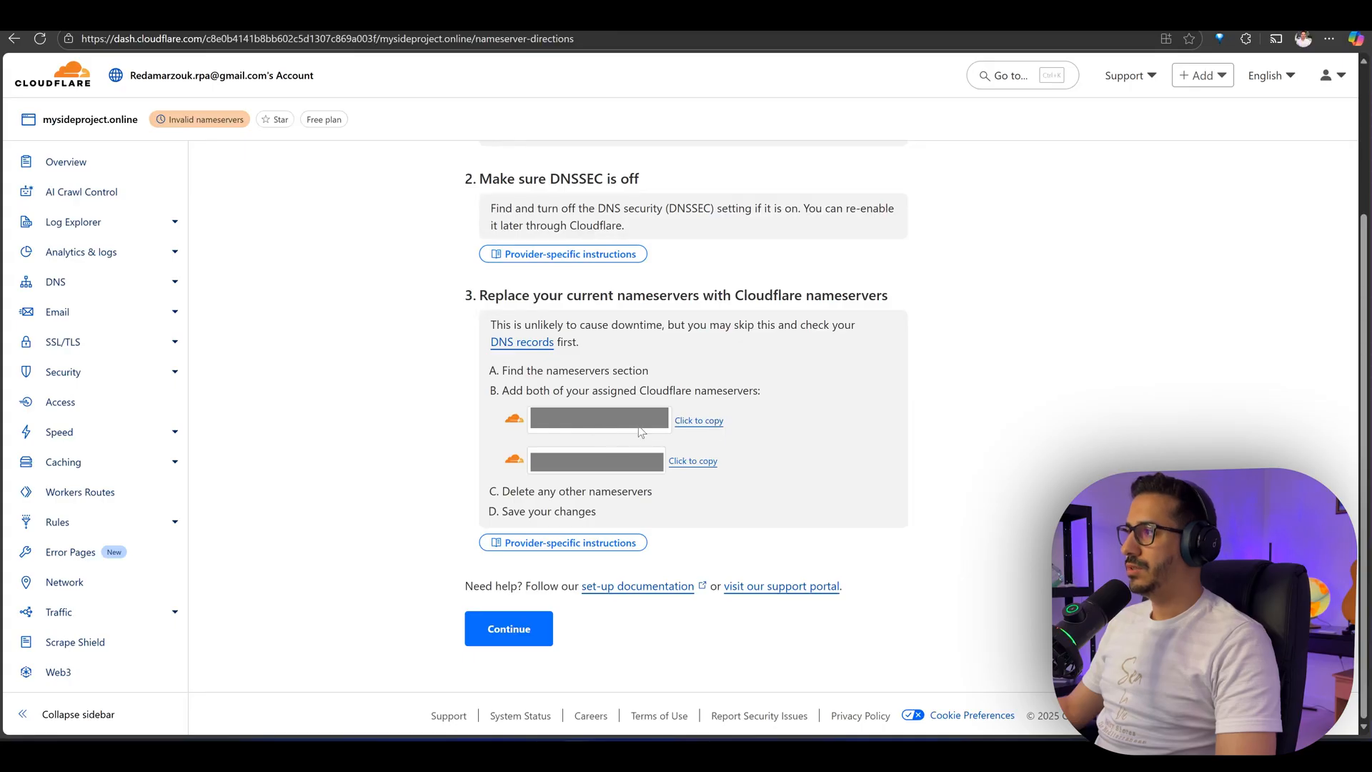
Step: Copy the first Cloudflare nameserver and switch mysideproject.online to Custom DNS in Namecheap
{"action": "left_click", "coordinate": [698, 421]}
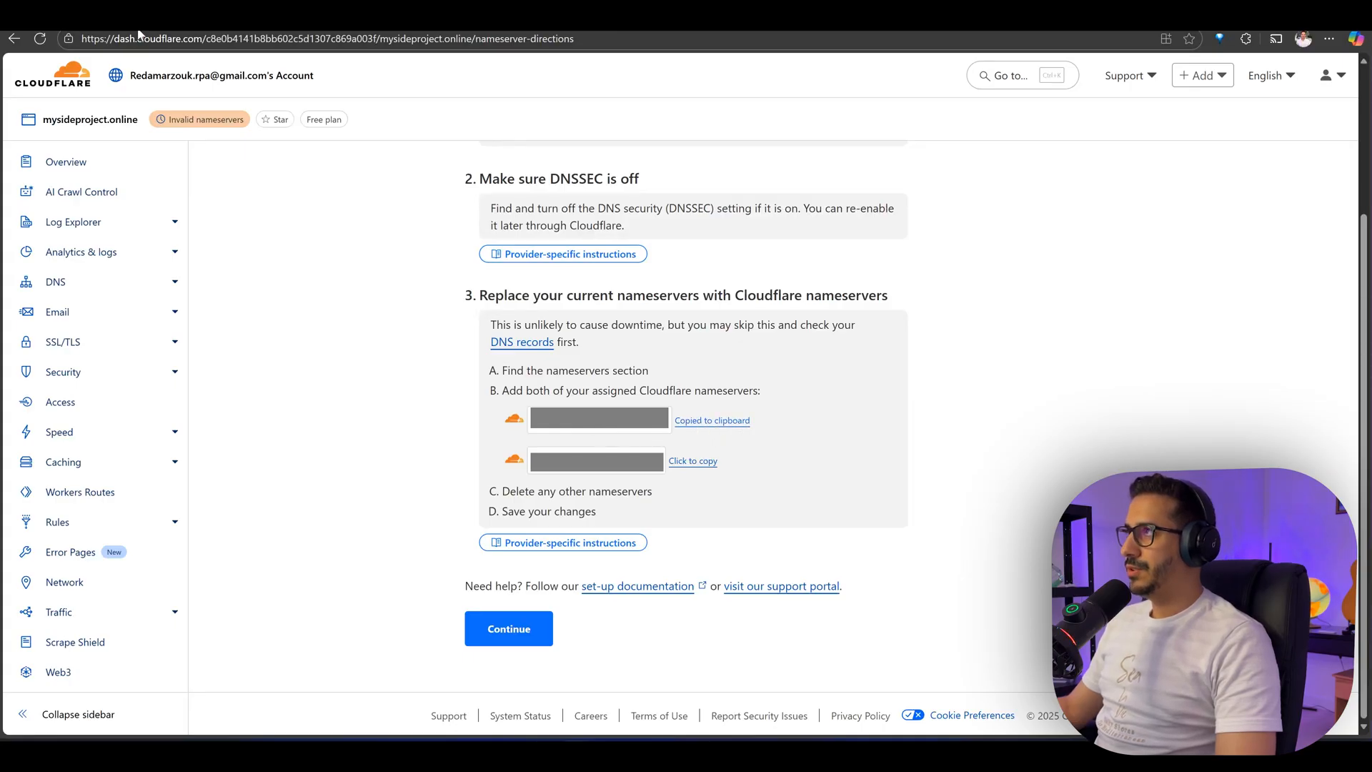
{"action": "key", "text": "ctrl+Tab"}
{"action": "scroll", "coordinate": [600, 322], "scroll_direction": "up", "scroll_amount": 2}
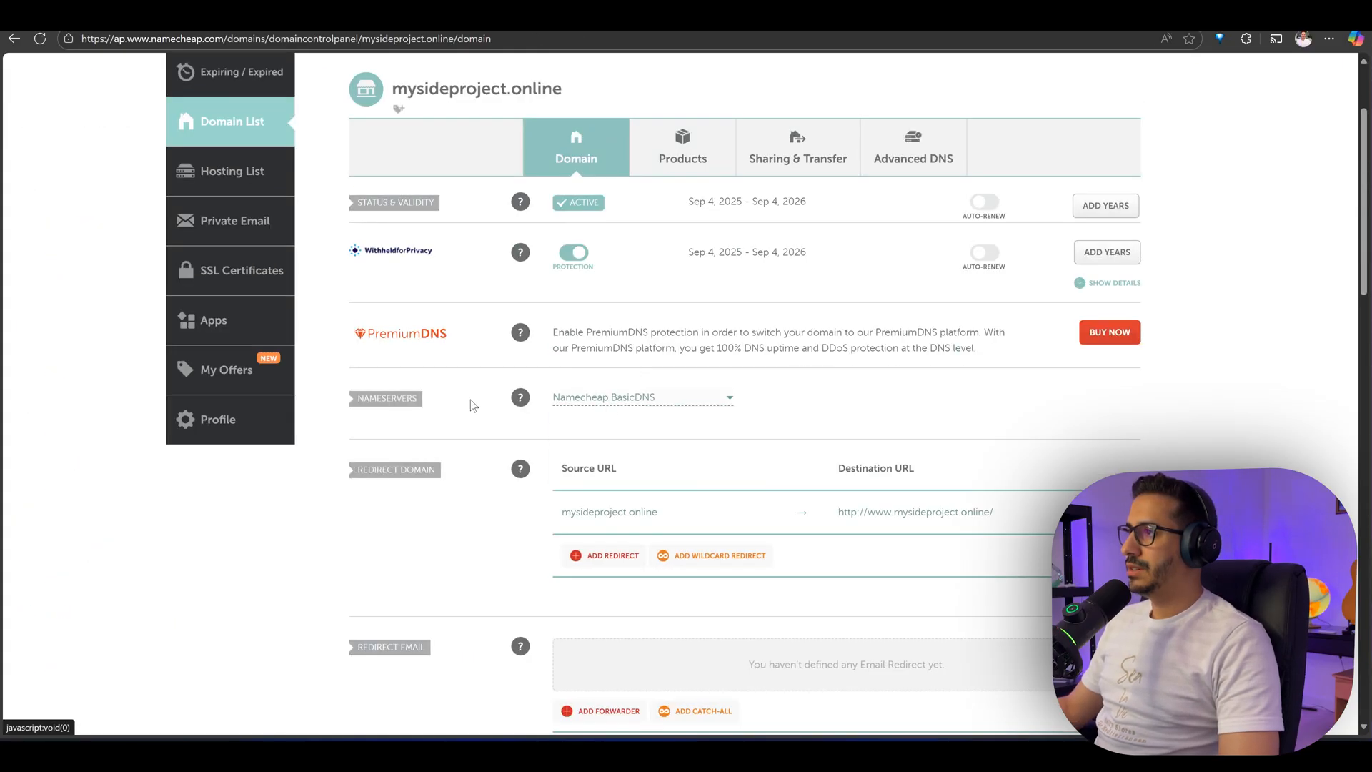
{"action": "left_click", "coordinate": [615, 398]}
{"action": "left_click", "coordinate": [589, 469]}
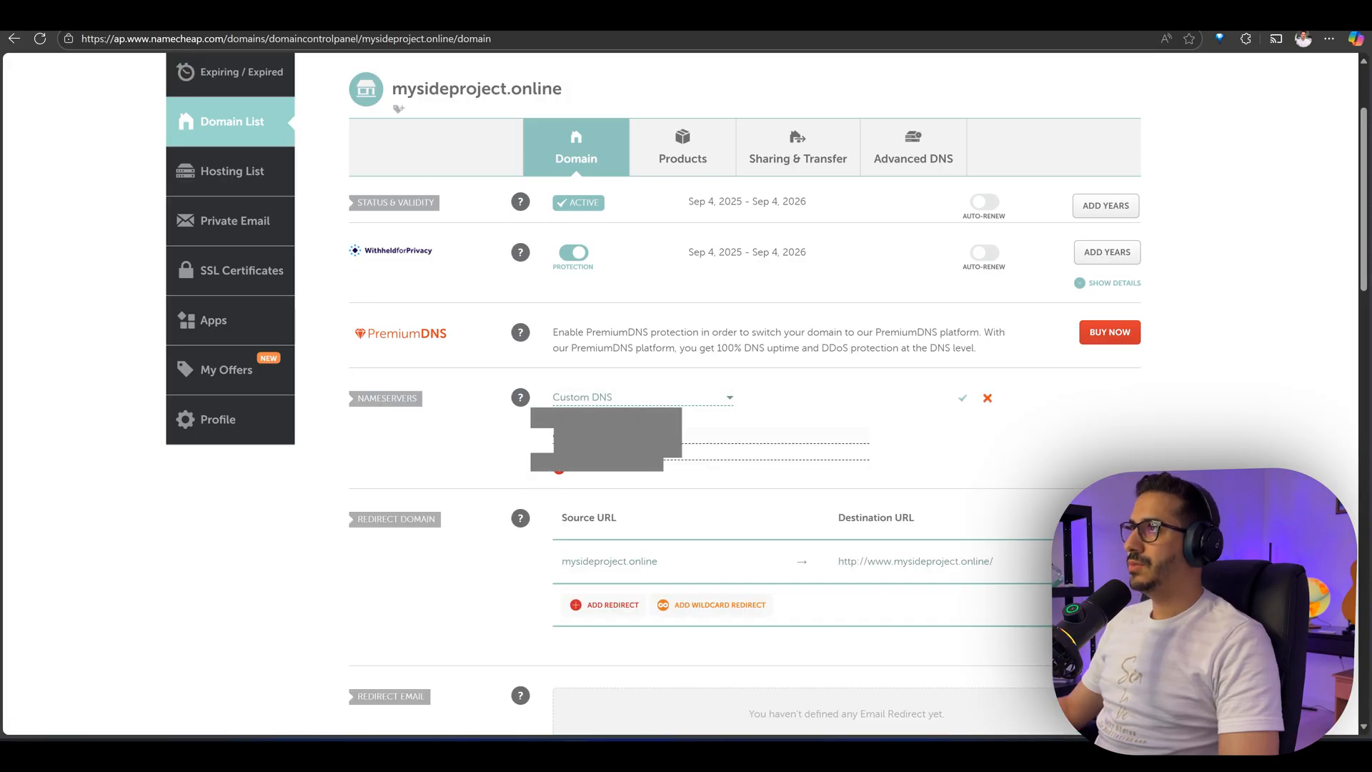
Step: Copy the second Cloudflare nameserver into Namecheap and save the custom nameservers
{"action": "key", "text": "ctrl+Tab"}
{"action": "left_click", "coordinate": [694, 460]}
{"action": "key", "text": "ctrl+Tab"}
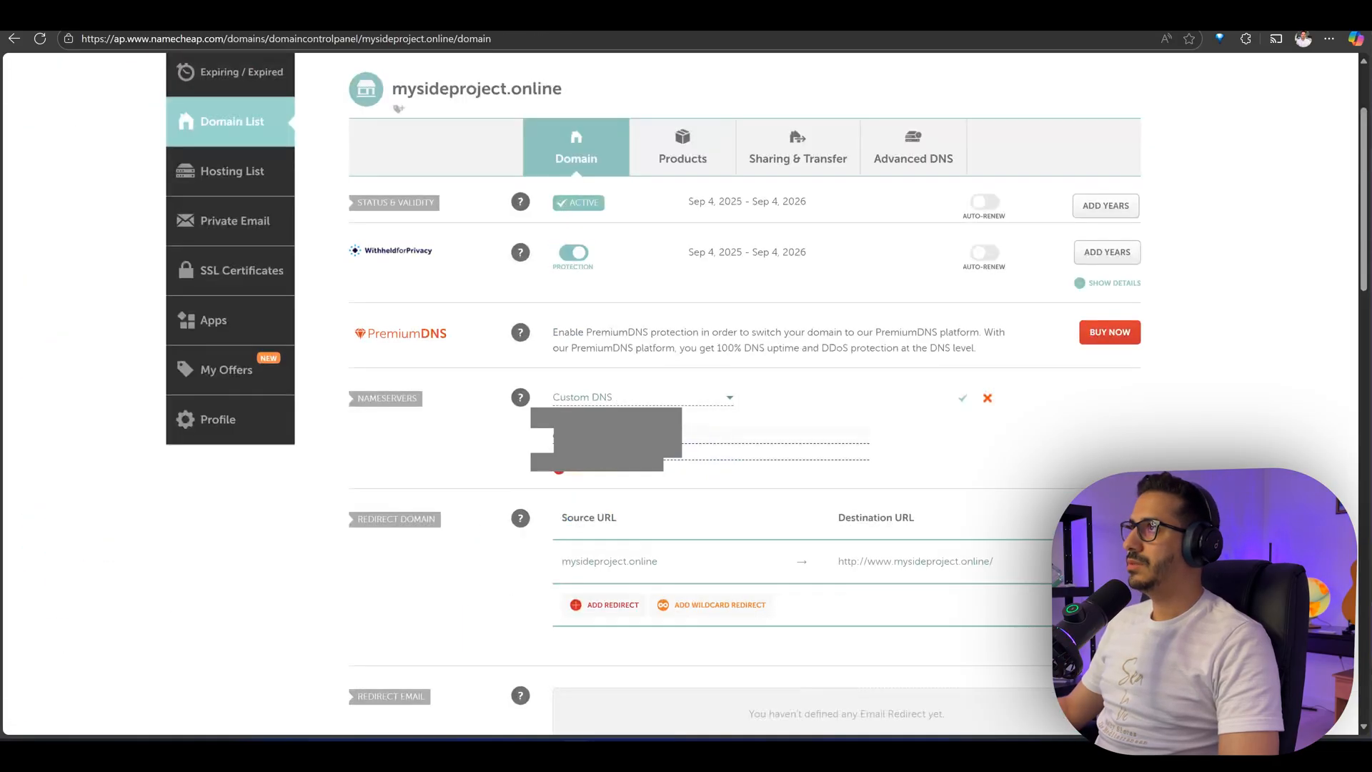
{"action": "left_click", "coordinate": [962, 397]}
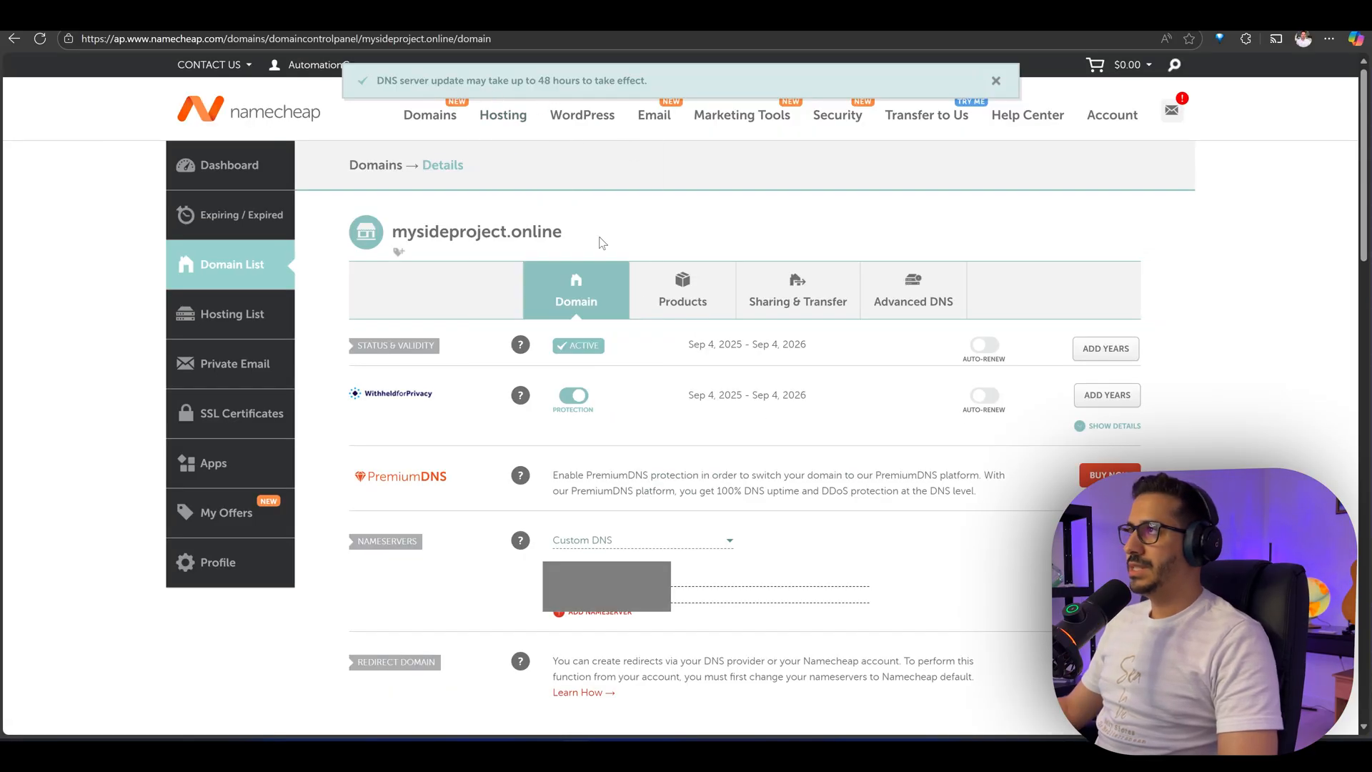
{"action": "key", "text": "ctrl+Tab"}
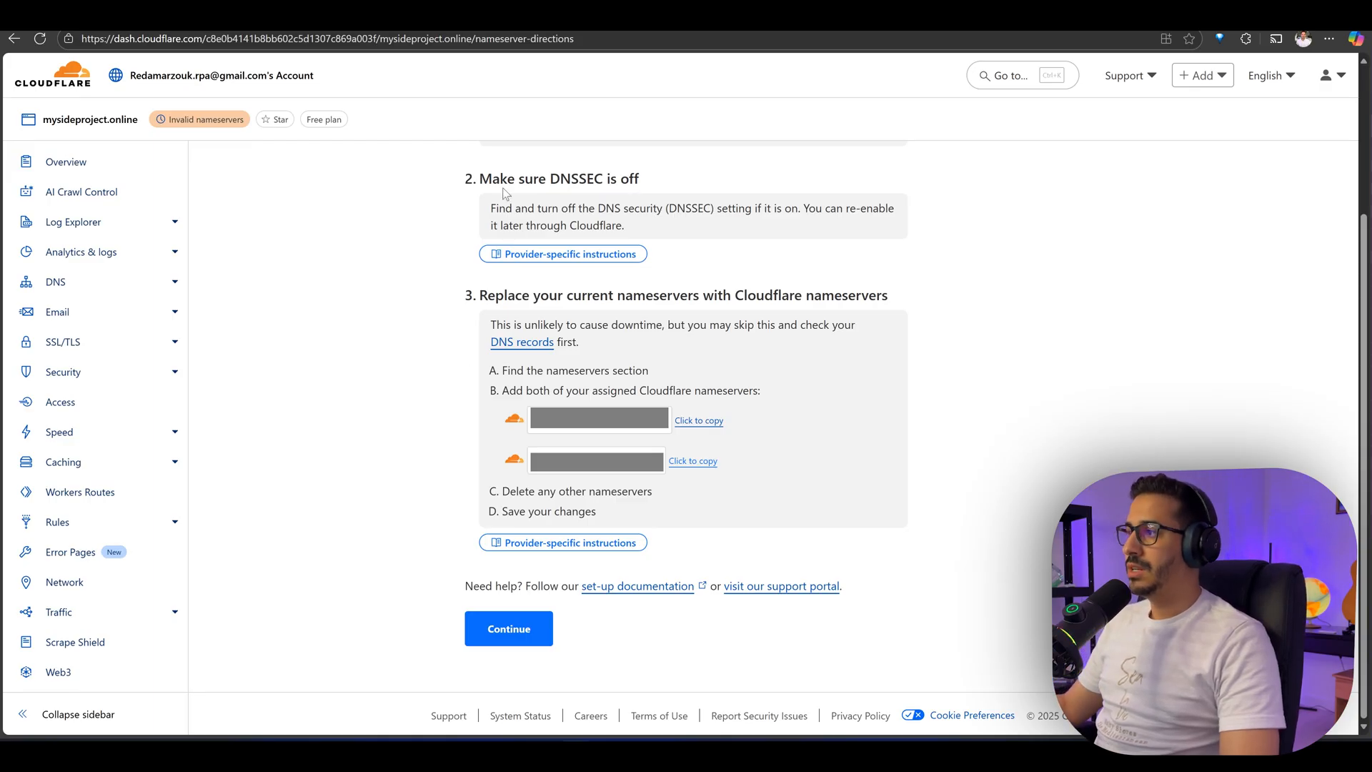
Step: Continue to the domain overview and note the up to 24 hours nameserver propagation notice
{"action": "left_click", "coordinate": [471, 620]}
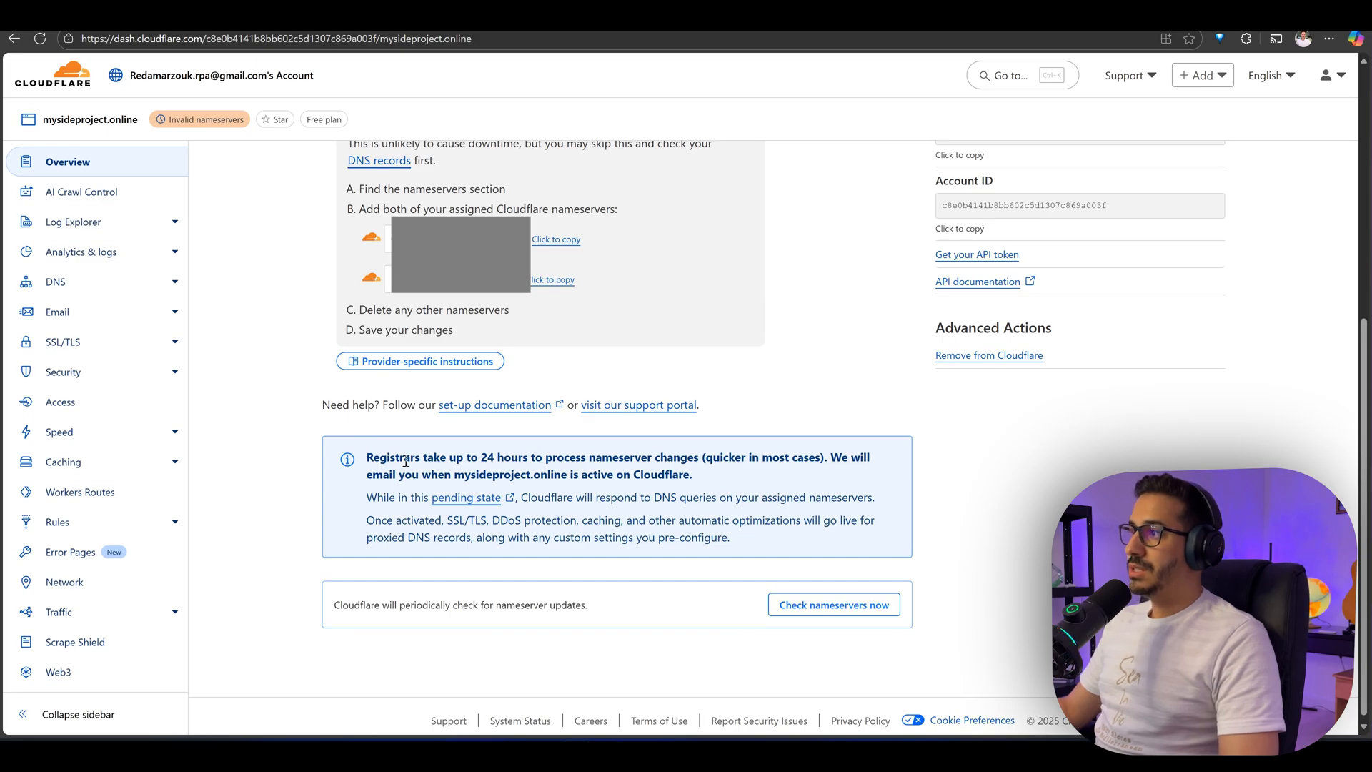
{"action": "left_click_drag", "start_coordinate": [453, 458], "coordinate": [504, 458]}
{"action": "left_click", "coordinate": [552, 477]}
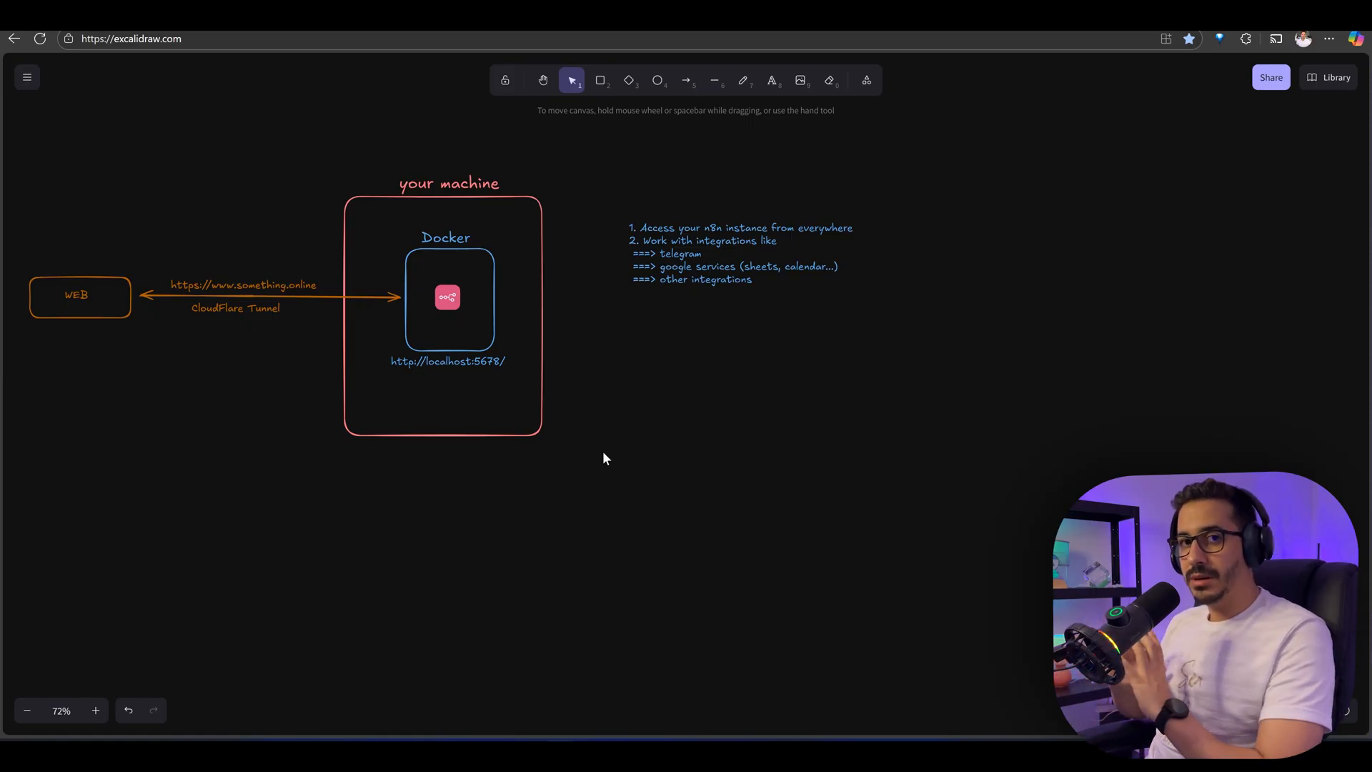
{"action": "scroll", "coordinate": [603, 451], "scroll_direction": "up", "scroll_amount": 1}
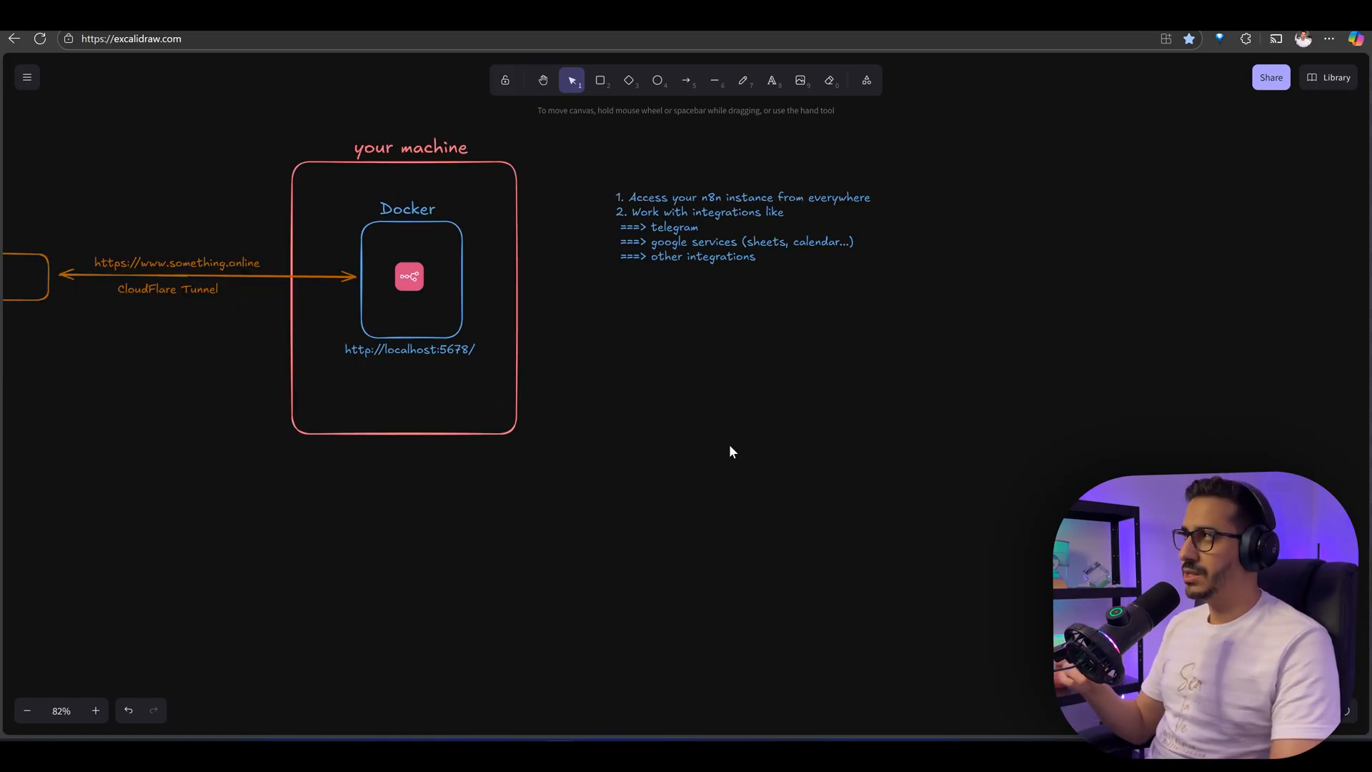
Step: Write the five-step setup checklist as a text note on the canvas
{"action": "key", "text": "t"}
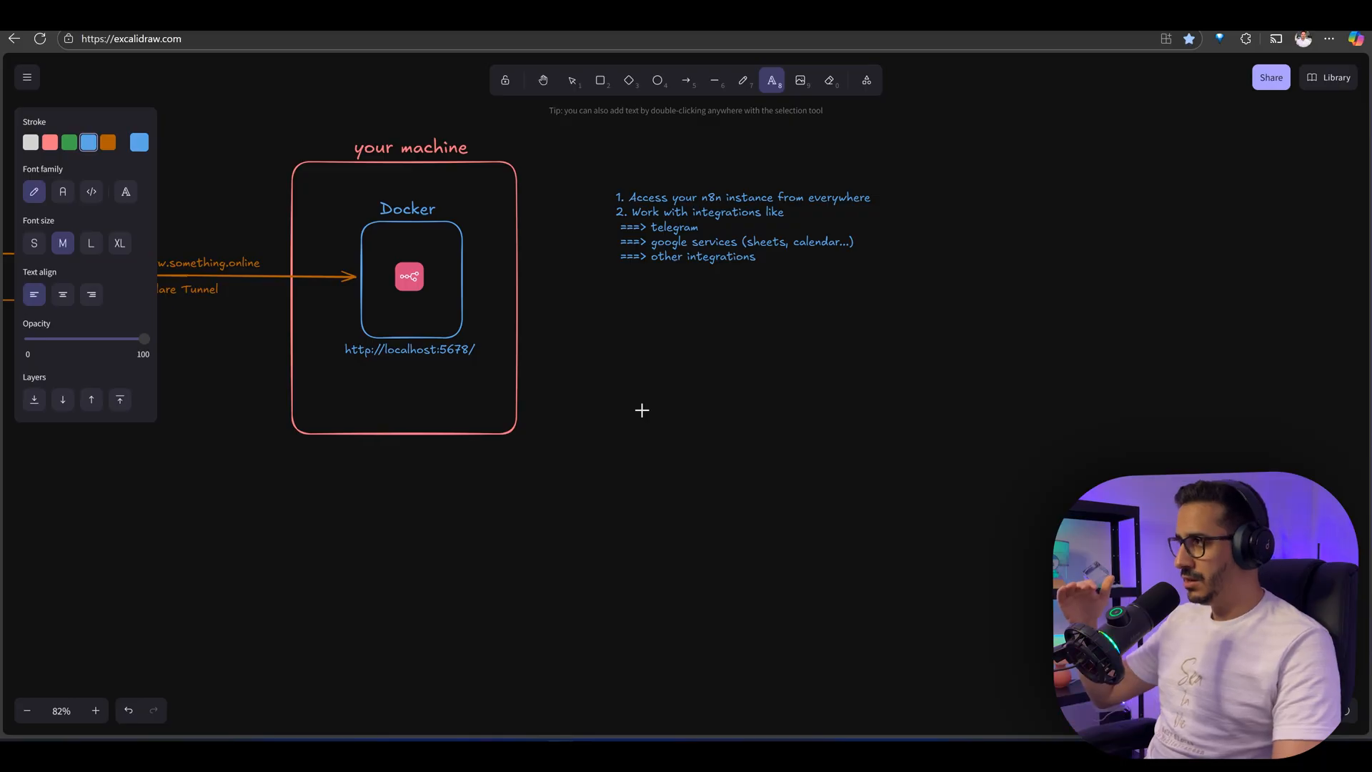
{"action": "left_click", "coordinate": [641, 409]}
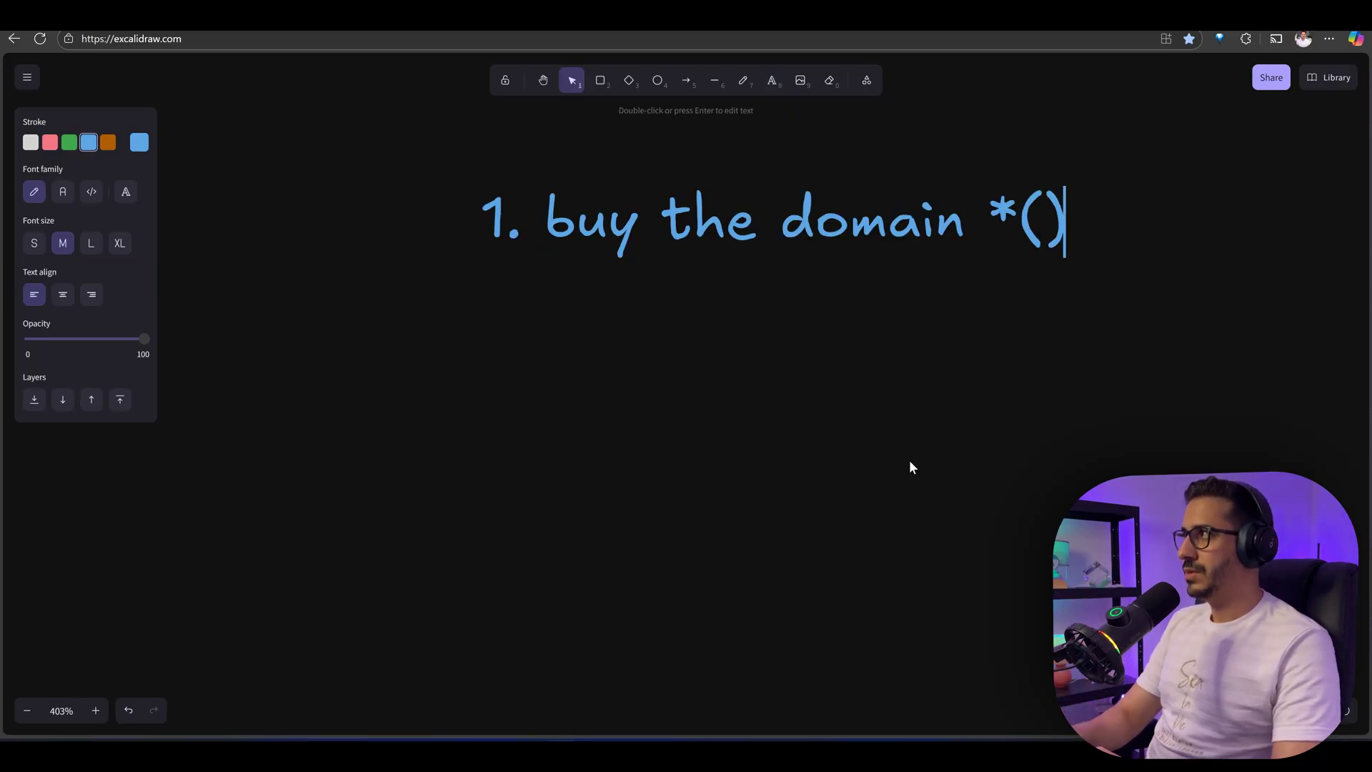
{"action": "key", "text": "BackSpace"}
{"action": "key", "text": "BackSpace"}
{"action": "key", "text": "BackSpace"}
{"action": "type", "text": "()"}
{"action": "key", "text": "Left"}
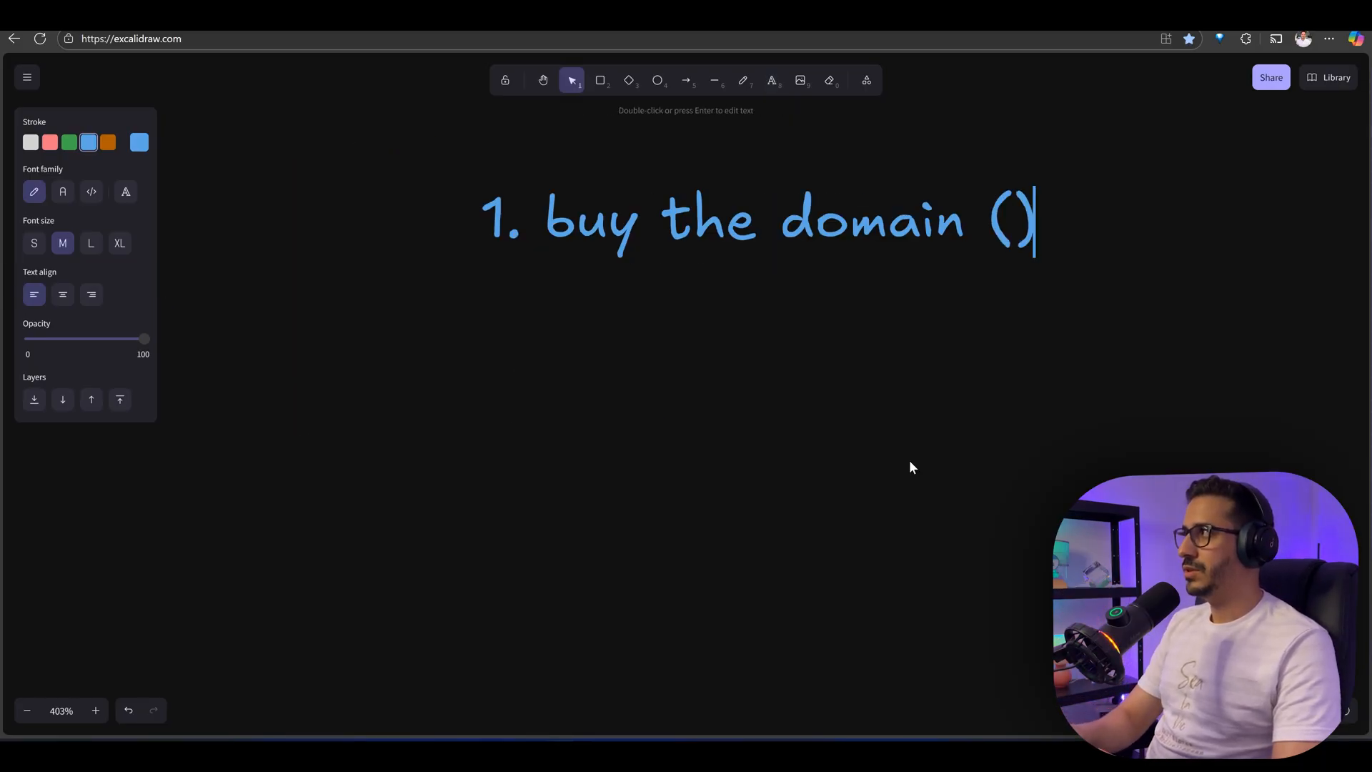
{"action": "type", "text": "done"}
{"action": "key", "text": "End"}
{"action": "key", "text": "Return"}
{"action": "type", "text": "2. add the domain to "}
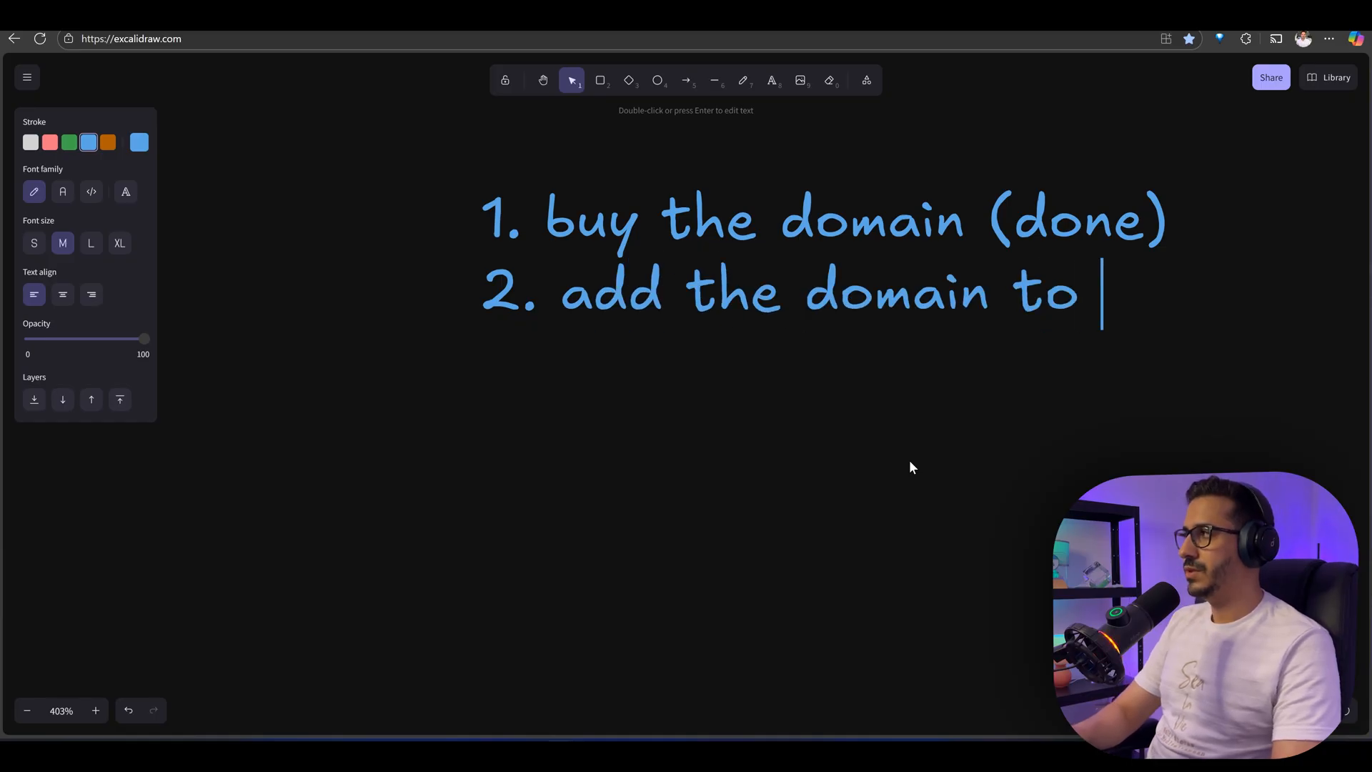
{"action": "type", "text": "cloudflare(done)"}
{"action": "key", "text": "Return"}
{"action": "type", "text": "3. inta"}
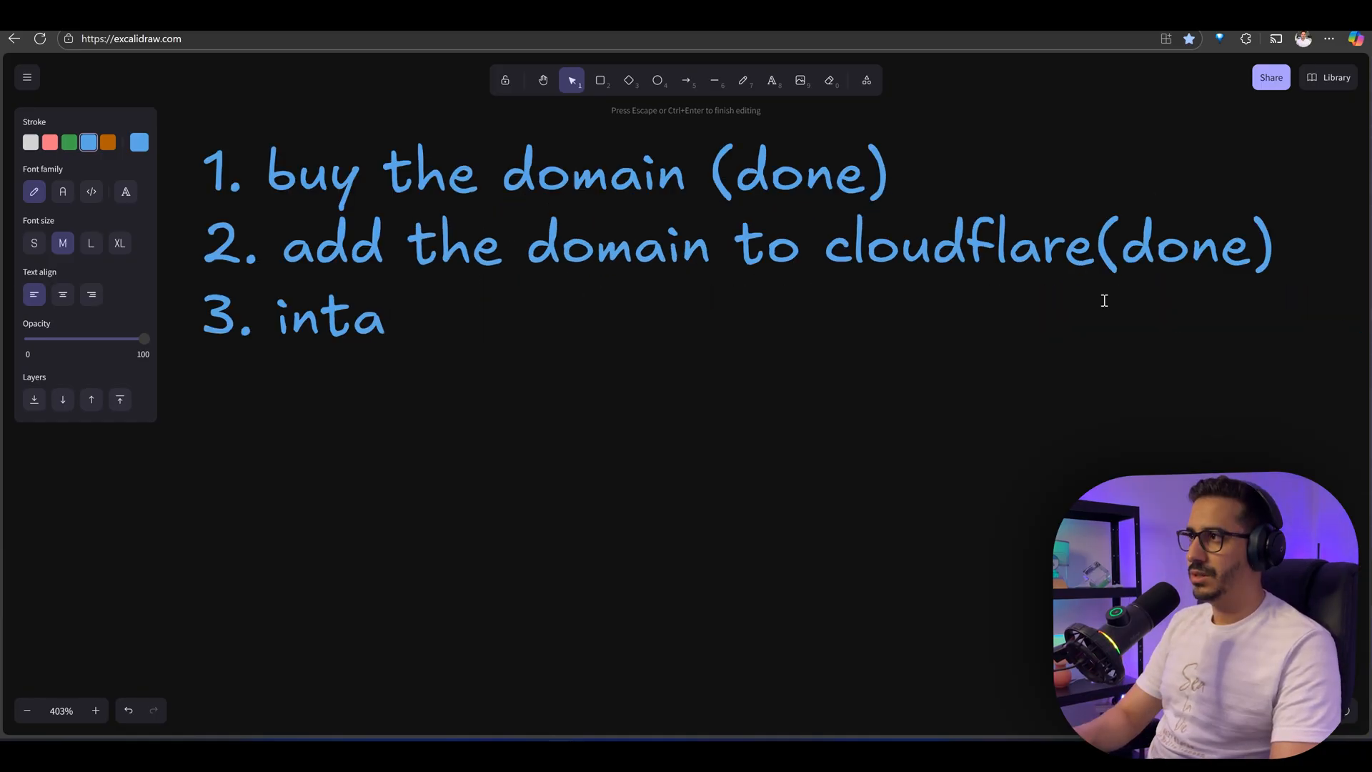
{"action": "key", "text": "BackSpace"}
{"action": "key", "text": "BackSpace"}
{"action": "type", "text": "stall cloudflare and cre"}
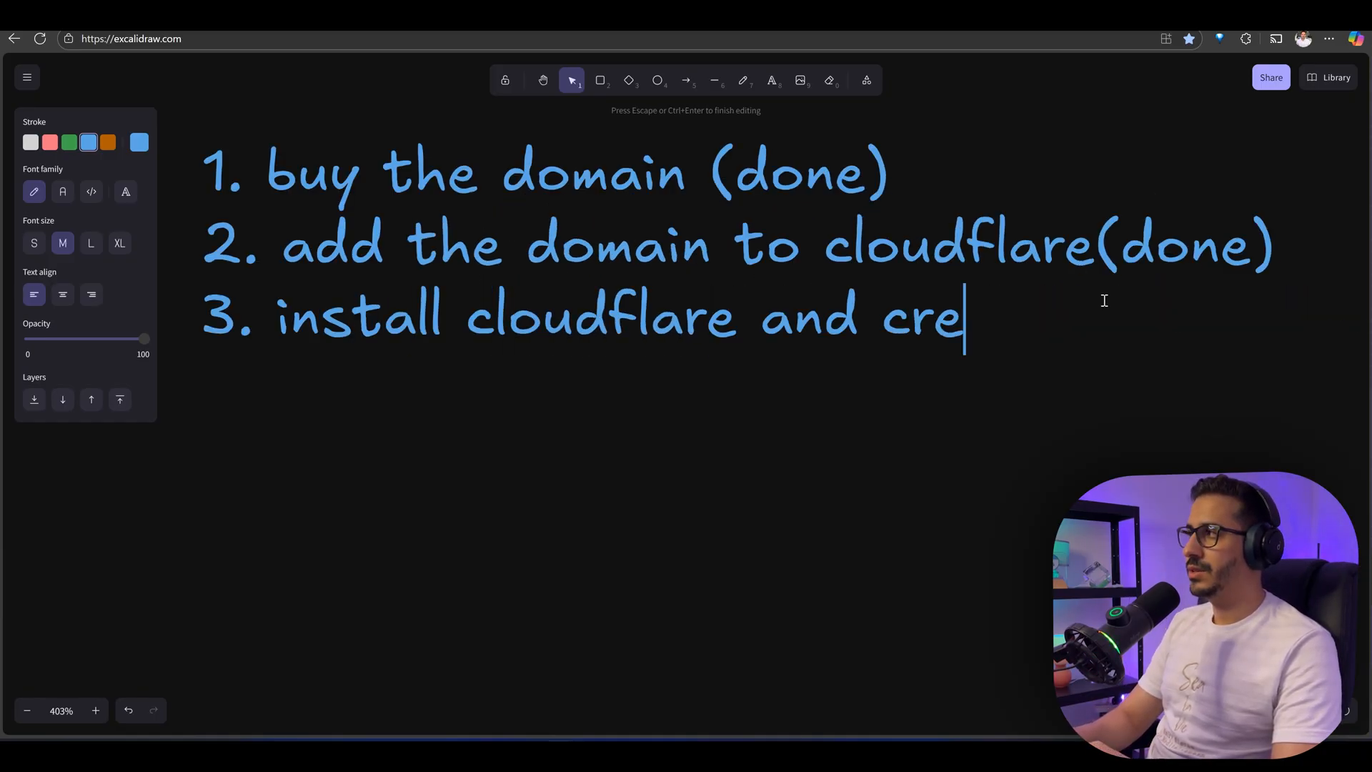
{"action": "type", "text": "ate tunnel"}
{"action": "key", "text": "Return"}
{"action": "type", "text": "4"}
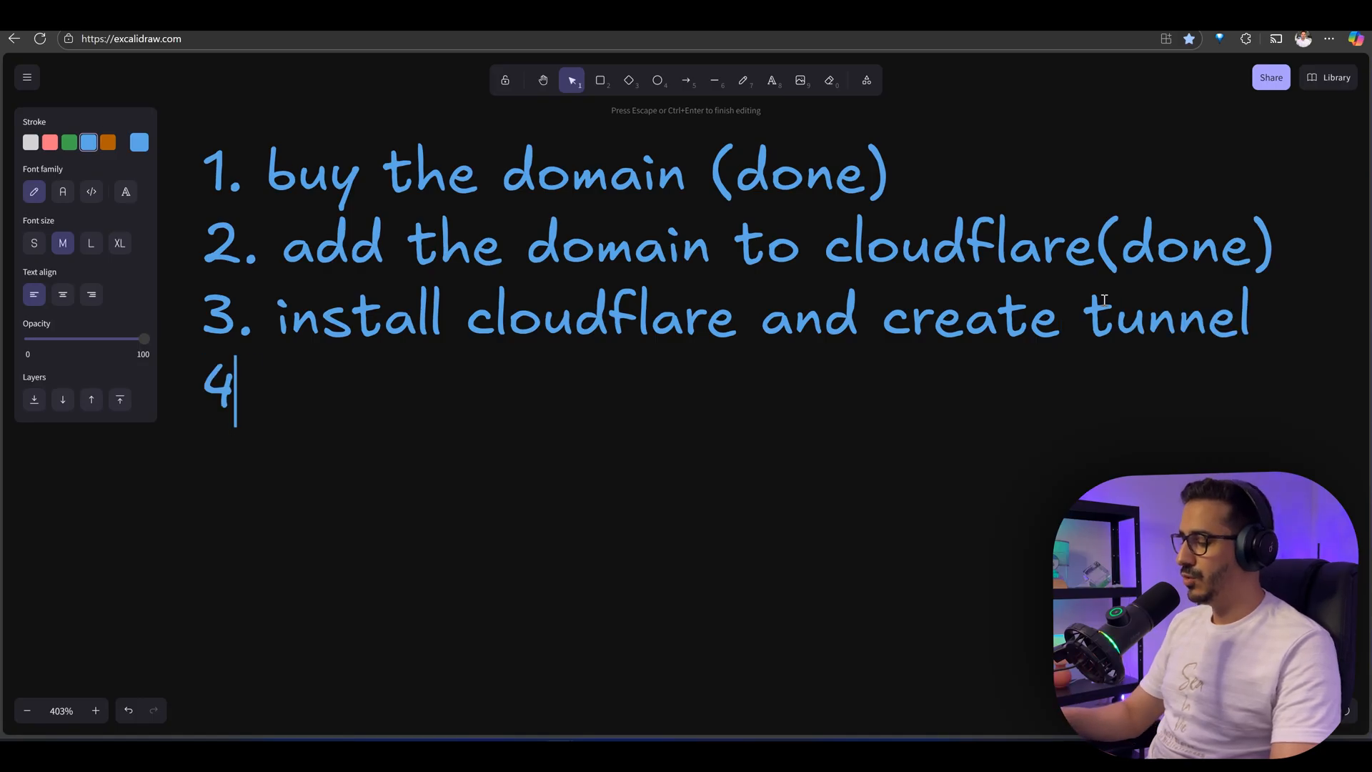
{"action": "type", "text": ". route the tunnel"}
{"action": "key", "text": "Return"}
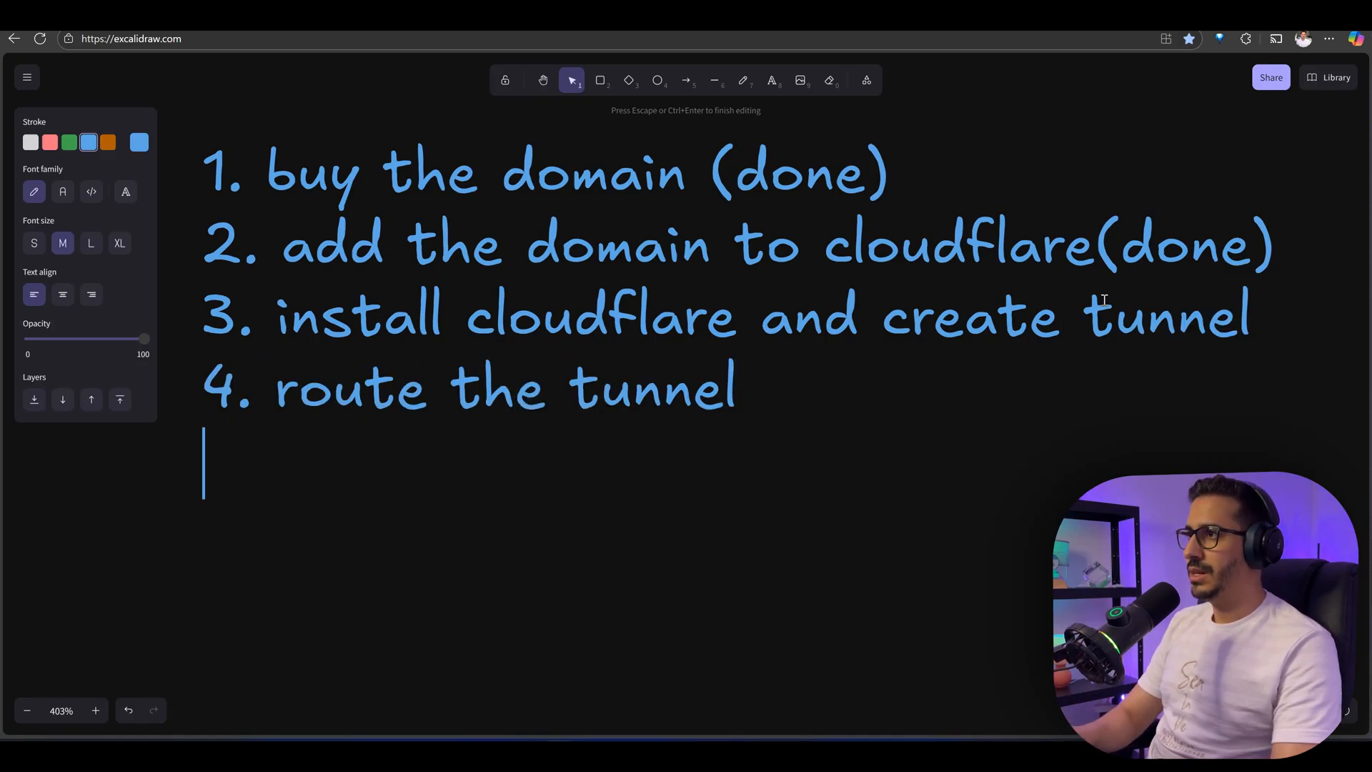
{"action": "type", "text": "5. ciof"}
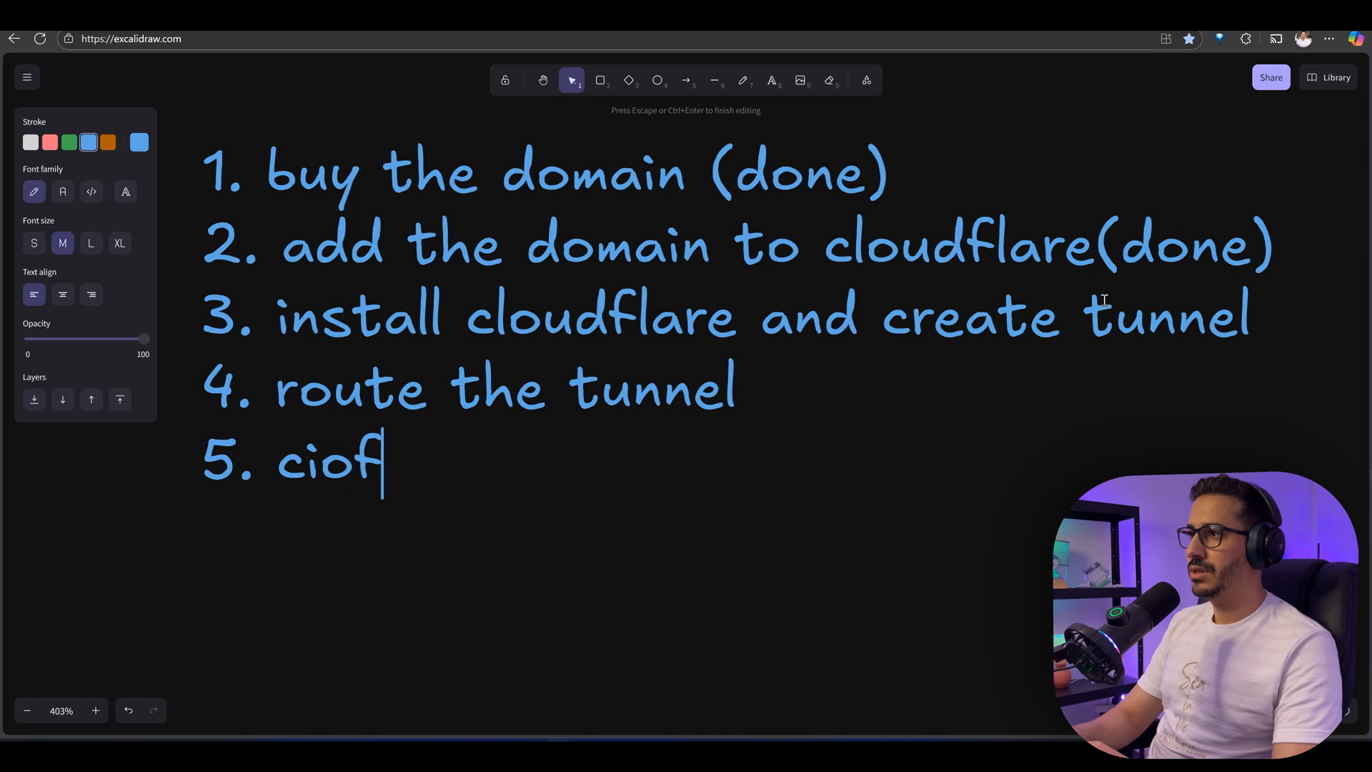
{"action": "key", "text": "BackSpace"}
{"action": "key", "text": "BackSpace"}
{"action": "key", "text": "BackSpace"}
{"action": "type", "text": "onfigure and launch docker container"}
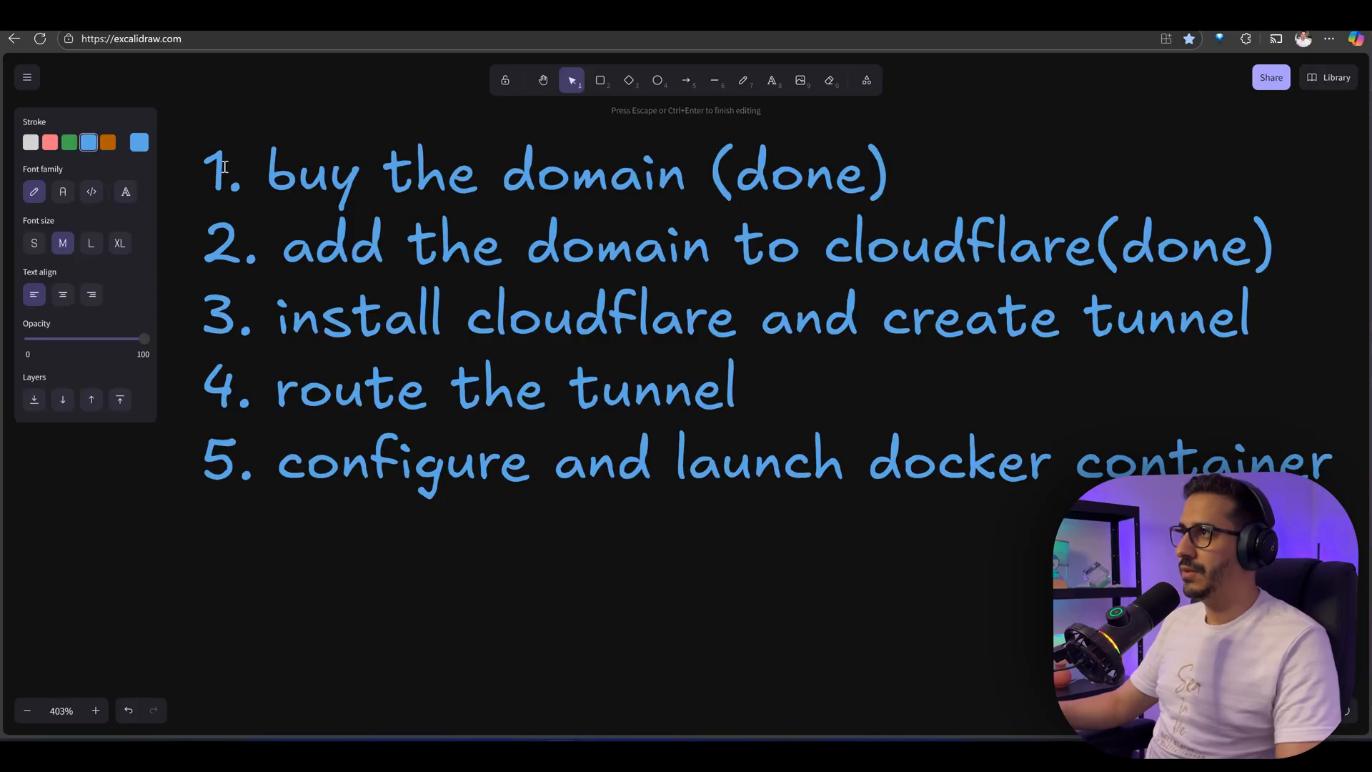
Step: Highlight the two completed steps, then the install and create tunnel step
{"action": "left_click_drag", "start_coordinate": [222, 163], "coordinate": [1094, 247]}
{"action": "left_click", "coordinate": [648, 318]}
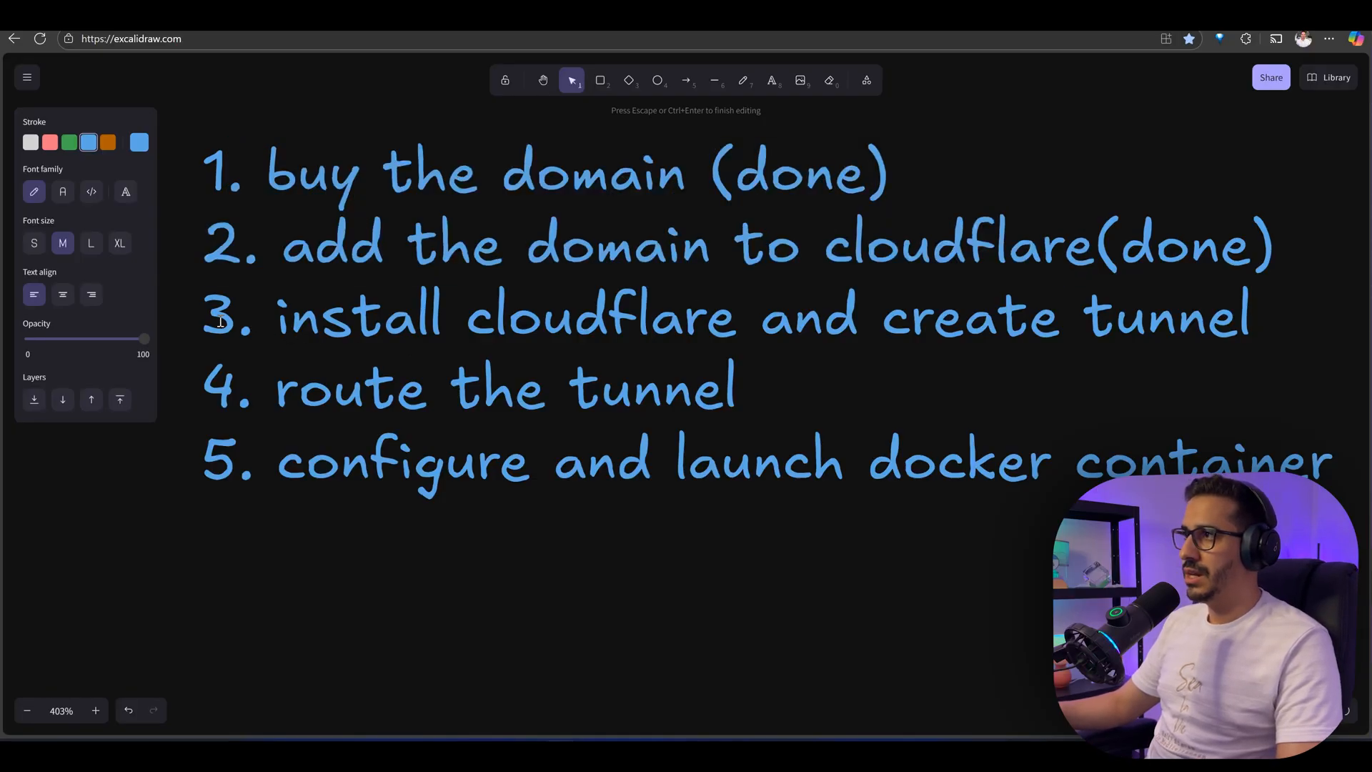
{"action": "left_click_drag", "start_coordinate": [205, 319], "coordinate": [1201, 327]}
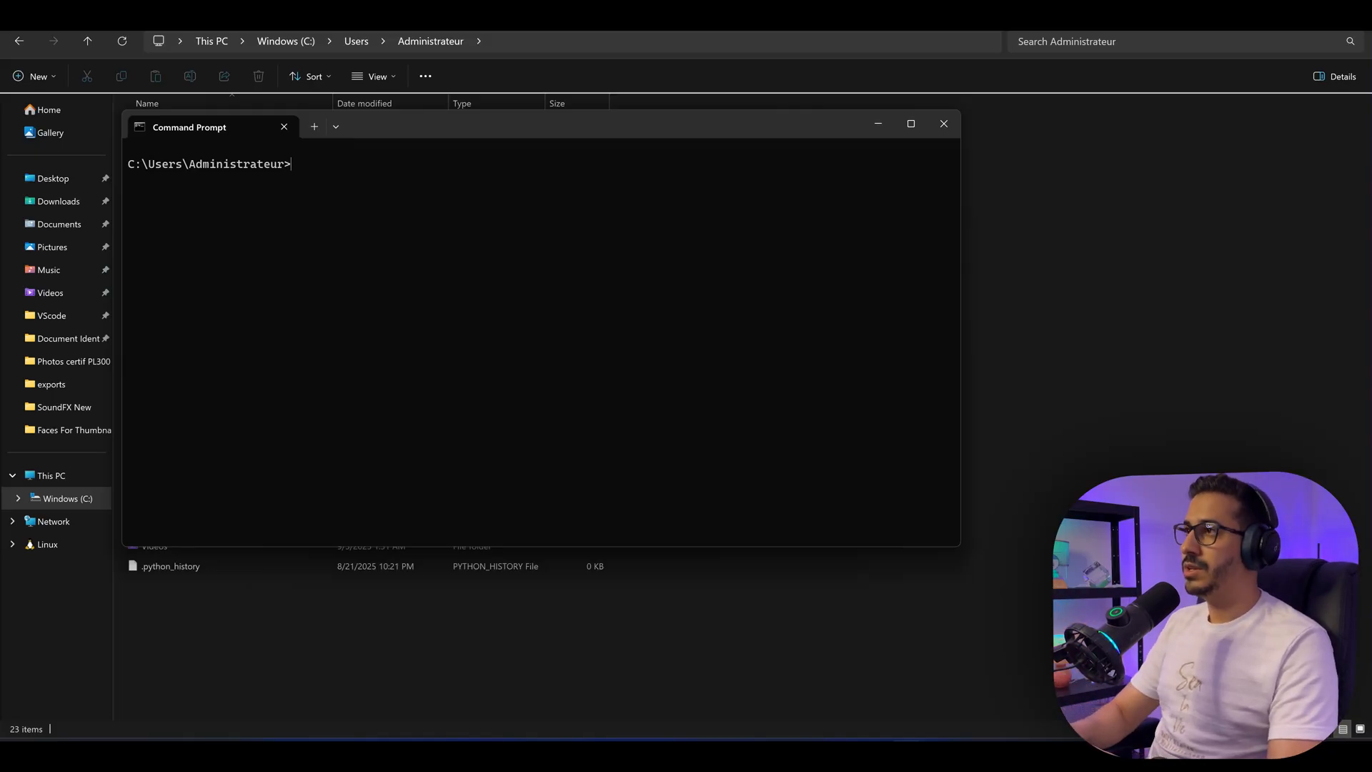
{"action": "type", "text": "winget install Cloudflare.cloud"}
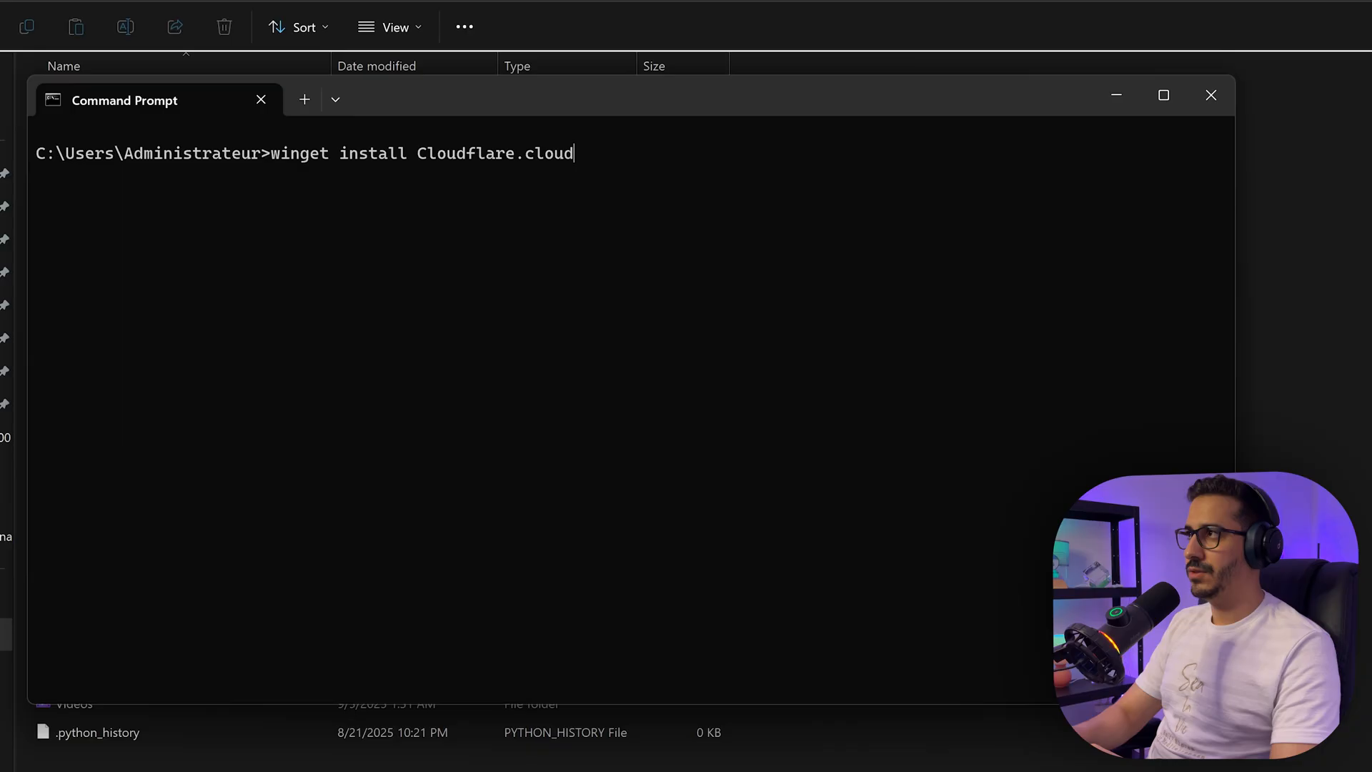
{"action": "type", "text": "flared"}
Step: Run winget install Cloudflare.cloudflared, then run cloudflared login
{"action": "key", "text": "Return"}
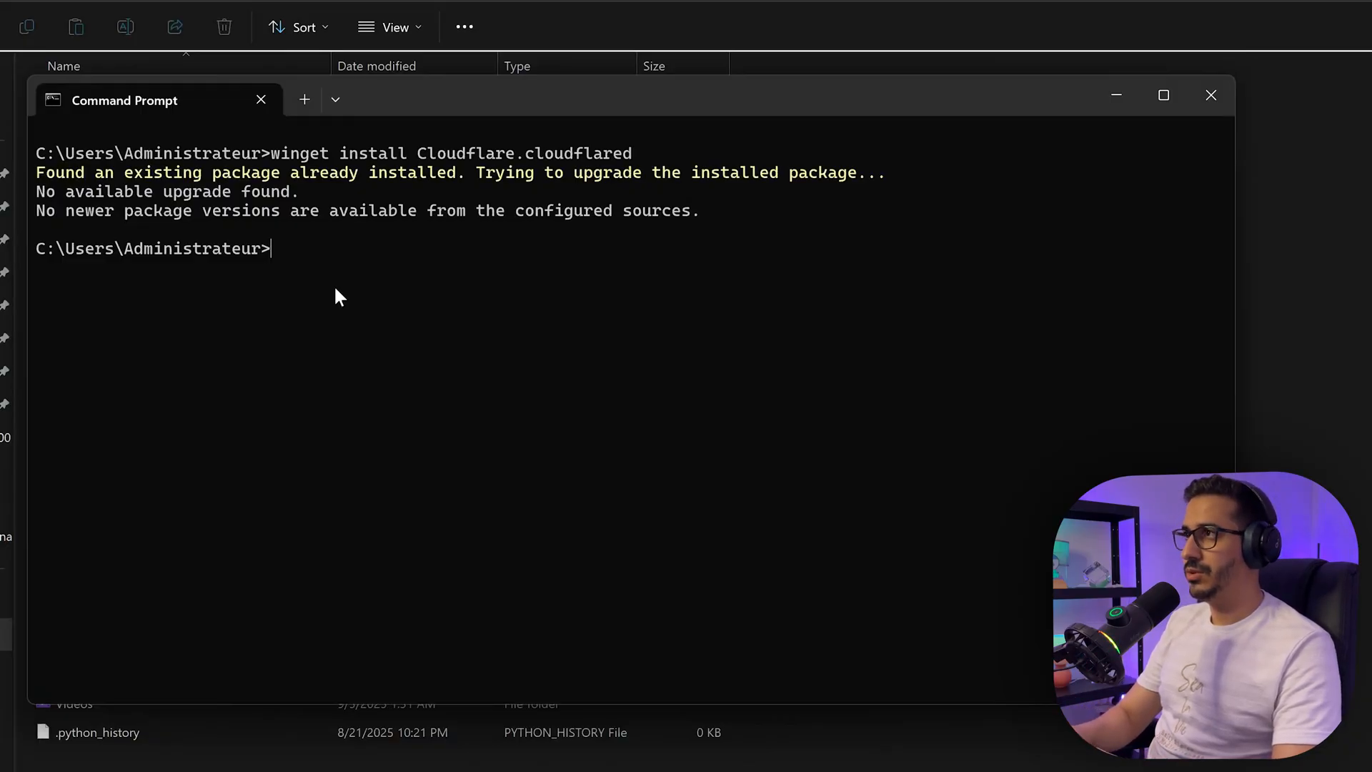
{"action": "type", "text": "cloudflare login"}
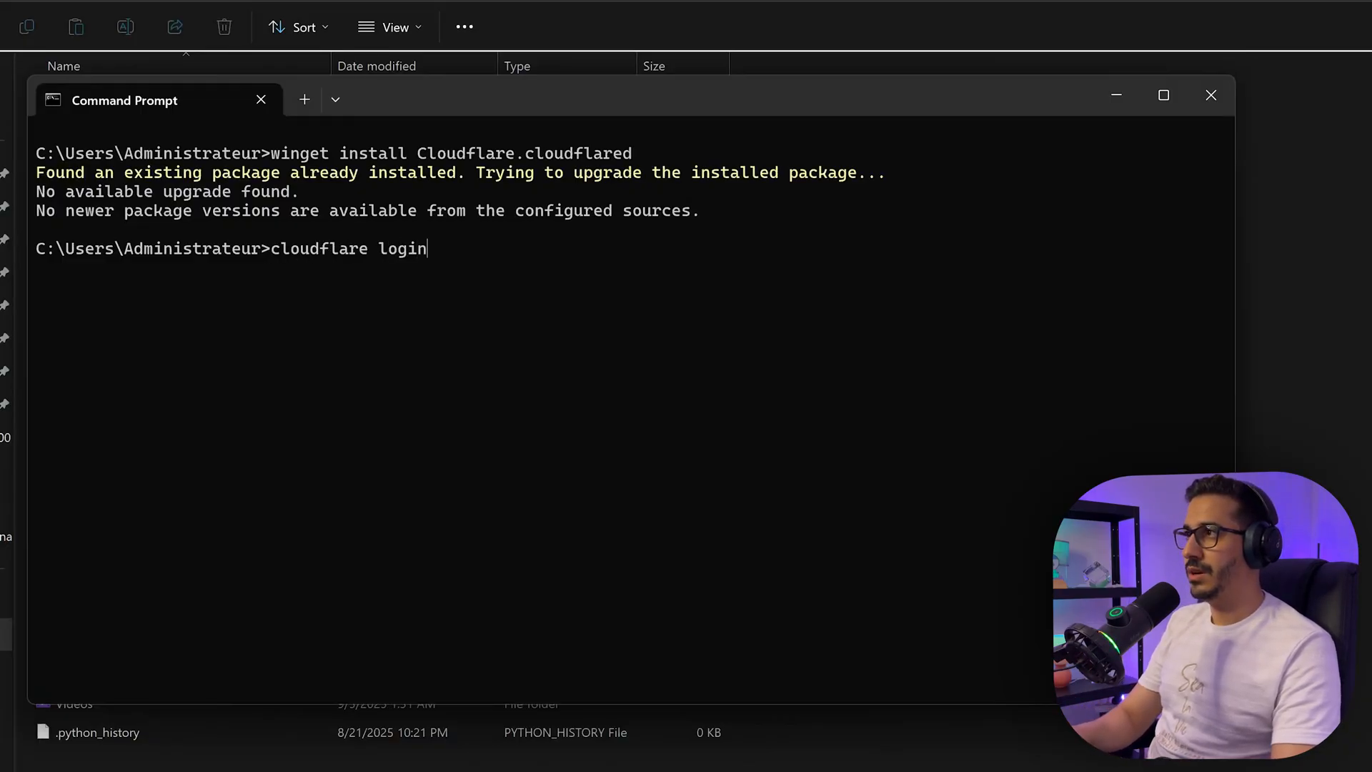
{"action": "key", "text": "Return"}
{"action": "type", "text": "cloudflare"}
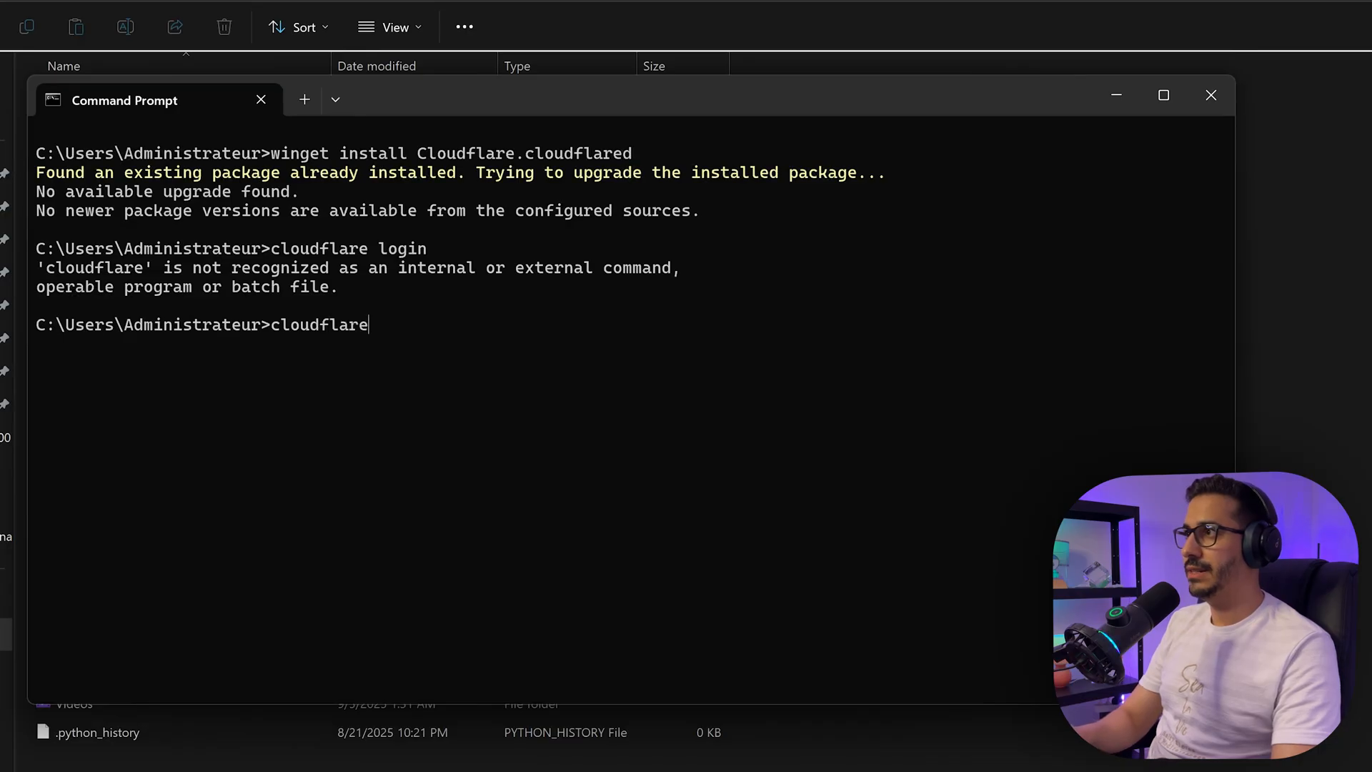
{"action": "type", "text": "d login"}
{"action": "key", "text": "Return"}
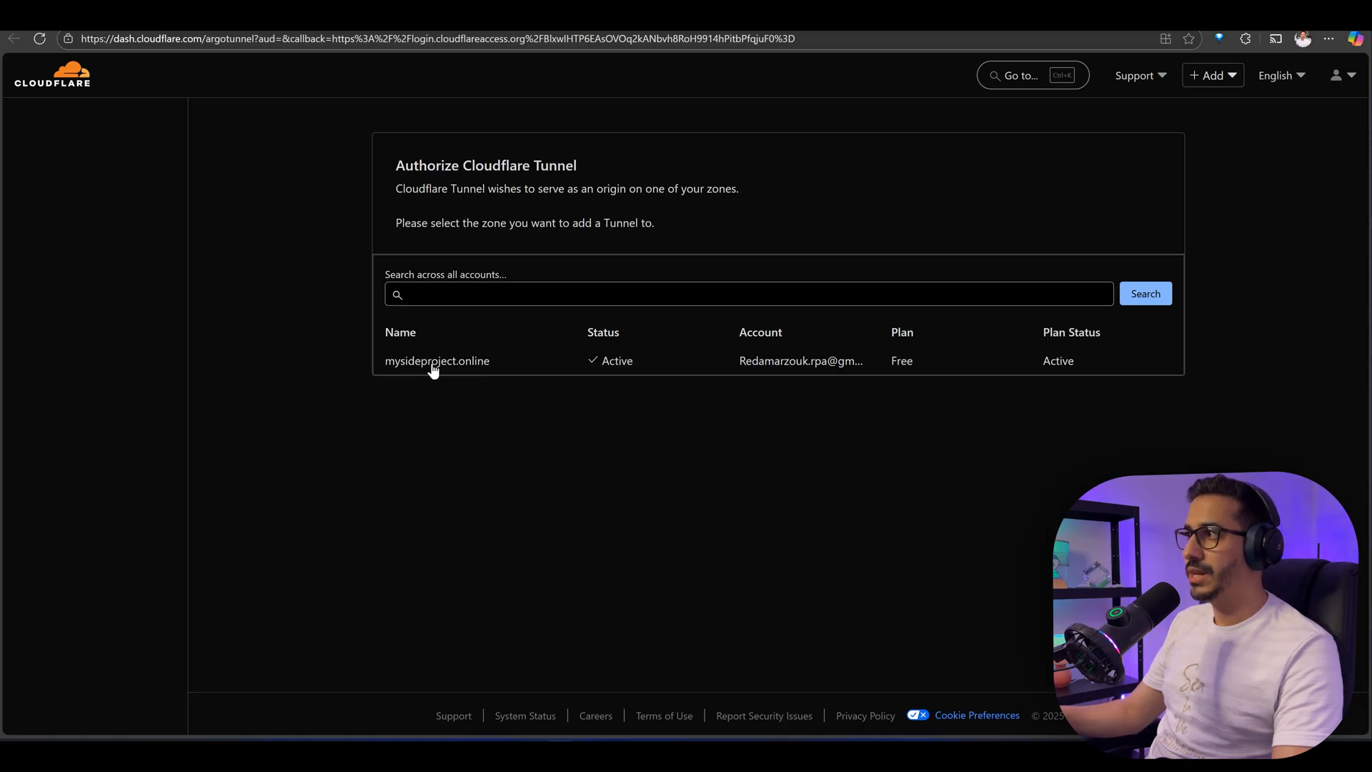
Step: Authorize the cloudflared tunnel for the mysideproject.online zone so the login certificate is saved
{"action": "left_click", "coordinate": [609, 361]}
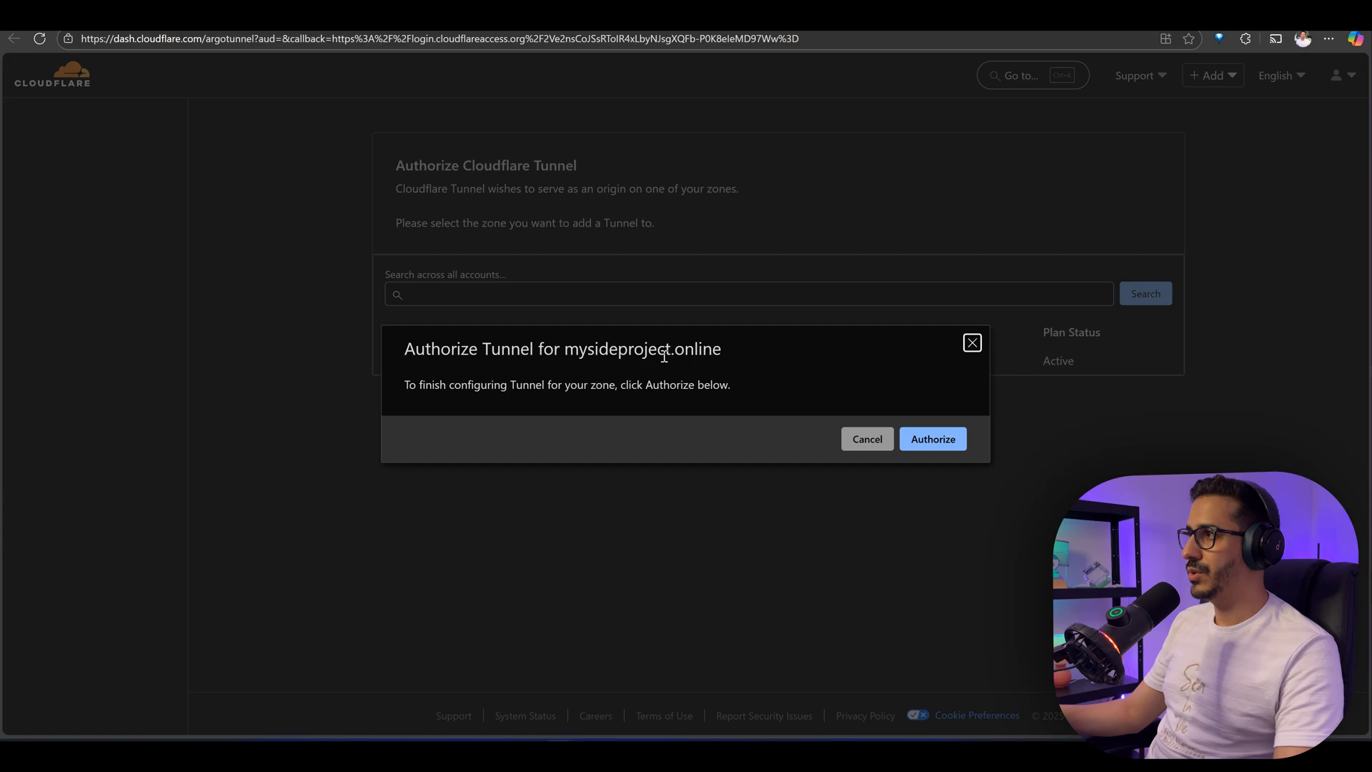
{"action": "left_click", "coordinate": [932, 439]}
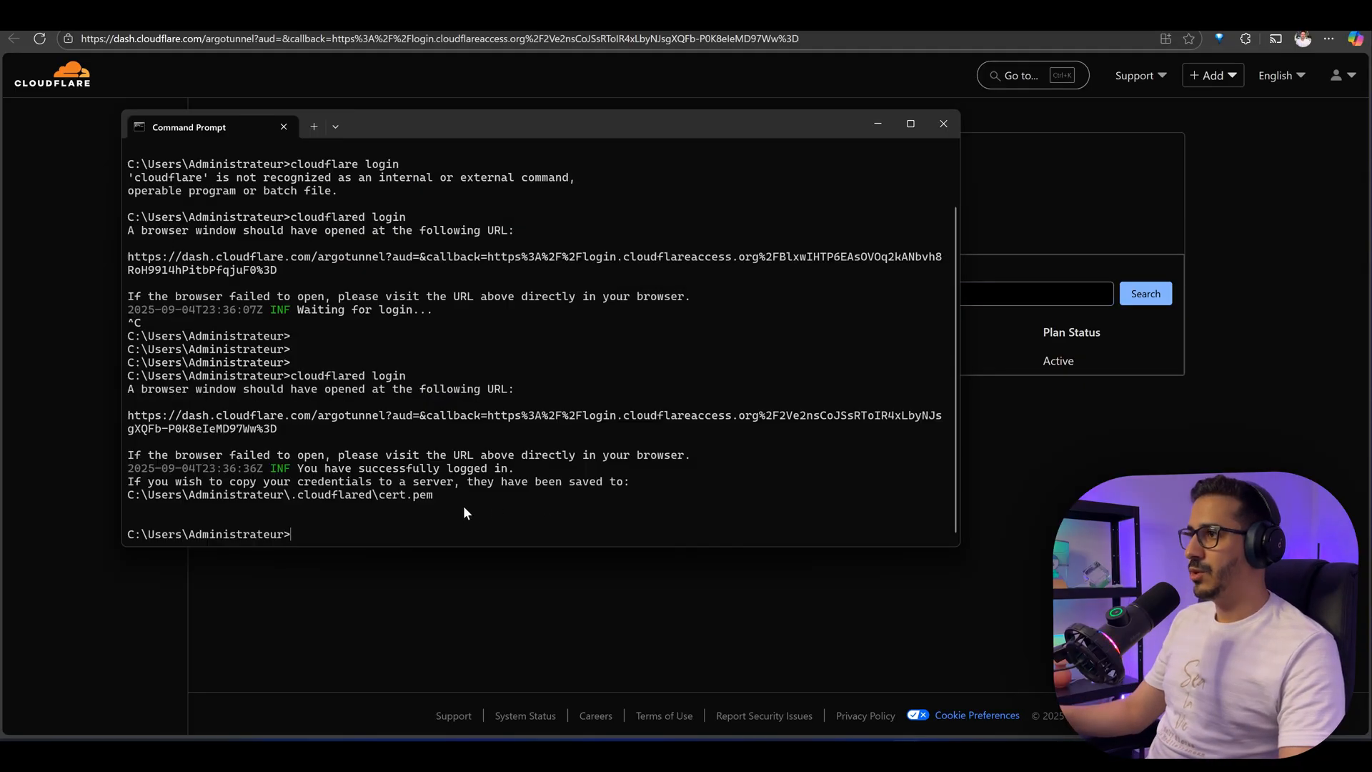
{"action": "left_click_drag", "start_coordinate": [466, 495], "coordinate": [359, 499]}
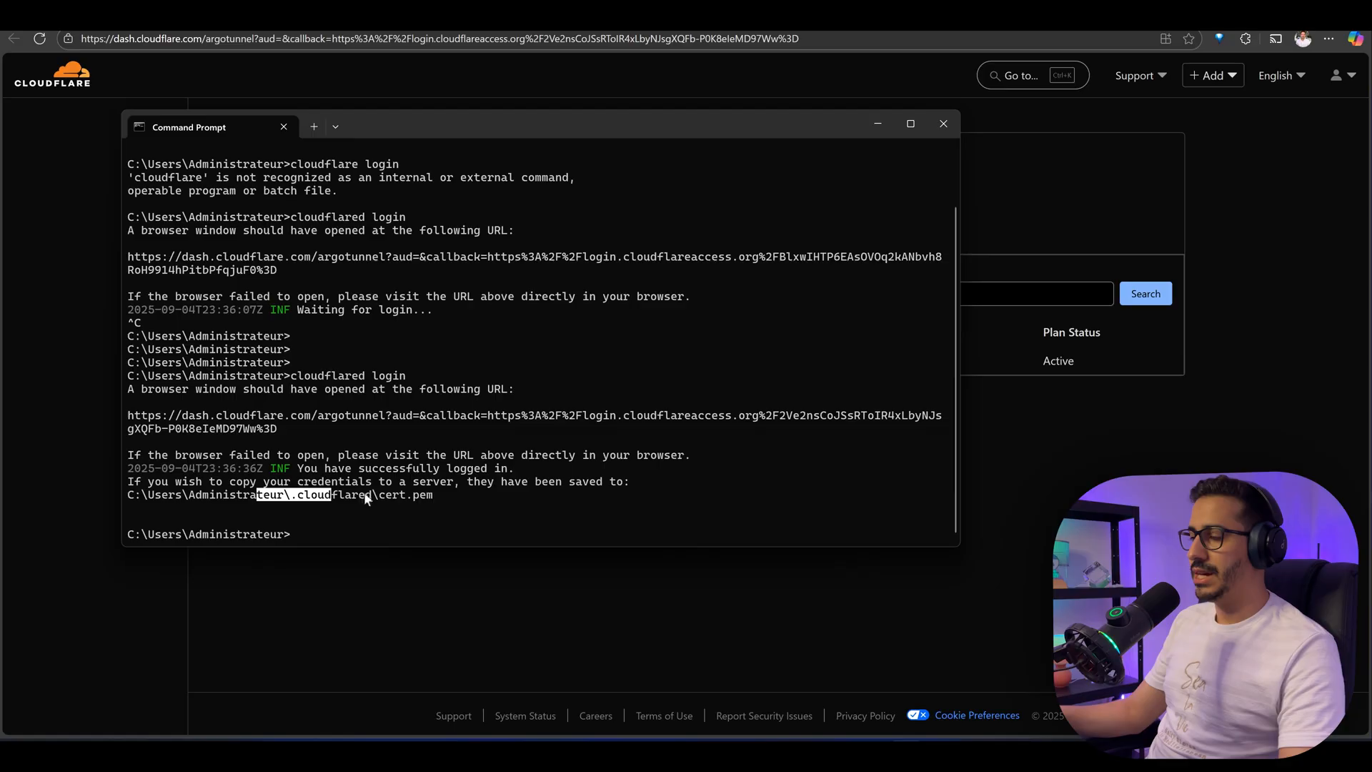
{"action": "left_click", "coordinate": [346, 501]}
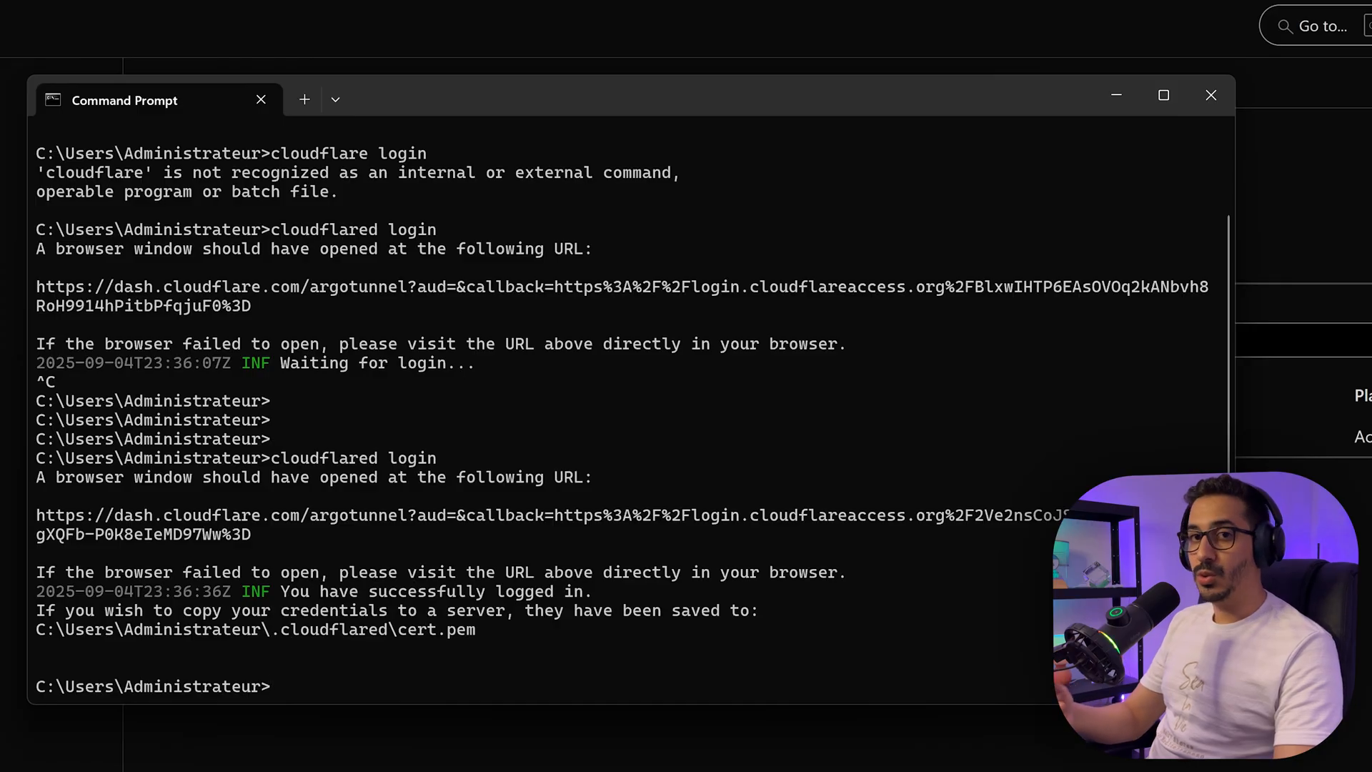
{"action": "type", "text": "clu"}
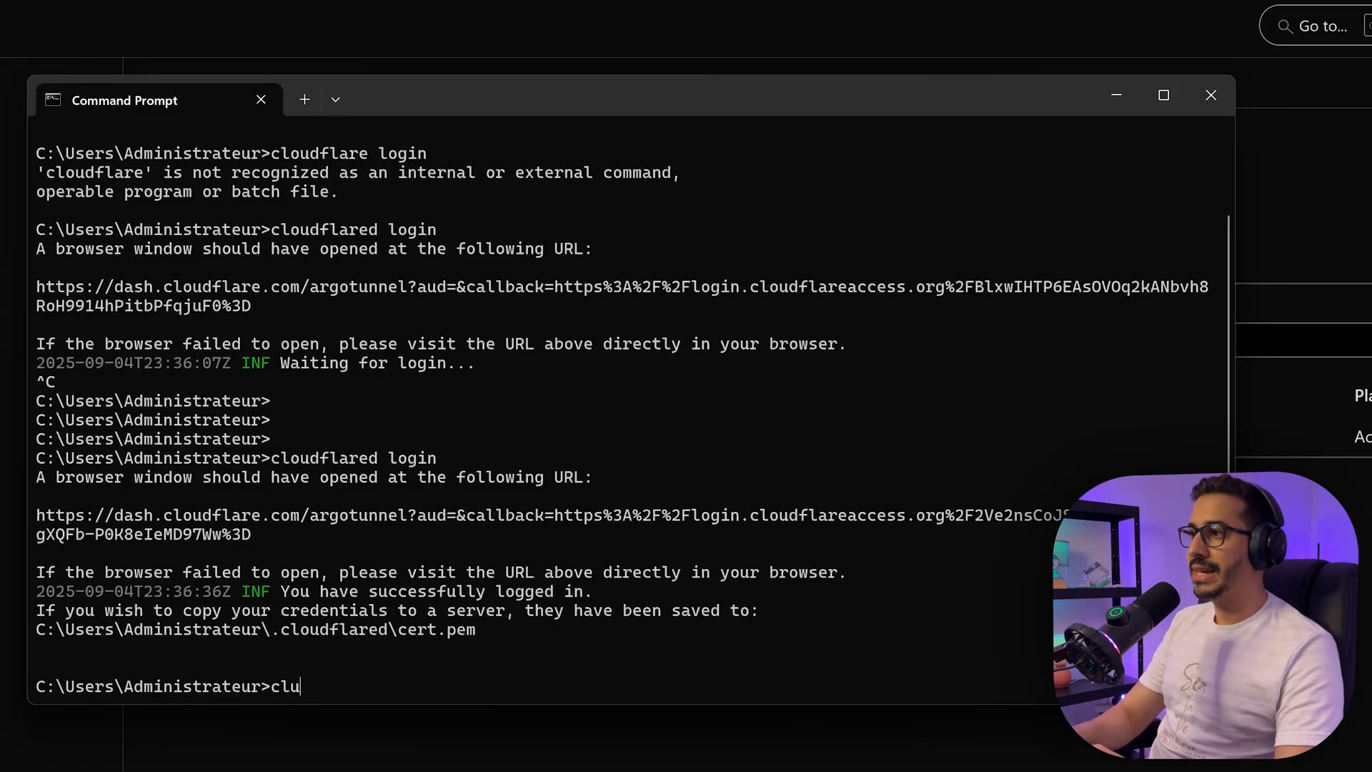
{"action": "key", "text": "BackSpace"}
{"action": "type", "text": "oudflared tunnel create "}
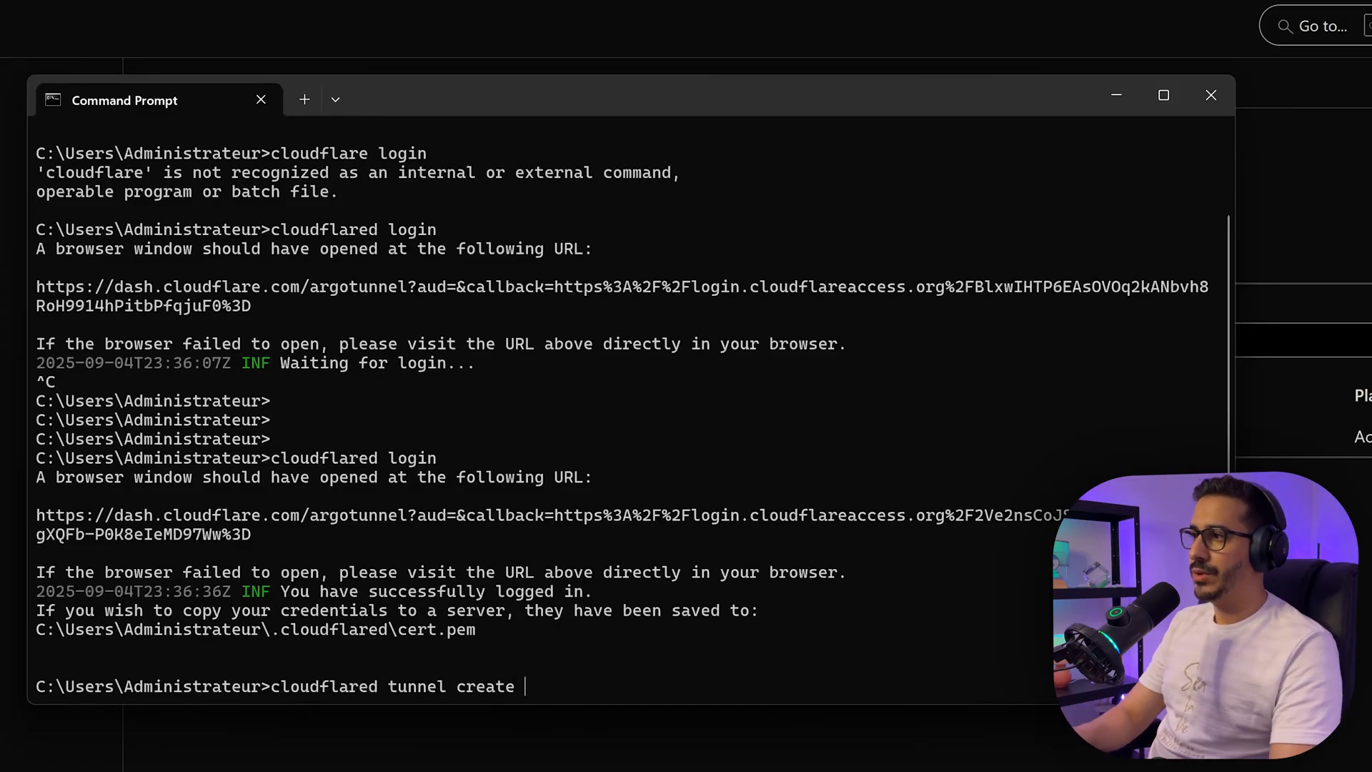
{"action": "type", "text": "home-te"}
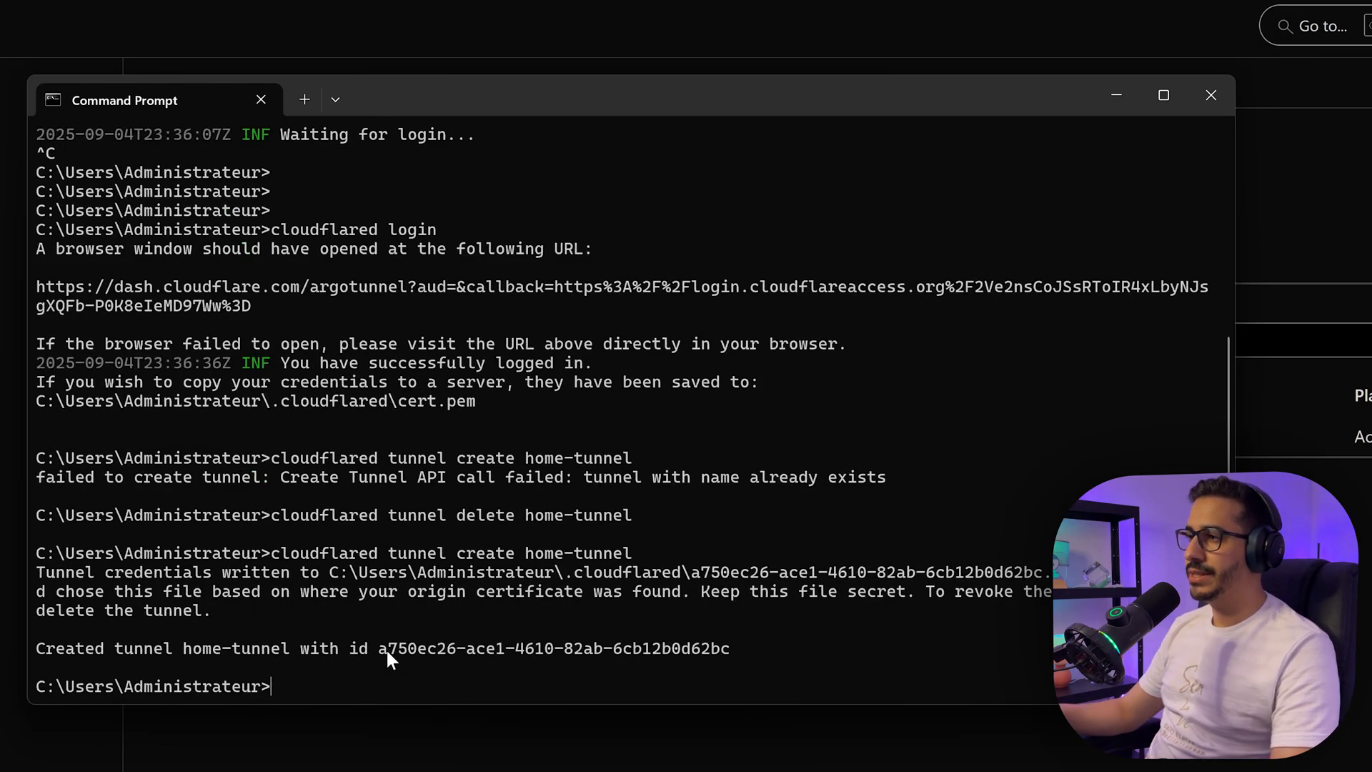
Step: Select the newly created home-tunnel id in the terminal output, through its last character
{"action": "left_click_drag", "start_coordinate": [379, 647], "coordinate": [707, 651]}
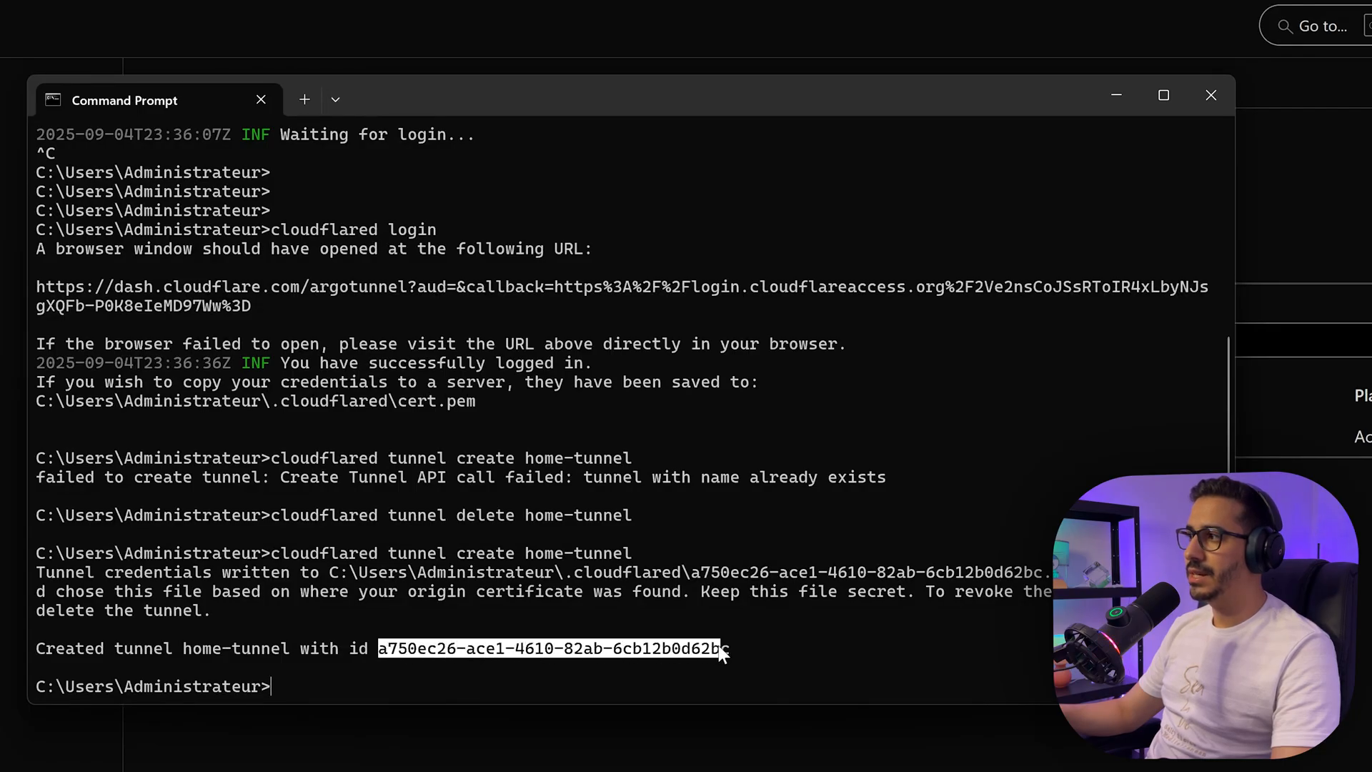
{"action": "left_click_drag", "start_coordinate": [378, 648], "coordinate": [735, 656]}
{"action": "key", "text": "ctrl+c"}
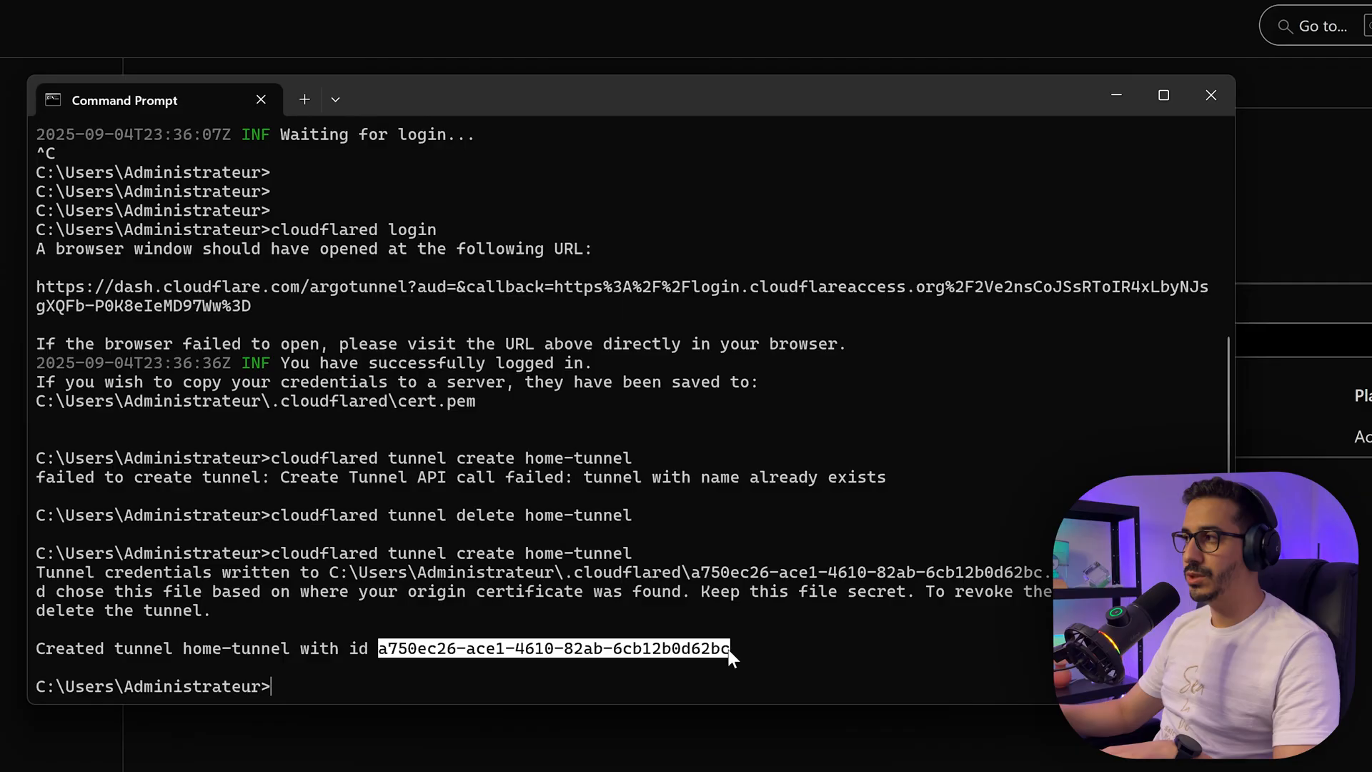
Step: Copy the home-tunnel id, paste it into an empty Notepad tab, and return to Command Prompt
{"action": "key", "text": "Return"}
{"action": "key", "text": "Return"}
{"action": "key", "text": "Return"}
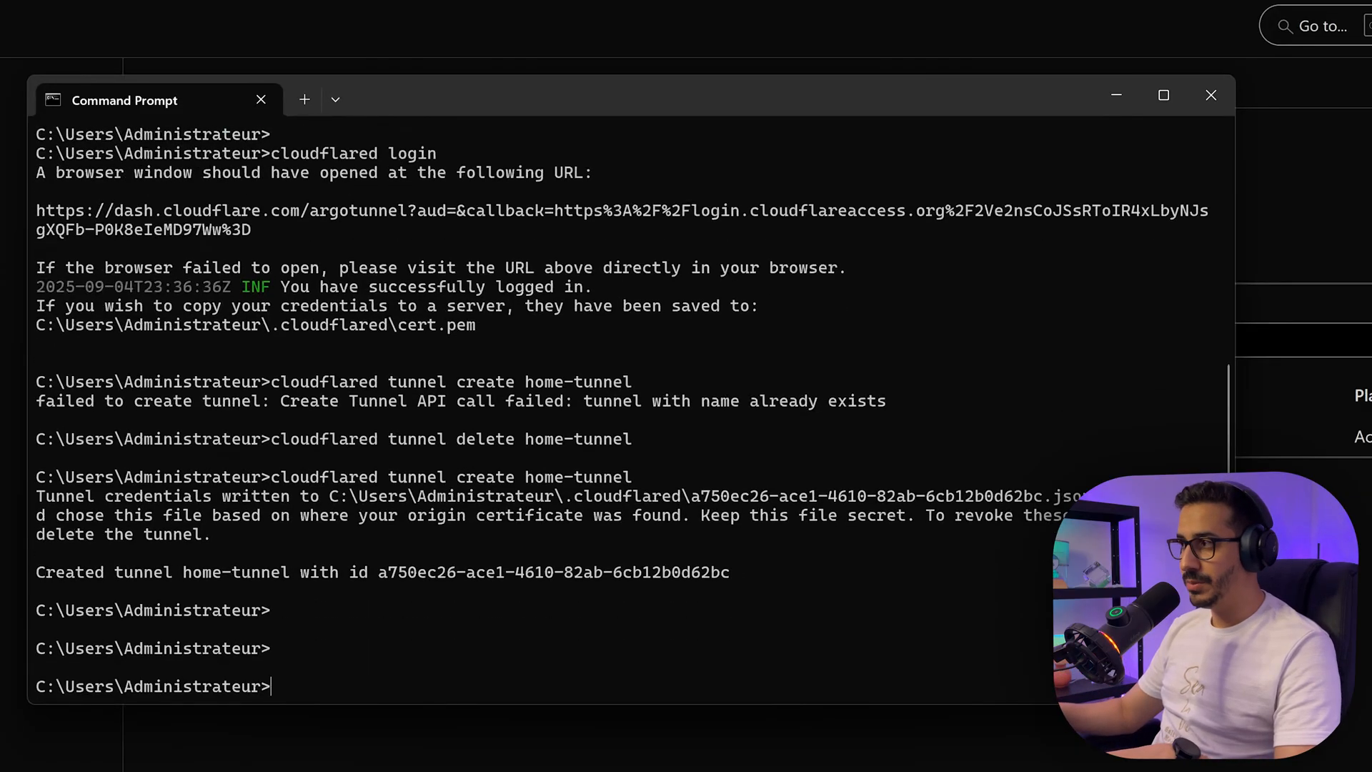
{"action": "key", "text": "alt+Tab"}
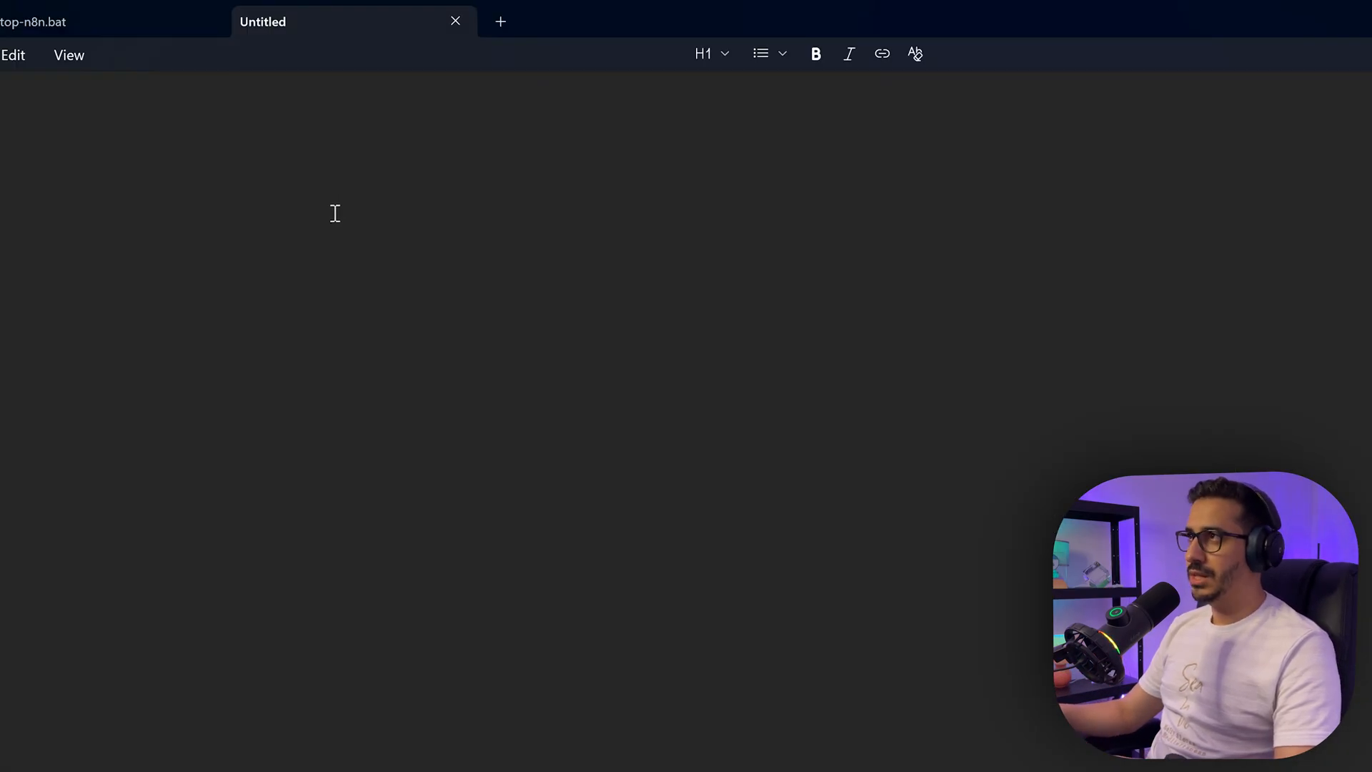
{"action": "key", "text": "ctrl+v"}
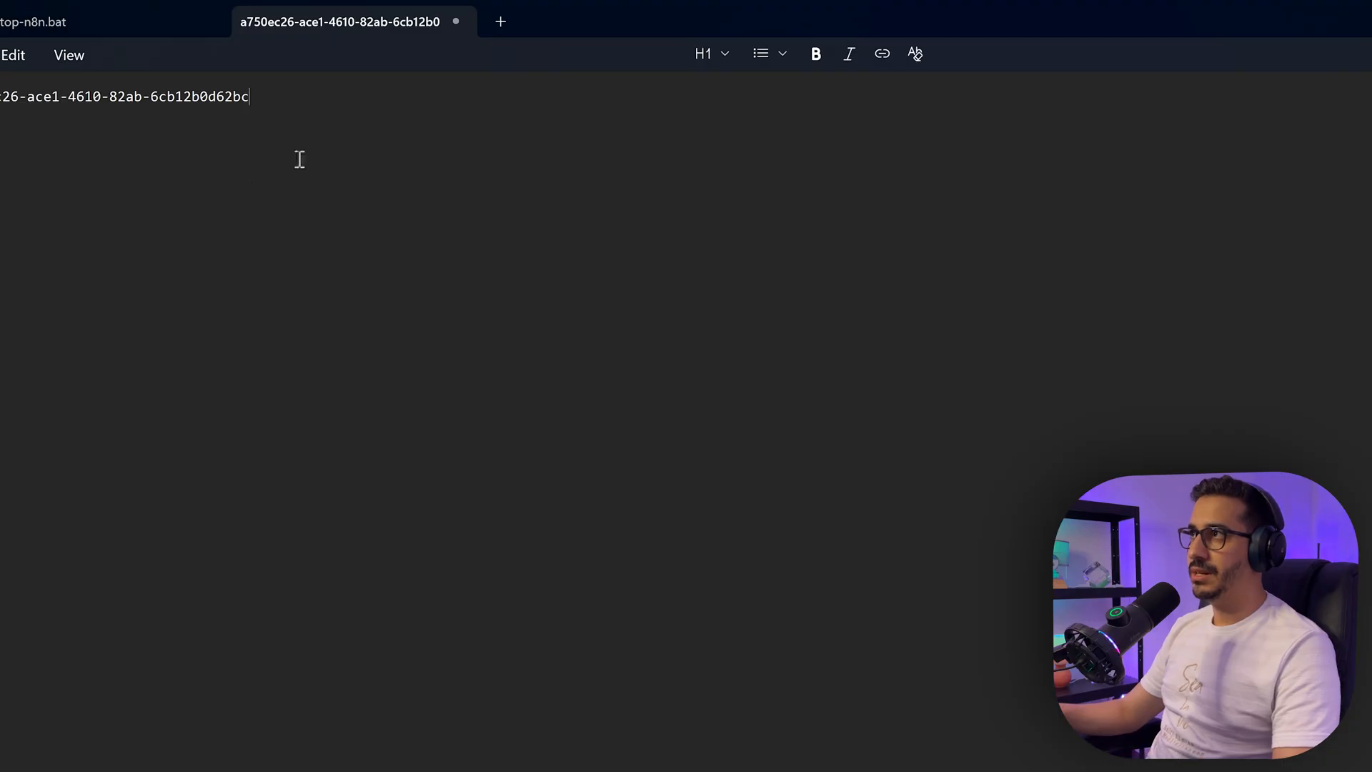
{"action": "key", "text": "alt+Tab"}
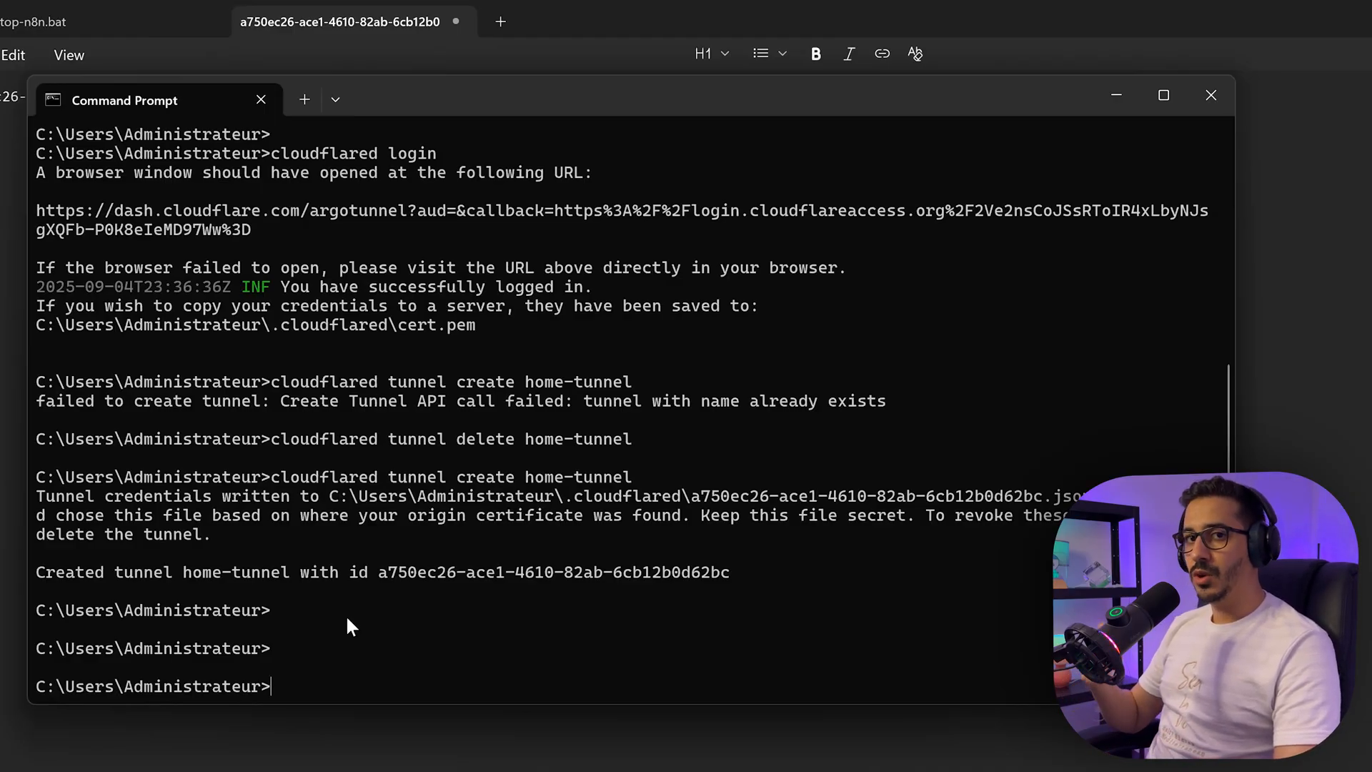
{"action": "type", "text": "cloudflared tunnel r"}
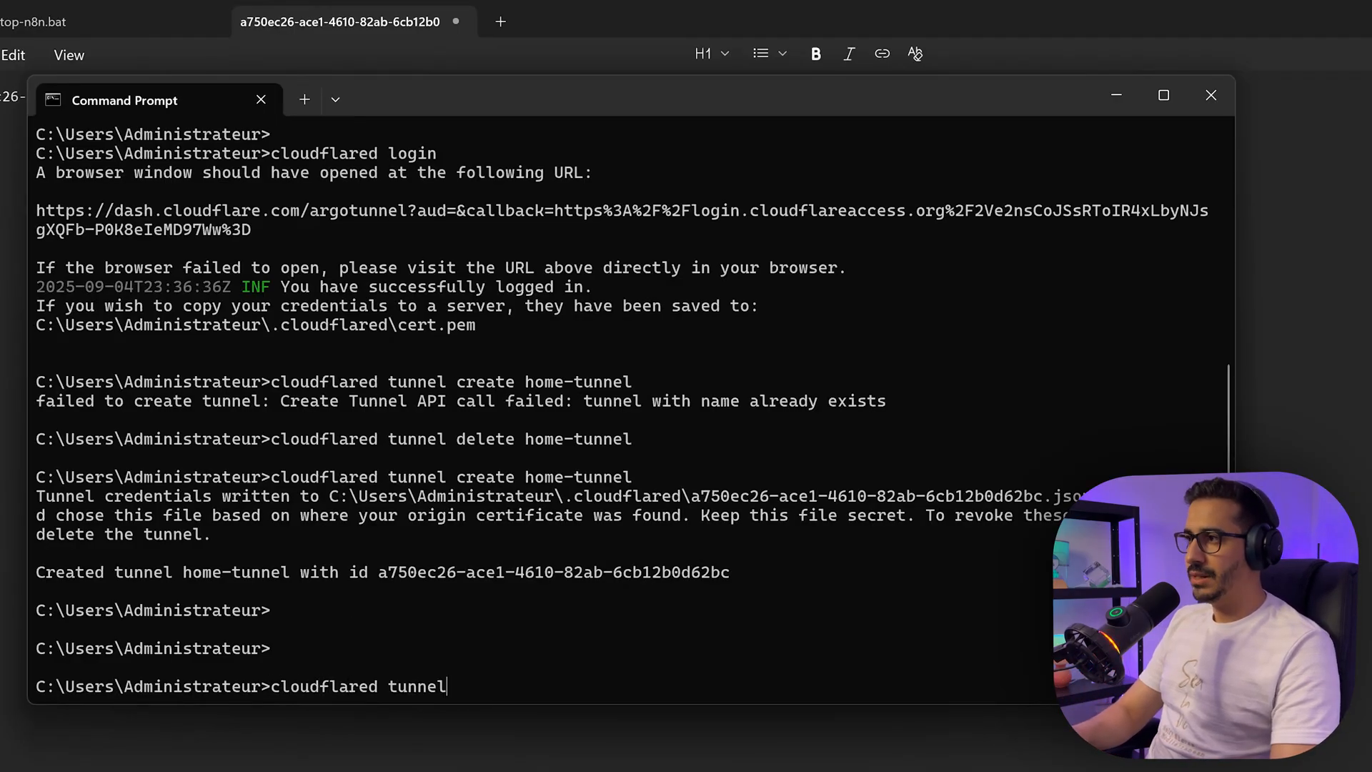
{"action": "type", "text": "oute dns hom"}
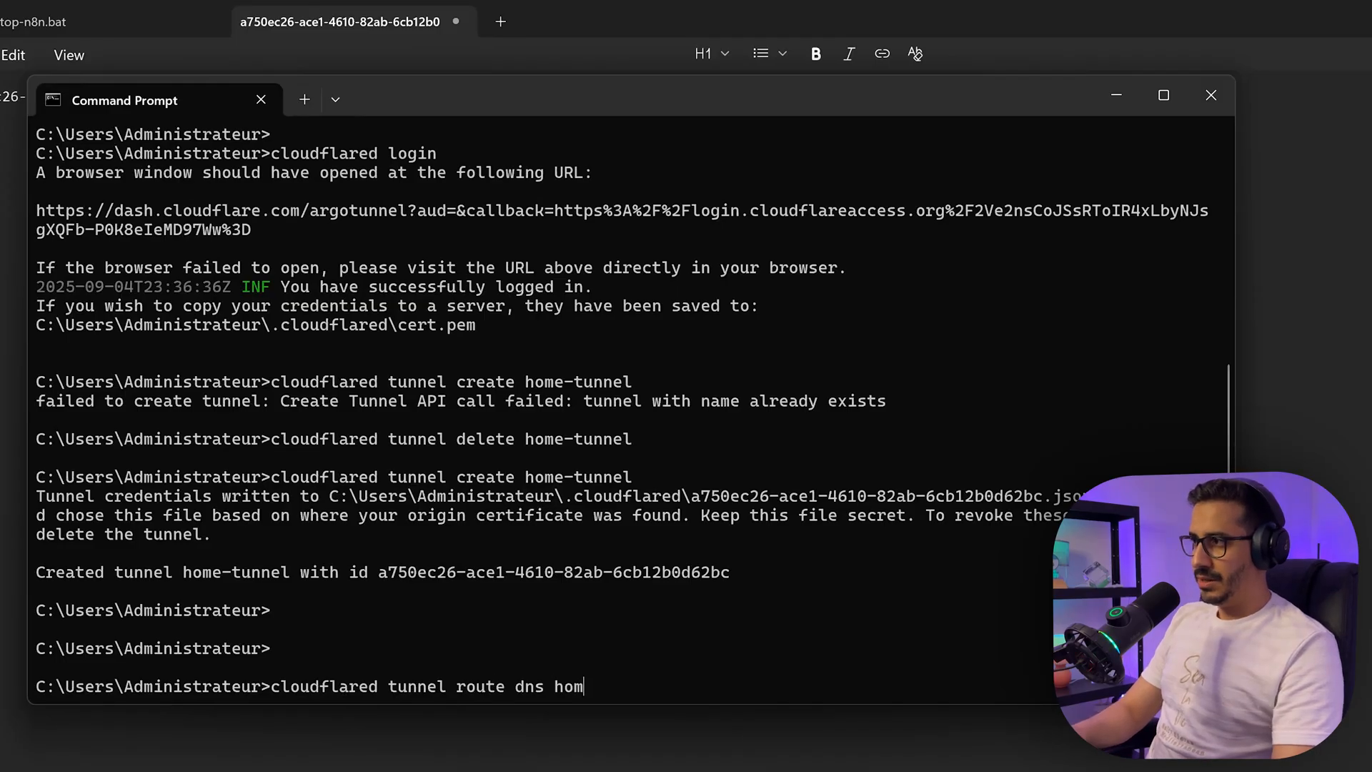
{"action": "type", "text": "e-tunnel"}
Step: Run cloudflared tunnel route dns home-tunnel n8n.mysideproject.online and review the existing-record error
{"action": "left_click_drag", "start_coordinate": [515, 686], "coordinate": [571, 689]}
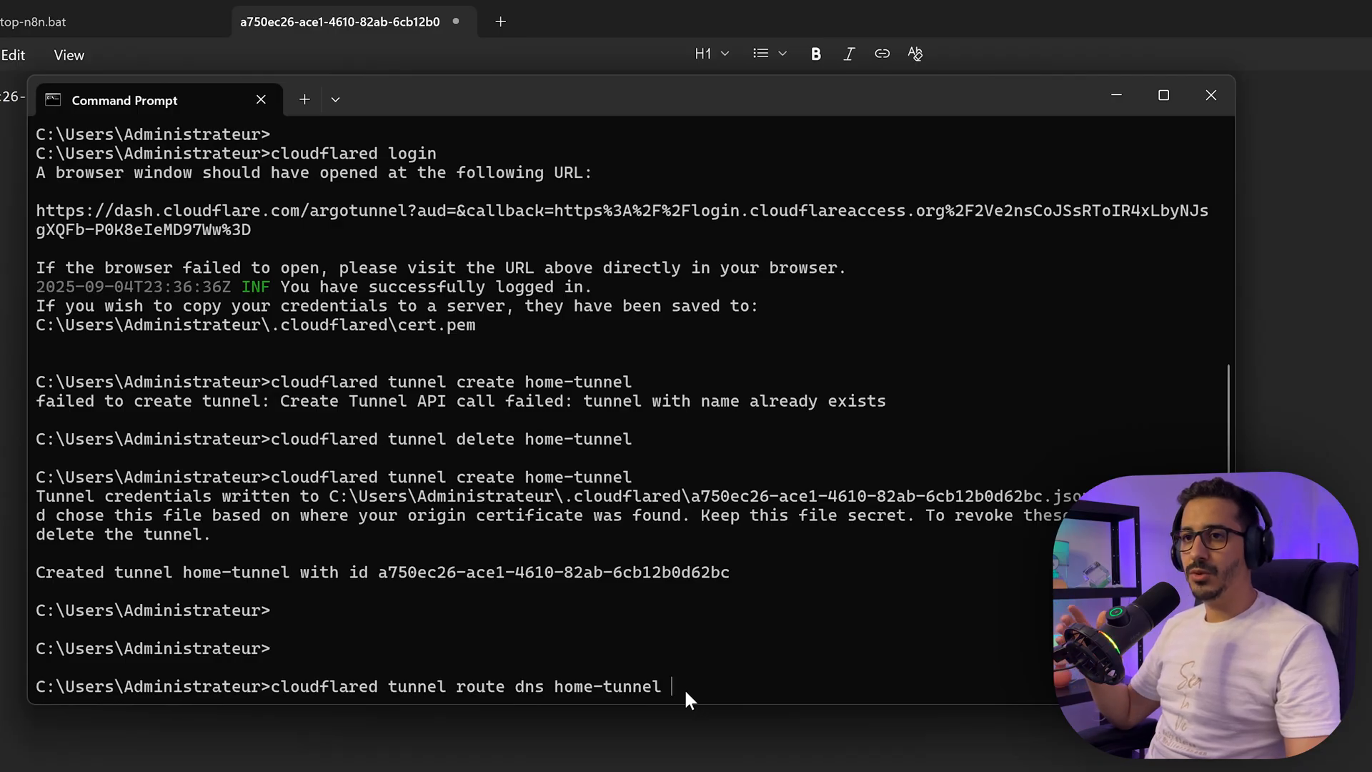
{"action": "type", "text": "n"}
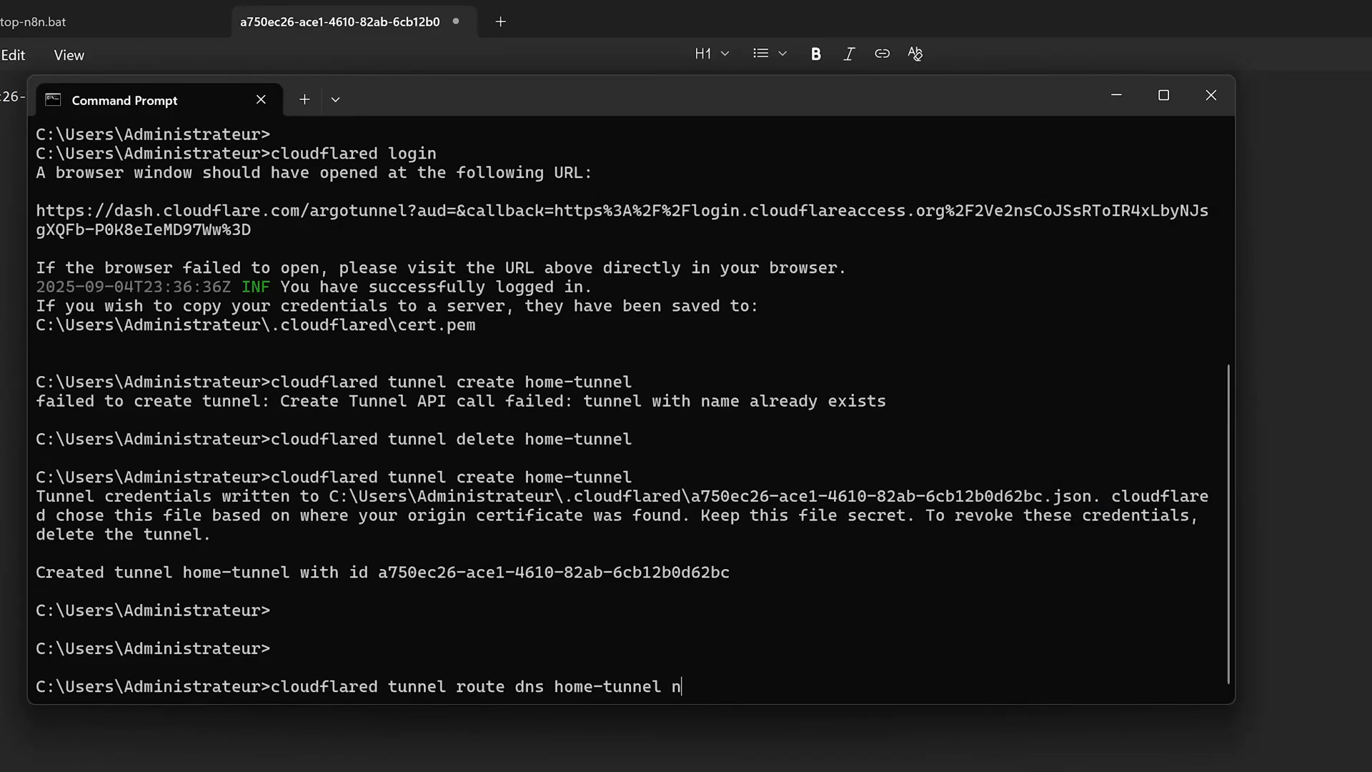
{"action": "type", "text": "8n.my"}
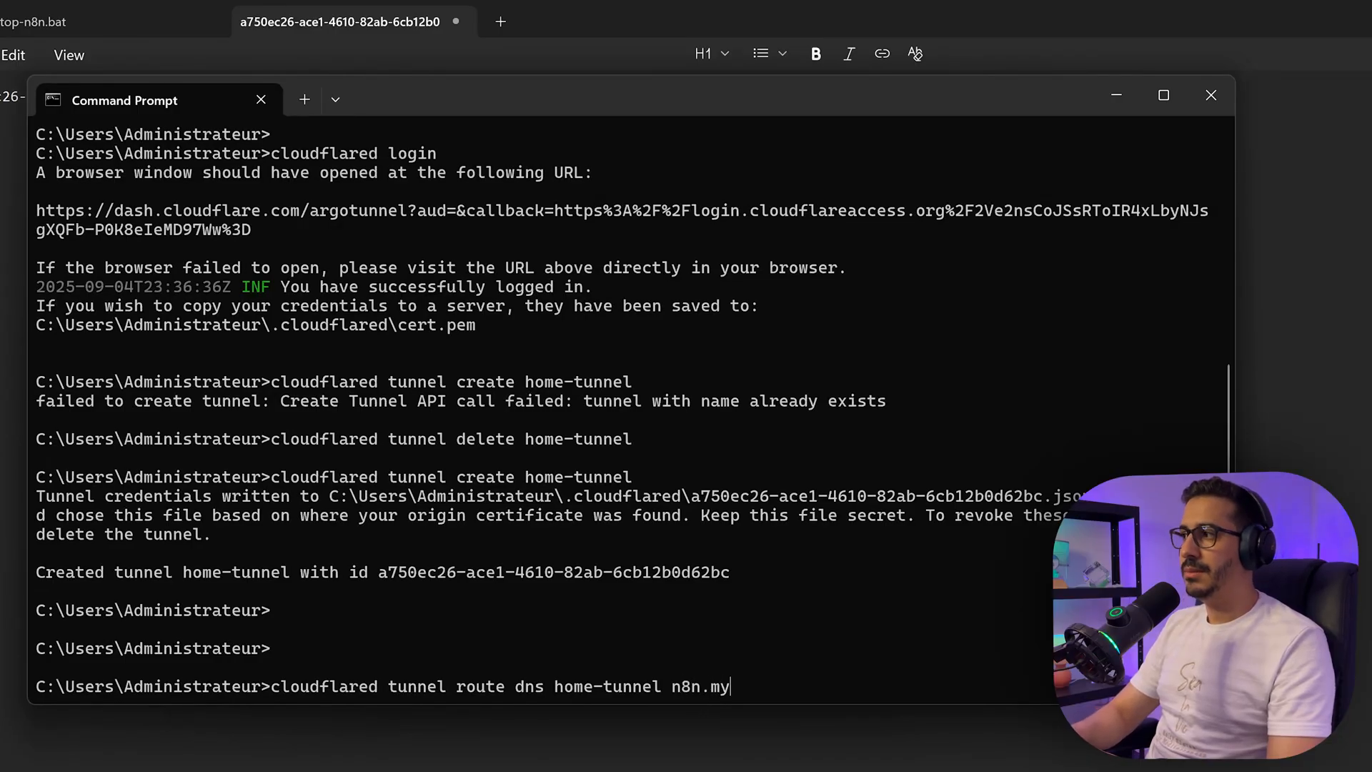
{"action": "type", "text": "sideproject.online"}
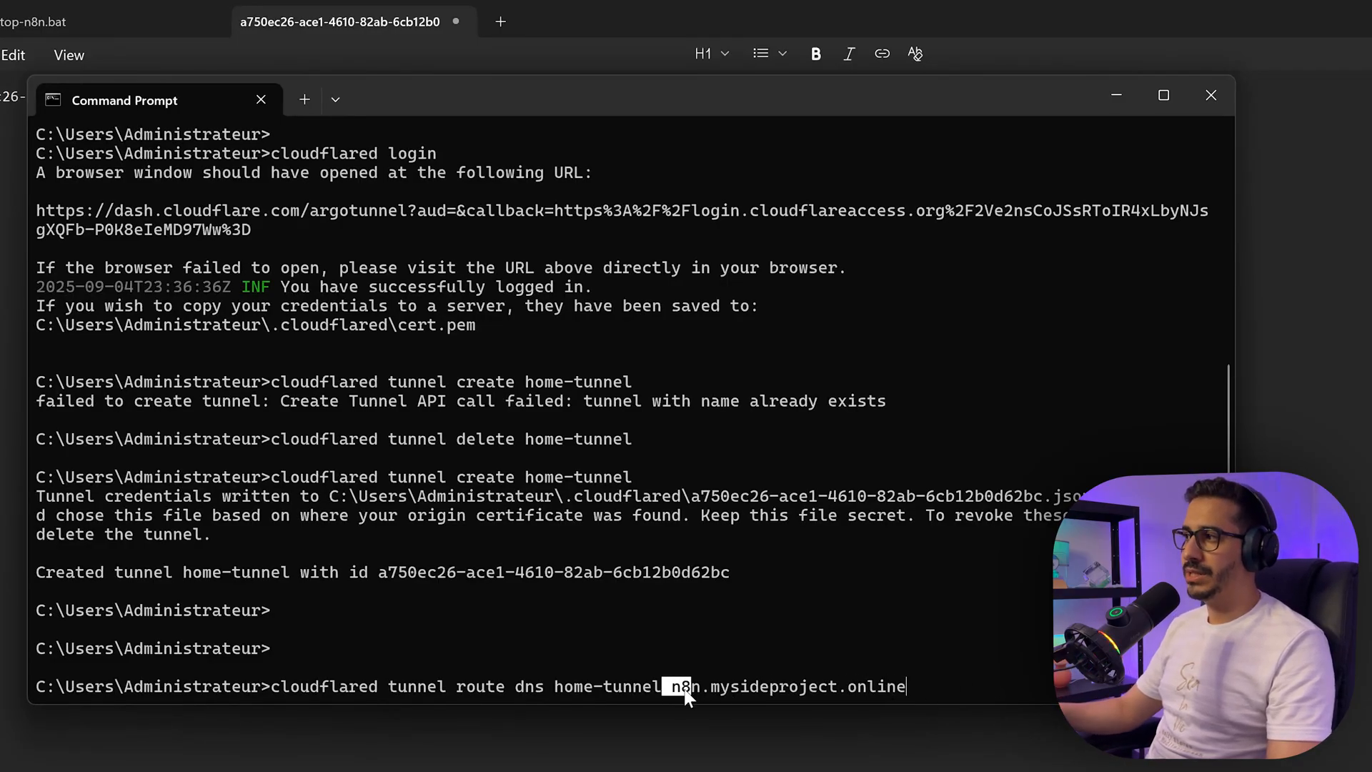
{"action": "left_click_drag", "start_coordinate": [667, 692], "coordinate": [917, 703]}
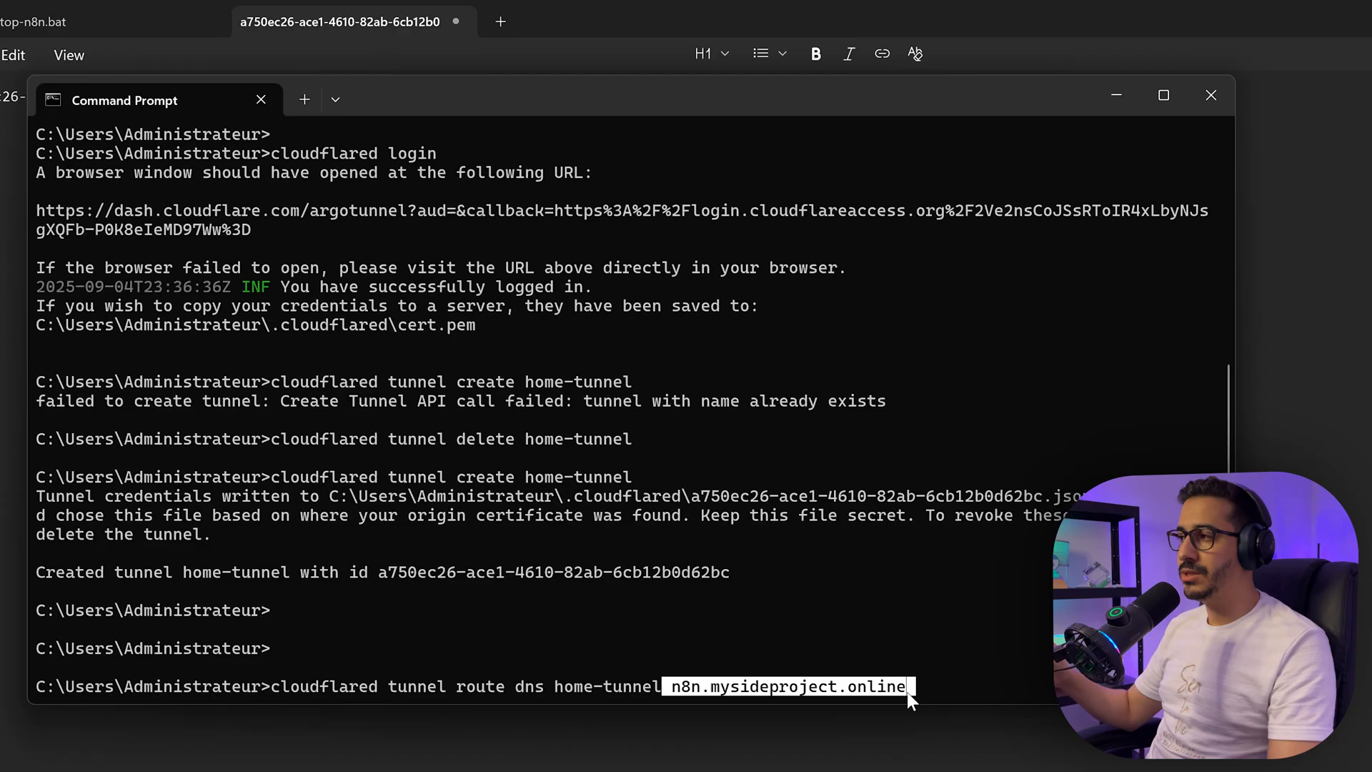
{"action": "left_click", "coordinate": [907, 691]}
{"action": "key", "text": "Return"}
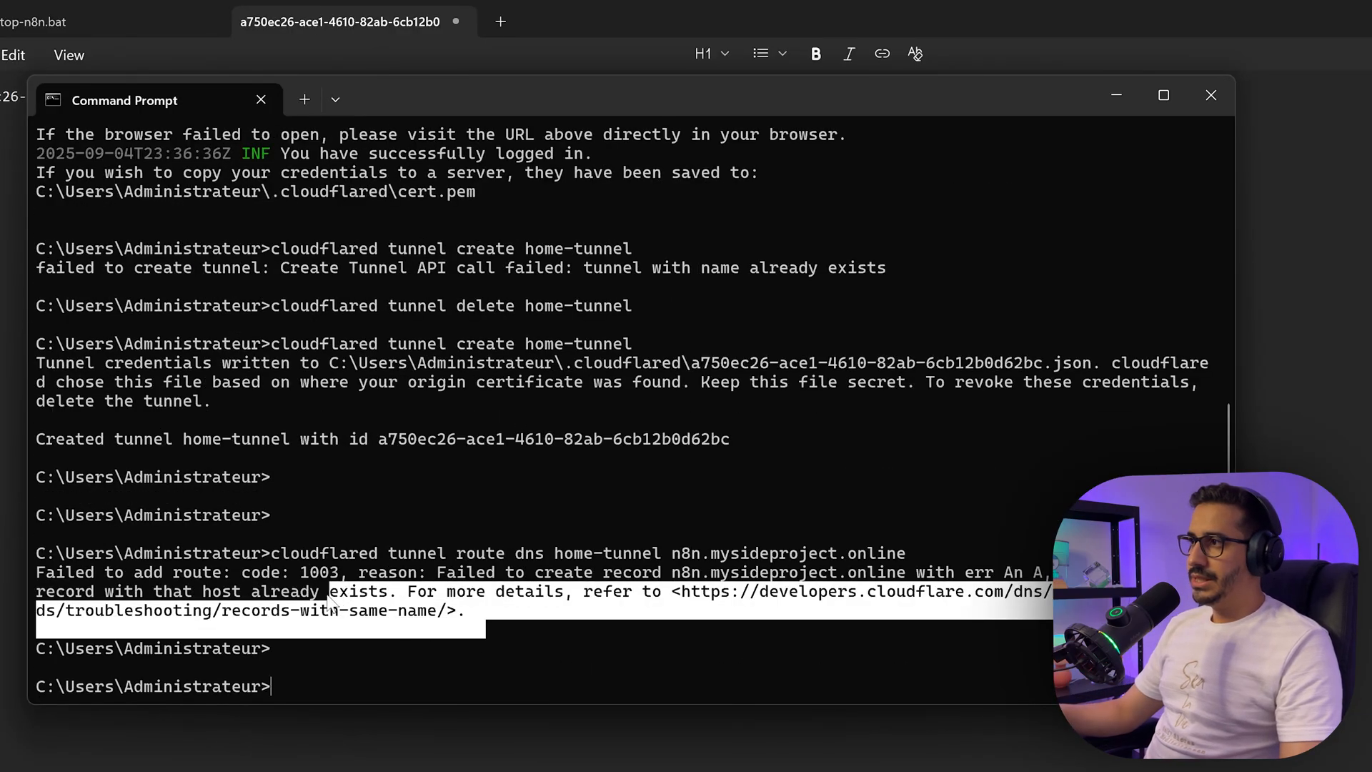
{"action": "left_click_drag", "start_coordinate": [474, 628], "coordinate": [77, 554]}
{"action": "left_click", "coordinate": [680, 618]}
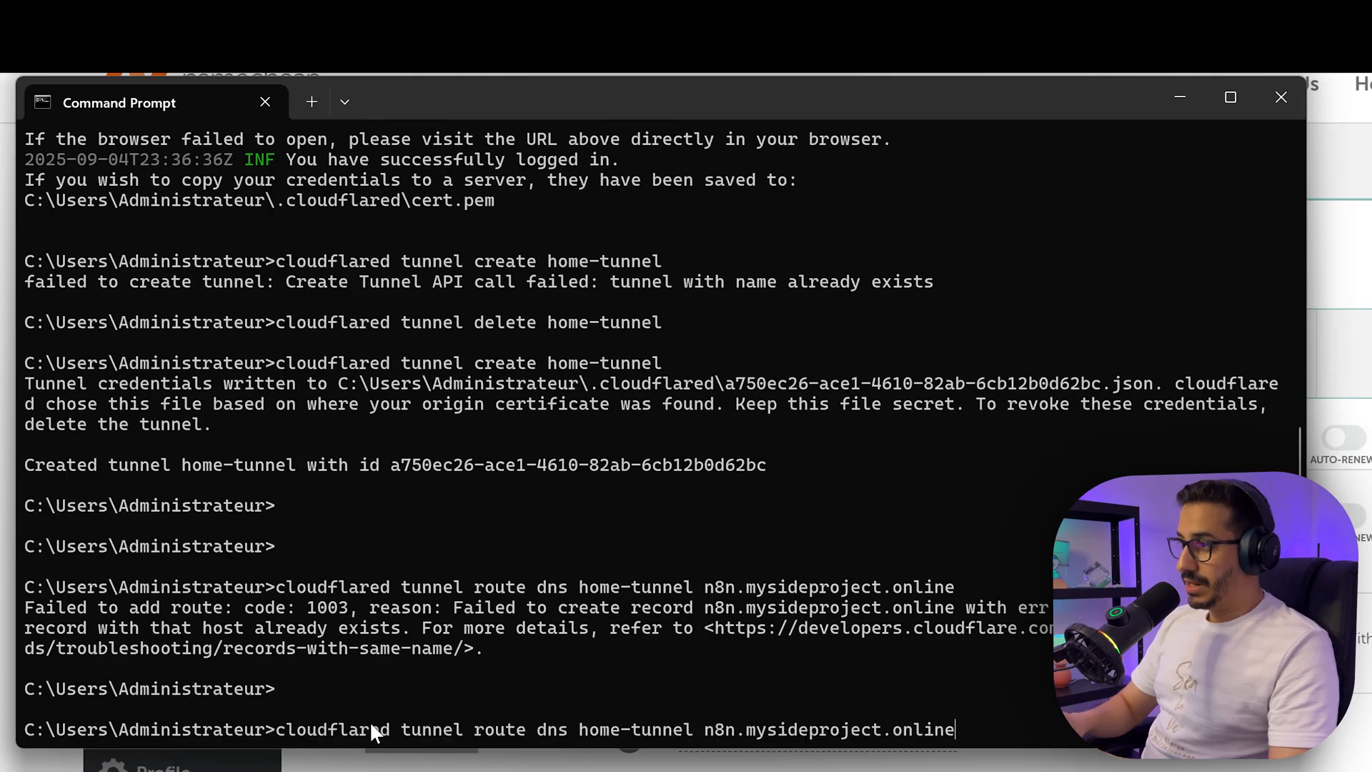
Step: Rerun the route command so a CNAME for n8n.mysideproject.online to home-tunnel is added, and review the result
{"action": "key", "text": "Up"}
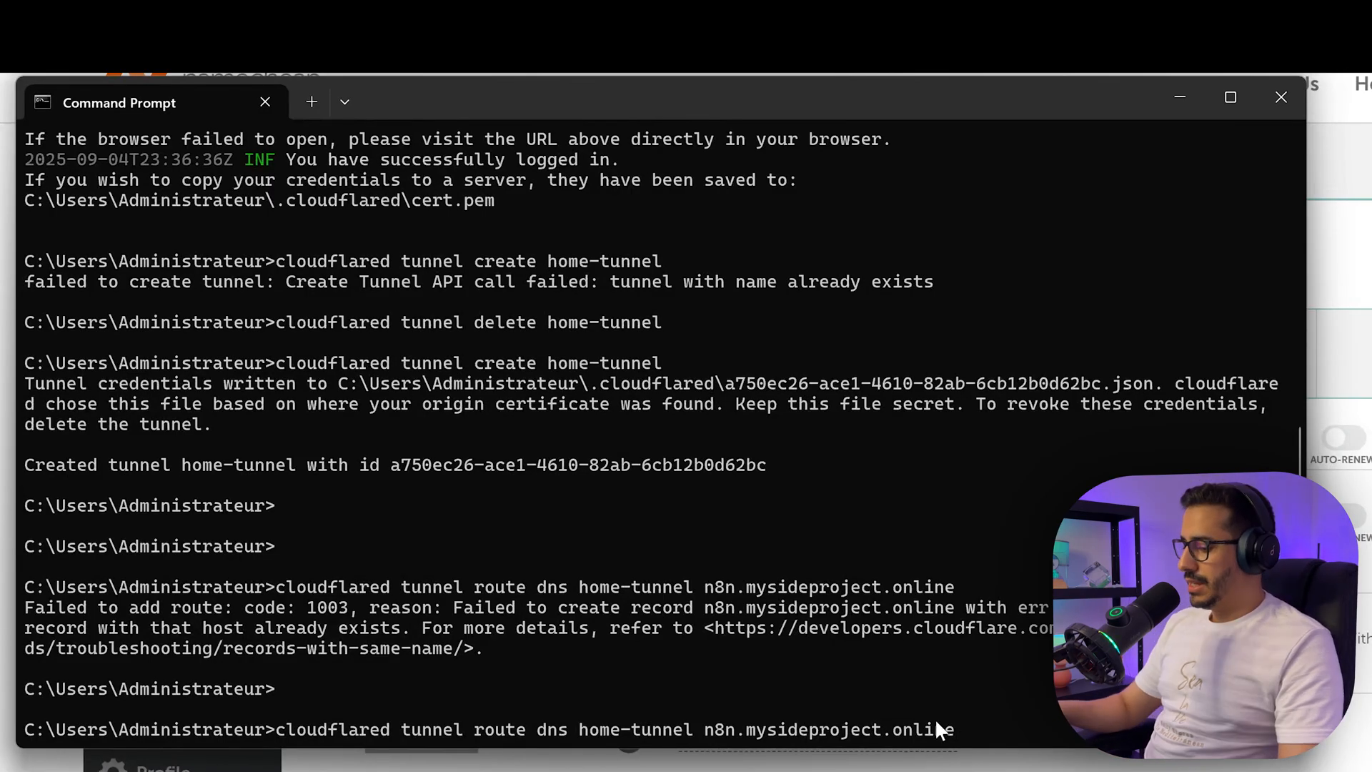
{"action": "key", "text": "Return"}
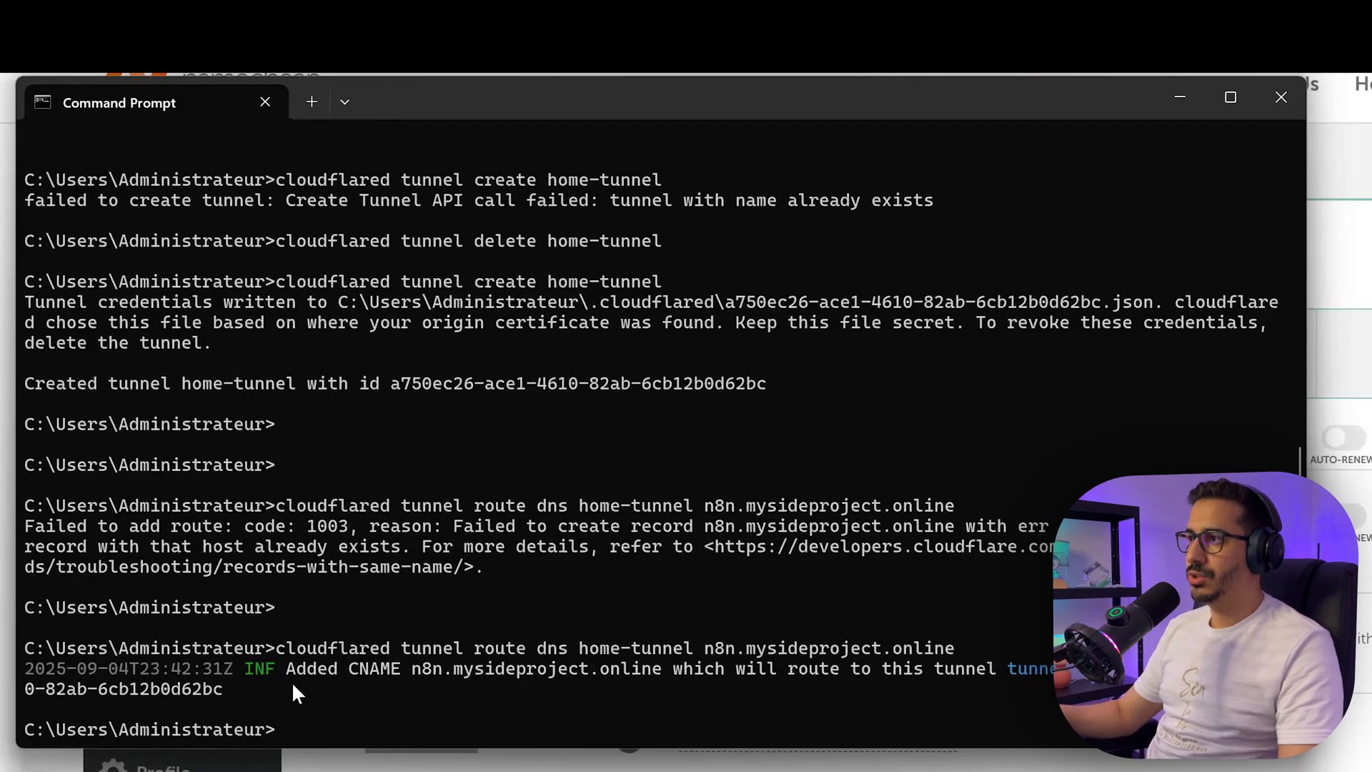
{"action": "left_click_drag", "start_coordinate": [135, 666], "coordinate": [665, 670]}
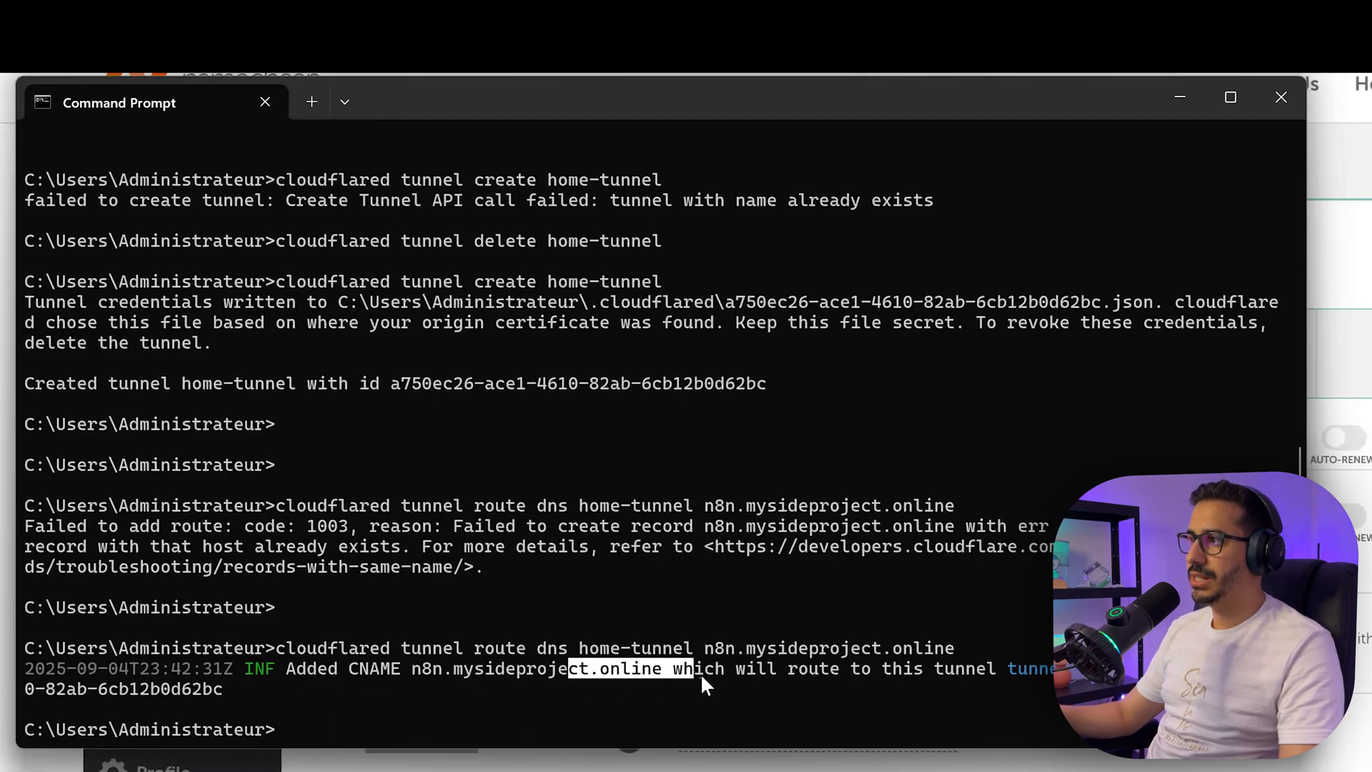
{"action": "left_click", "coordinate": [571, 651]}
{"action": "left_click_drag", "start_coordinate": [572, 650], "coordinate": [671, 651]}
{"action": "left_click", "coordinate": [888, 713]}
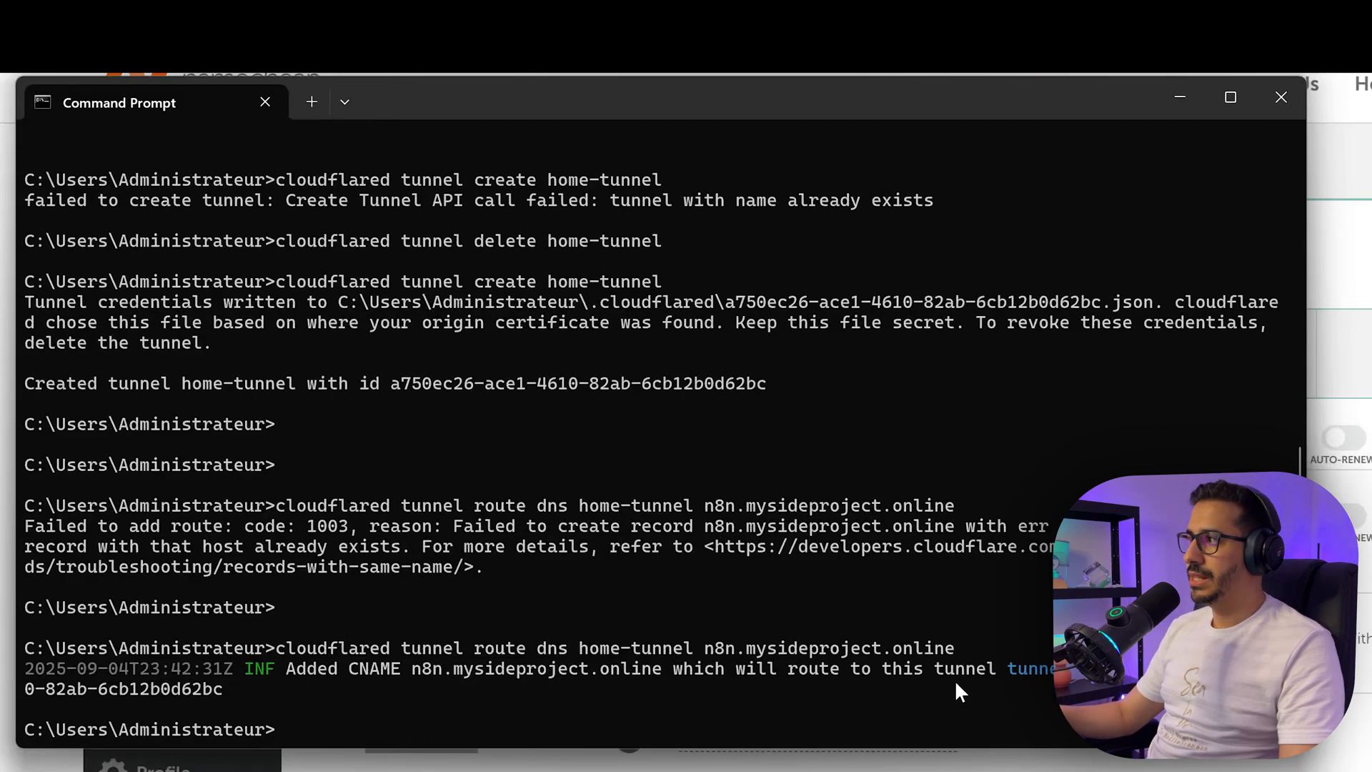
{"action": "left_click_drag", "start_coordinate": [746, 648], "coordinate": [939, 650]}
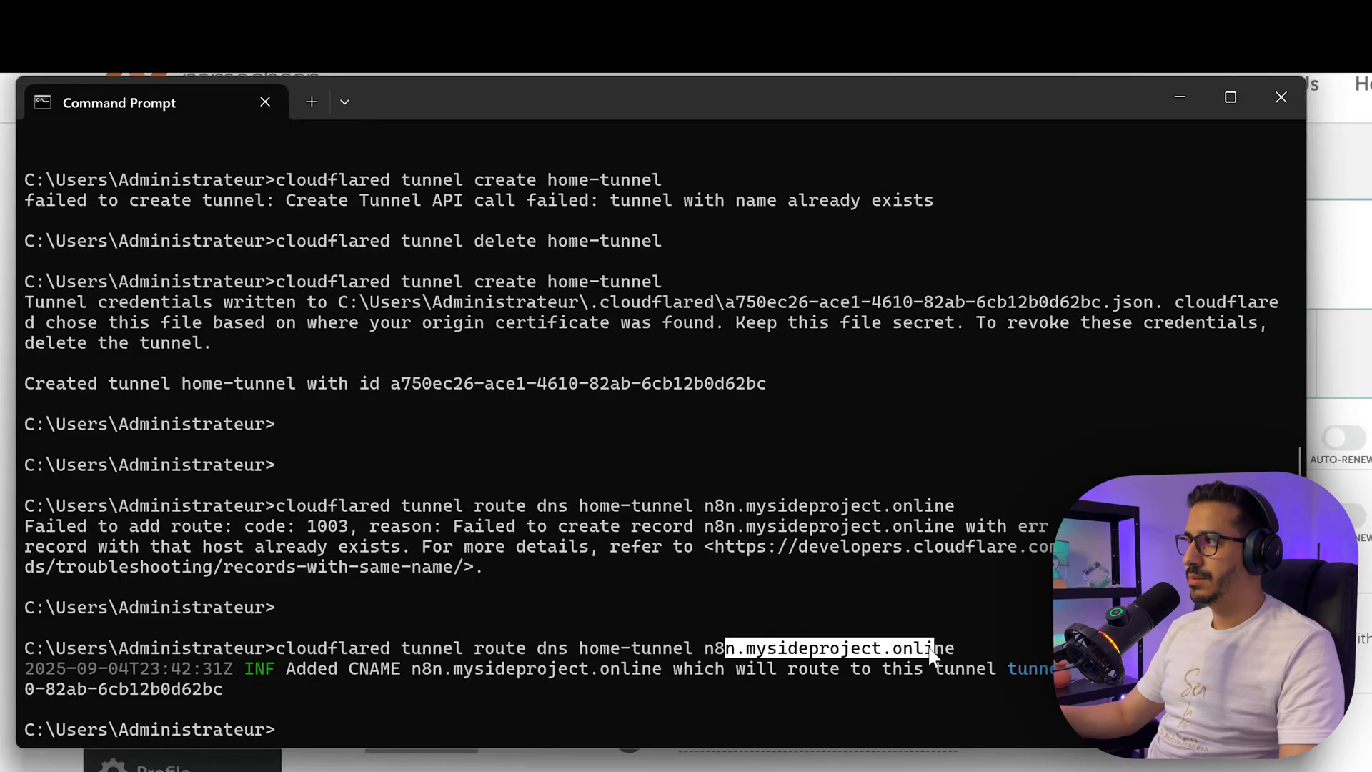
{"action": "left_click", "coordinate": [846, 667]}
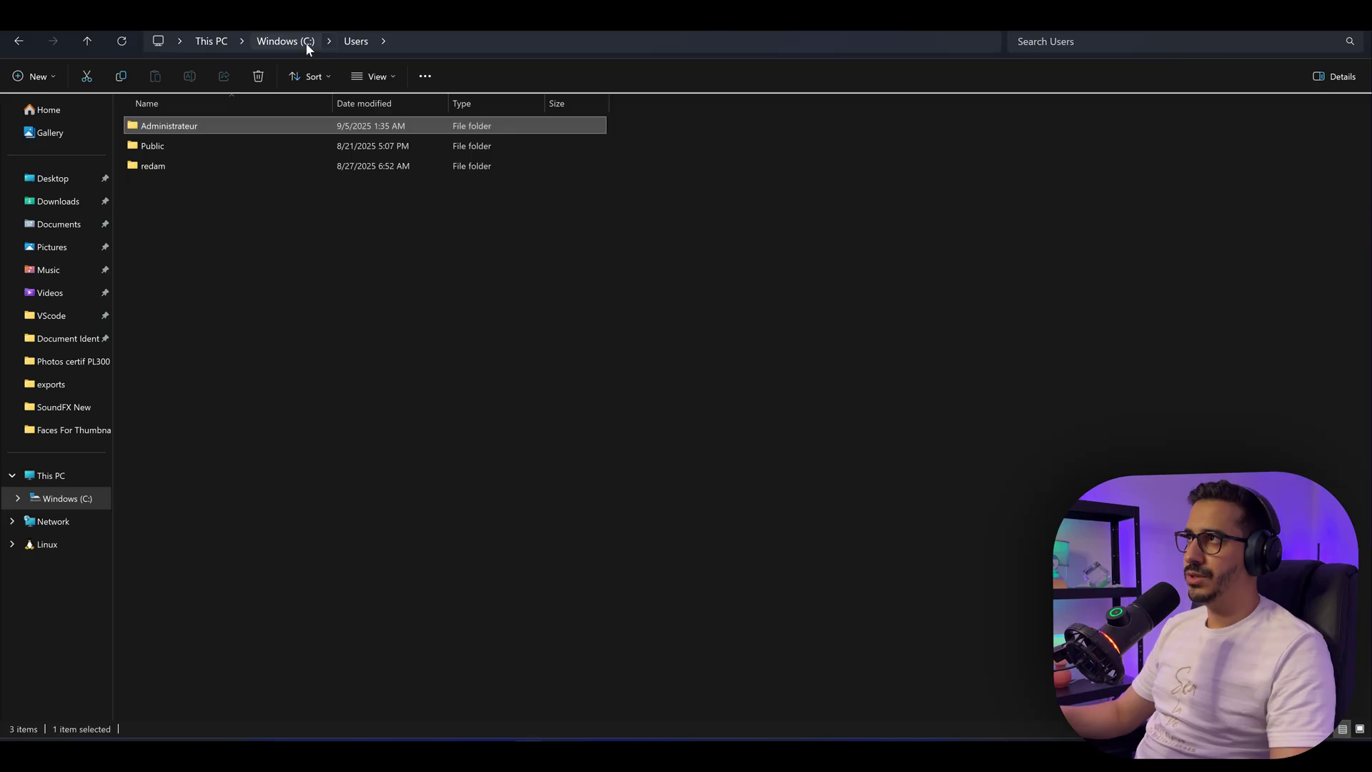
Step: Browse File Explorer to C:\Users\Administrateur\.cloudflared
{"action": "left_click", "coordinate": [306, 42]}
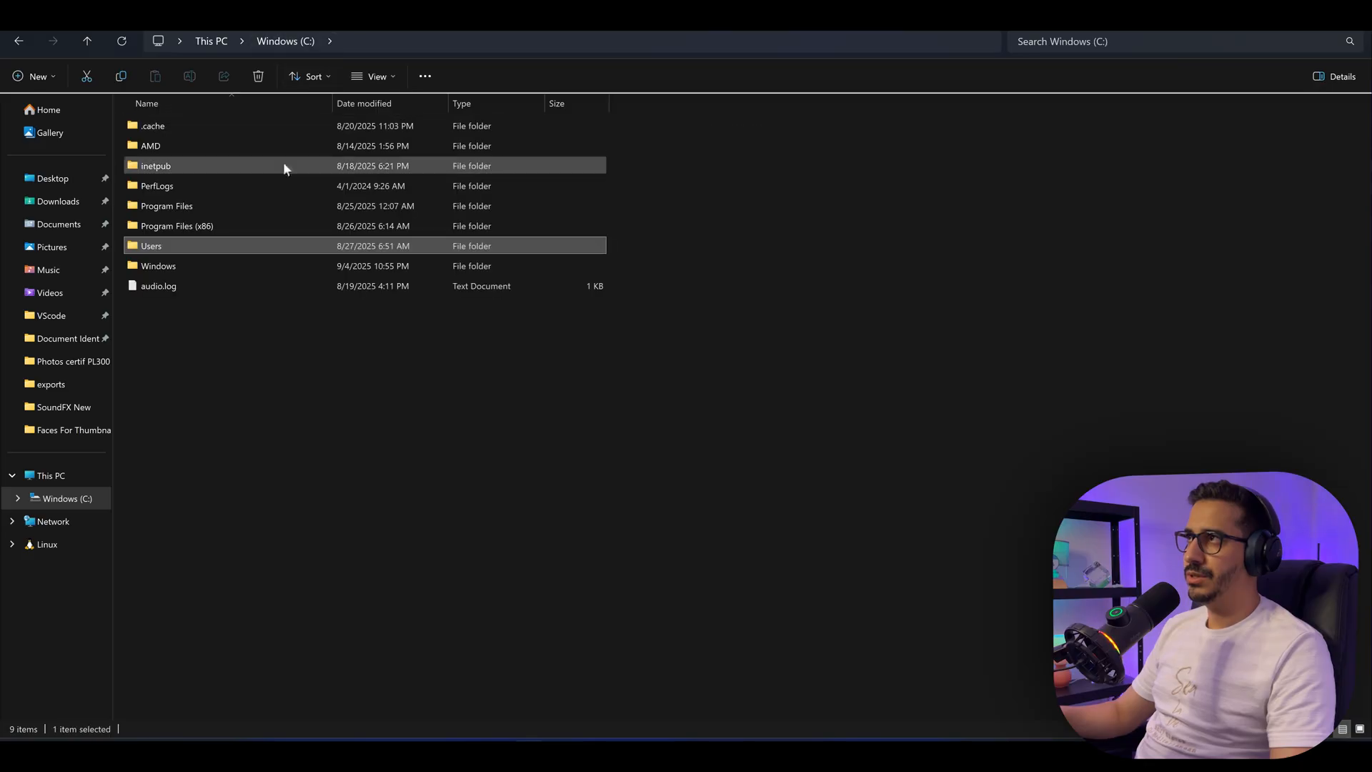
{"action": "double_click", "coordinate": [208, 242]}
{"action": "double_click", "coordinate": [203, 126]}
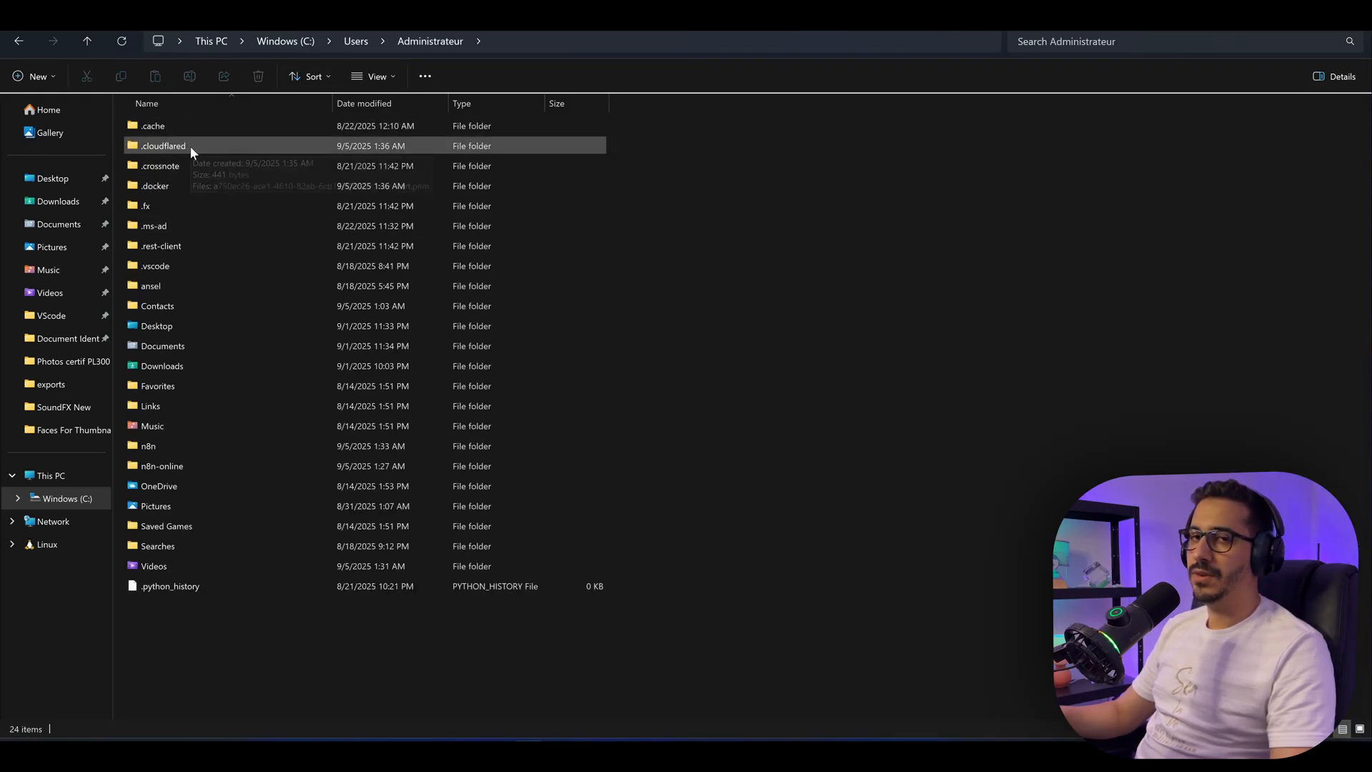
{"action": "double_click", "coordinate": [190, 146]}
Step: Create config.yml in .cloudflared and paste the tunnel ingress template into it in VS Code
{"action": "right_click", "coordinate": [238, 201]}
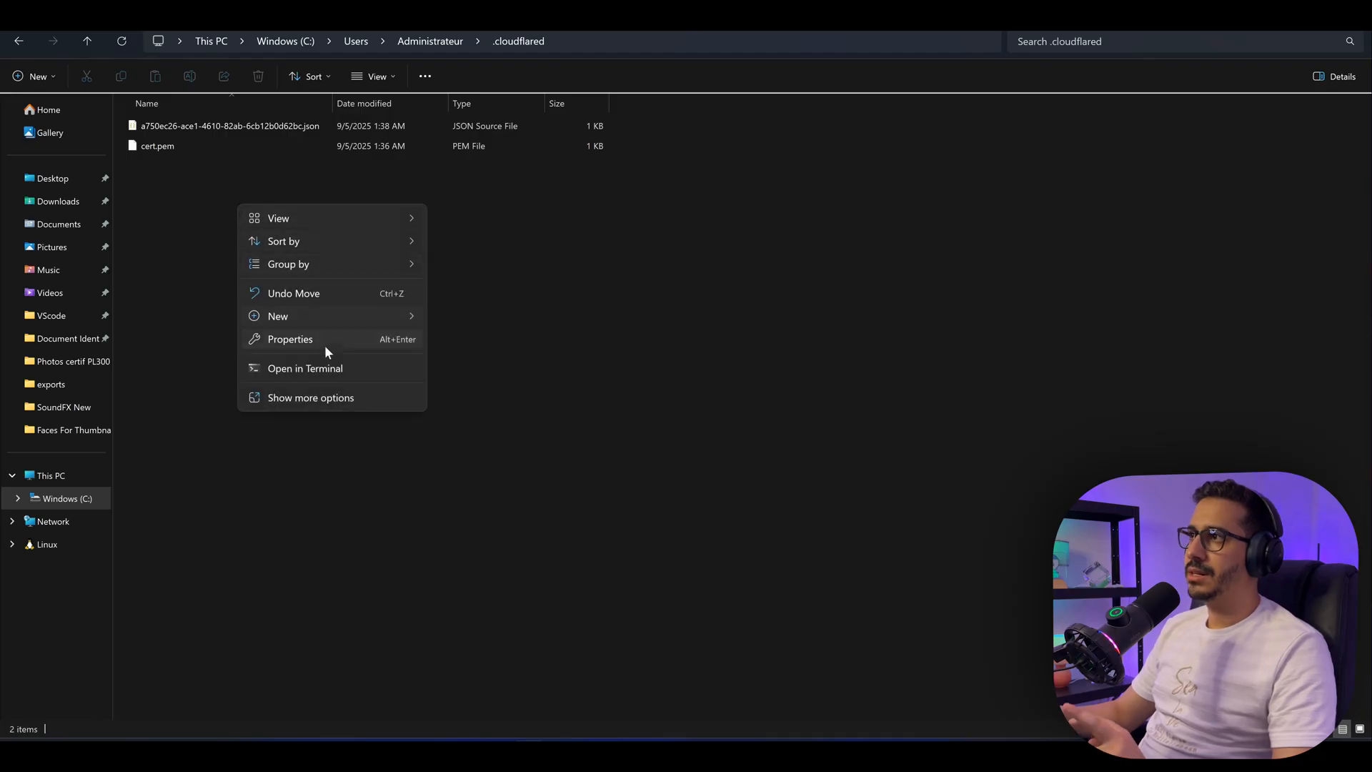
{"action": "mouse_move", "coordinate": [278, 316]}
{"action": "left_click", "coordinate": [479, 408]}
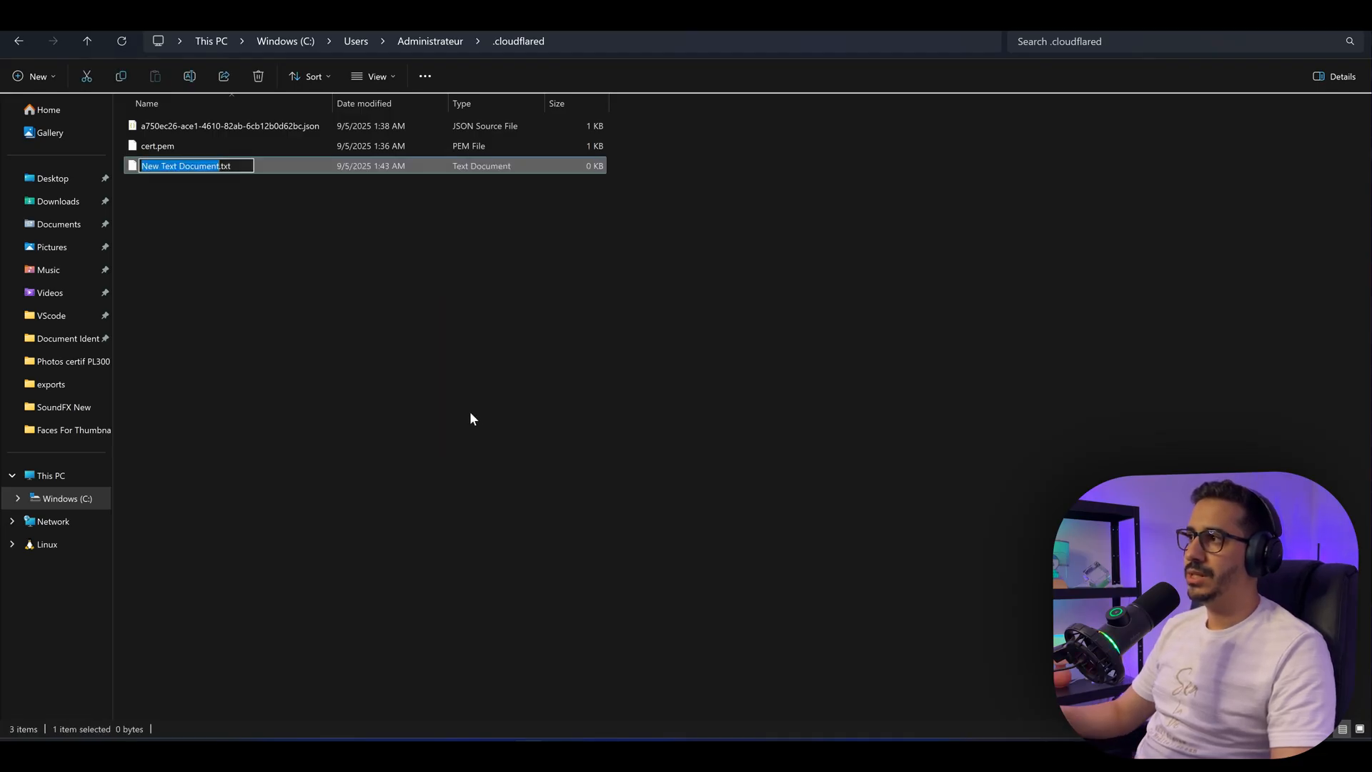
{"action": "type", "text": "conf"}
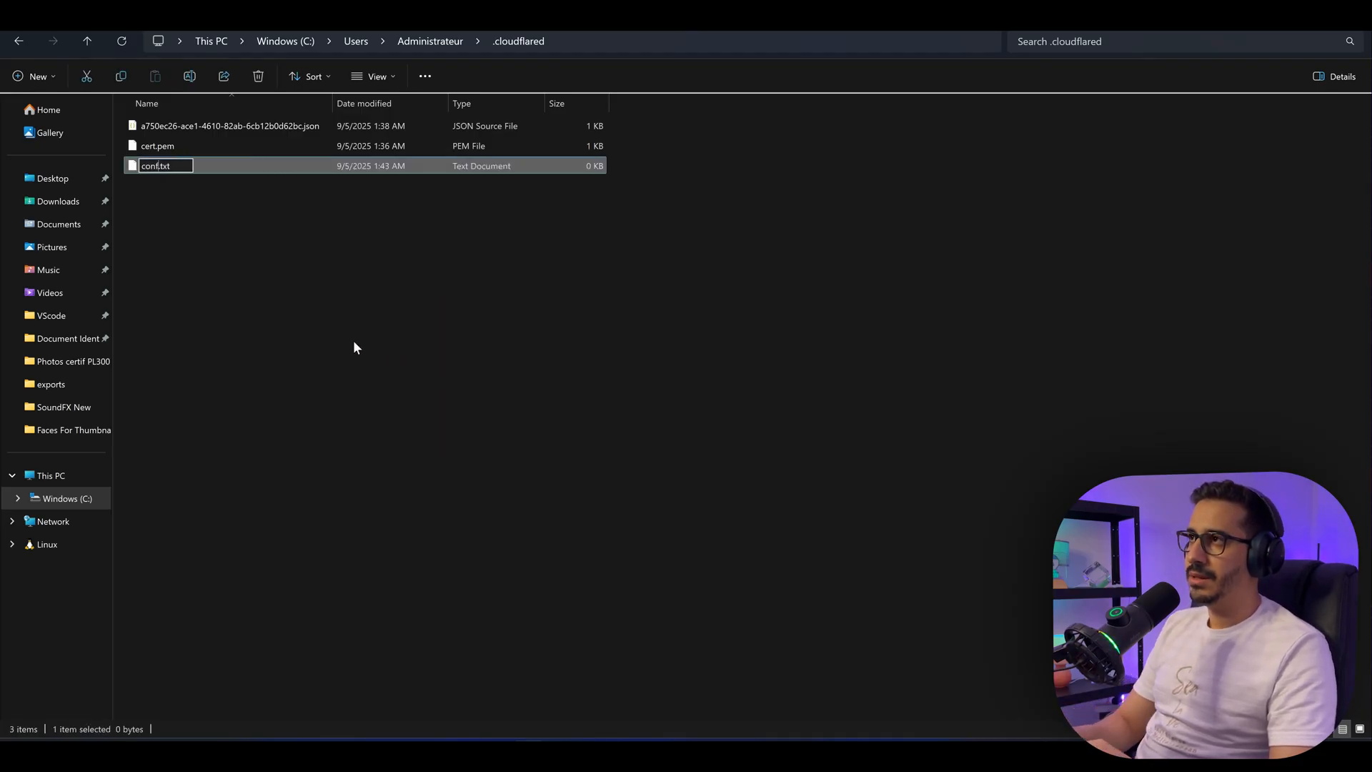
{"action": "type", "text": "ing"}
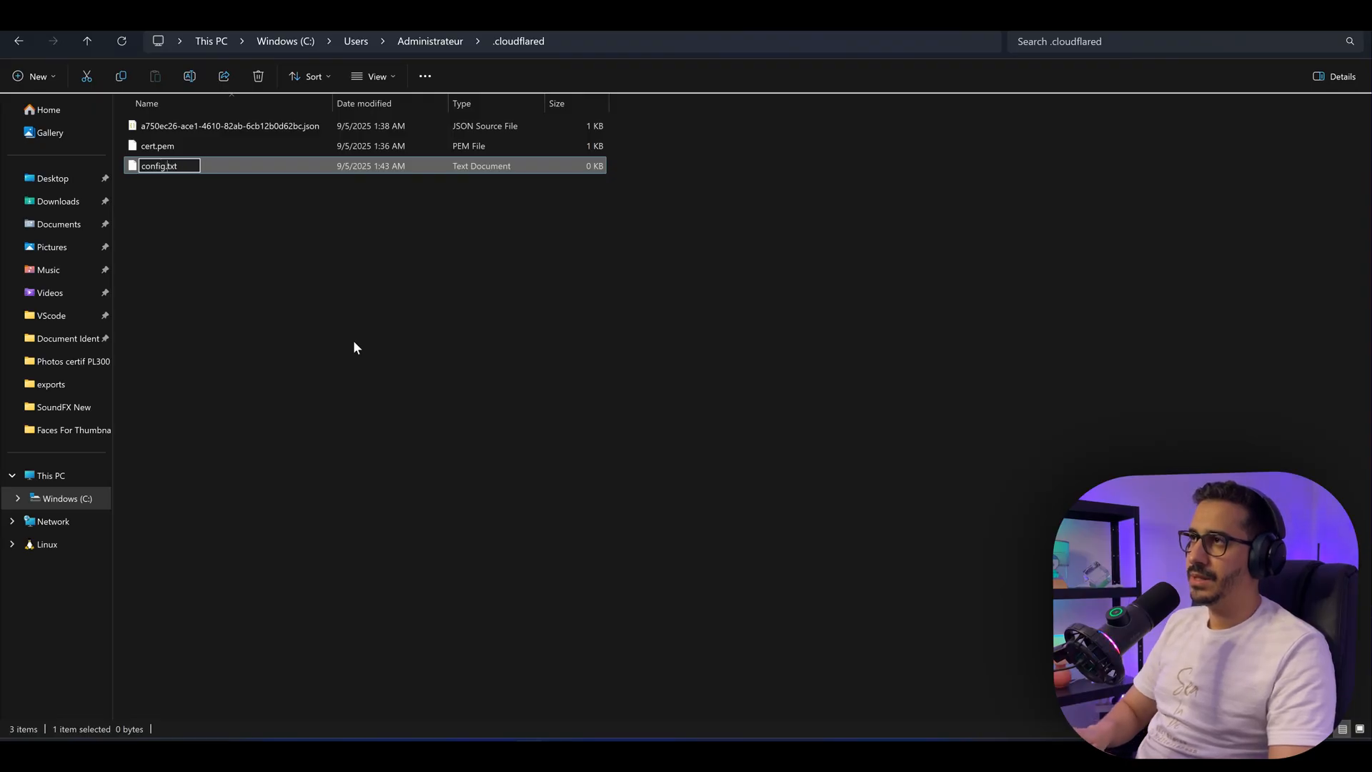
{"action": "key", "text": "Delete"}
{"action": "key", "text": "Delete"}
{"action": "key", "text": "Delete"}
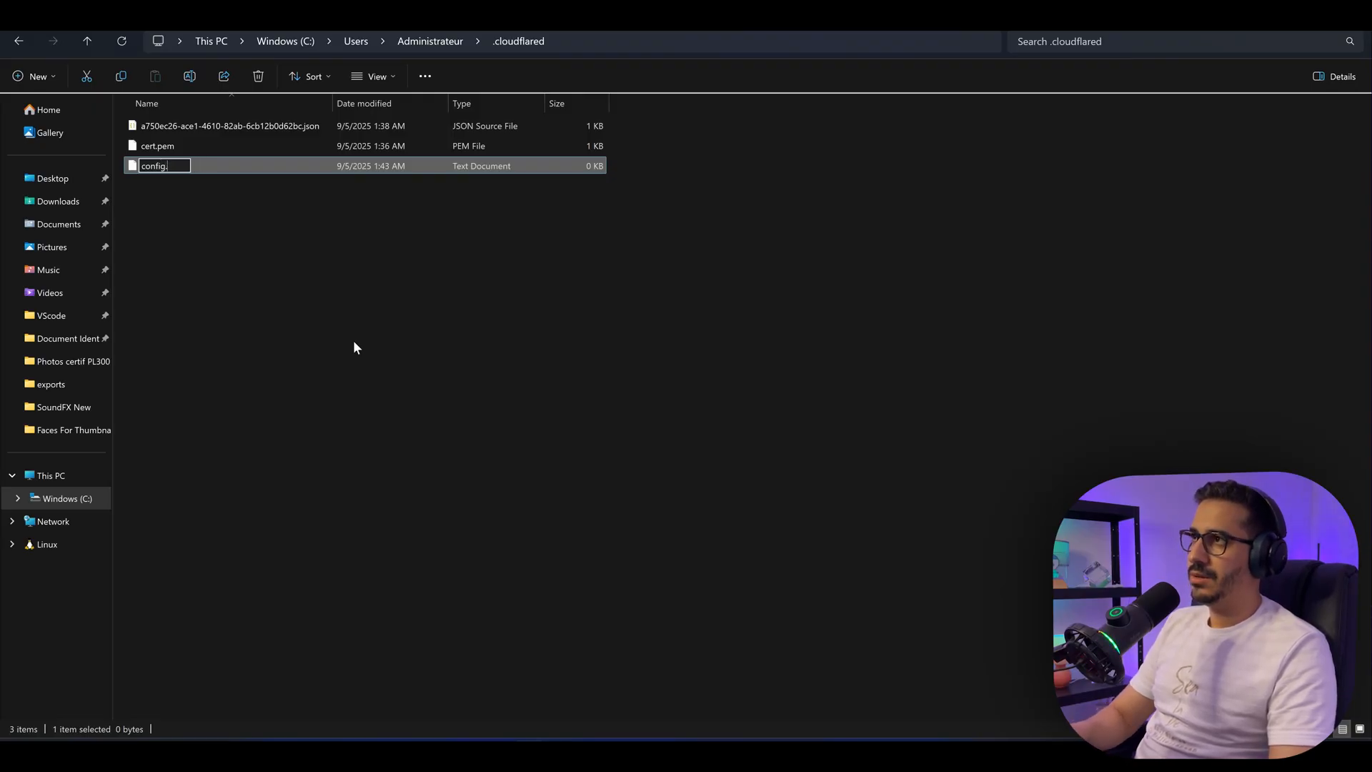
{"action": "type", "text": "yml"}
{"action": "key", "text": "Return"}
{"action": "key", "text": "Return"}
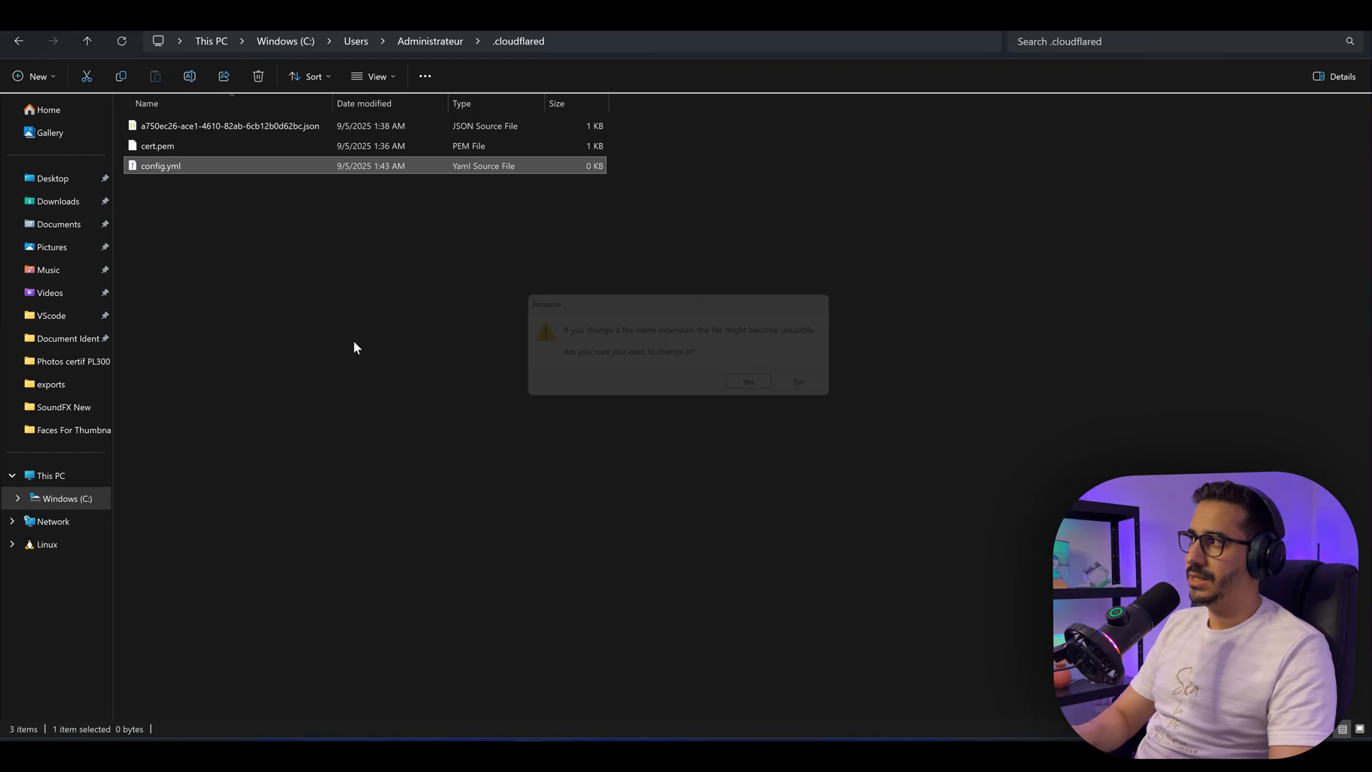
{"action": "double_click", "coordinate": [261, 165]}
{"action": "key", "text": "ctrl+v"}
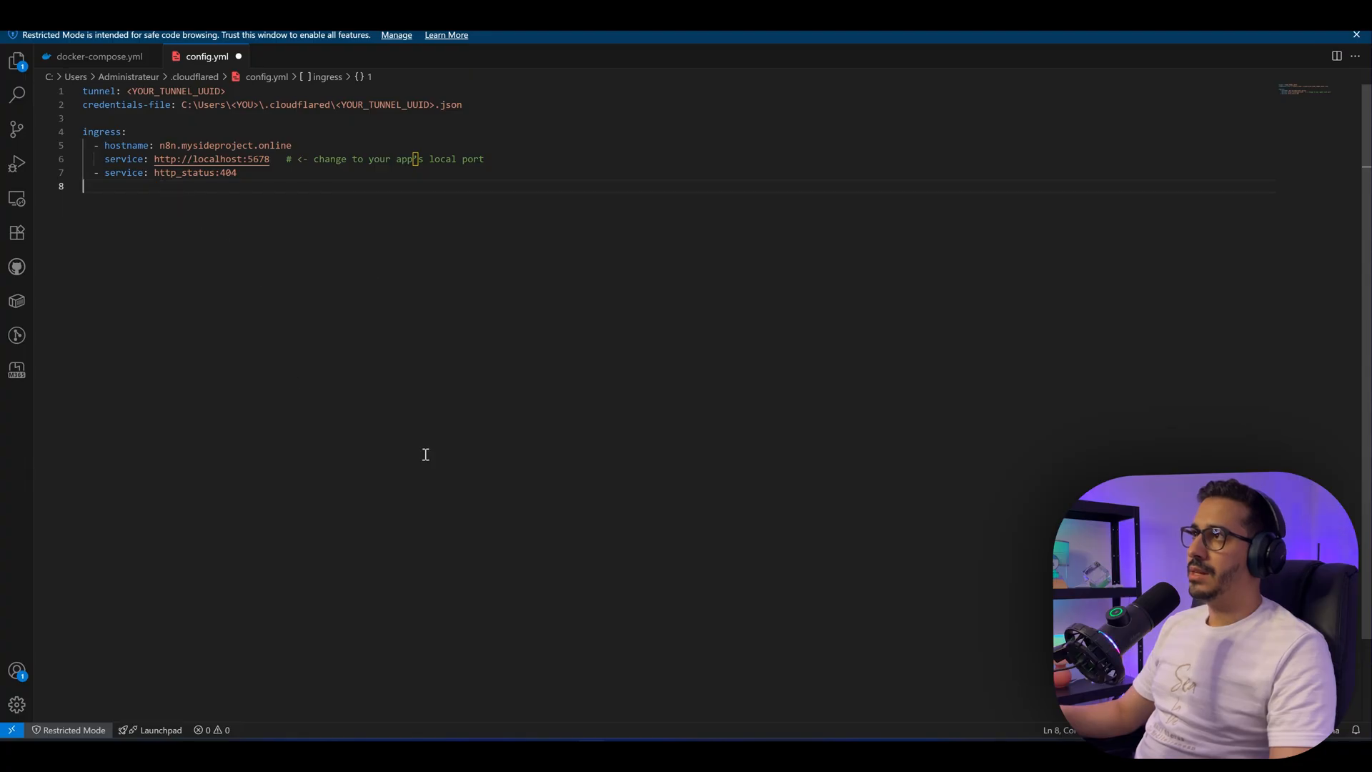
Step: Copy the tunnel UUID from Notepad into the tunnel value and the credentials-file path in config.yml
{"action": "left_click", "coordinate": [755, 740]}
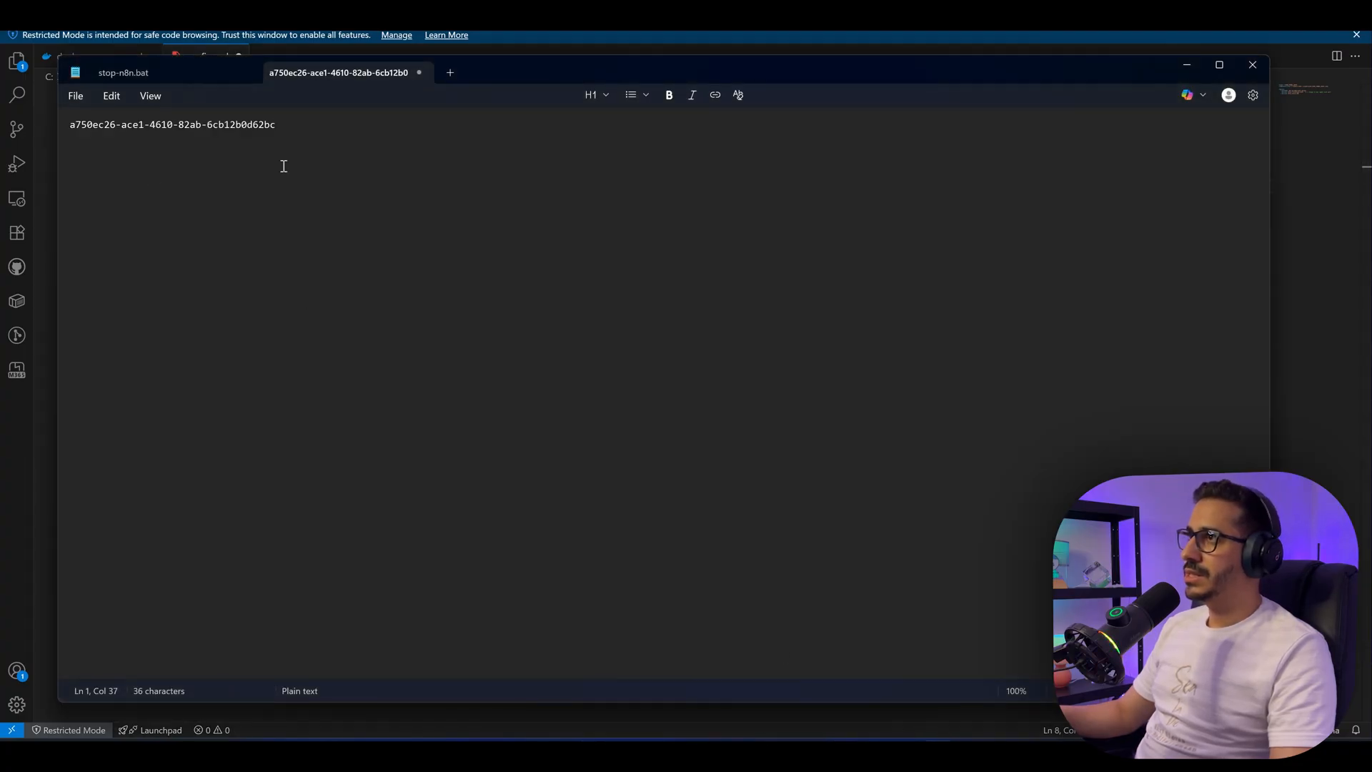
{"action": "key", "text": "ctrl+a"}
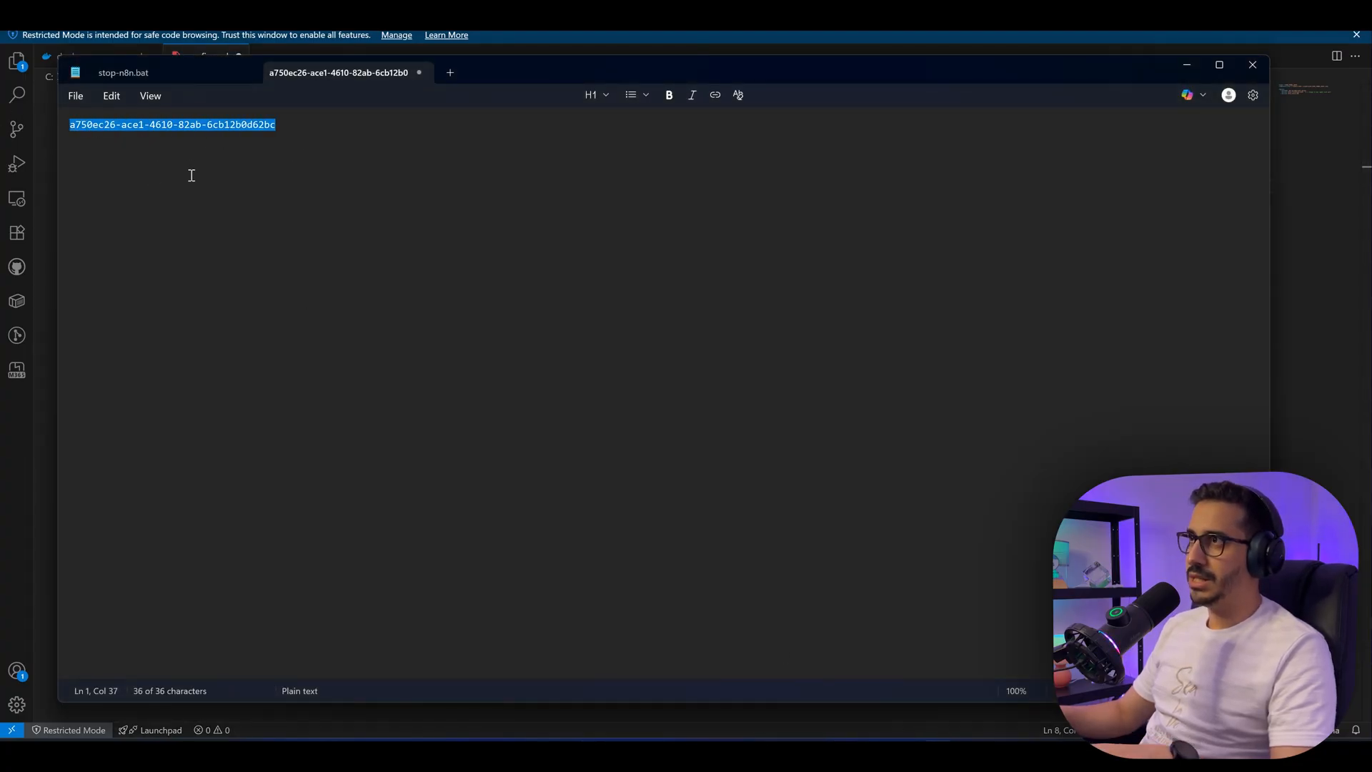
{"action": "key", "text": "ctrl+c"}
{"action": "key", "text": "alt+Tab"}
{"action": "key", "text": "ctrl+v"}
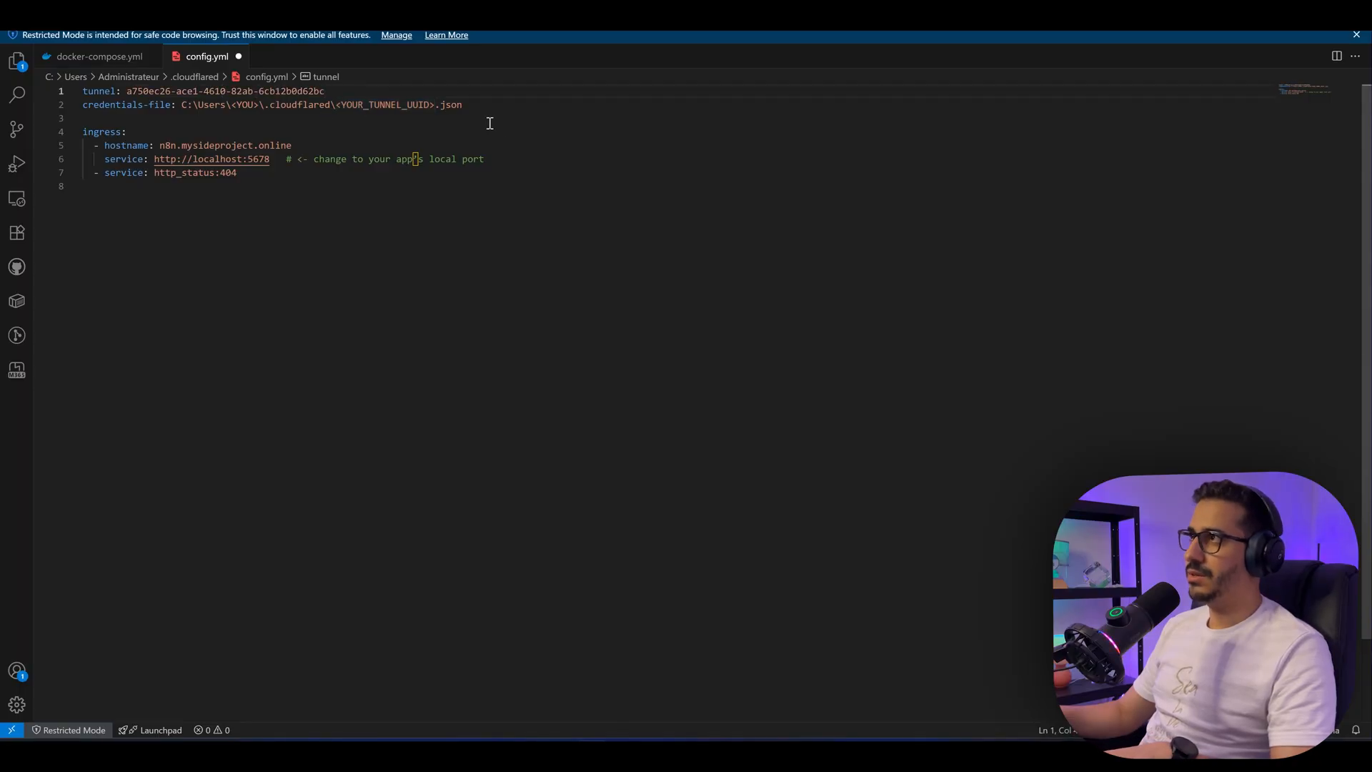
{"action": "double_click", "coordinate": [410, 105]}
{"action": "key", "text": "ctrl+v"}
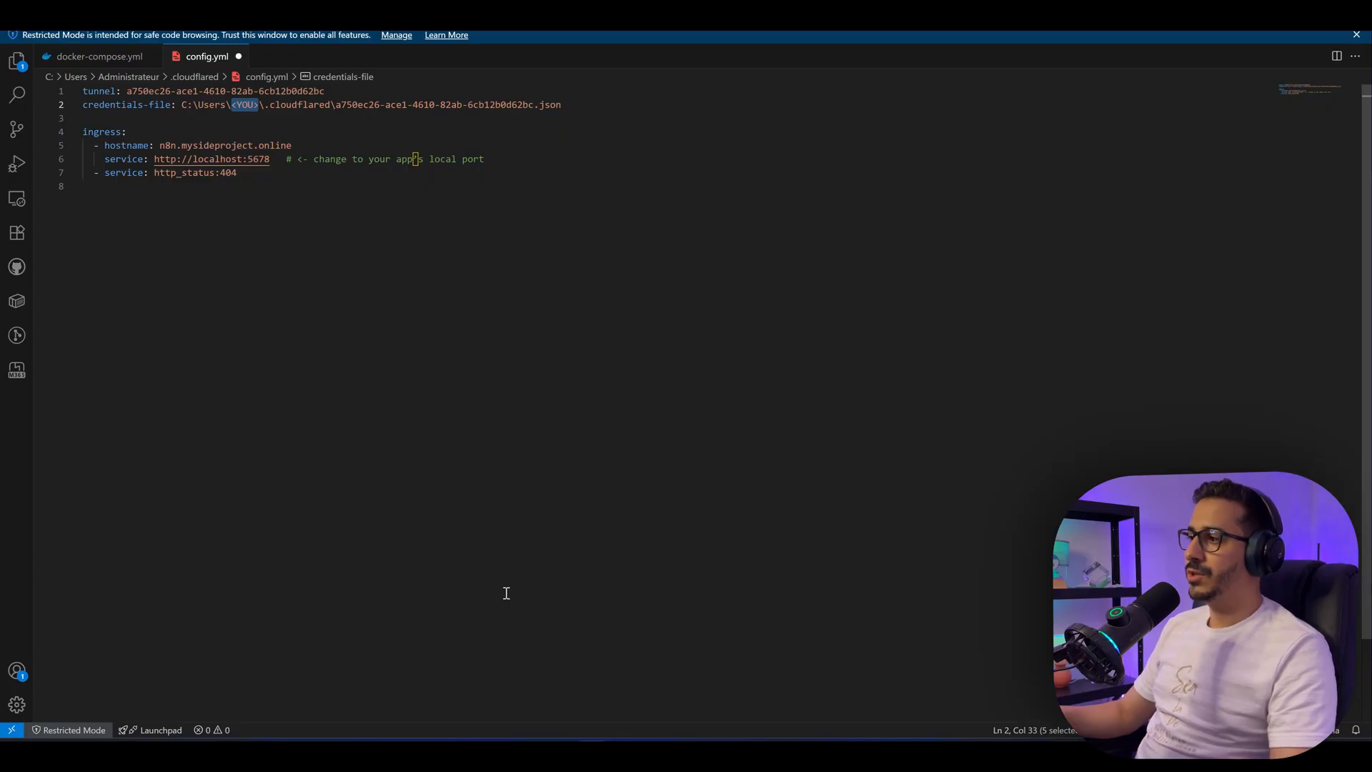
{"action": "type", "text": "Administrateur"}
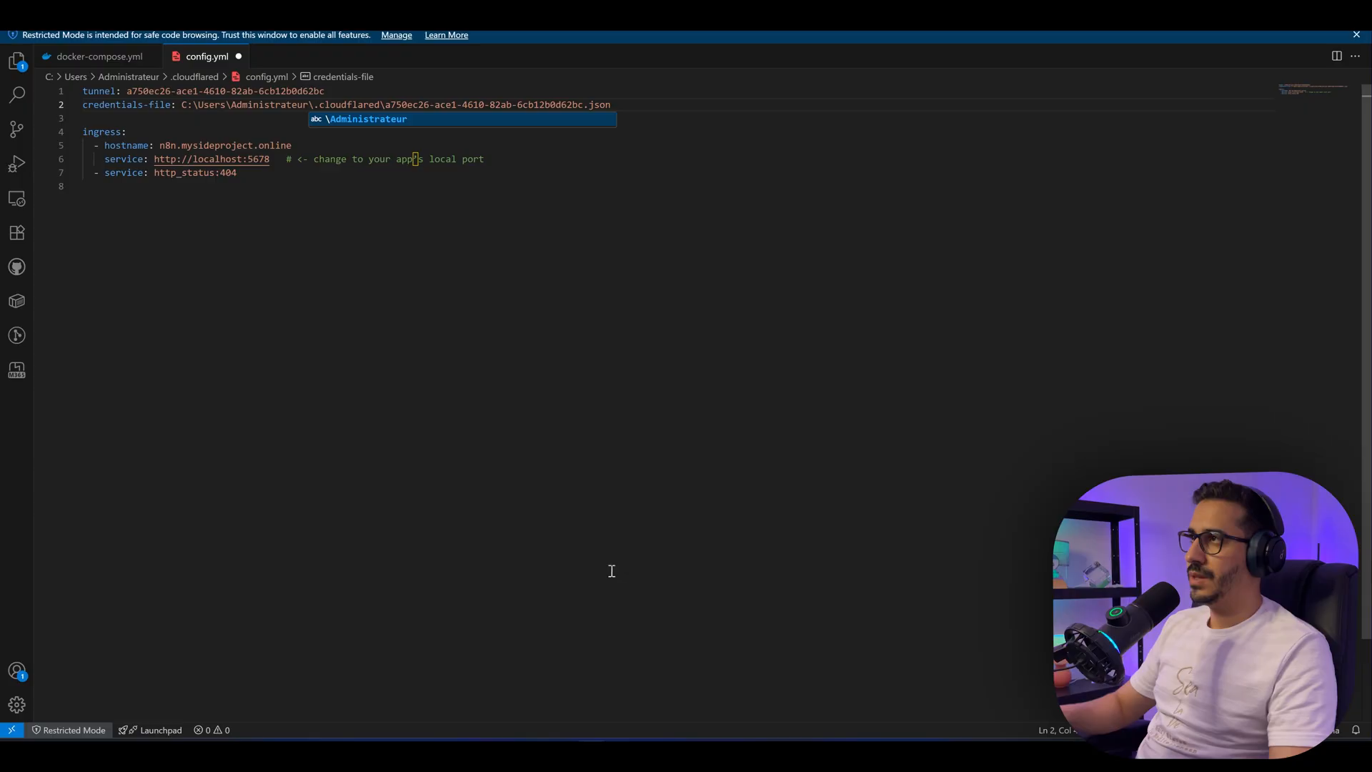
{"action": "left_click", "coordinate": [481, 596]}
Step: Review the ingress hostname, local port 5678 and 404 fallback, then return to the setup checklist
{"action": "left_click", "coordinate": [561, 738]}
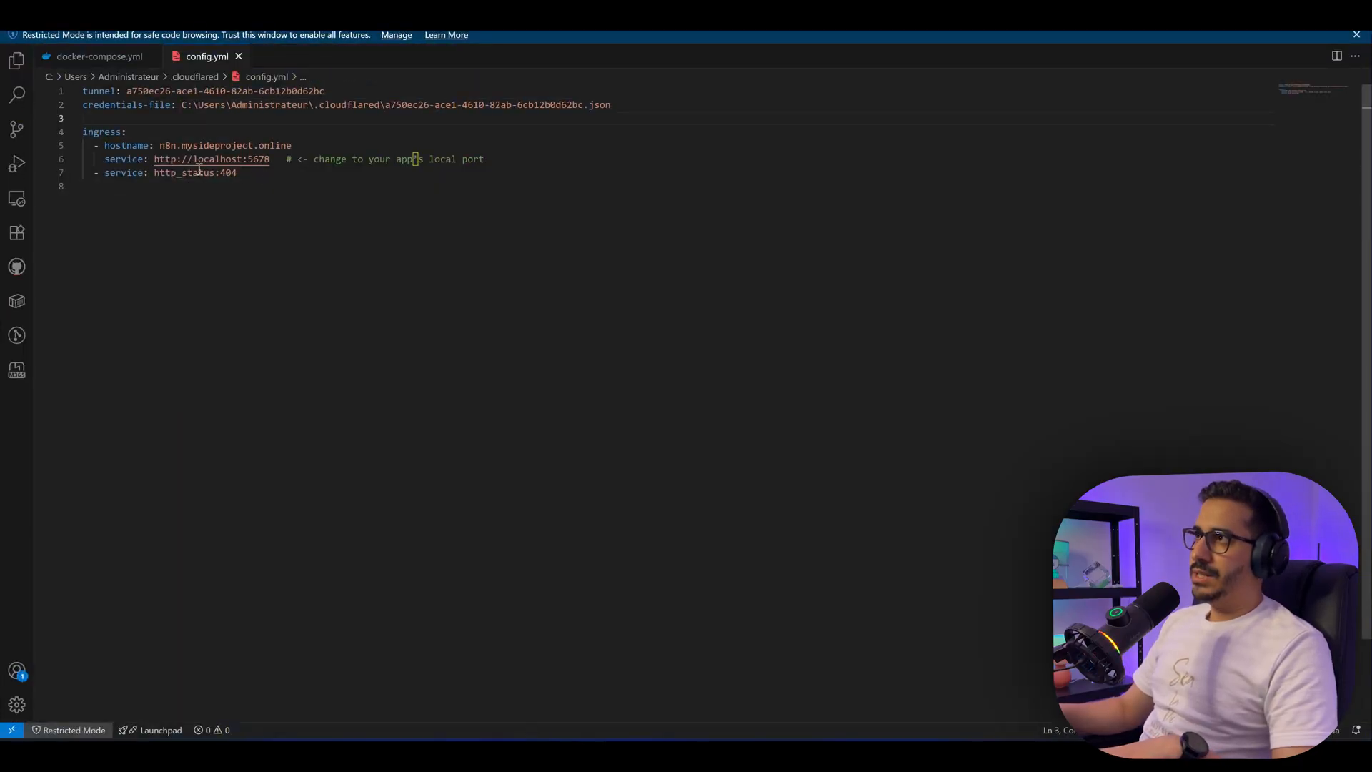
{"action": "left_click_drag", "start_coordinate": [178, 145], "coordinate": [277, 145]}
{"action": "left_click", "coordinate": [234, 146]}
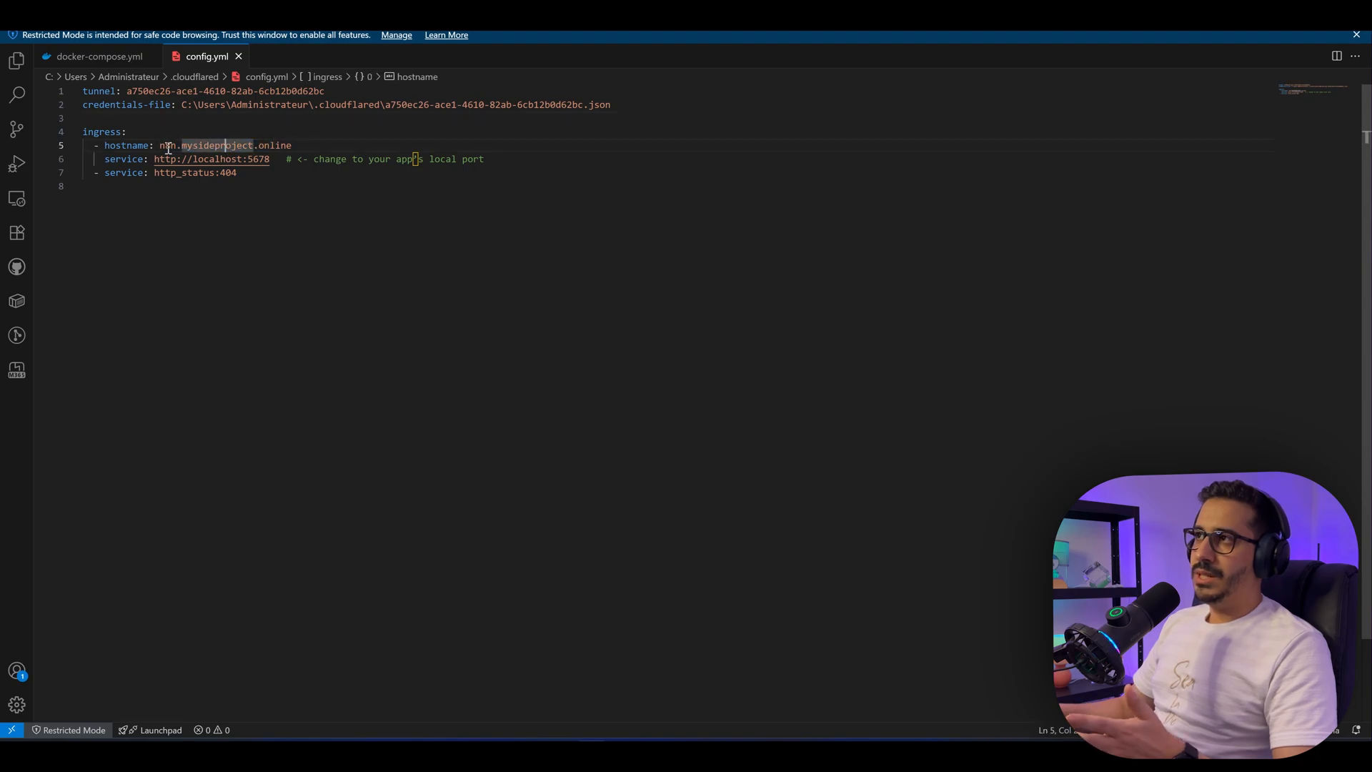
{"action": "double_click", "coordinate": [332, 169]}
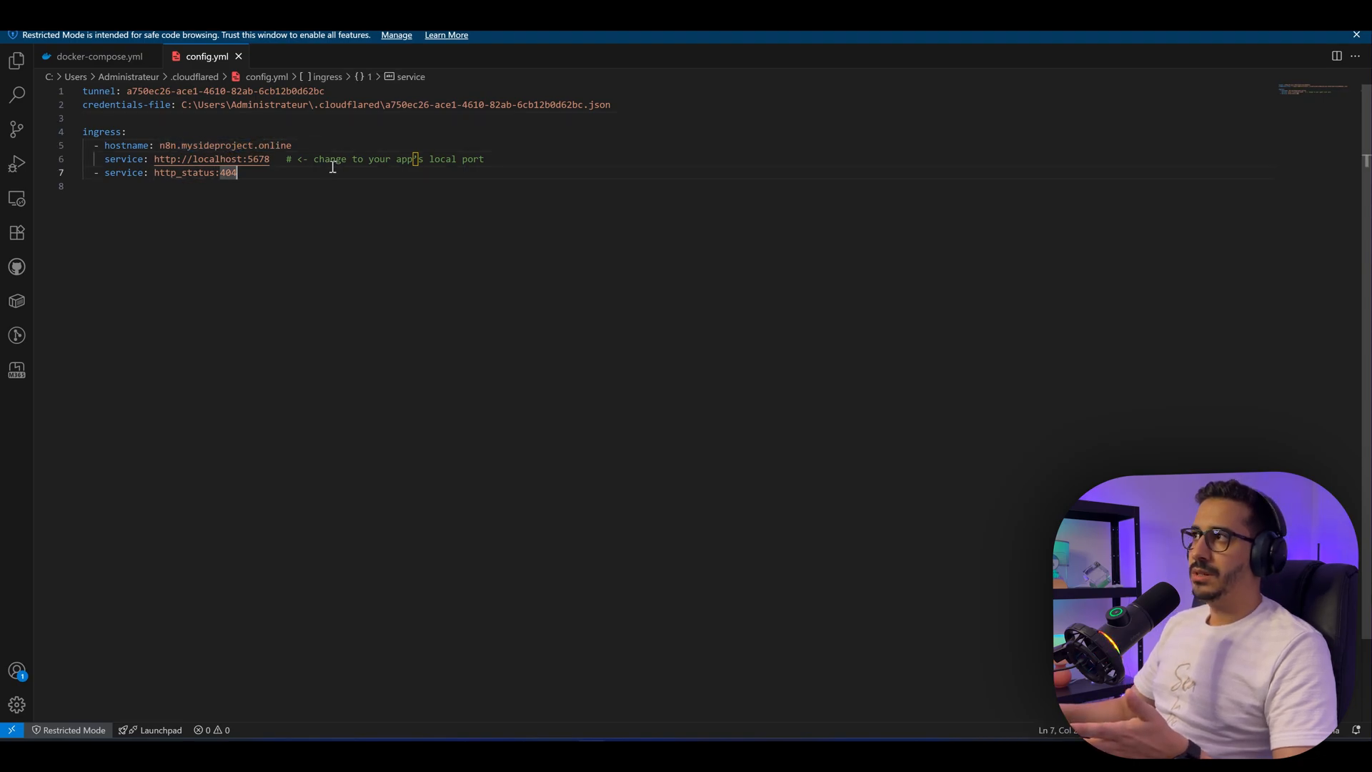
{"action": "double_click", "coordinate": [258, 158]}
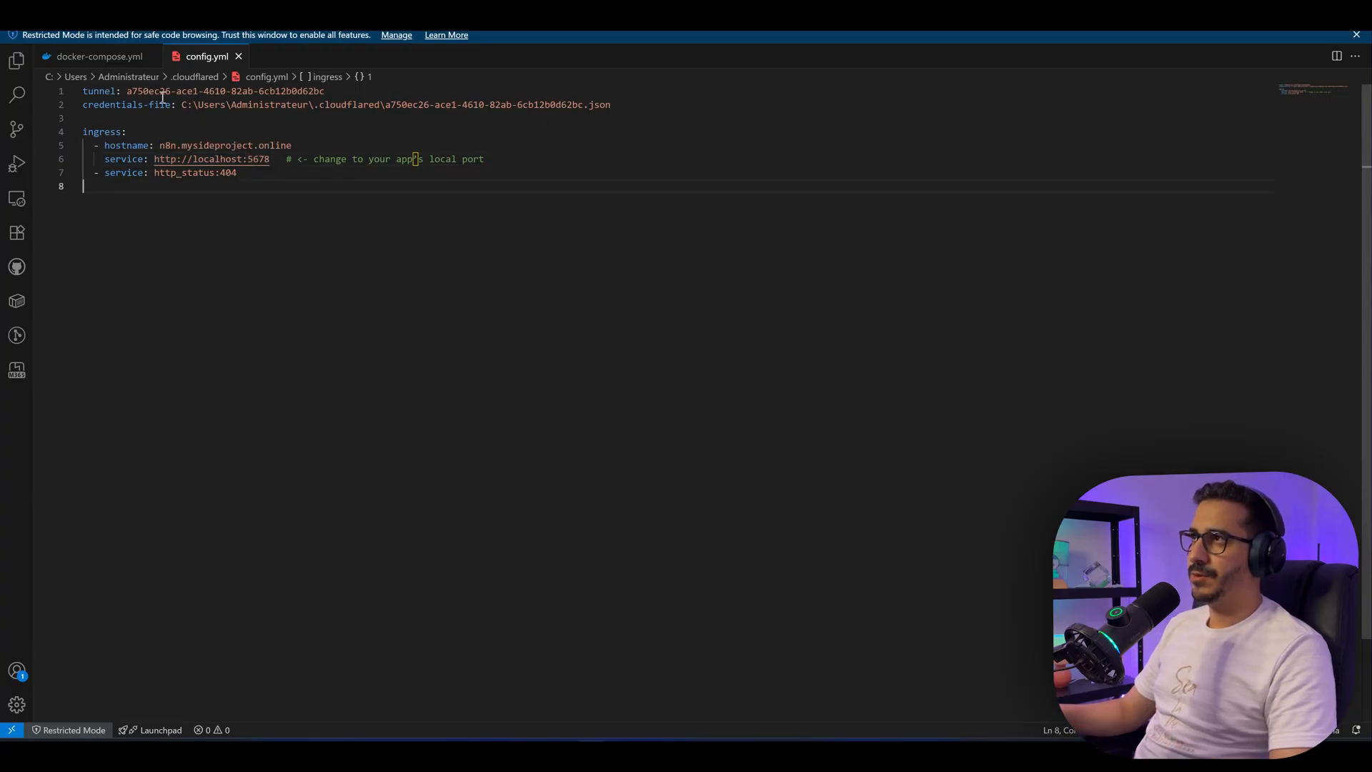
{"action": "key", "text": "alt+Tab"}
{"action": "double_click", "coordinate": [392, 331]}
{"action": "left_click", "coordinate": [391, 328]}
{"action": "double_click", "coordinate": [366, 321]}
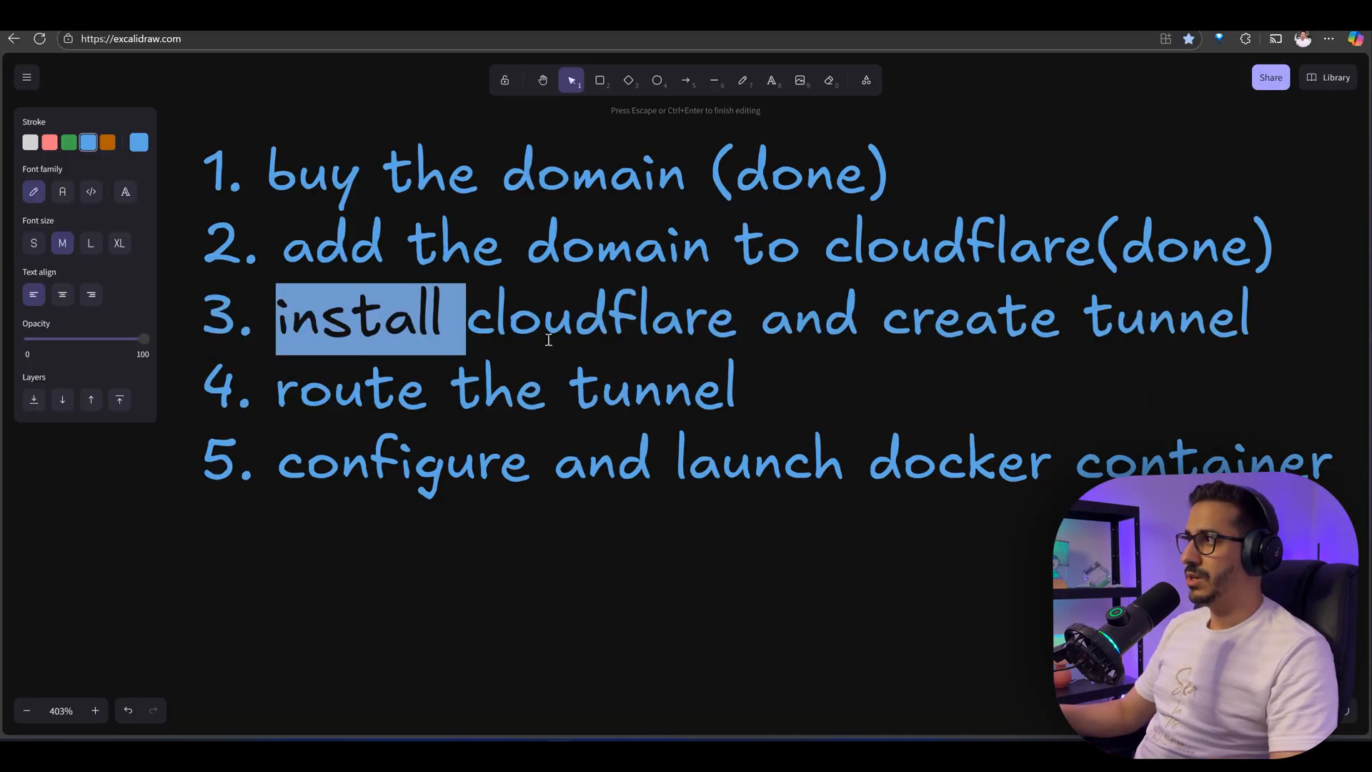
{"action": "left_click", "coordinate": [301, 391]}
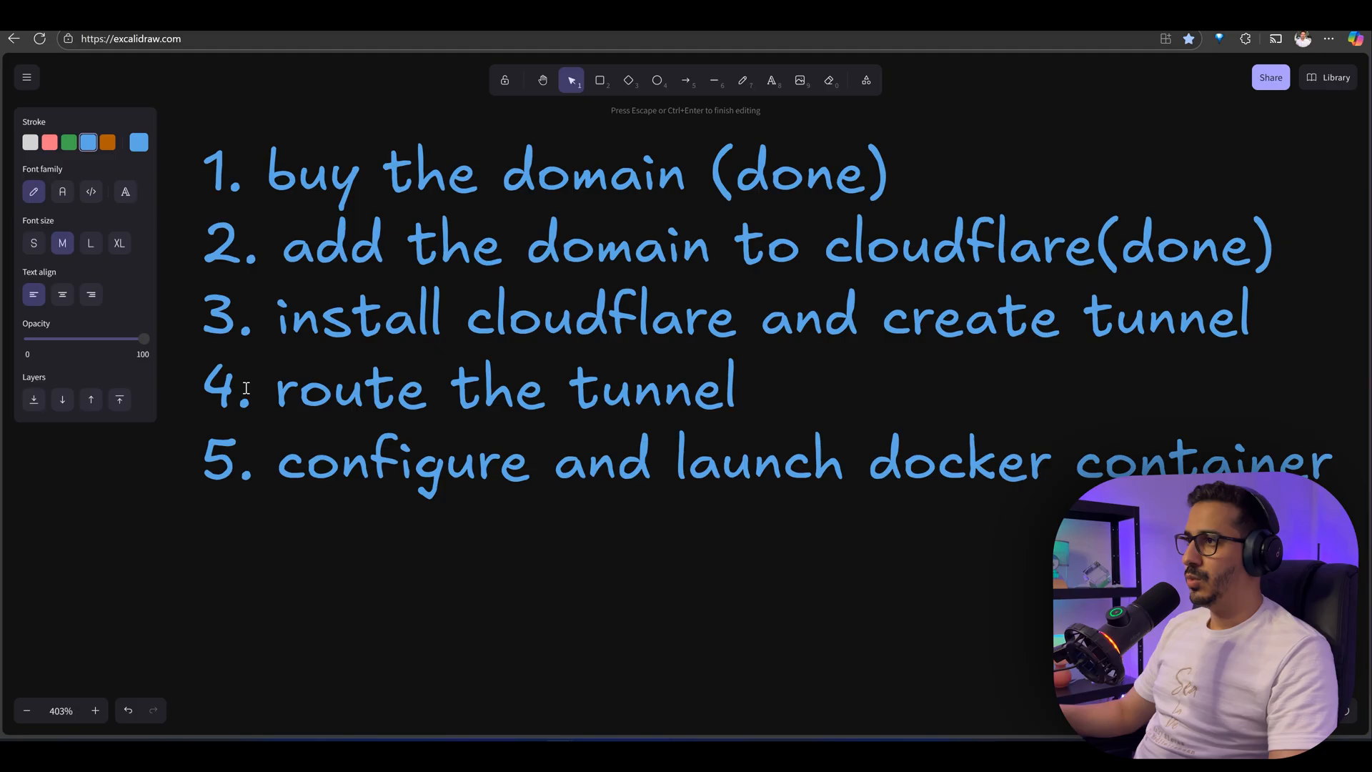
{"action": "left_click_drag", "start_coordinate": [301, 391], "coordinate": [713, 394]}
{"action": "left_click", "coordinate": [756, 398]}
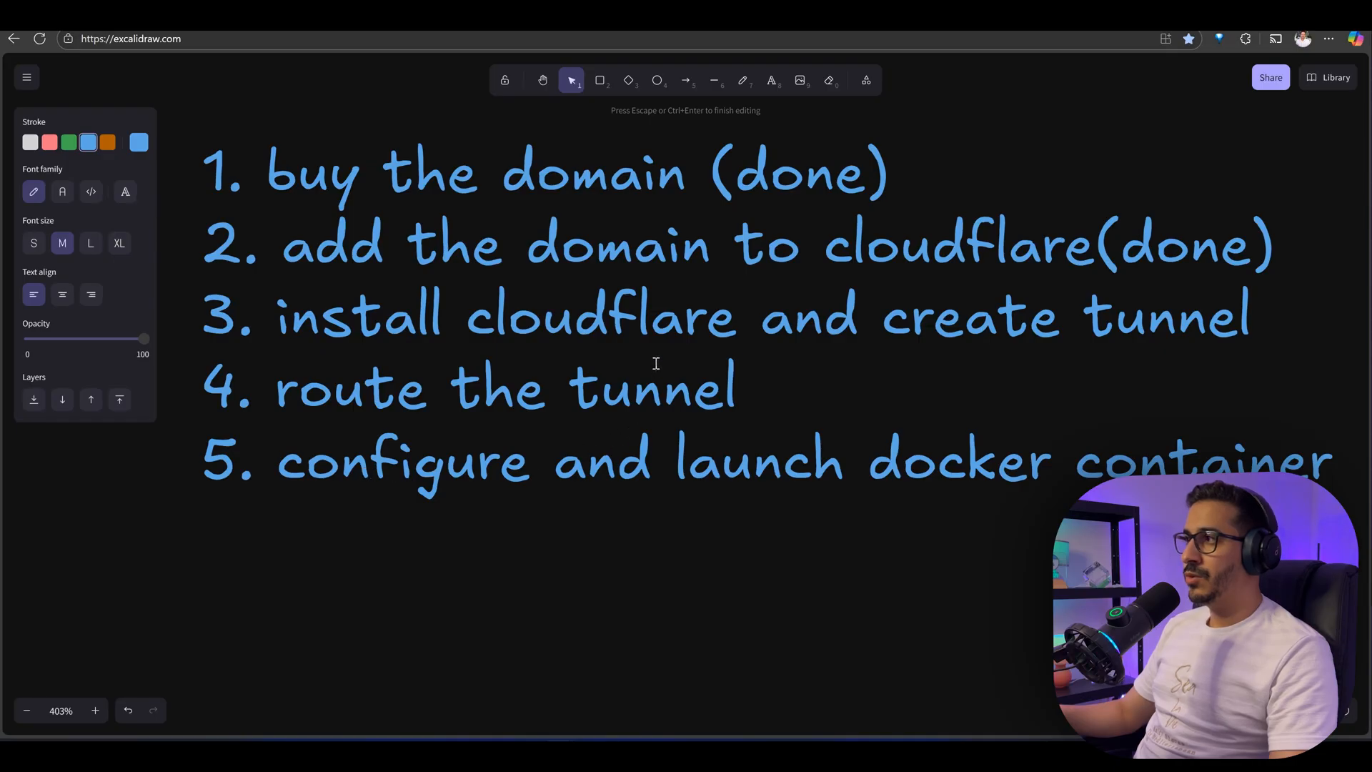
{"action": "left_click", "coordinate": [1332, 463]}
{"action": "key", "text": "Return"}
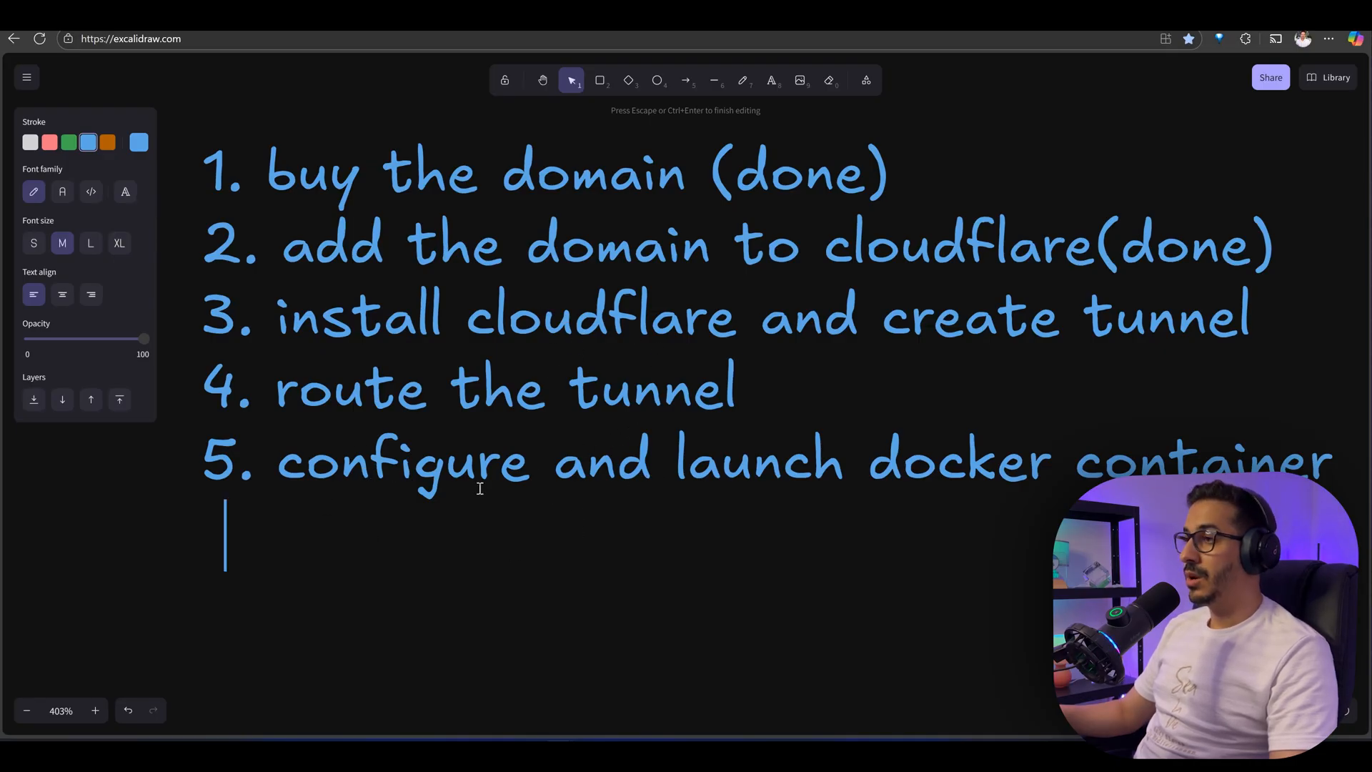
{"action": "key", "text": "alt+Tab"}
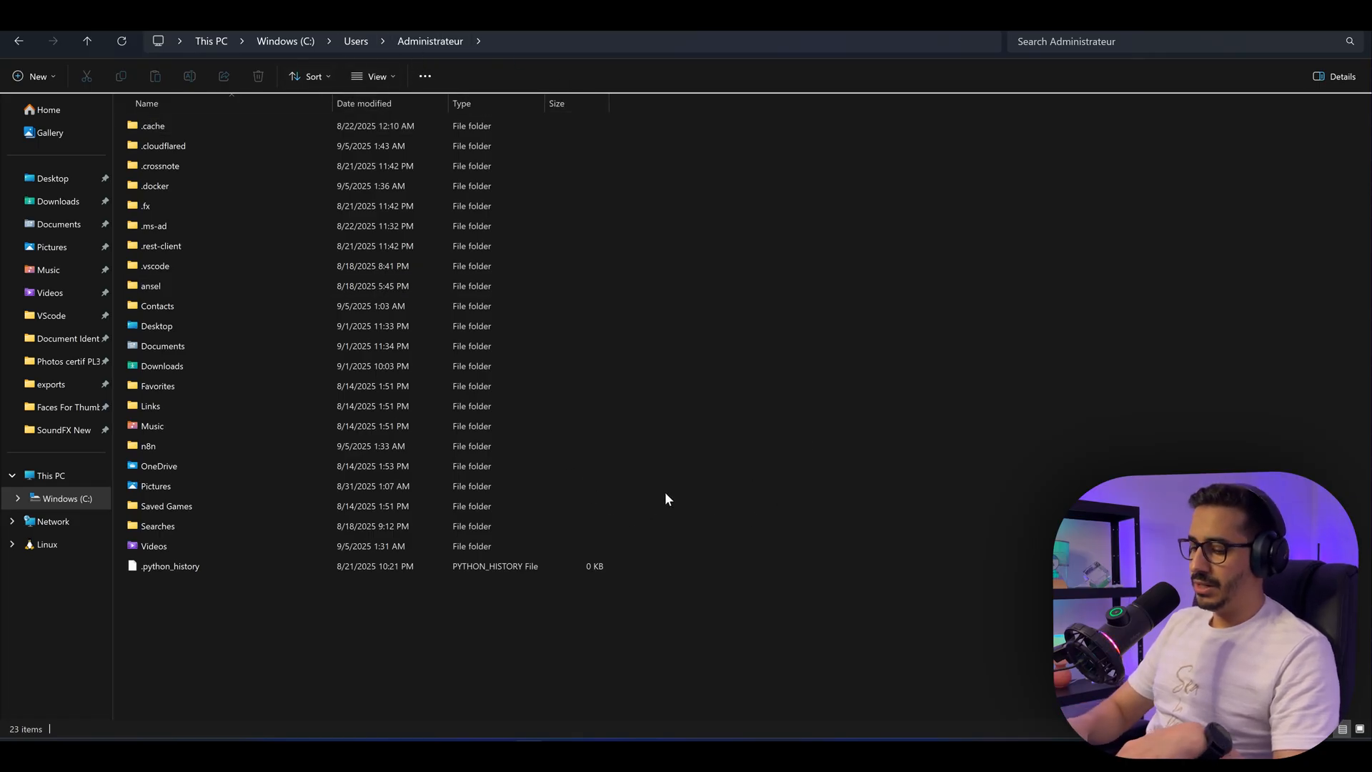
Step: Create an n8n-online folder in the user folder with an empty docker-compose.yml inside
{"action": "key", "text": "ctrl+shift+n"}
{"action": "type", "text": "n8n"}
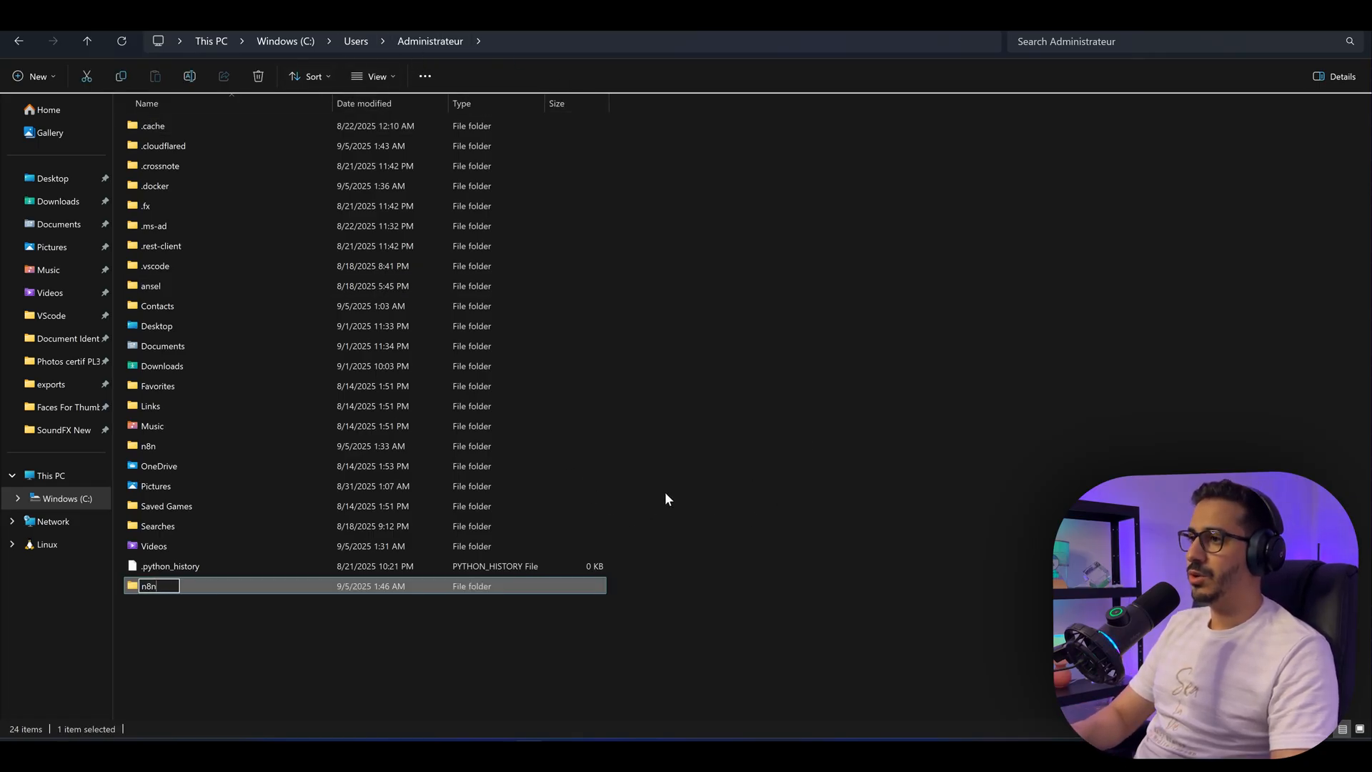
{"action": "type", "text": "-online"}
{"action": "key", "text": "Return"}
{"action": "key", "text": "Return"}
{"action": "right_click", "coordinate": [394, 177]}
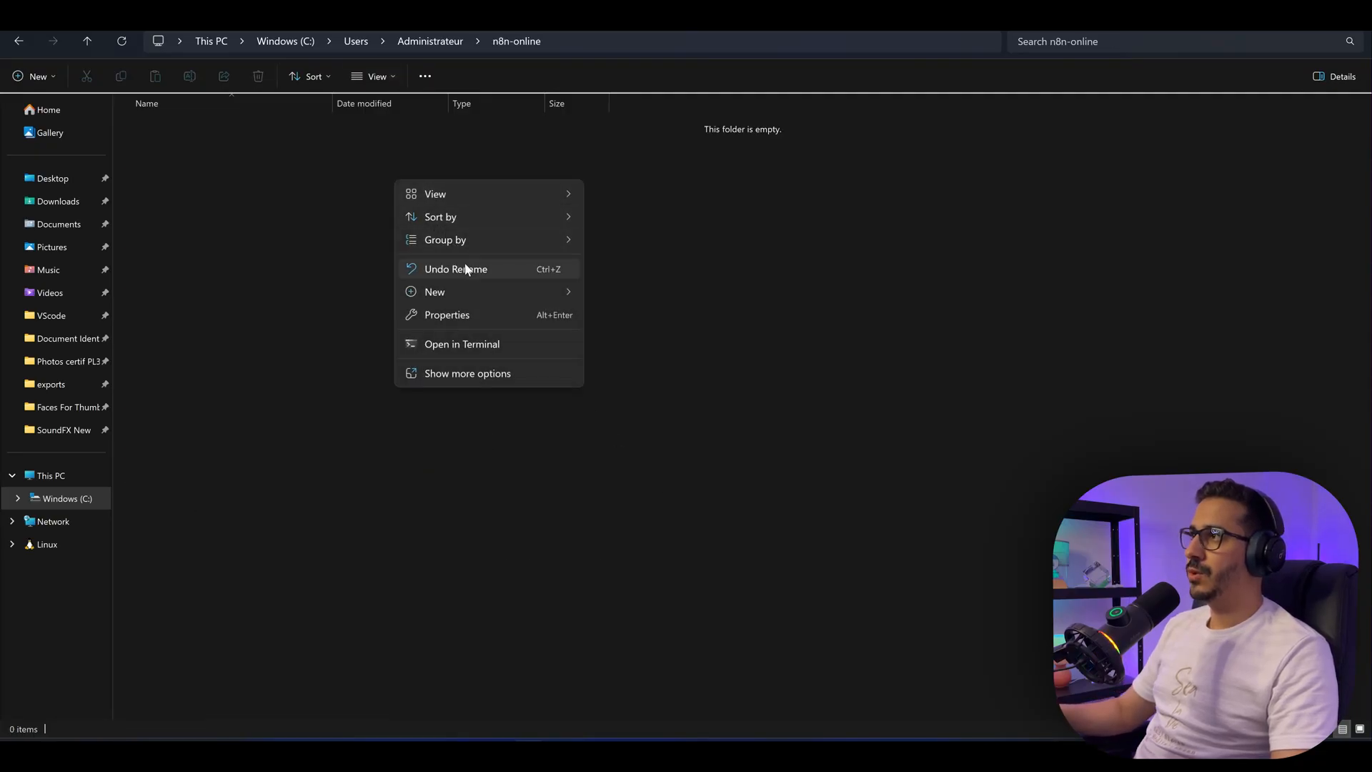
{"action": "left_click", "coordinate": [644, 362]}
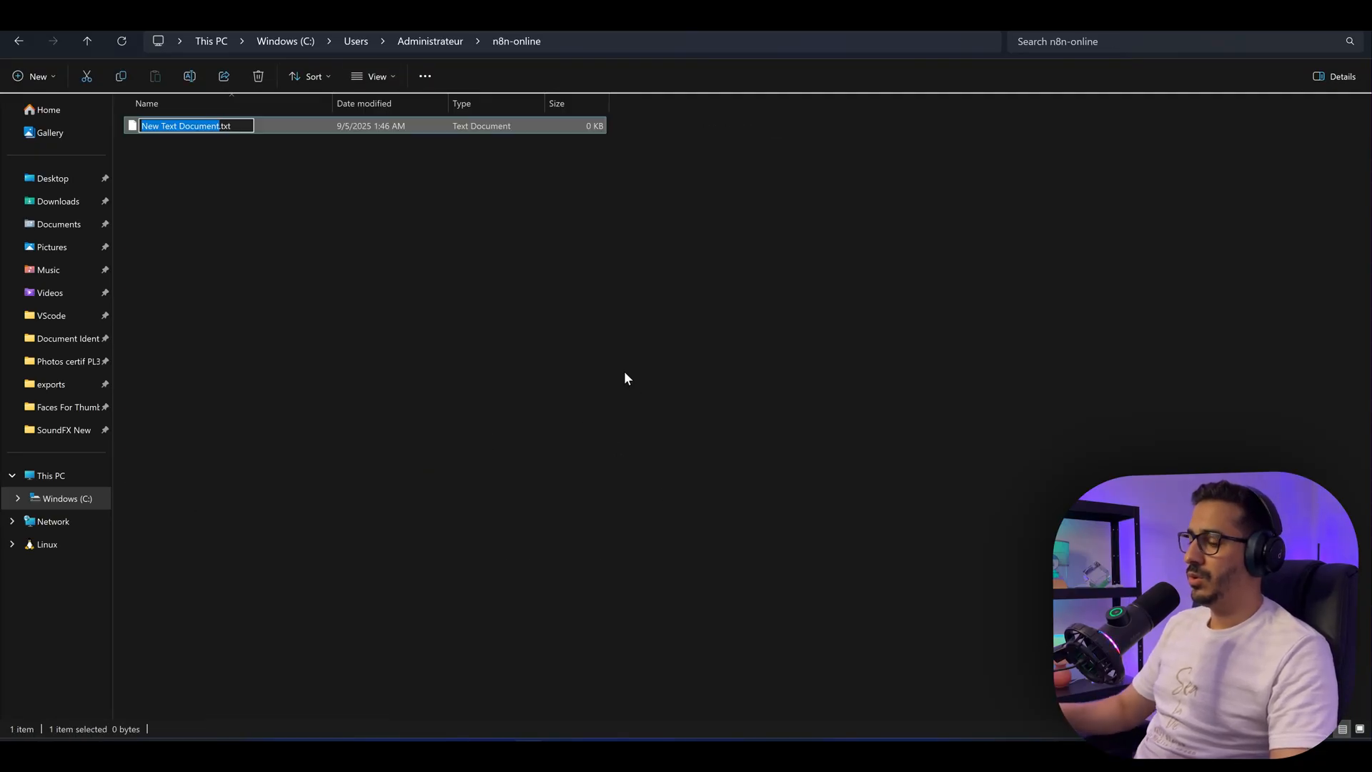
{"action": "key", "text": "BackSpace"}
{"action": "type", "text": "docker-compte"}
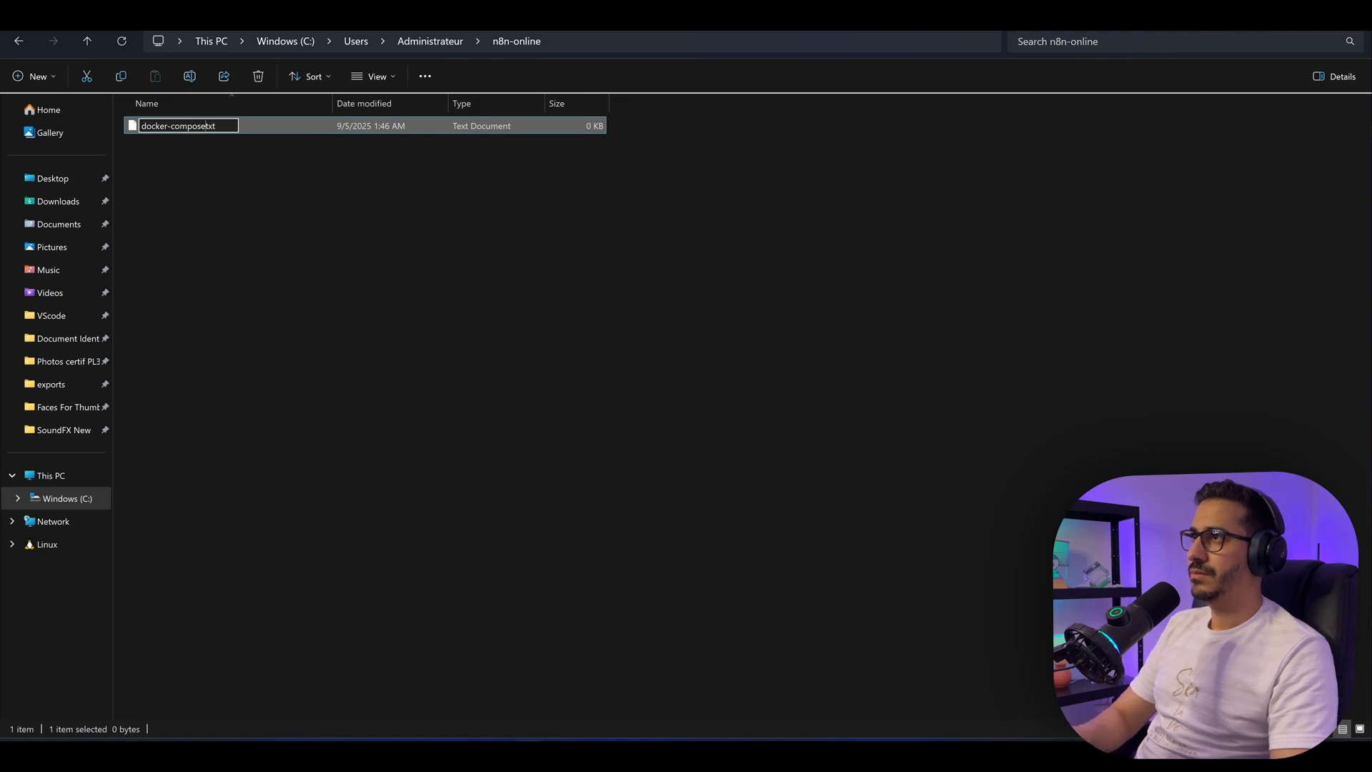
{"action": "key", "text": "BackSpace"}
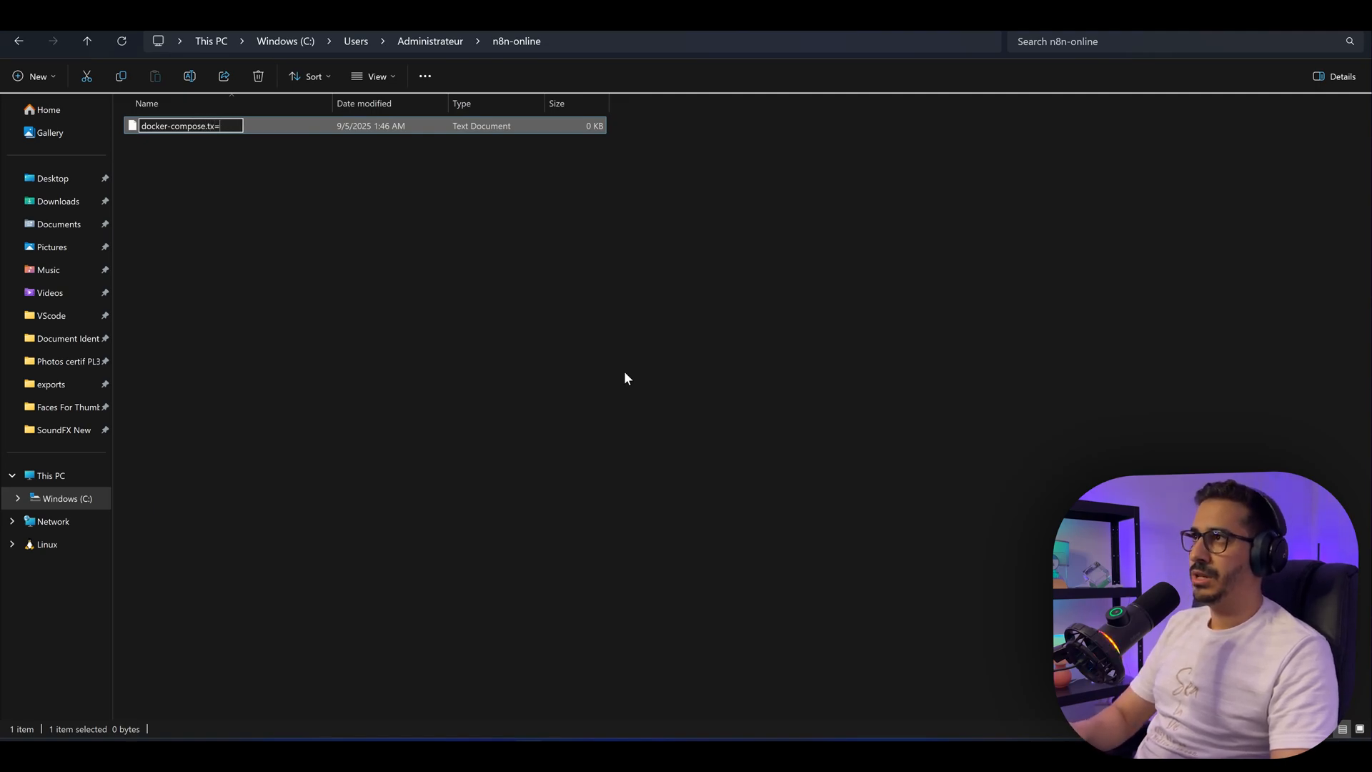
{"action": "type", "text": "yml"}
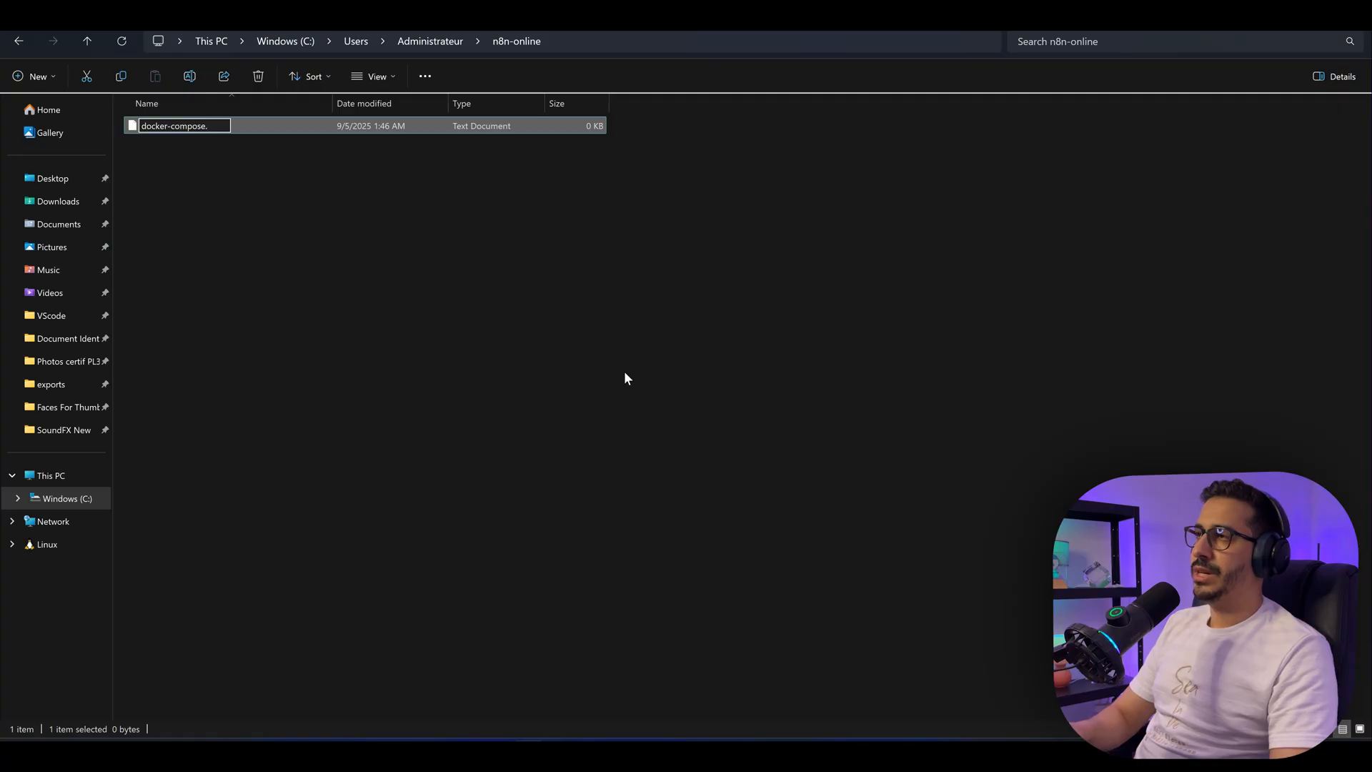
{"action": "type", "text": "yml"}
{"action": "key", "text": "Return"}
{"action": "key", "text": "Return"}
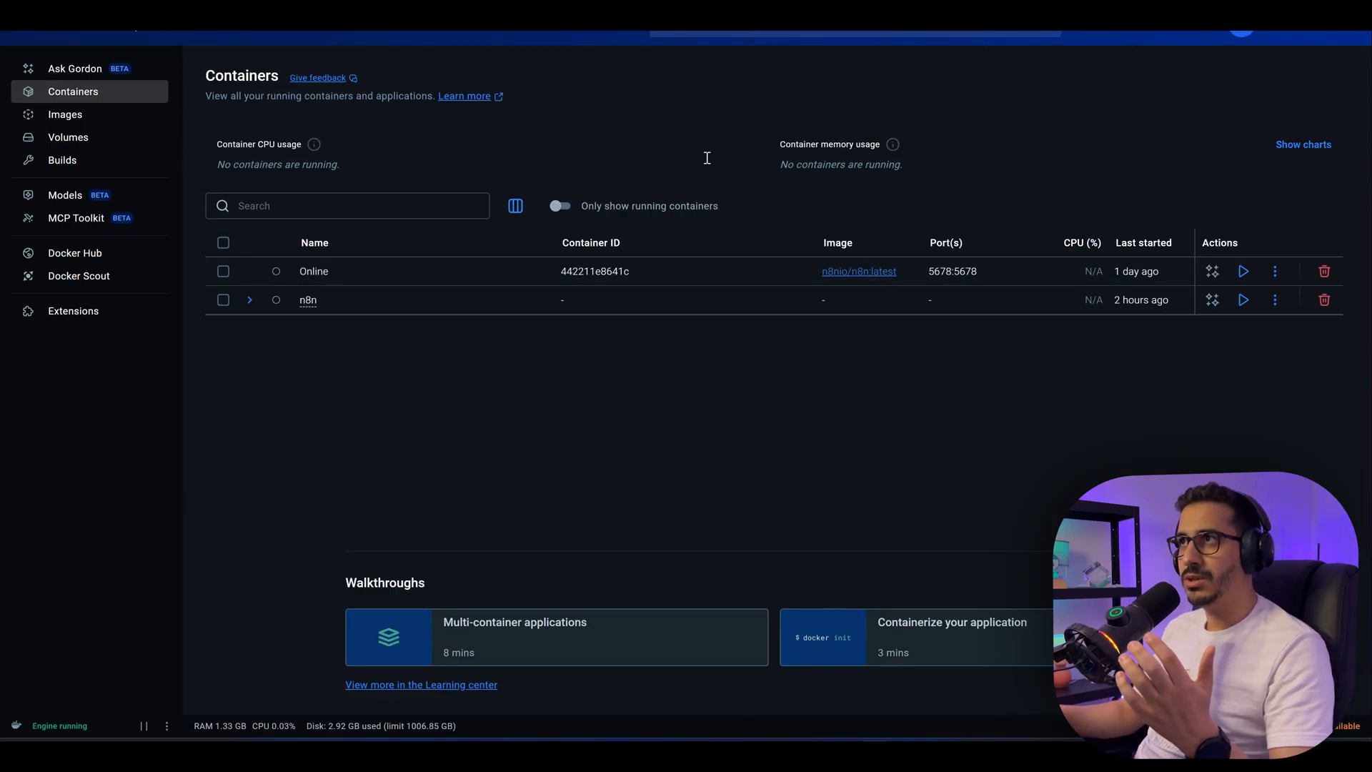
{"action": "key", "text": "alt+Tab"}
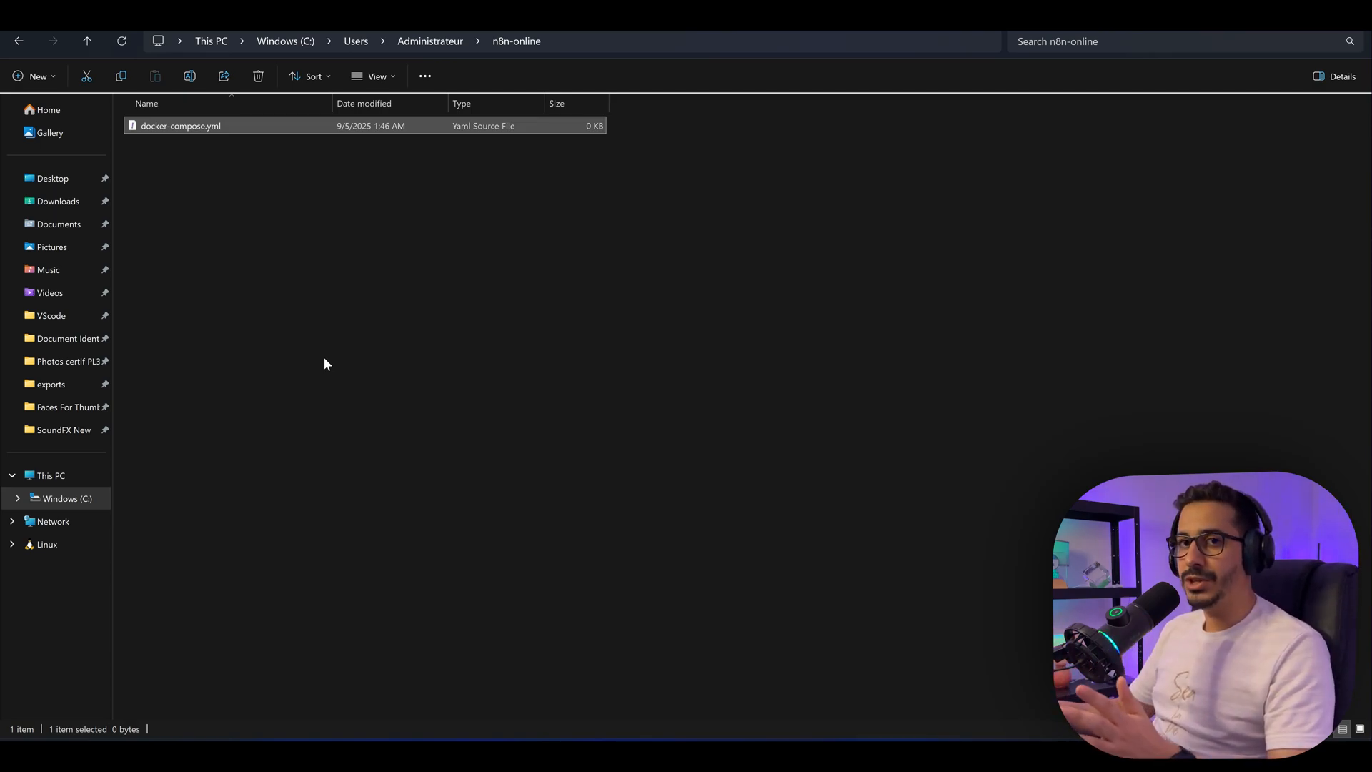
Step: Paste the n8n compose configuration into docker-compose.yml in VS Code and zoom in
{"action": "double_click", "coordinate": [232, 122]}
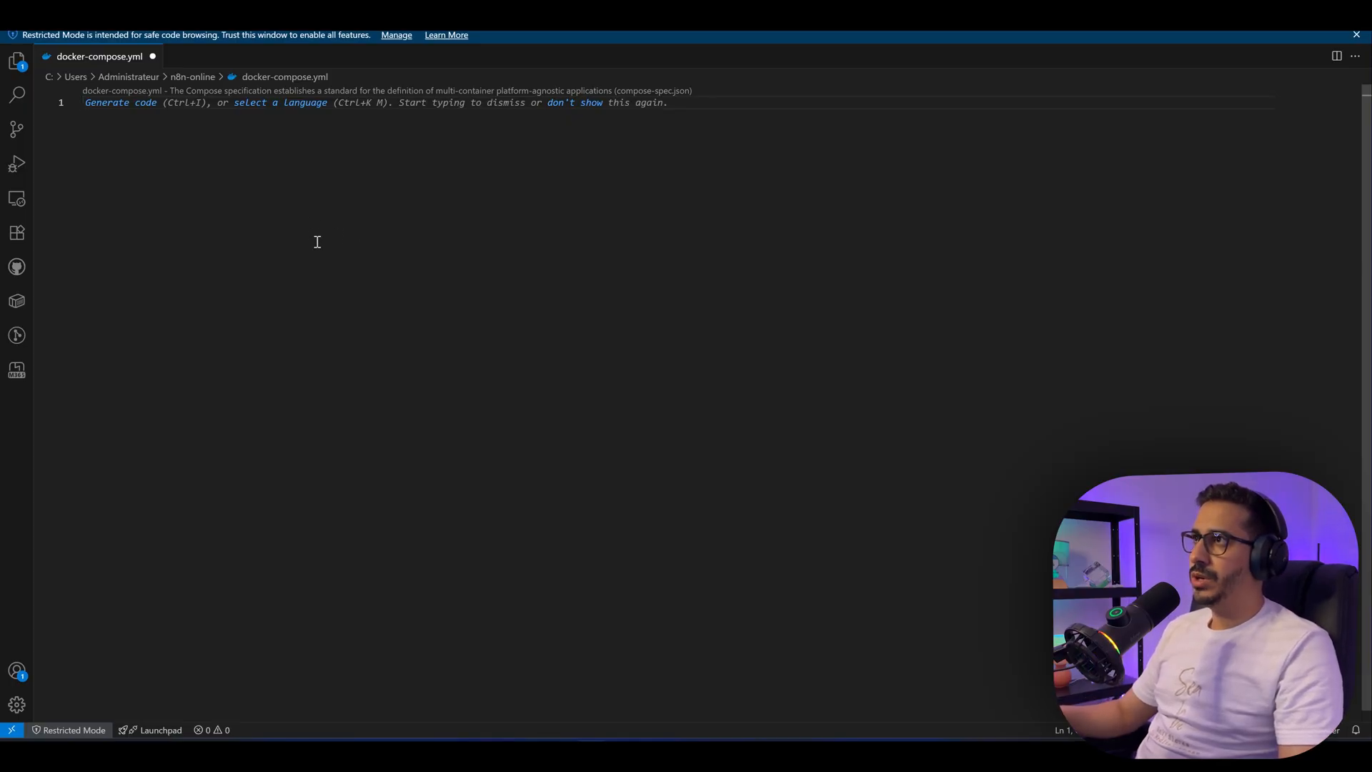
{"action": "key", "text": "ctrl+v"}
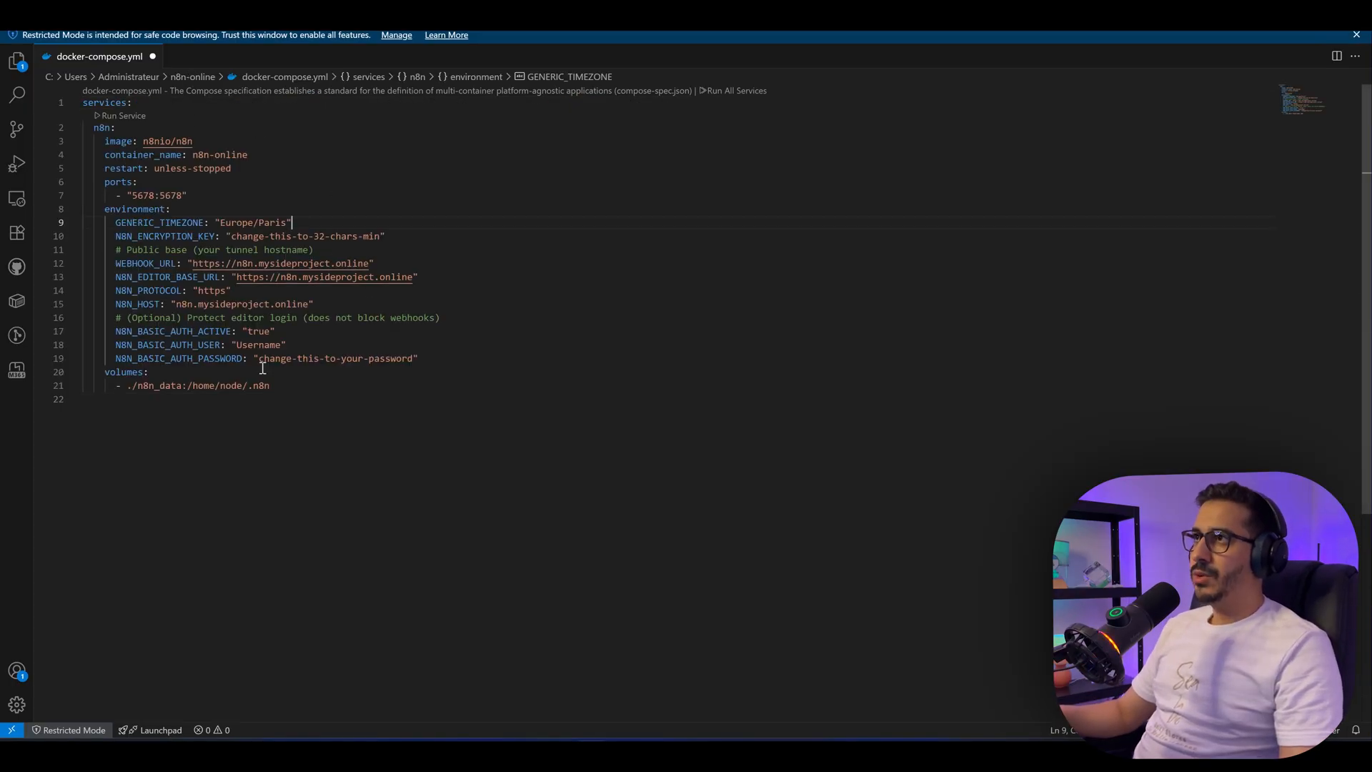
{"action": "left_click", "coordinate": [355, 385]}
{"action": "key", "text": "ctrl+plus"}
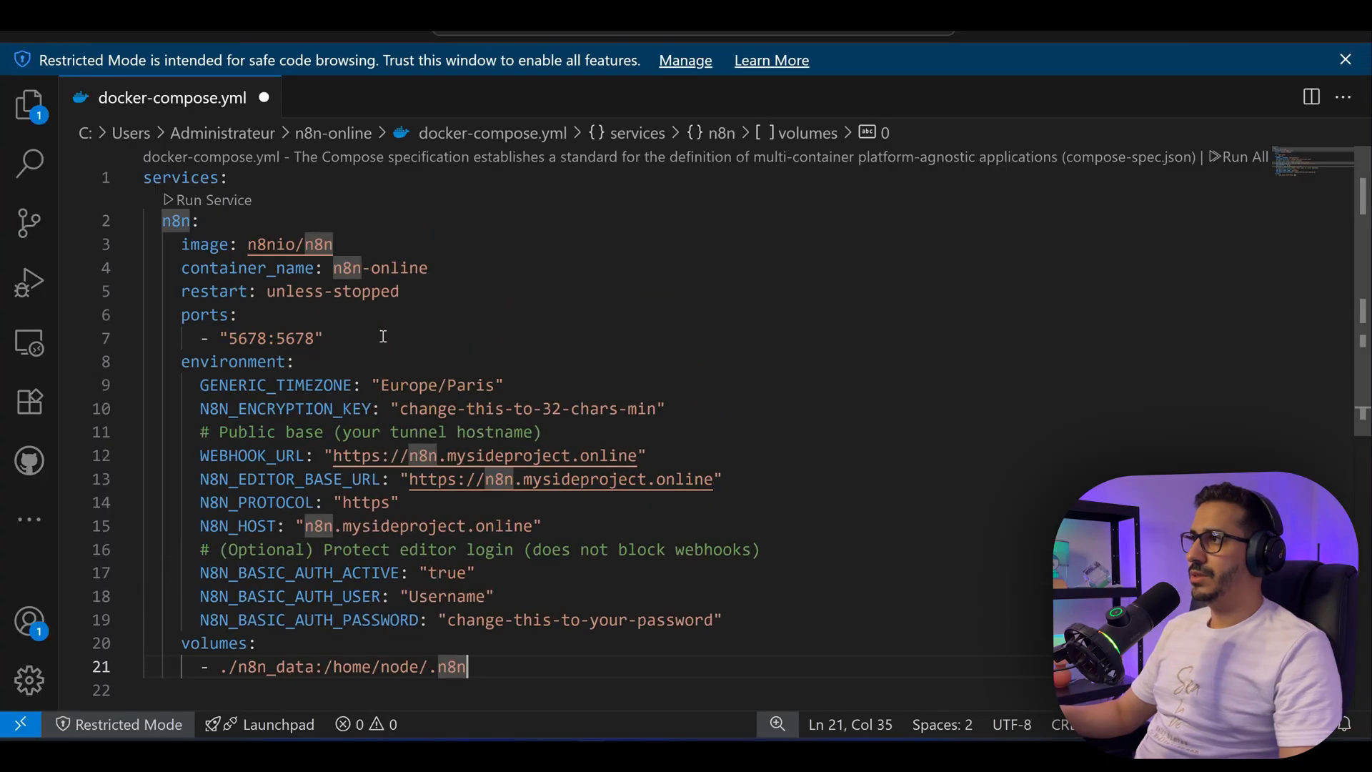
Step: Check the container name n8n-online and port 5678 against the Docker container list
{"action": "left_click", "coordinate": [326, 268]}
{"action": "double_click", "coordinate": [397, 268]}
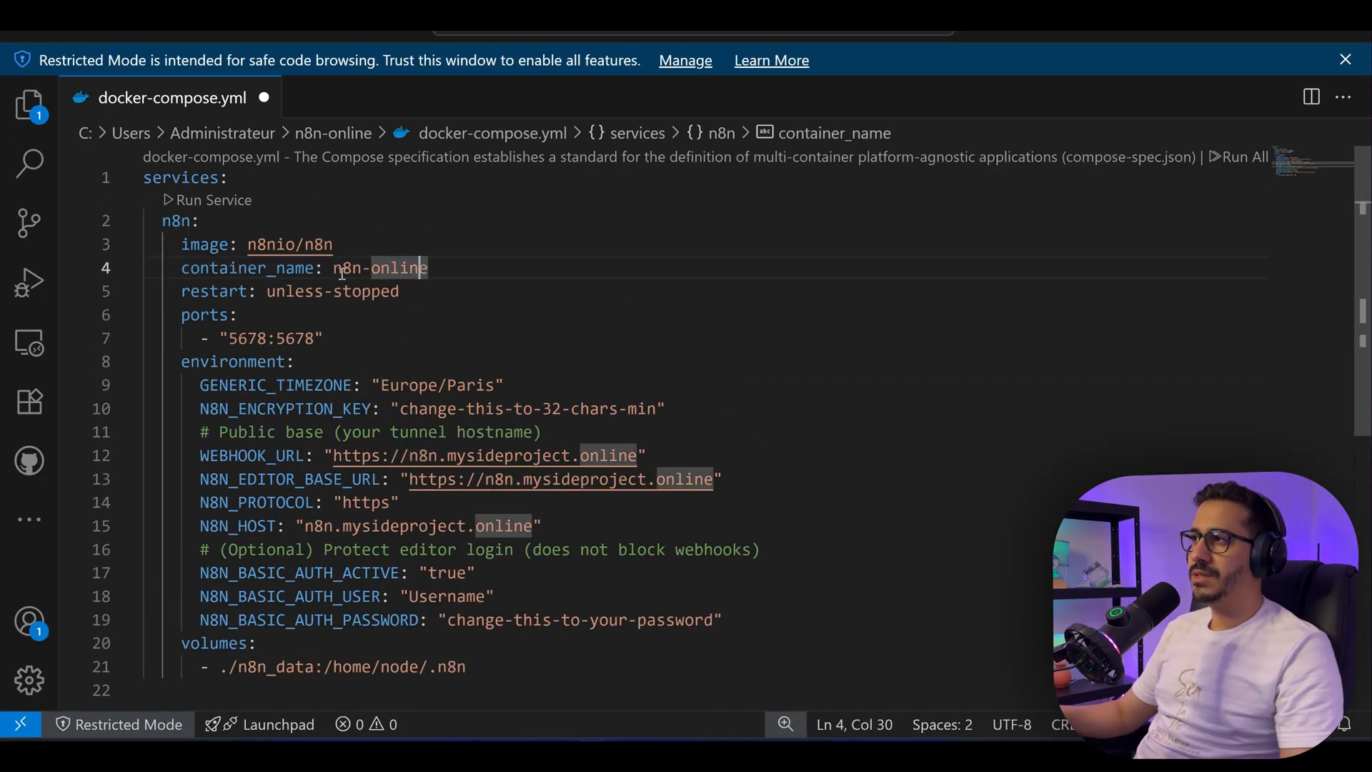
{"action": "left_click_drag", "start_coordinate": [333, 269], "coordinate": [411, 269]}
{"action": "key", "text": "alt+Tab"}
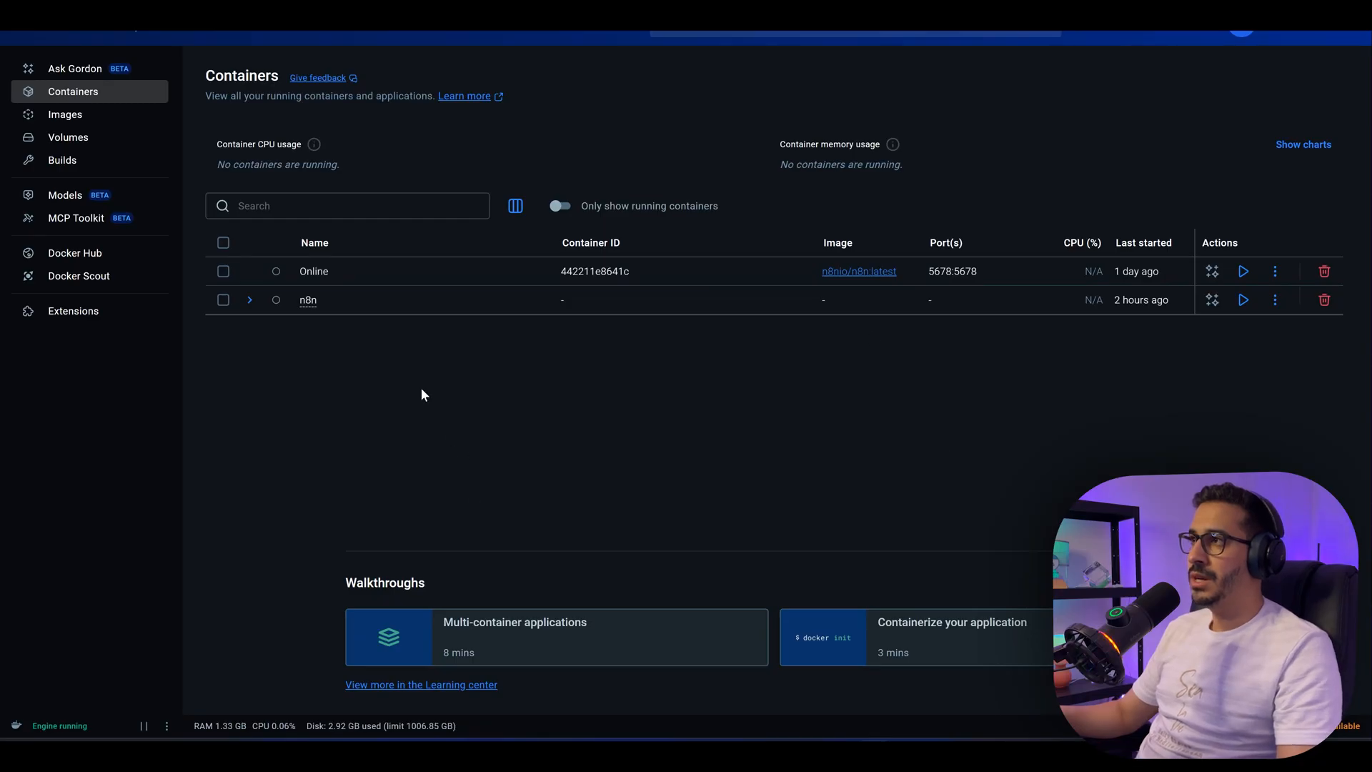
{"action": "key", "text": "alt+Tab"}
{"action": "left_click", "coordinate": [395, 269]}
{"action": "double_click", "coordinate": [348, 268]}
{"action": "key", "text": "alt+Tab"}
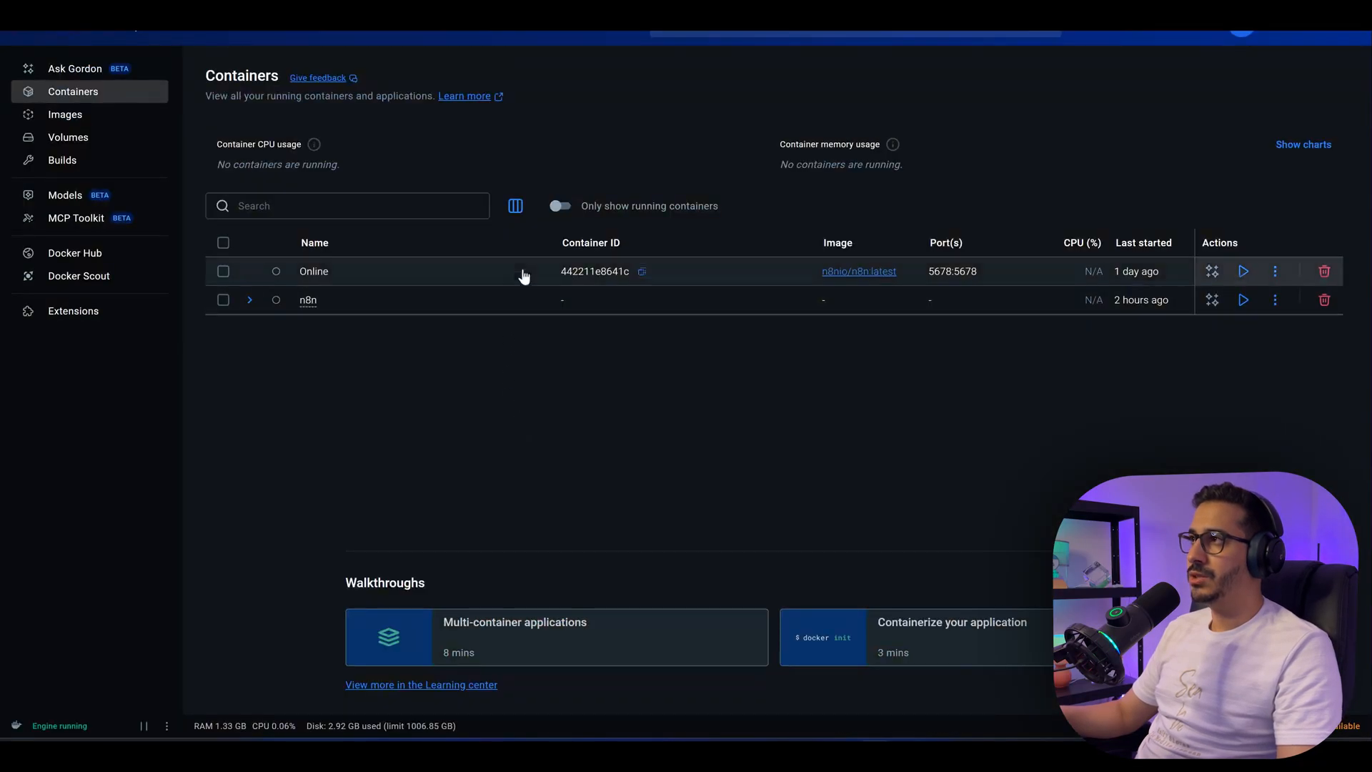
{"action": "key", "text": "alt+Tab"}
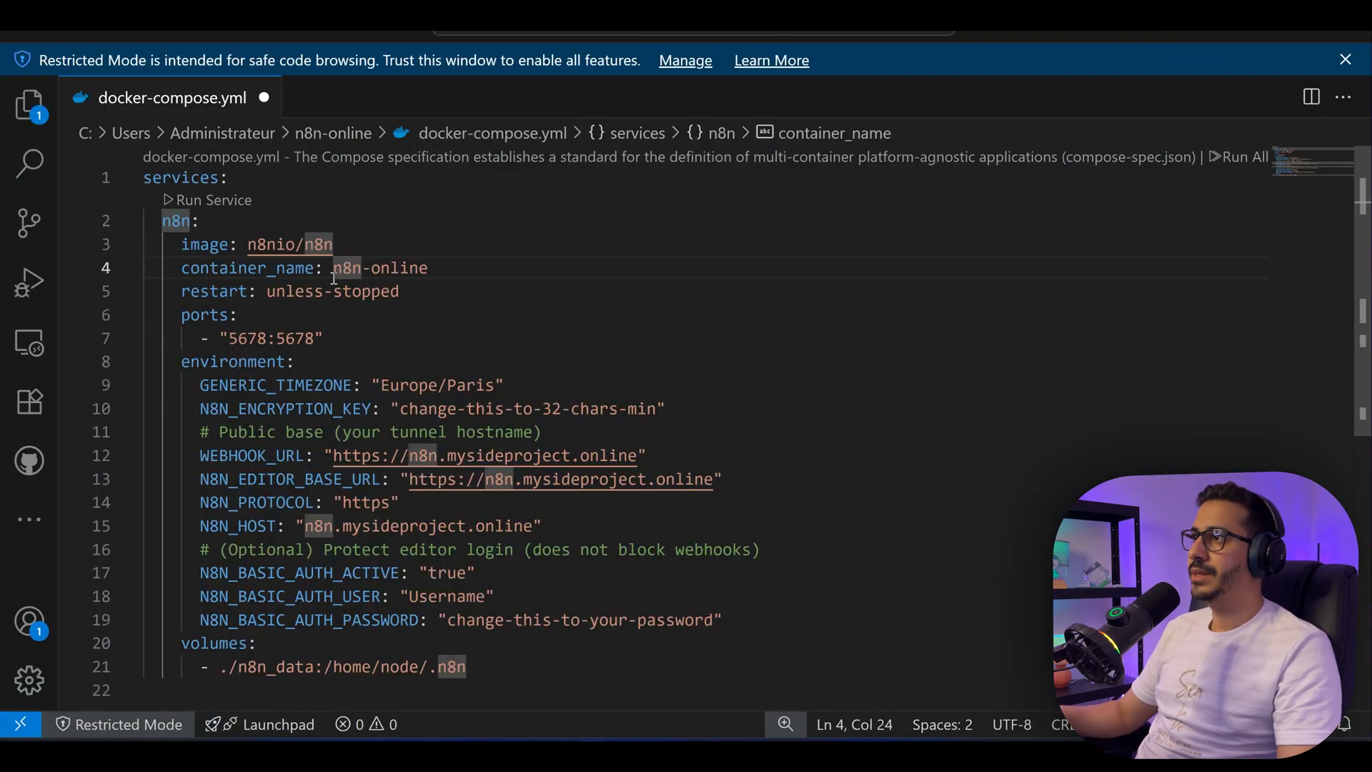
{"action": "scroll", "coordinate": [339, 312], "scroll_direction": "down", "scroll_amount": 1}
{"action": "left_click", "coordinate": [276, 266]}
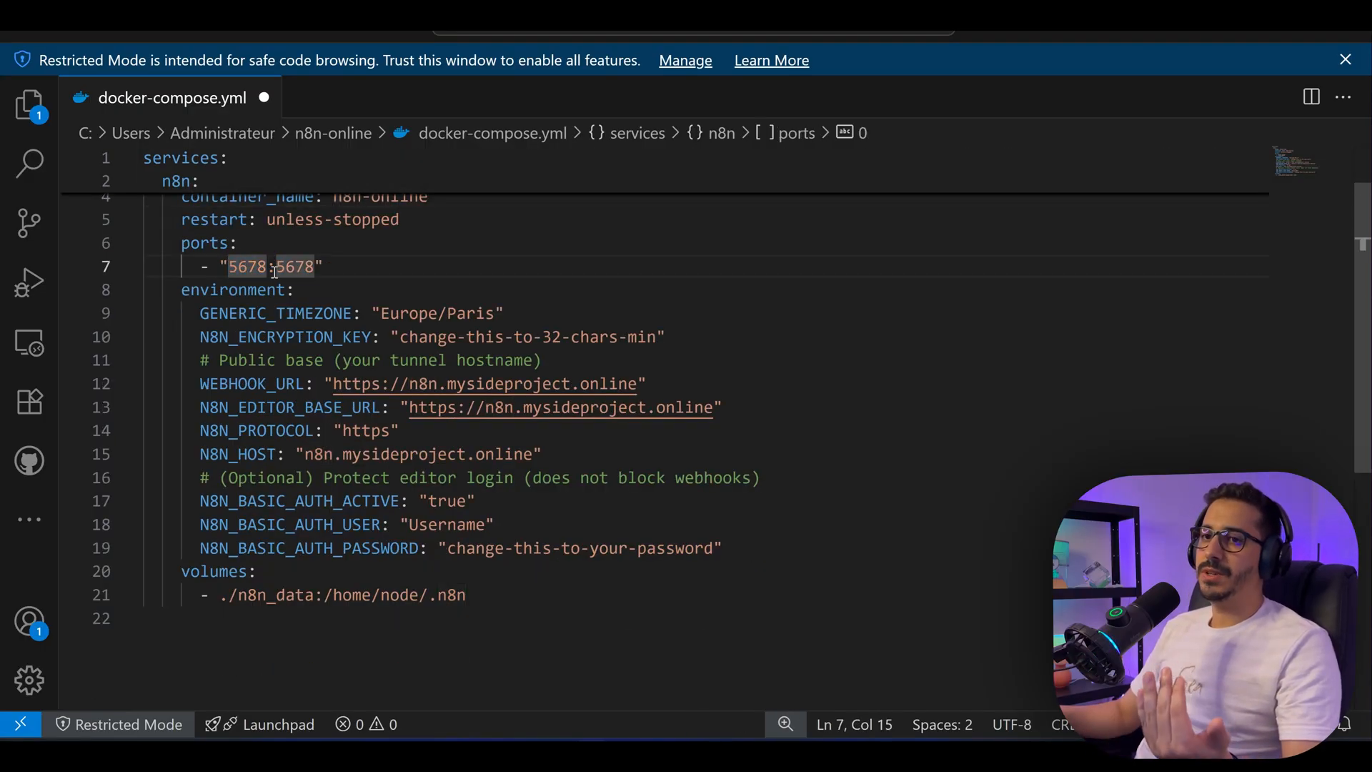
{"action": "mouse_move", "coordinate": [248, 266]}
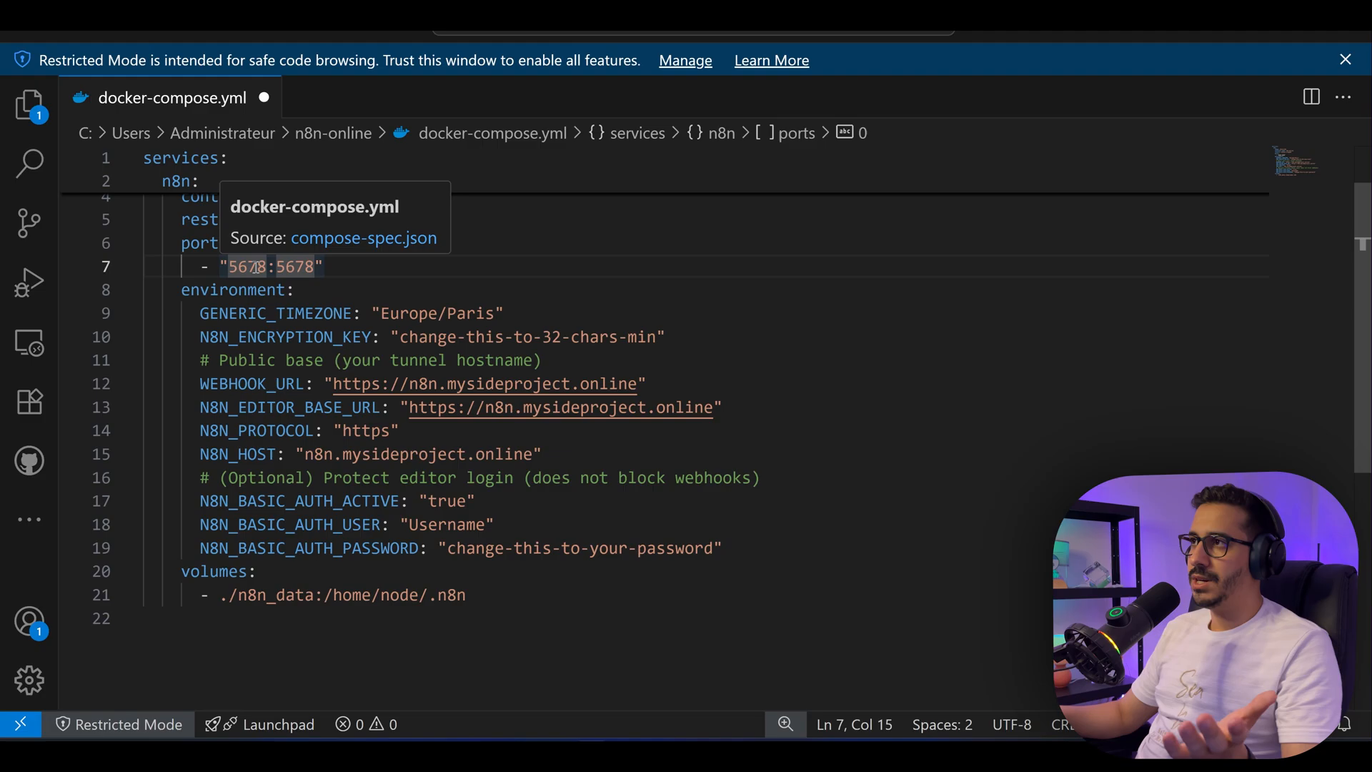
Step: Review the encryption key placeholder, HTTPS protocol and the n8n.mysideproject.online editor base URL
{"action": "left_click", "coordinate": [426, 289]}
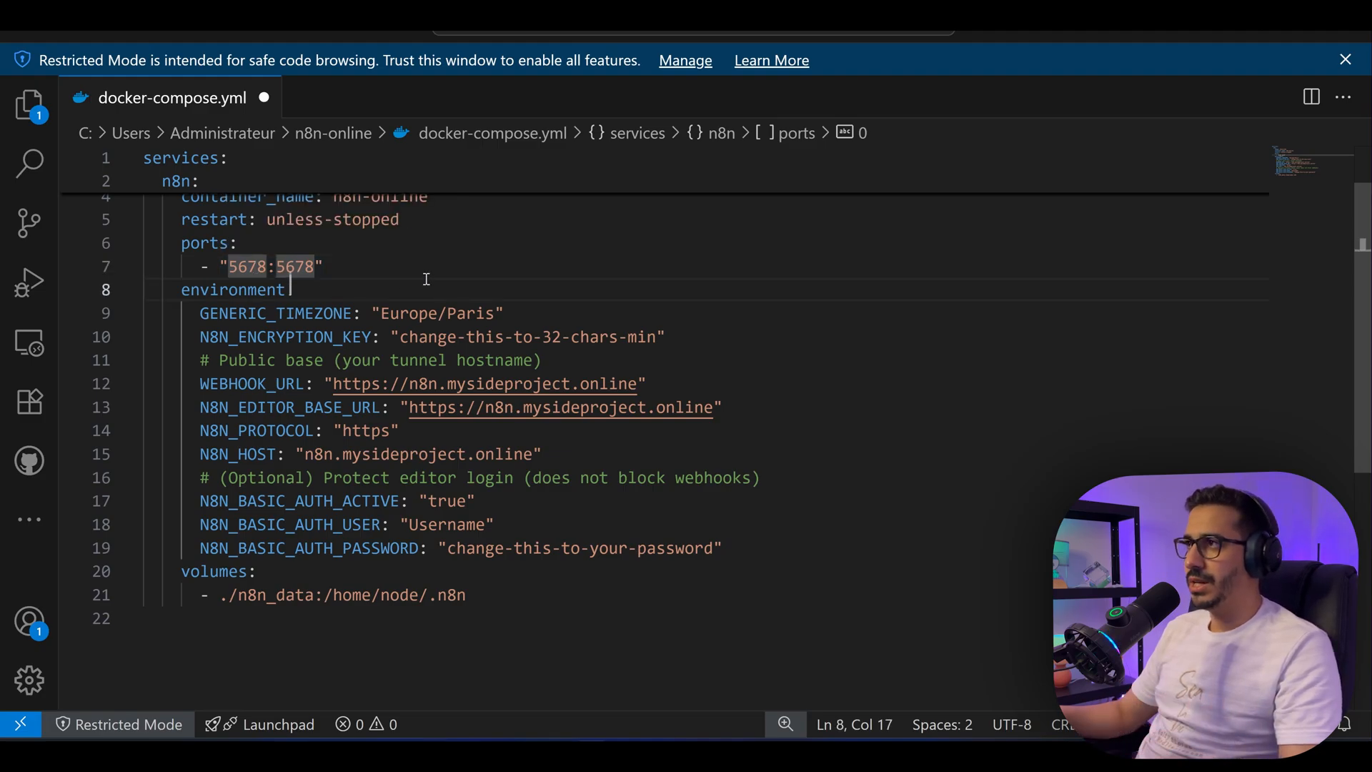
{"action": "left_click_drag", "start_coordinate": [570, 337], "coordinate": [615, 337]}
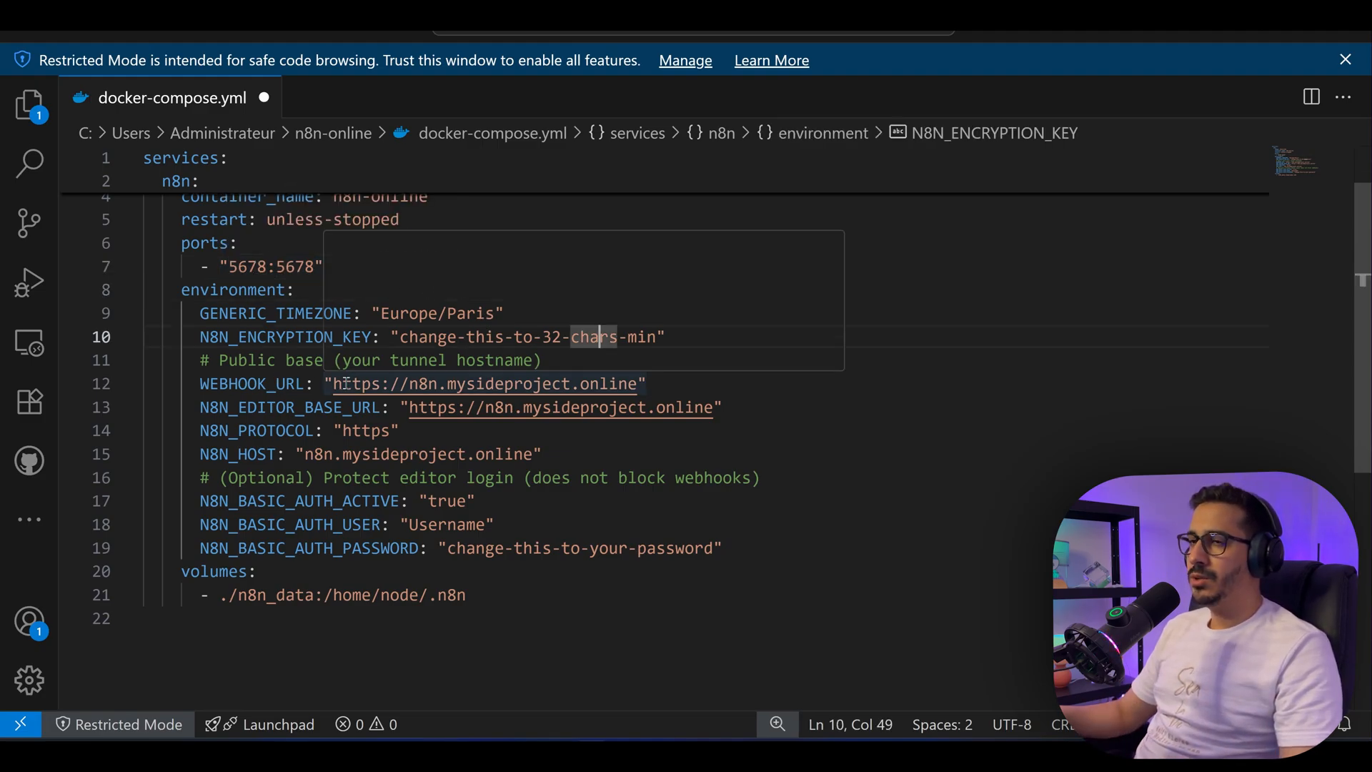
{"action": "left_click", "coordinate": [724, 408]}
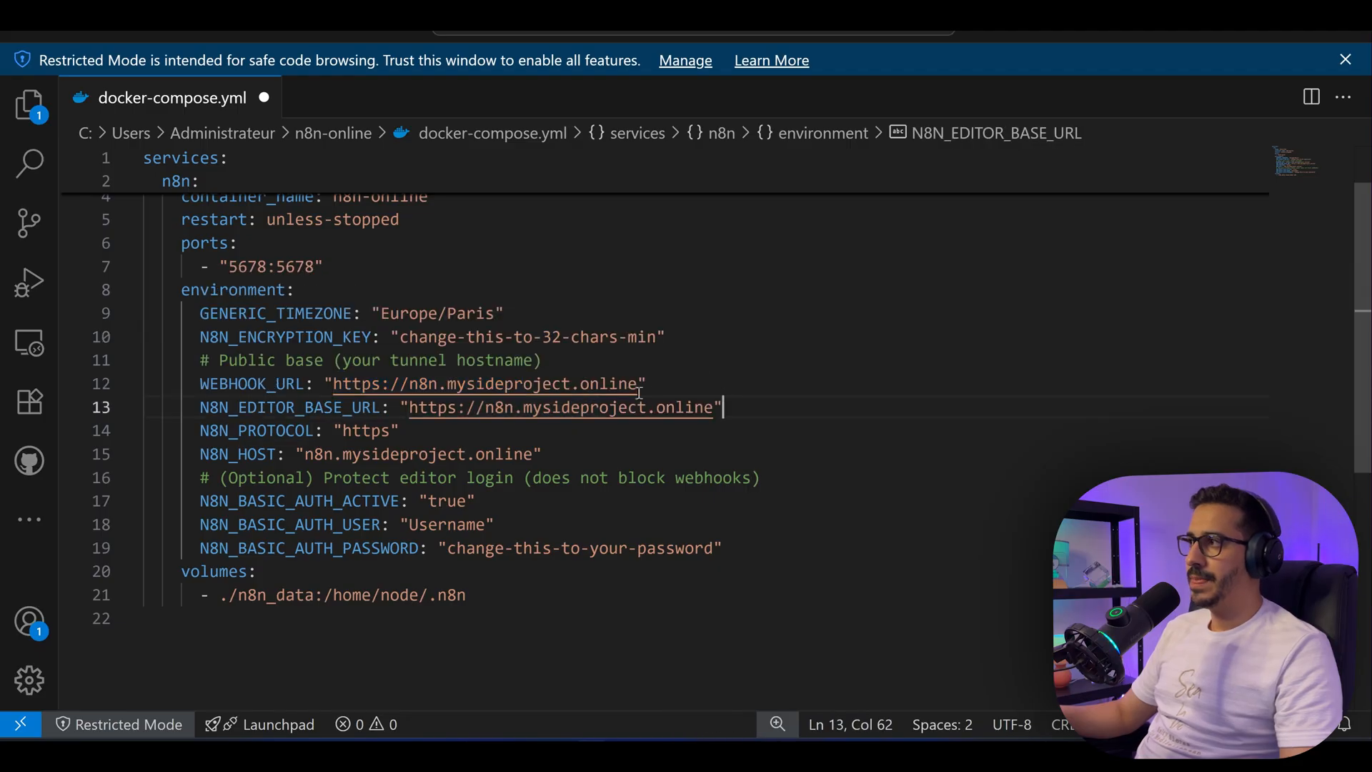
{"action": "double_click", "coordinate": [537, 384]}
{"action": "double_click", "coordinate": [354, 385]}
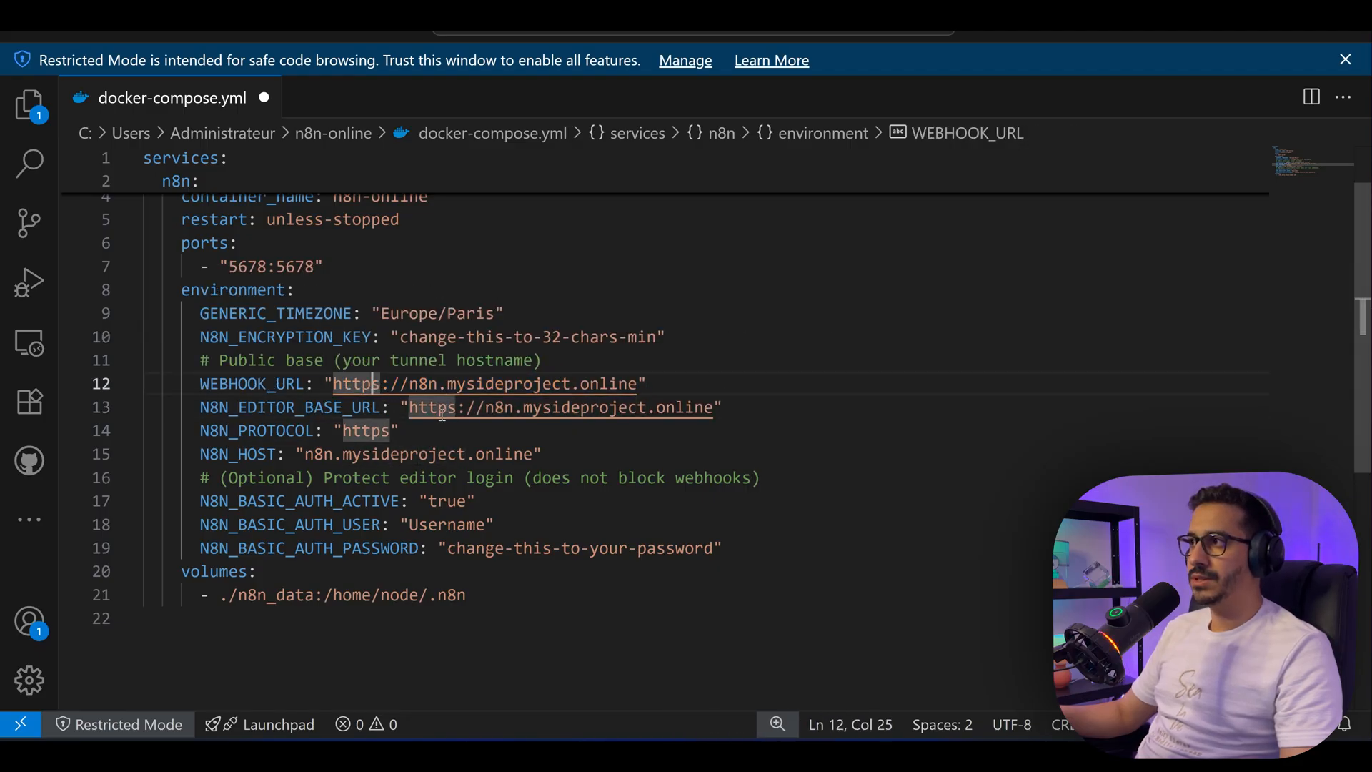
{"action": "left_click", "coordinate": [420, 408]}
{"action": "left_click_drag", "start_coordinate": [412, 408], "coordinate": [708, 407]}
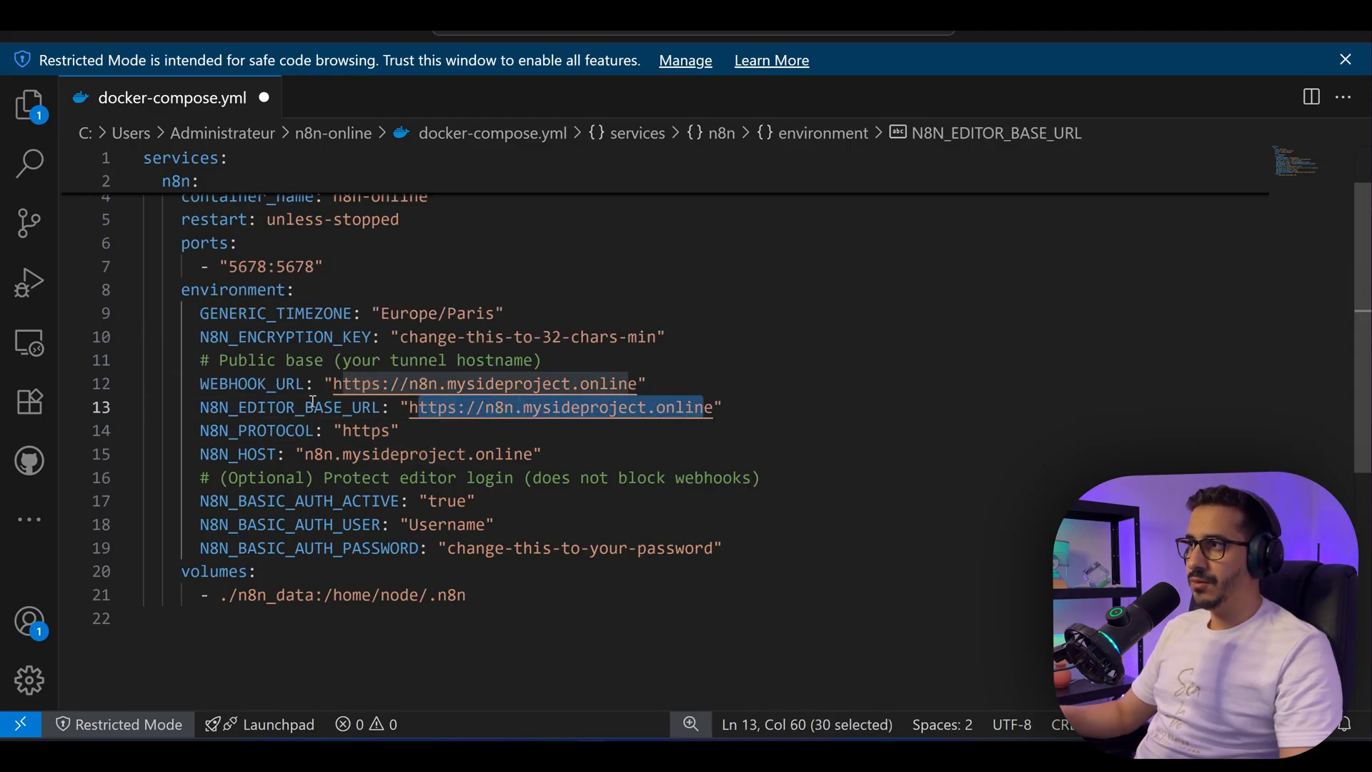
Step: Review the basic auth username and N8N_HOST values, save docker-compose.yml, and return to the folder
{"action": "left_click", "coordinate": [461, 525]}
{"action": "left_click", "coordinate": [446, 548]}
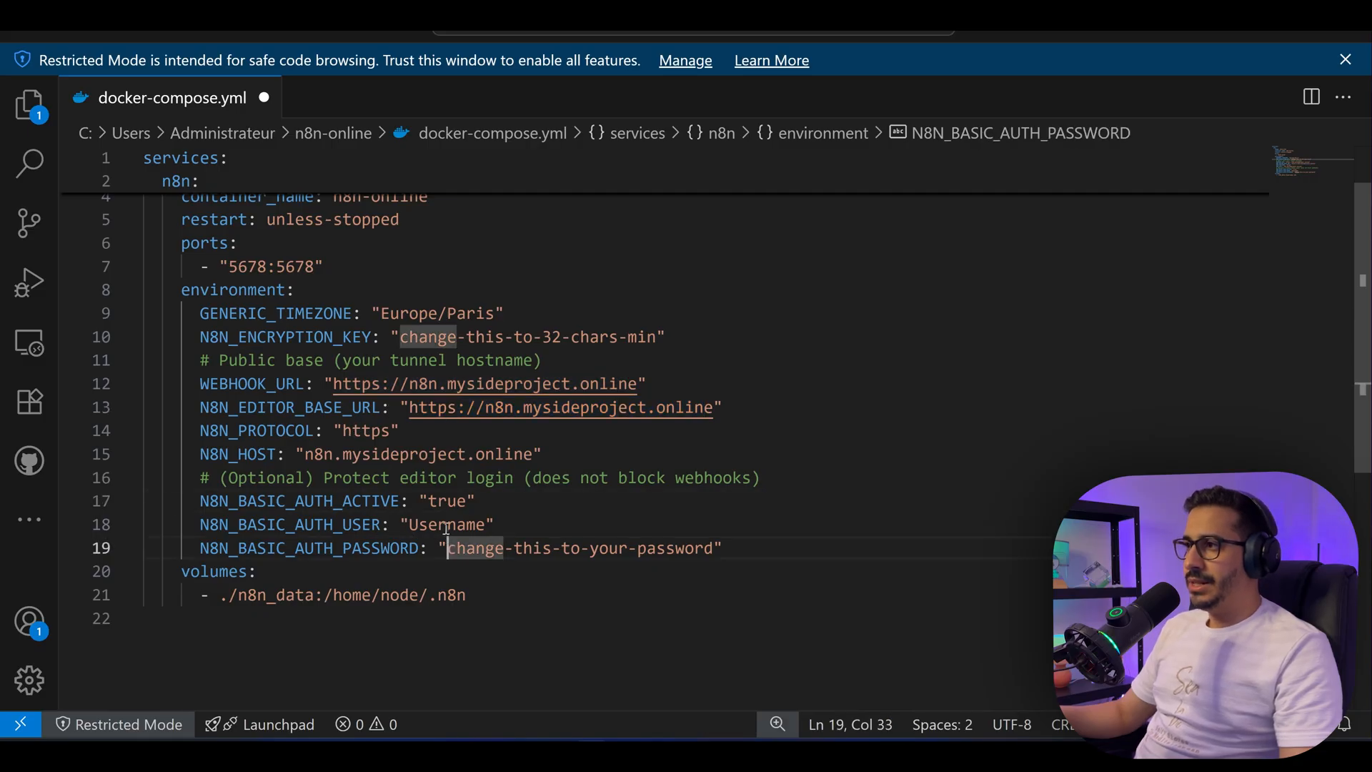
{"action": "double_click", "coordinate": [441, 525]}
{"action": "left_click", "coordinate": [443, 525]}
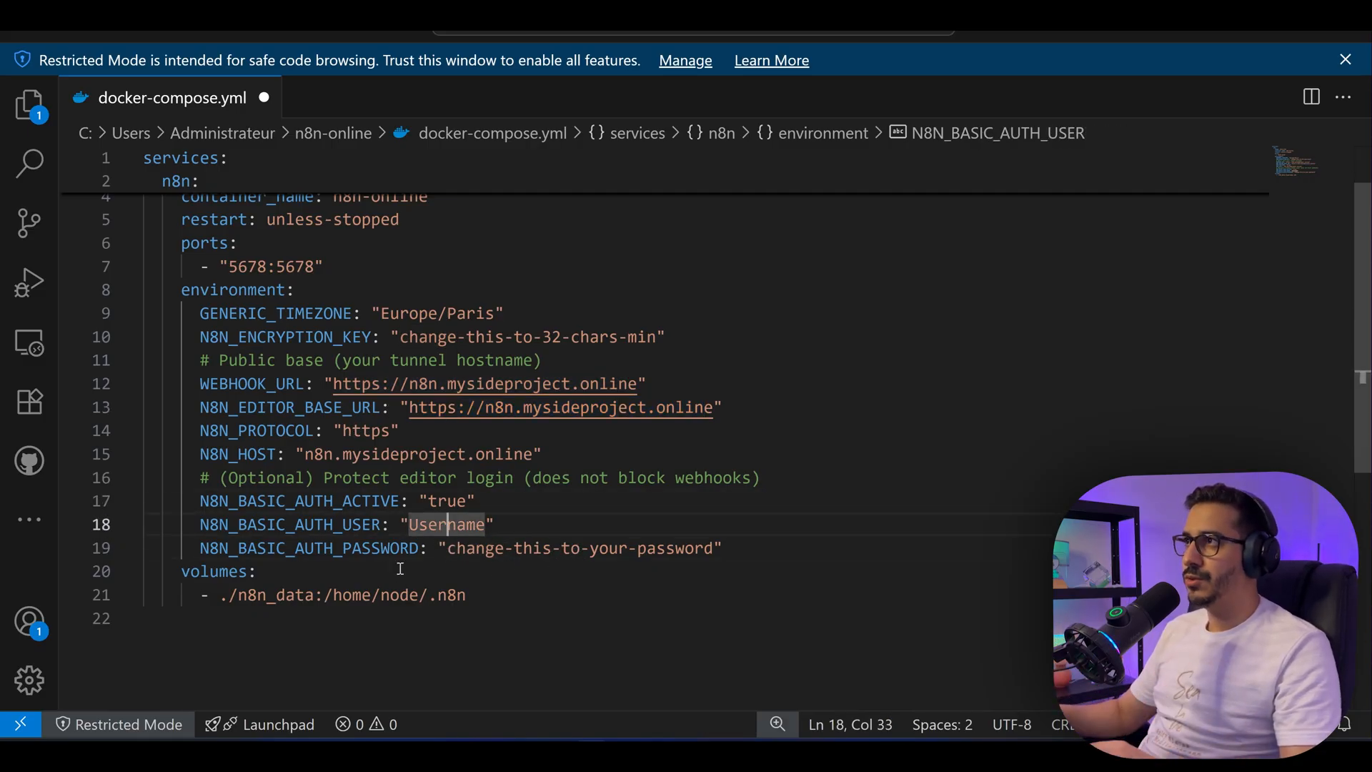
{"action": "key", "text": "ctrl+s"}
{"action": "left_click", "coordinate": [736, 454]}
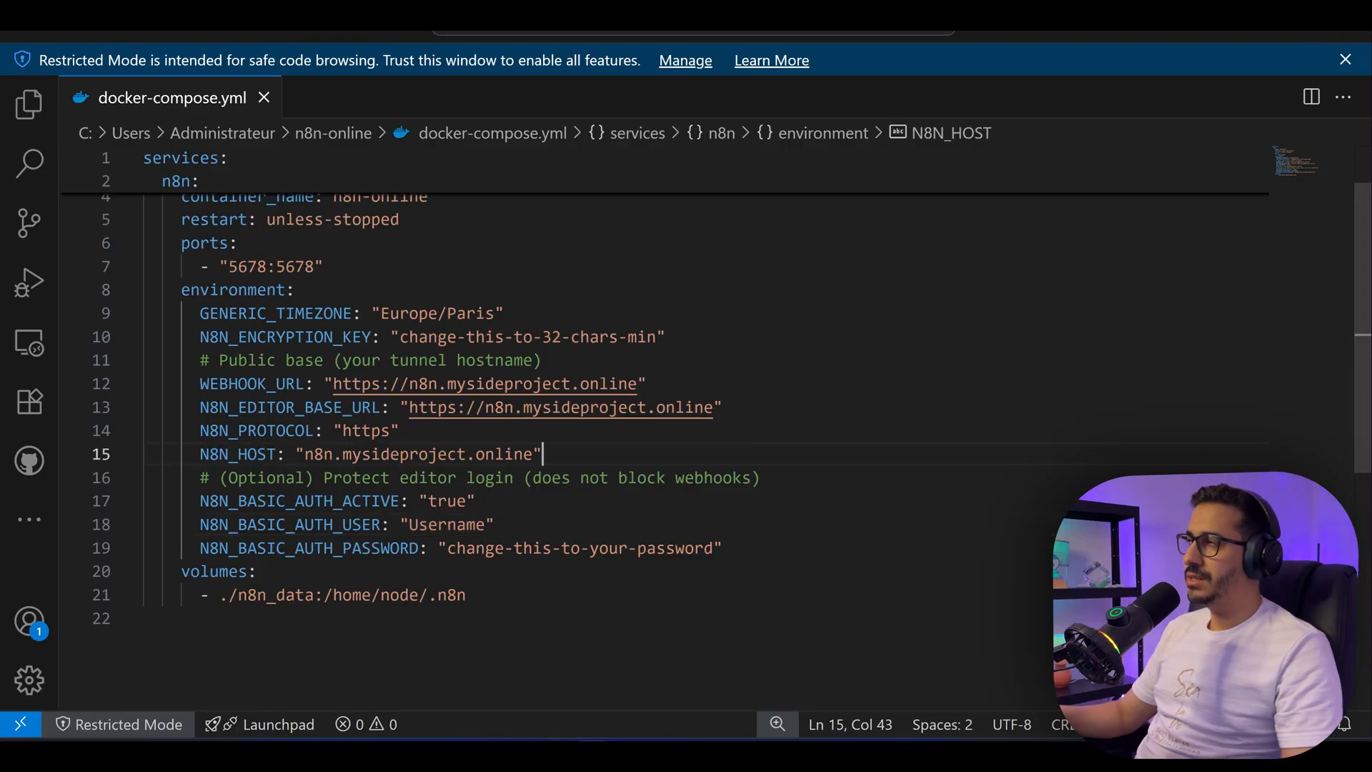
{"action": "key", "text": "alt+Tab"}
{"action": "key", "text": "alt+Tab"}
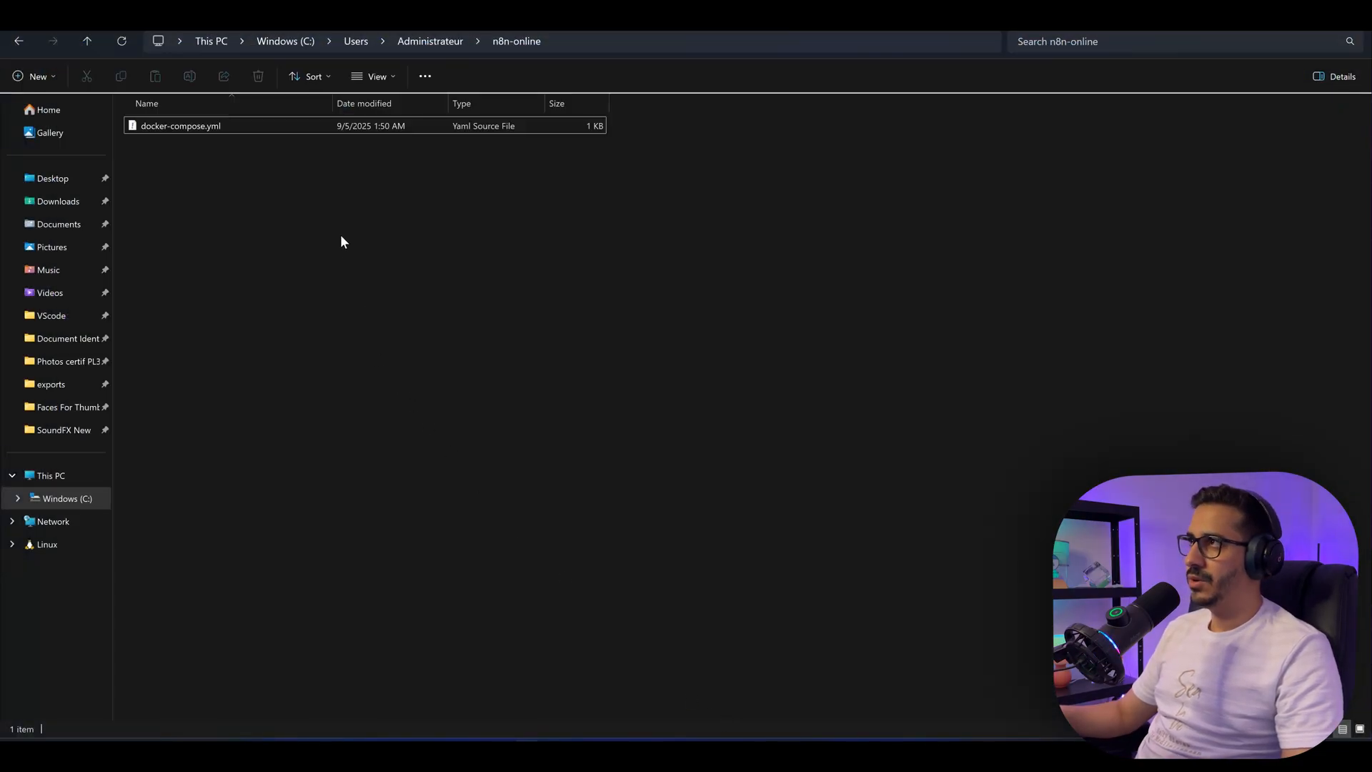
Step: Run docker compose up -d in a PowerShell opened in n8n-online and check the container in Docker Desktop
{"action": "right_click", "coordinate": [342, 242]}
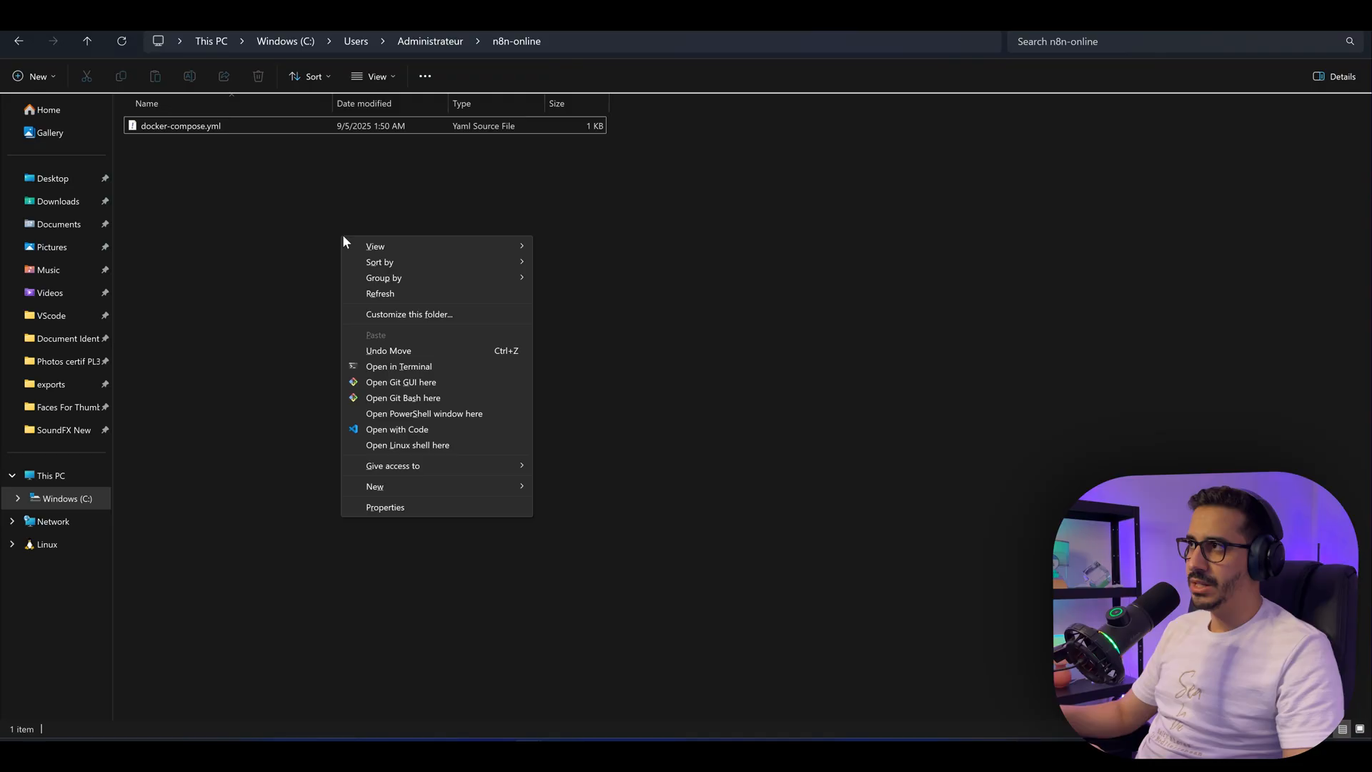
{"action": "left_click", "coordinate": [420, 367]}
{"action": "type", "text": "ker comp"}
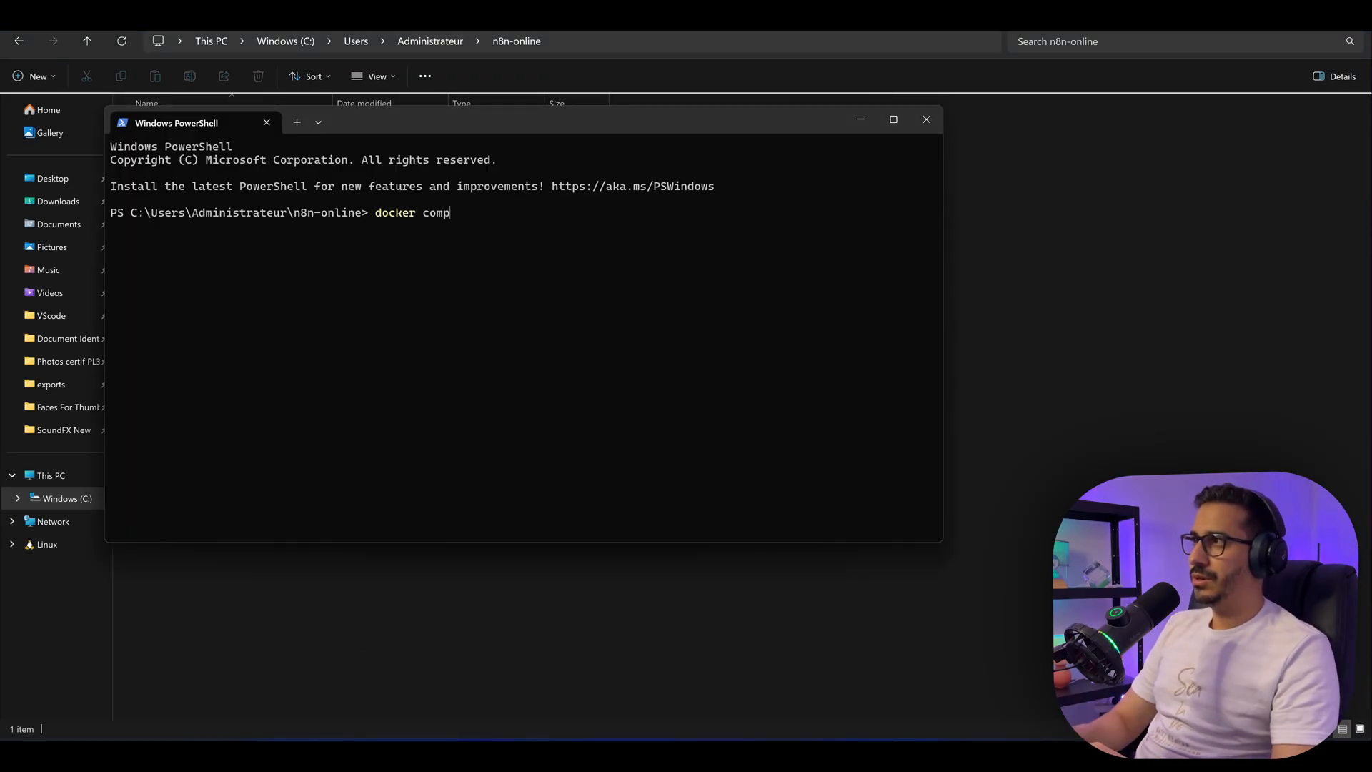
{"action": "type", "text": "ose up -d"}
{"action": "key", "text": "Return"}
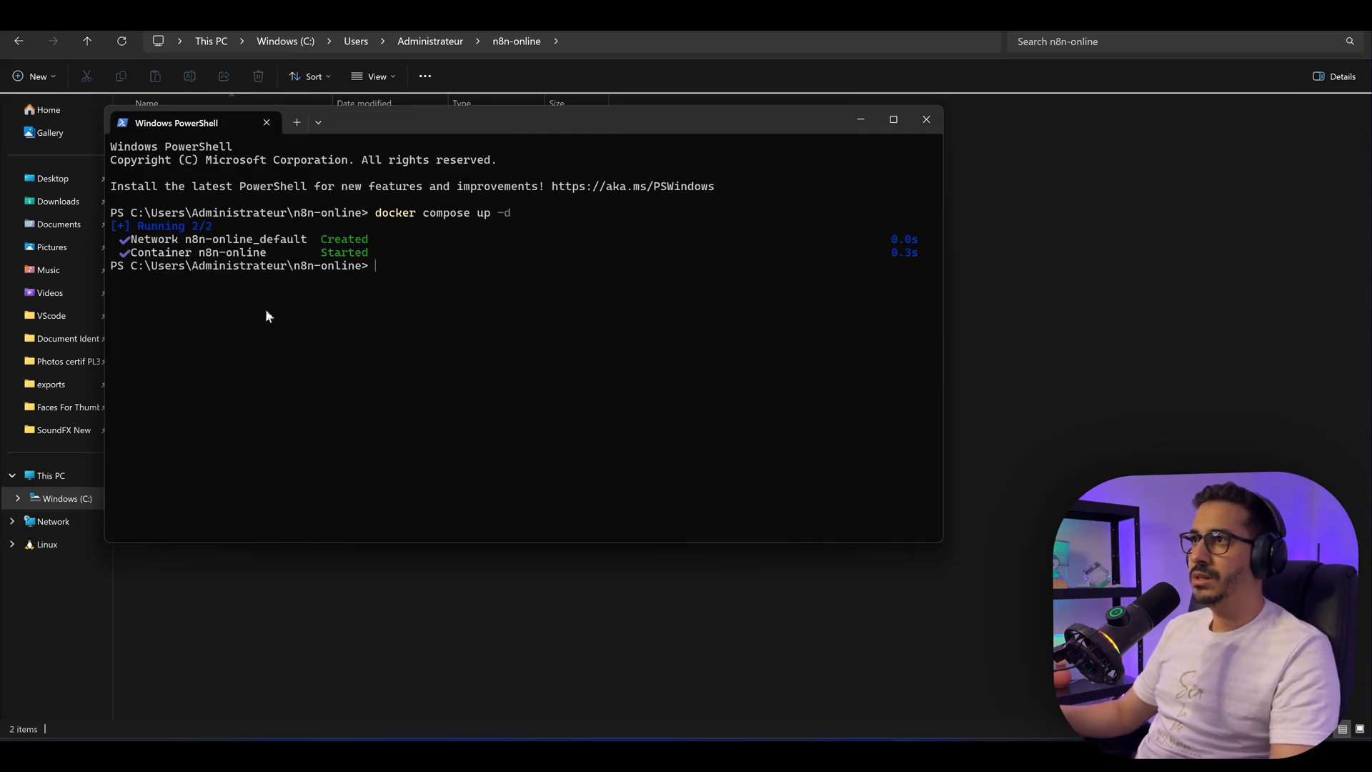
{"action": "key", "text": "alt+Tab"}
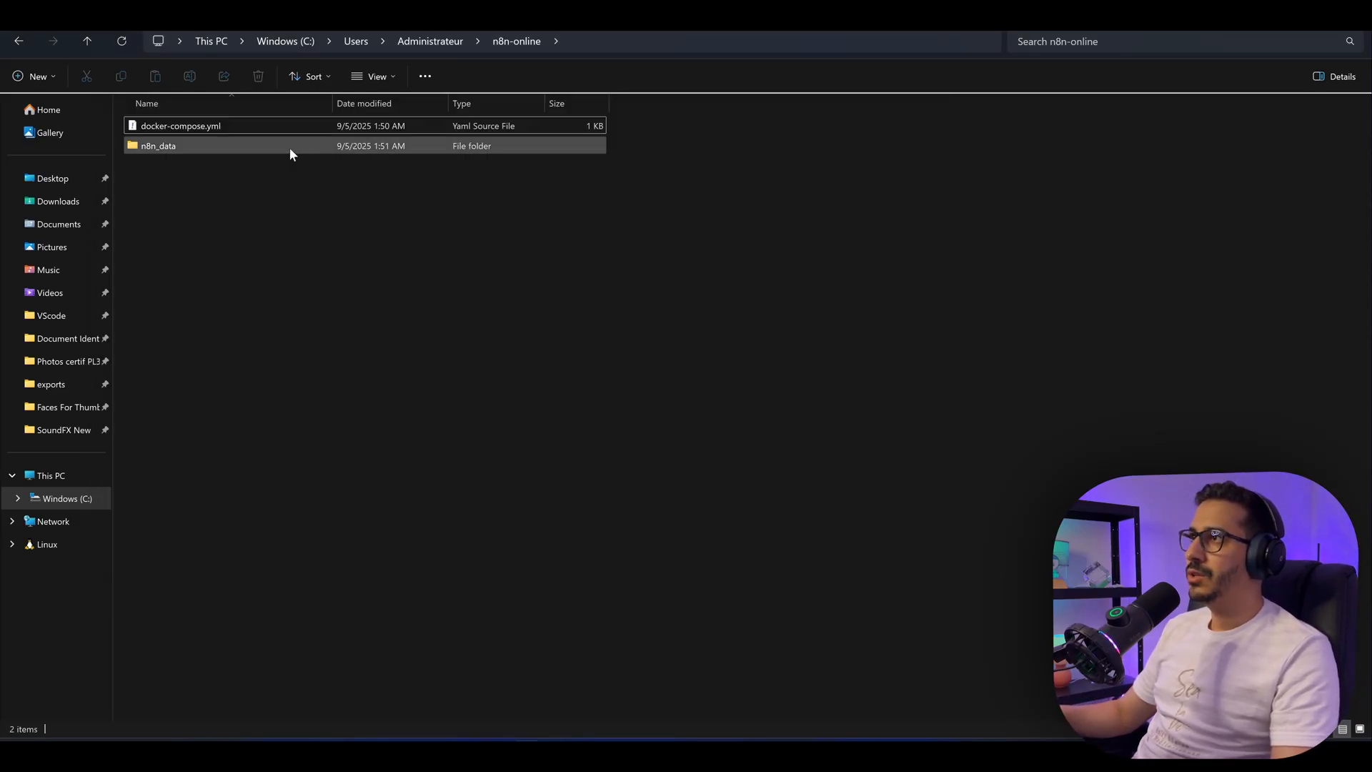
{"action": "key", "text": "alt+Tab"}
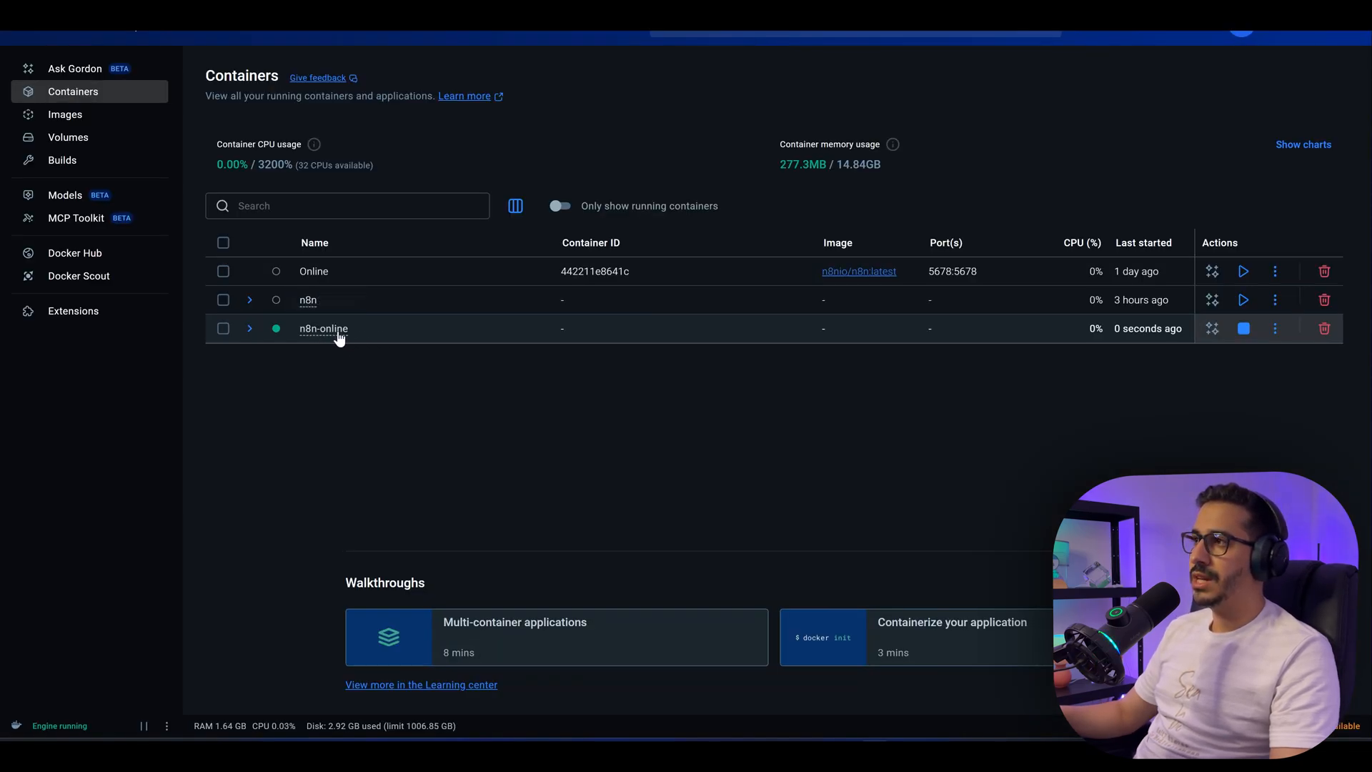
{"action": "key", "text": "alt+Tab"}
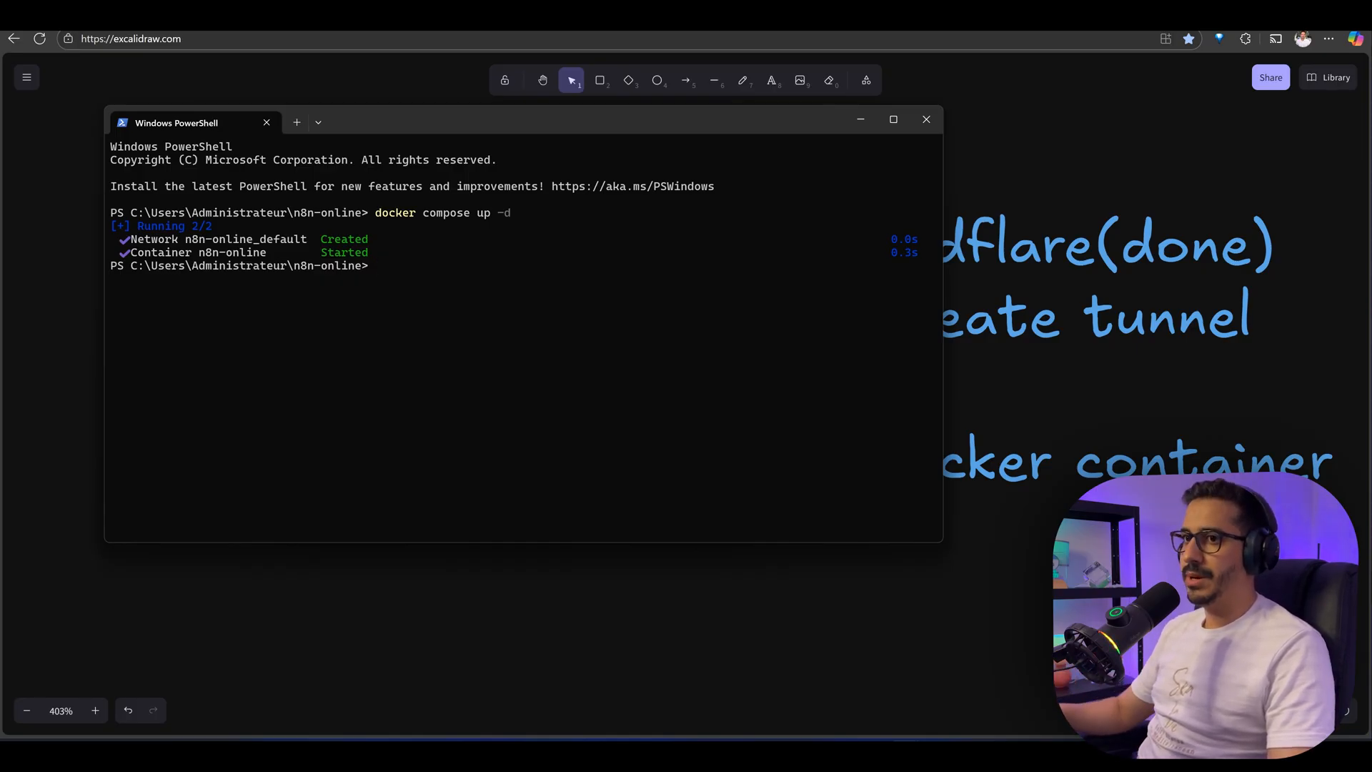
{"action": "type", "text": "cloudflared"}
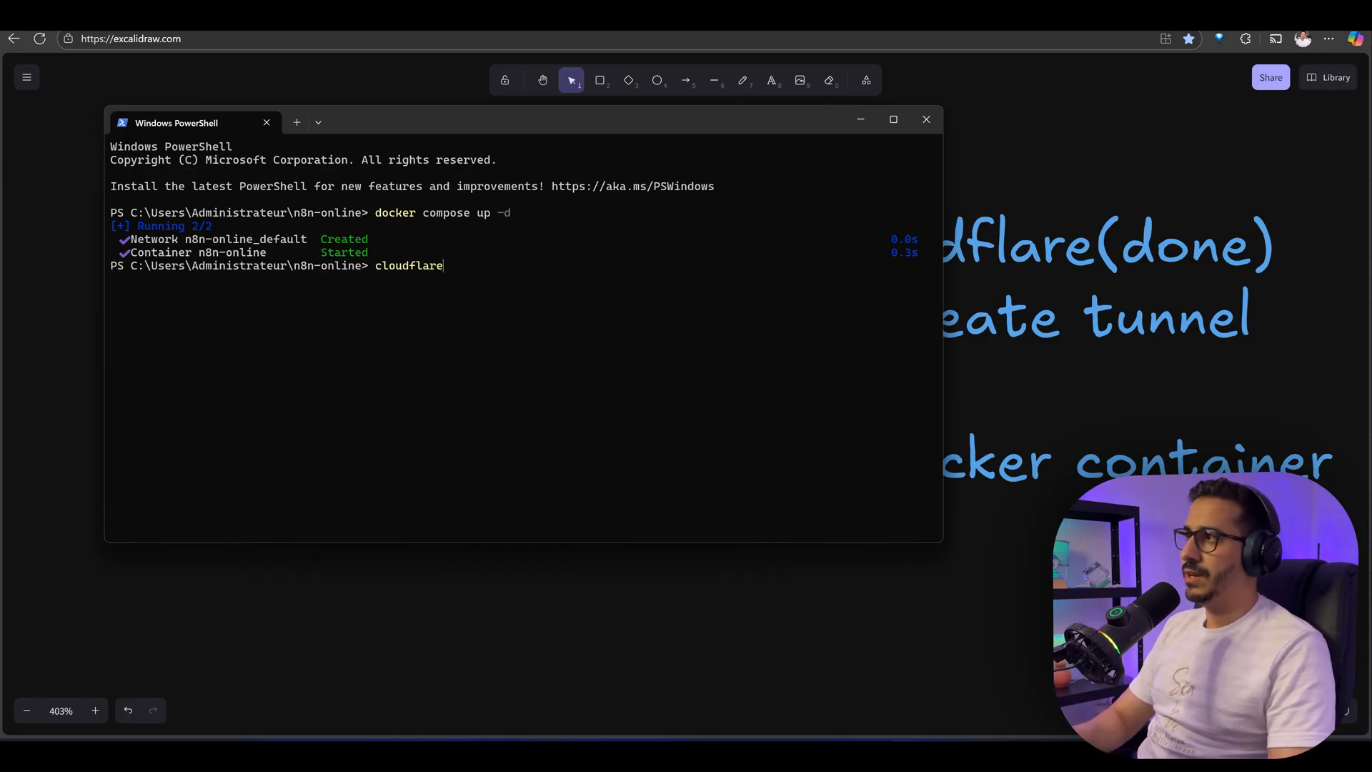
{"action": "type", "text": " tunnel run home-tunnel"}
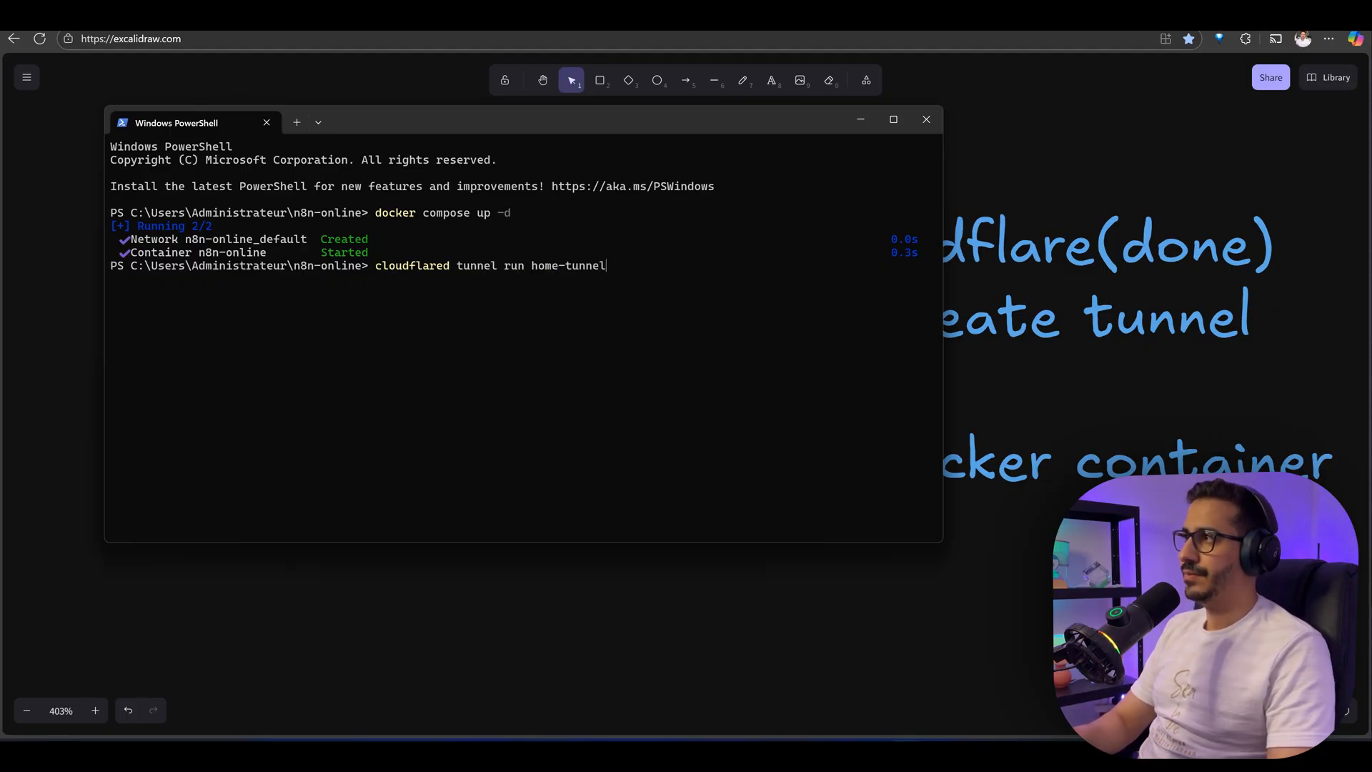
Step: Run cloudflared tunnel run home-tunnel until its four connections are registered
{"action": "key", "text": "Return"}
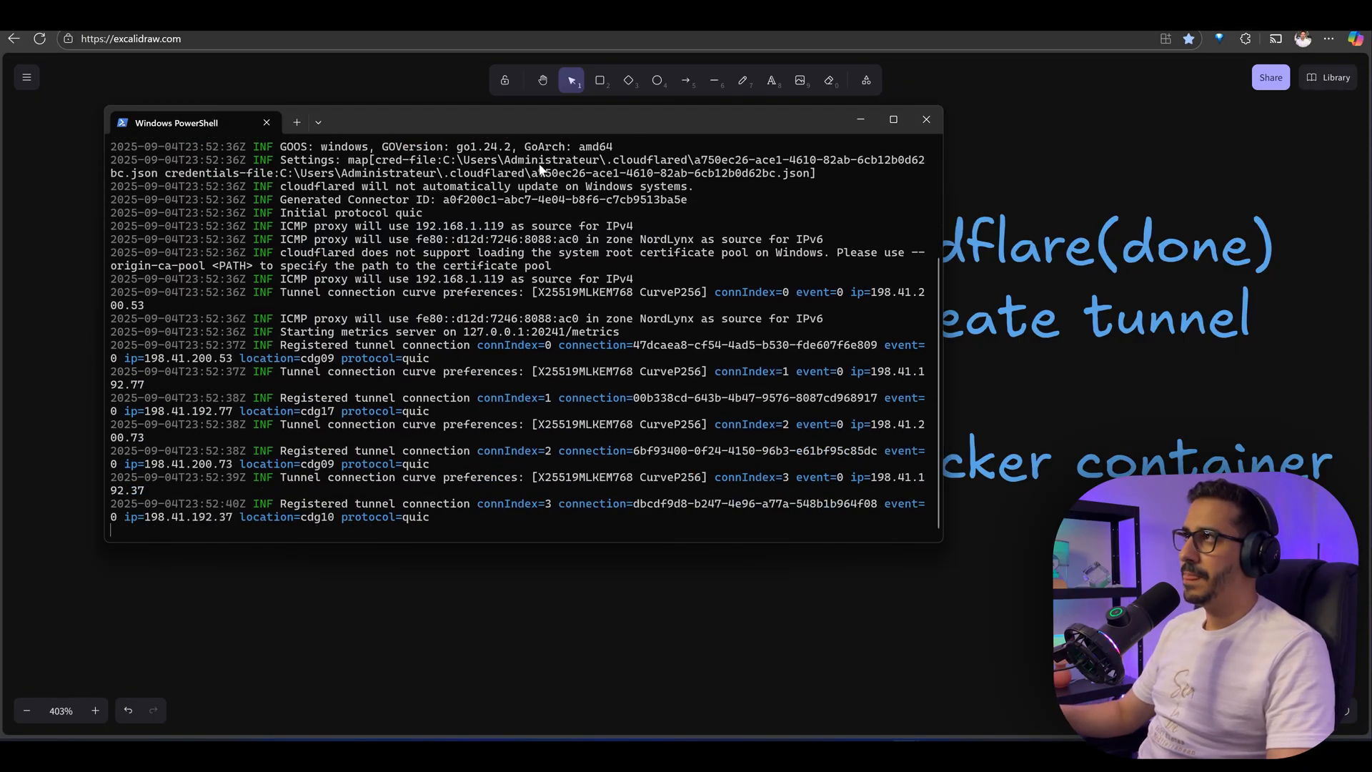
Step: Load n8n.mysideproject.online in a new Edge tab and complete the owner account setup
{"action": "key", "text": "alt+Tab"}
{"action": "key", "text": "ctrl+t"}
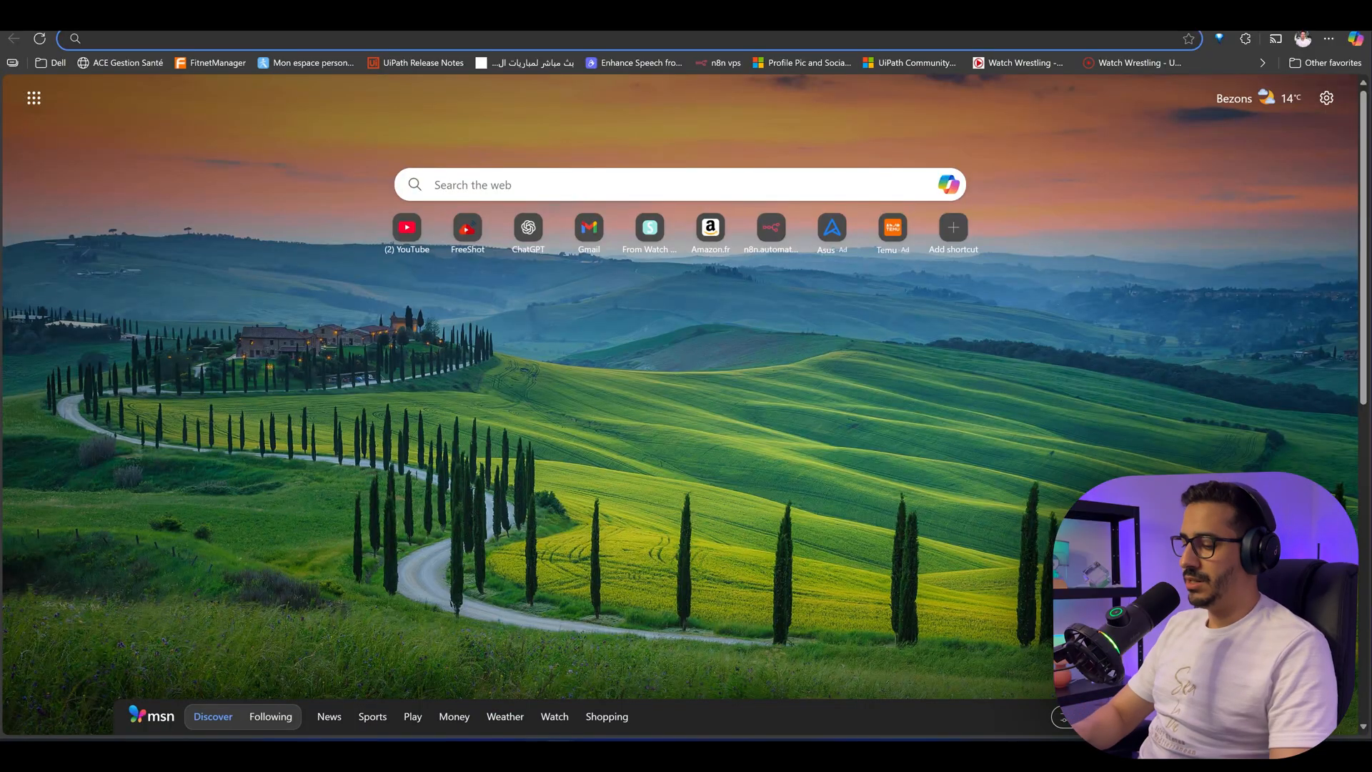
{"action": "type", "text": "n8n.myside"}
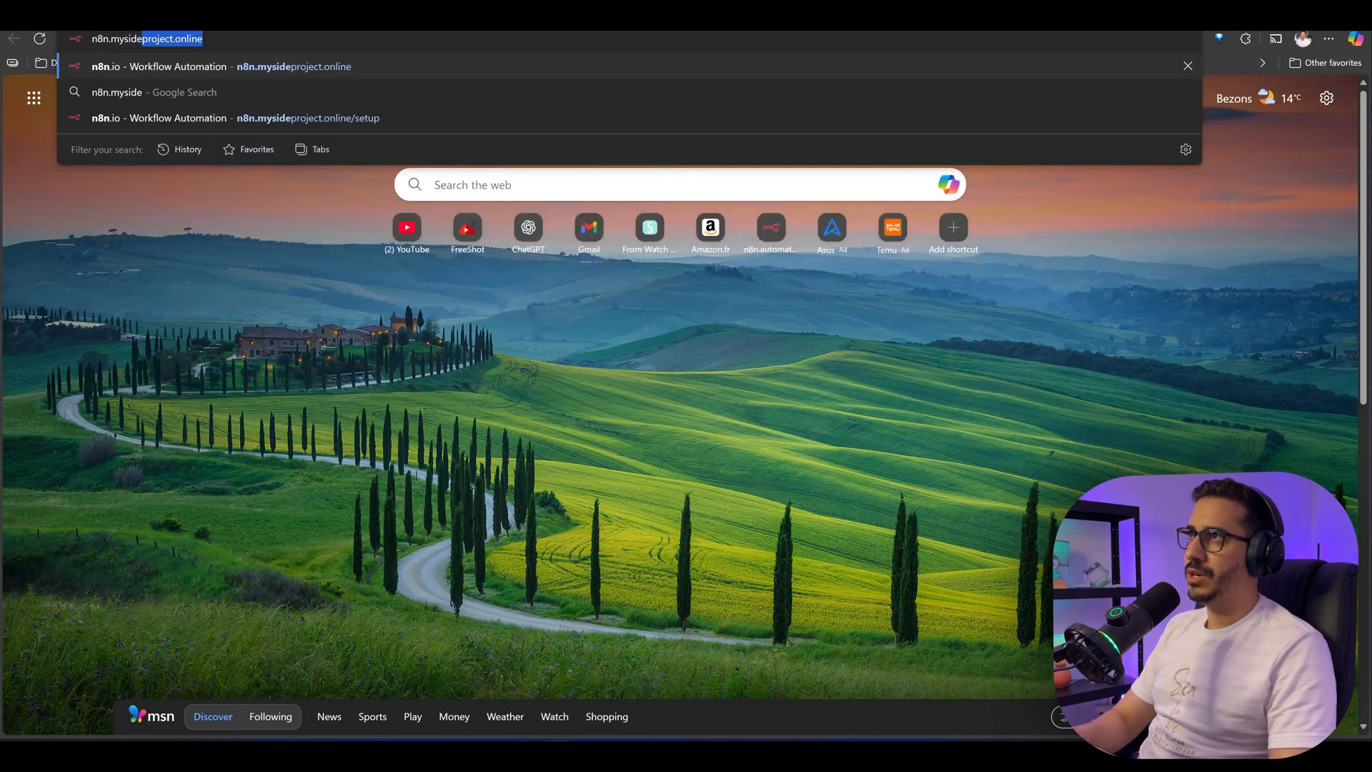
{"action": "type", "text": "project.oonline"}
{"action": "key", "text": "Return"}
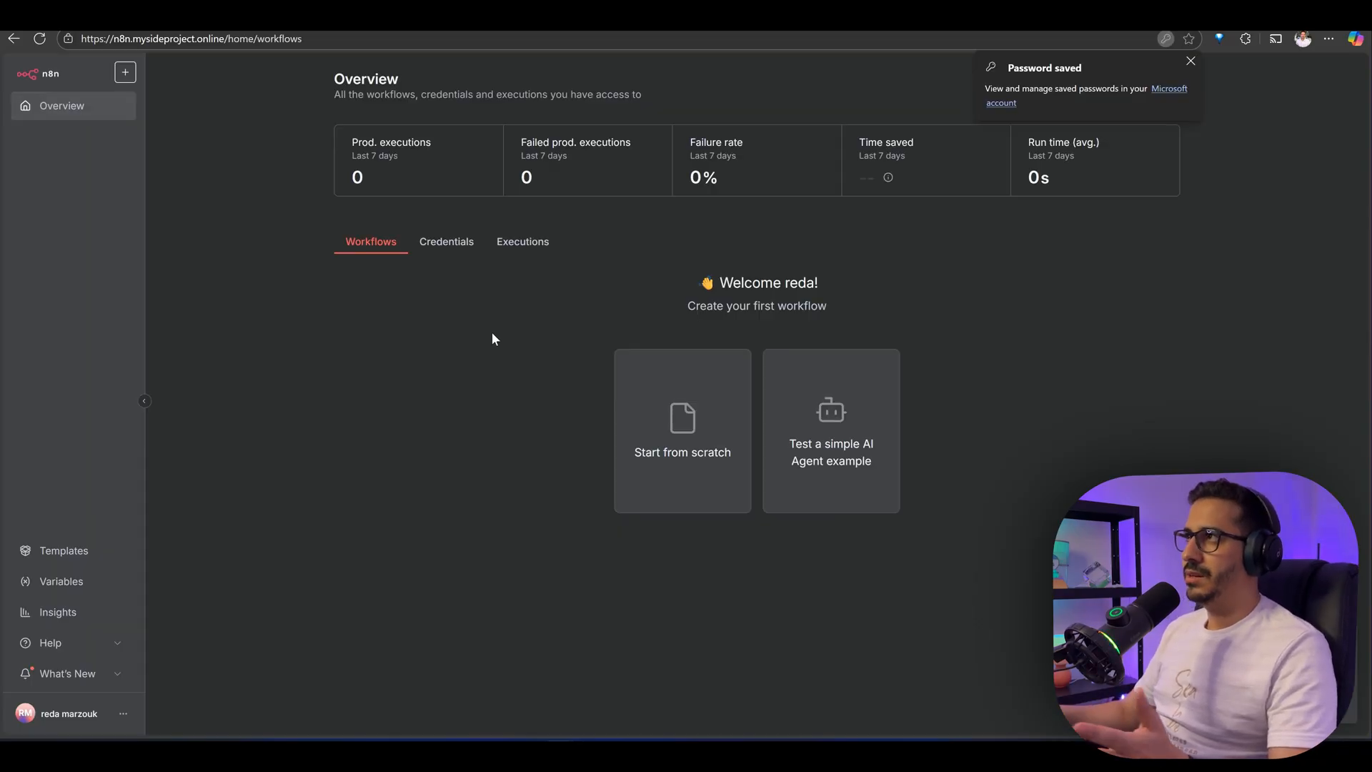
Step: Start a workflow from scratch with a Telegram Trigger on messages and reveal its webhook URLs
{"action": "left_click", "coordinate": [647, 420]}
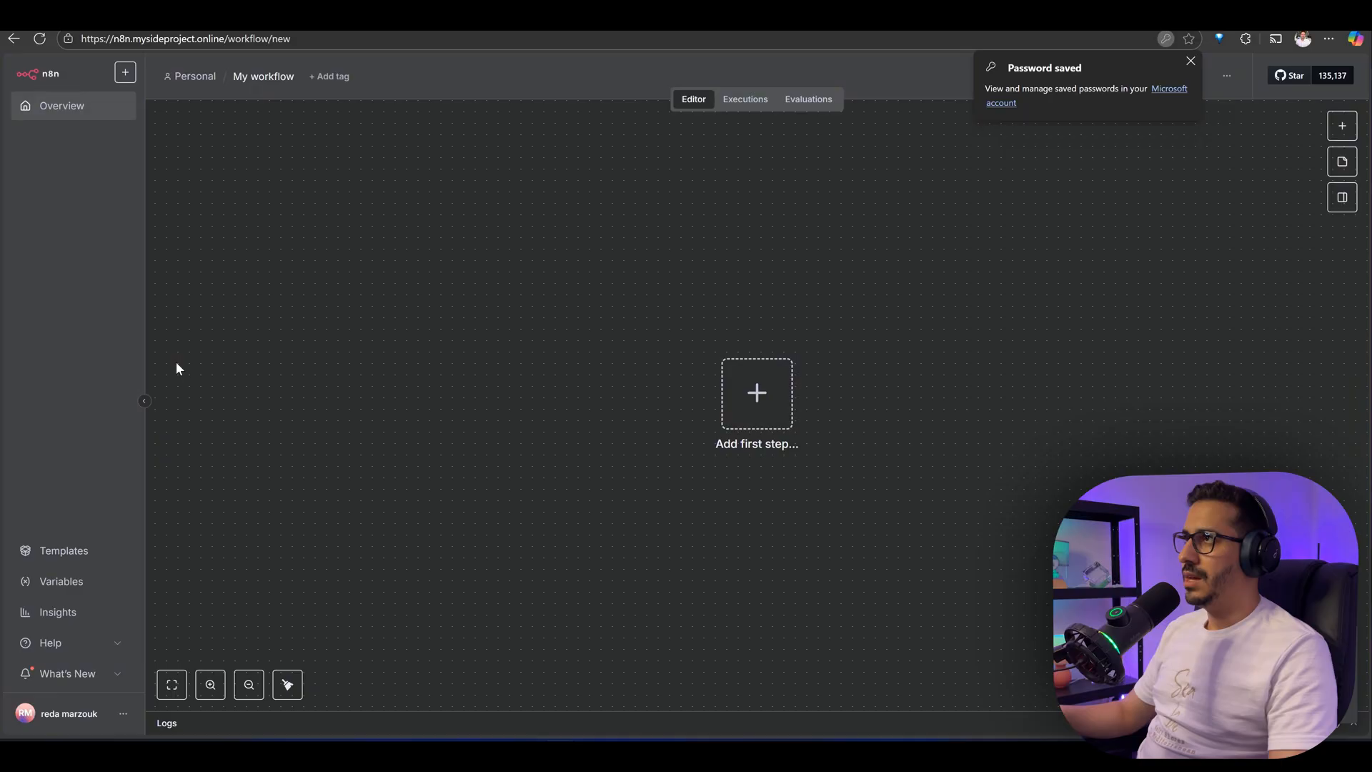
{"action": "left_click", "coordinate": [1343, 127]}
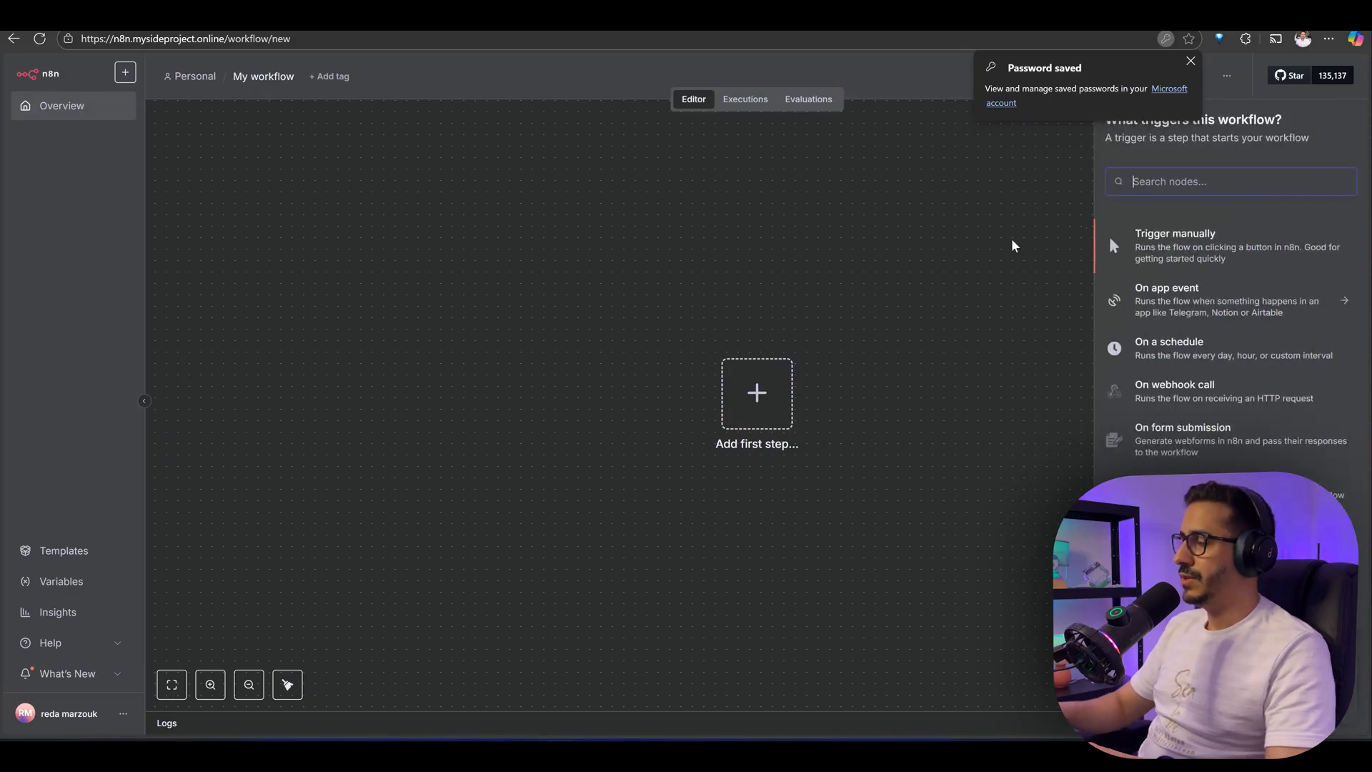
{"action": "type", "text": "teleg"}
{"action": "key", "text": "Return"}
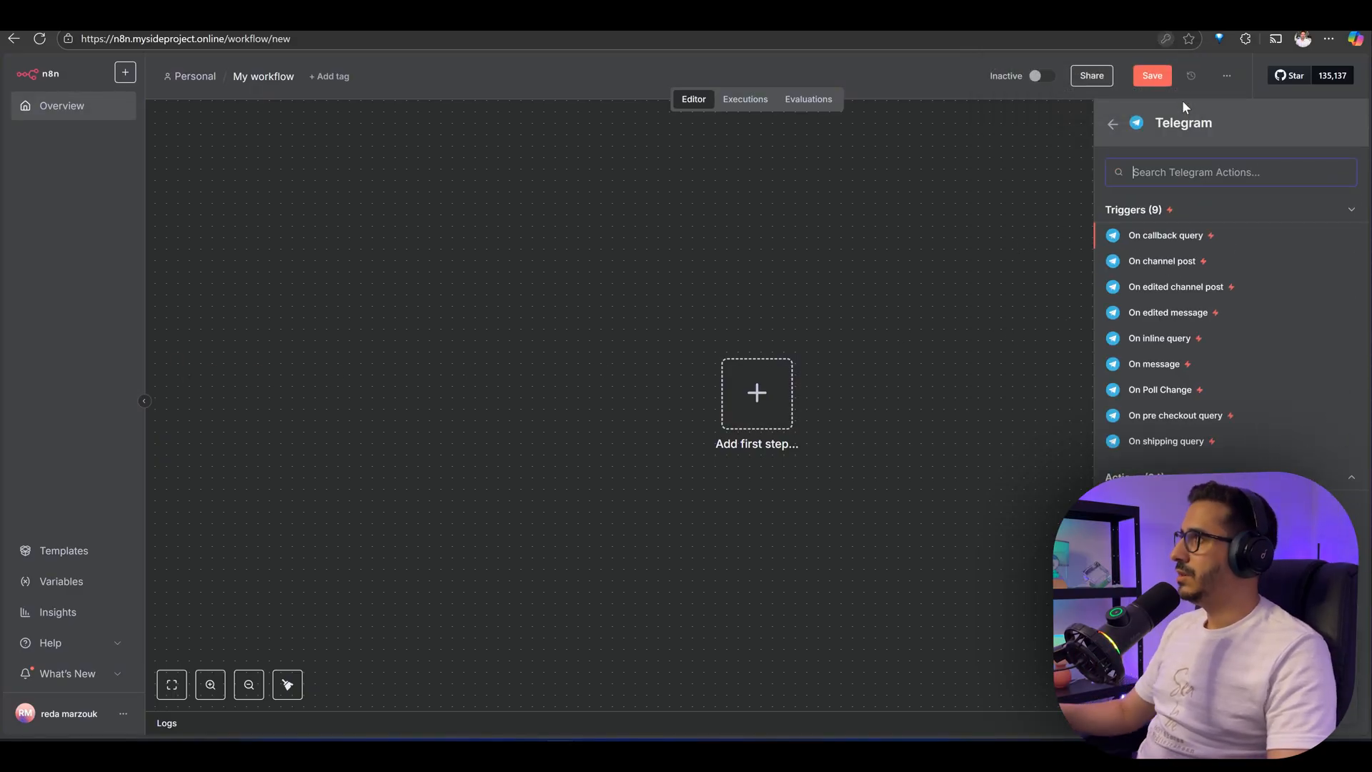
{"action": "left_click", "coordinate": [1155, 365]}
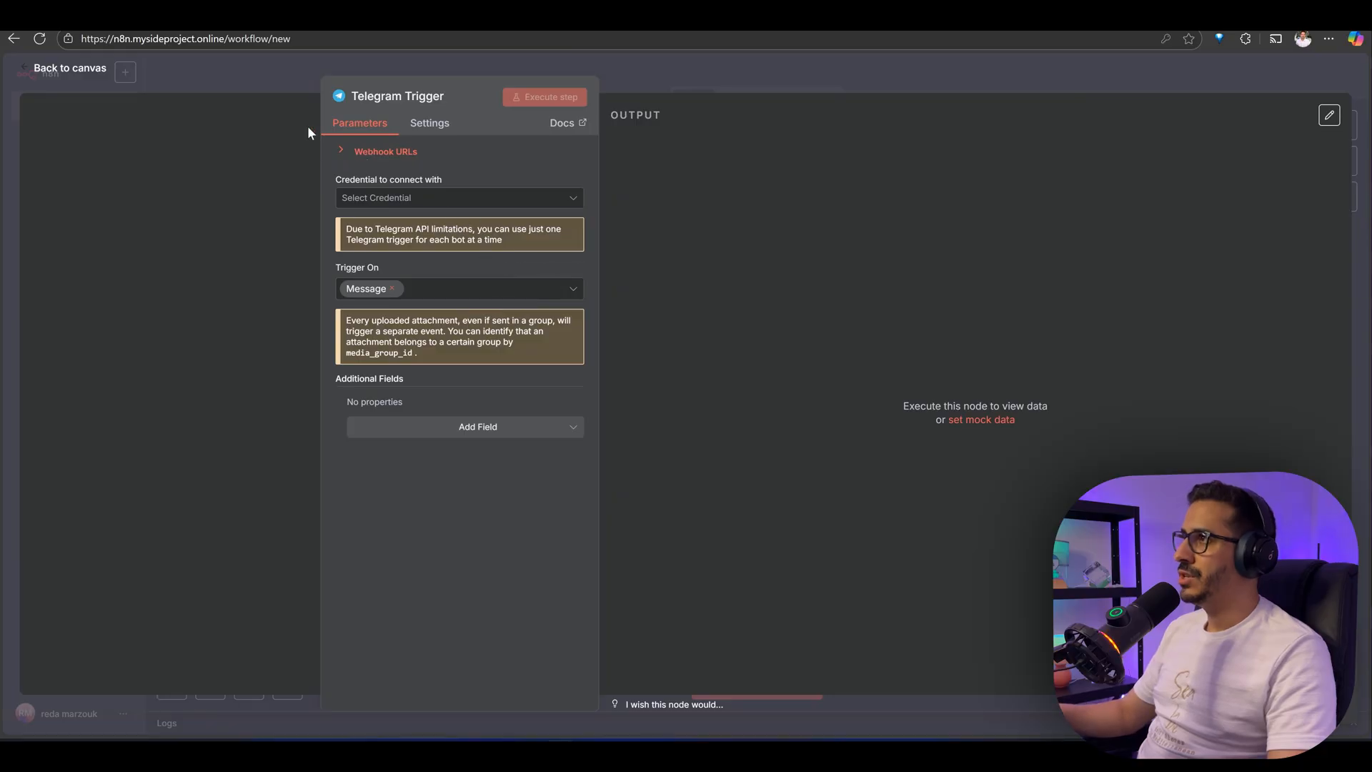
{"action": "left_click", "coordinate": [349, 151]}
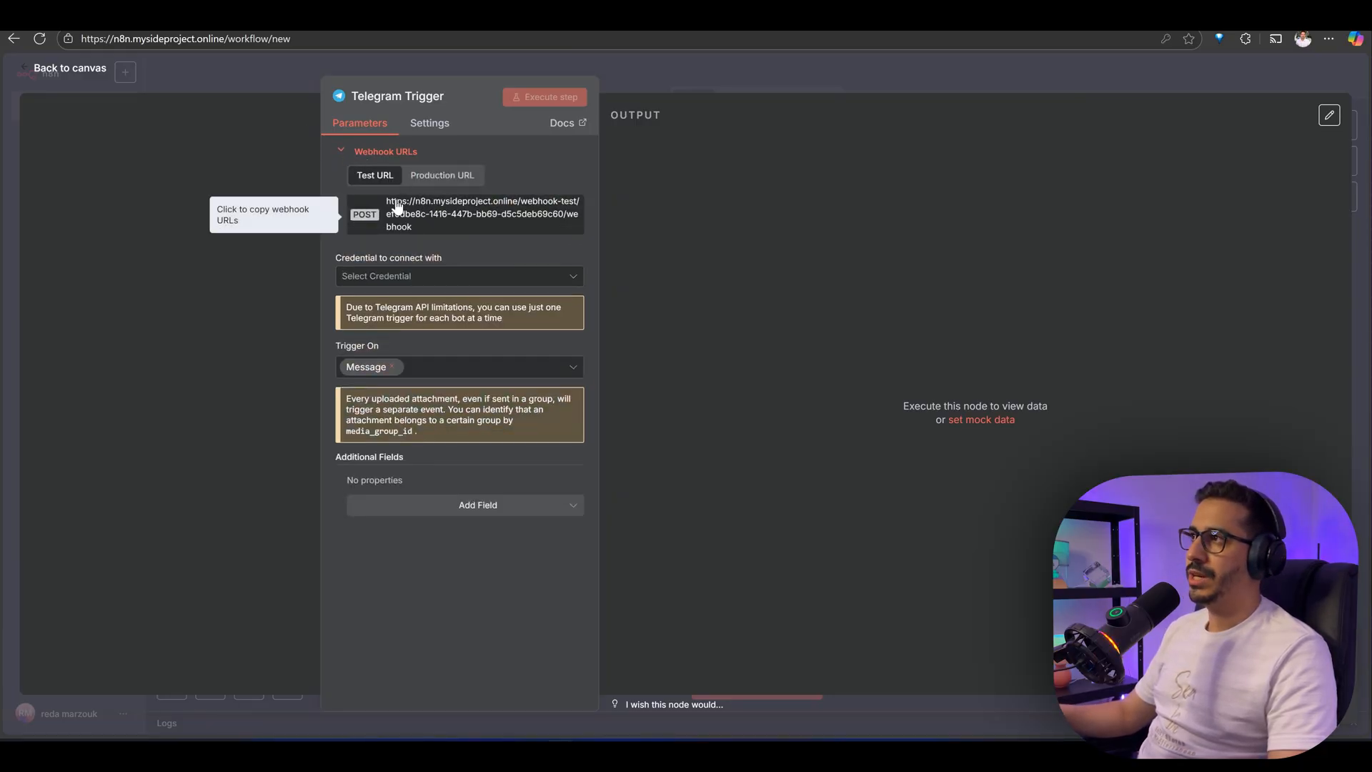
{"action": "key", "text": "Escape"}
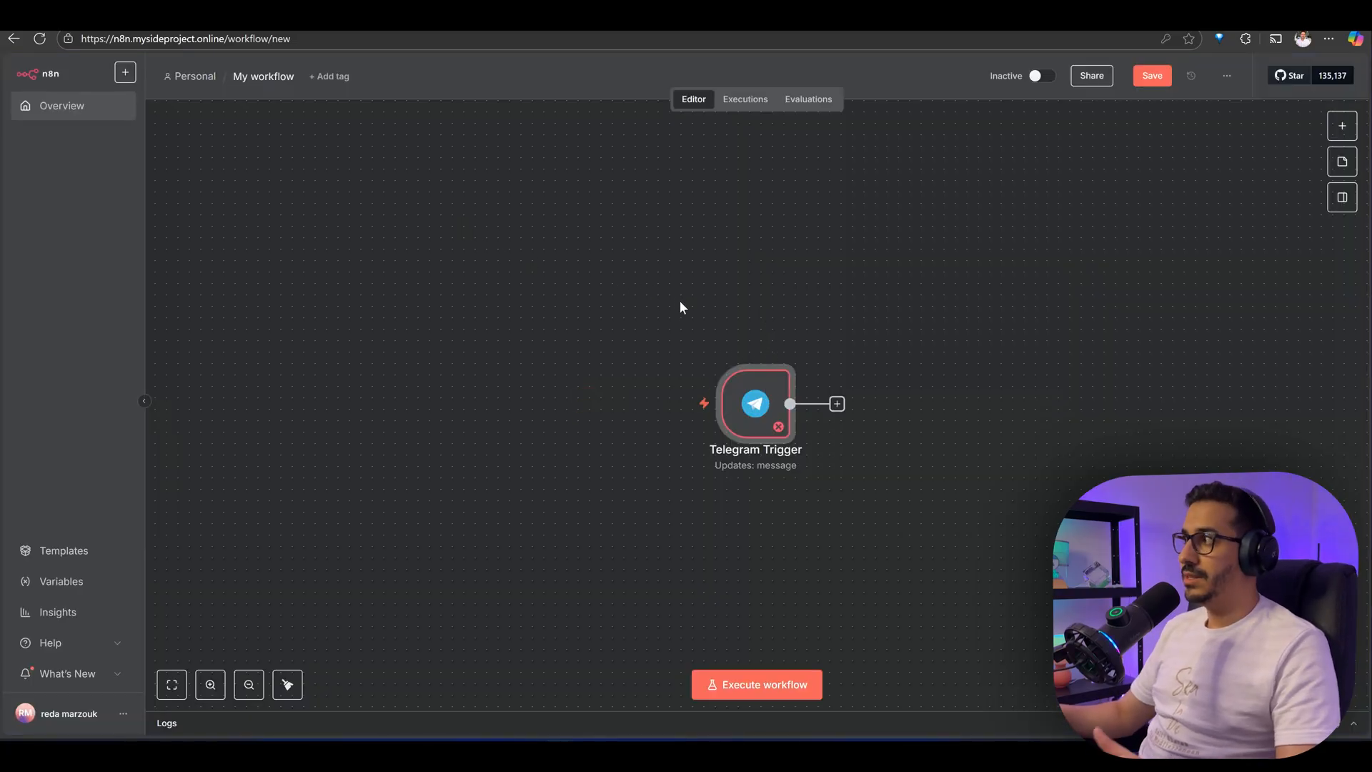
Step: Review the Telegram Trigger's test webhook URL, then select stop-n8n.bat in the n8n online folder
{"action": "double_click", "coordinate": [764, 441]}
{"action": "left_click", "coordinate": [366, 152]}
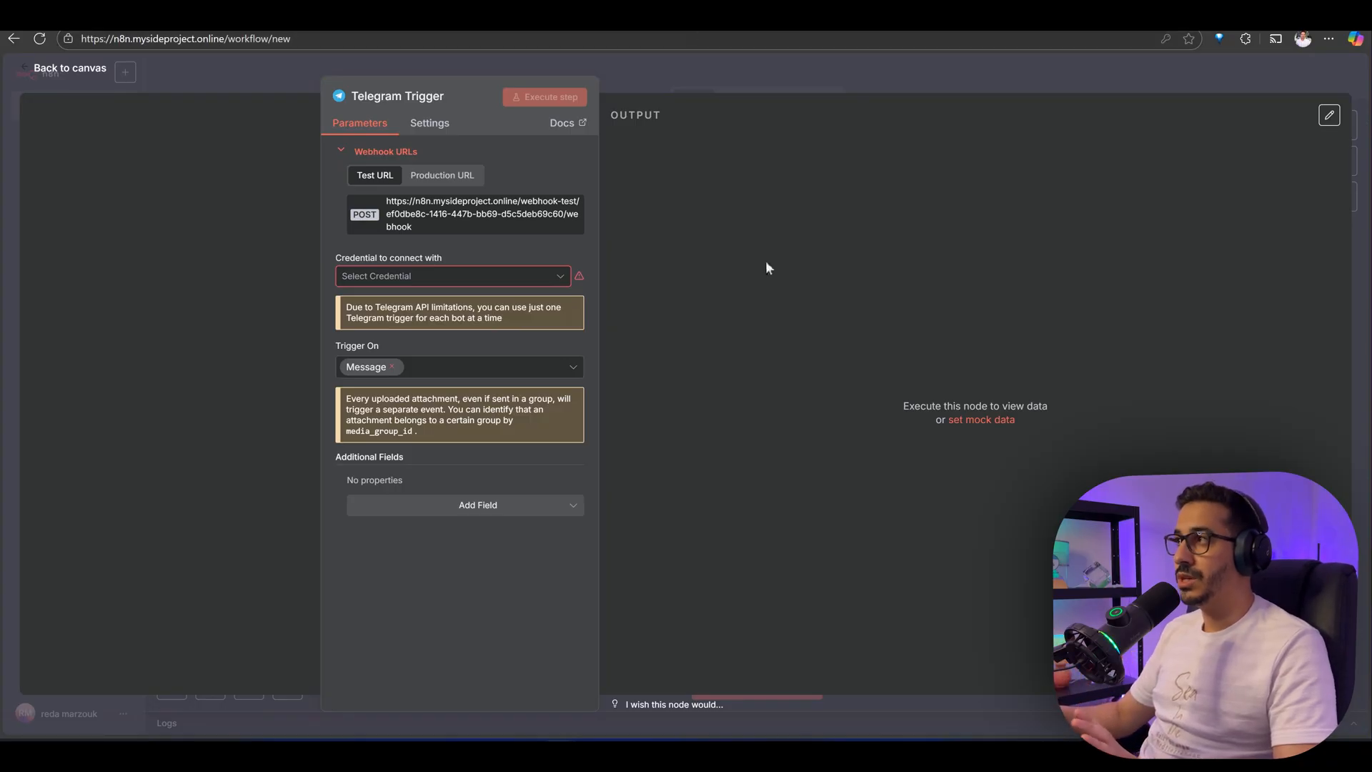
{"action": "key", "text": "Escape"}
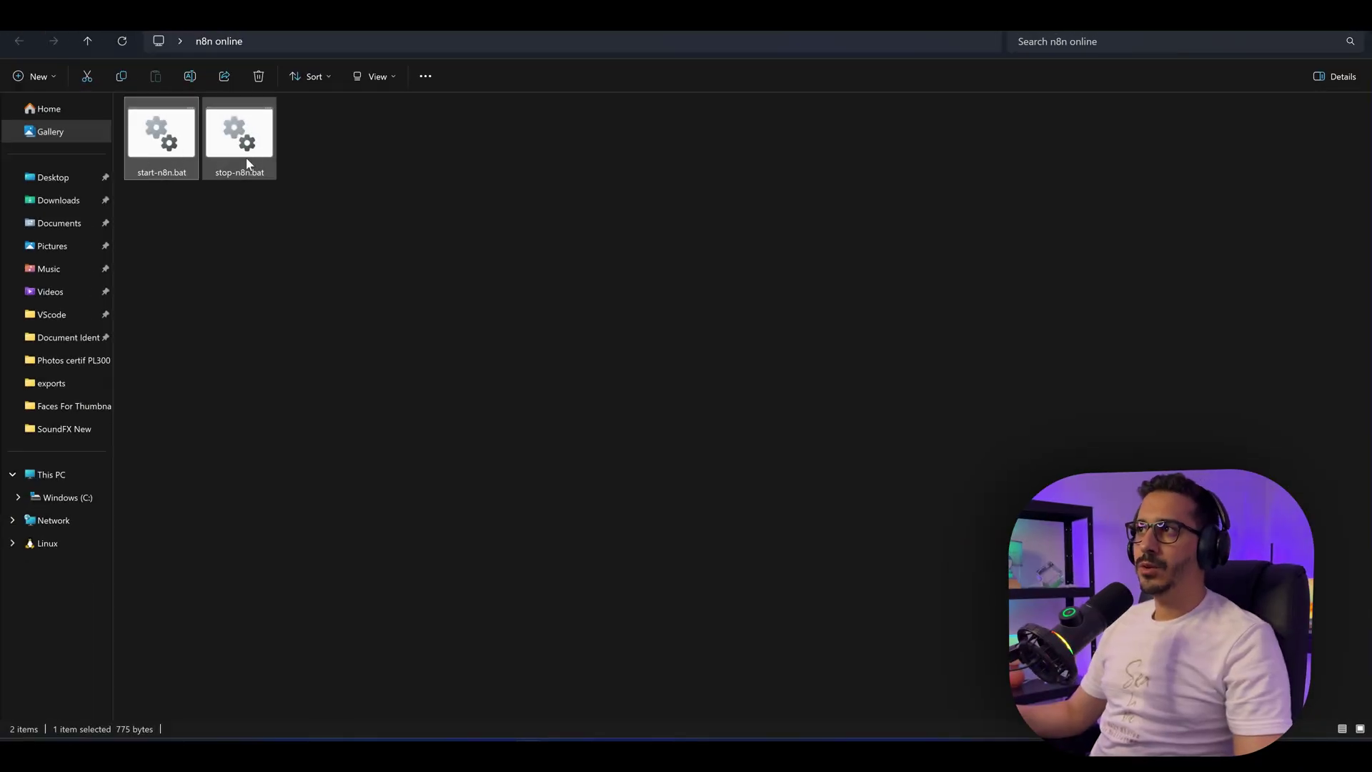
{"action": "left_click", "coordinate": [248, 164]}
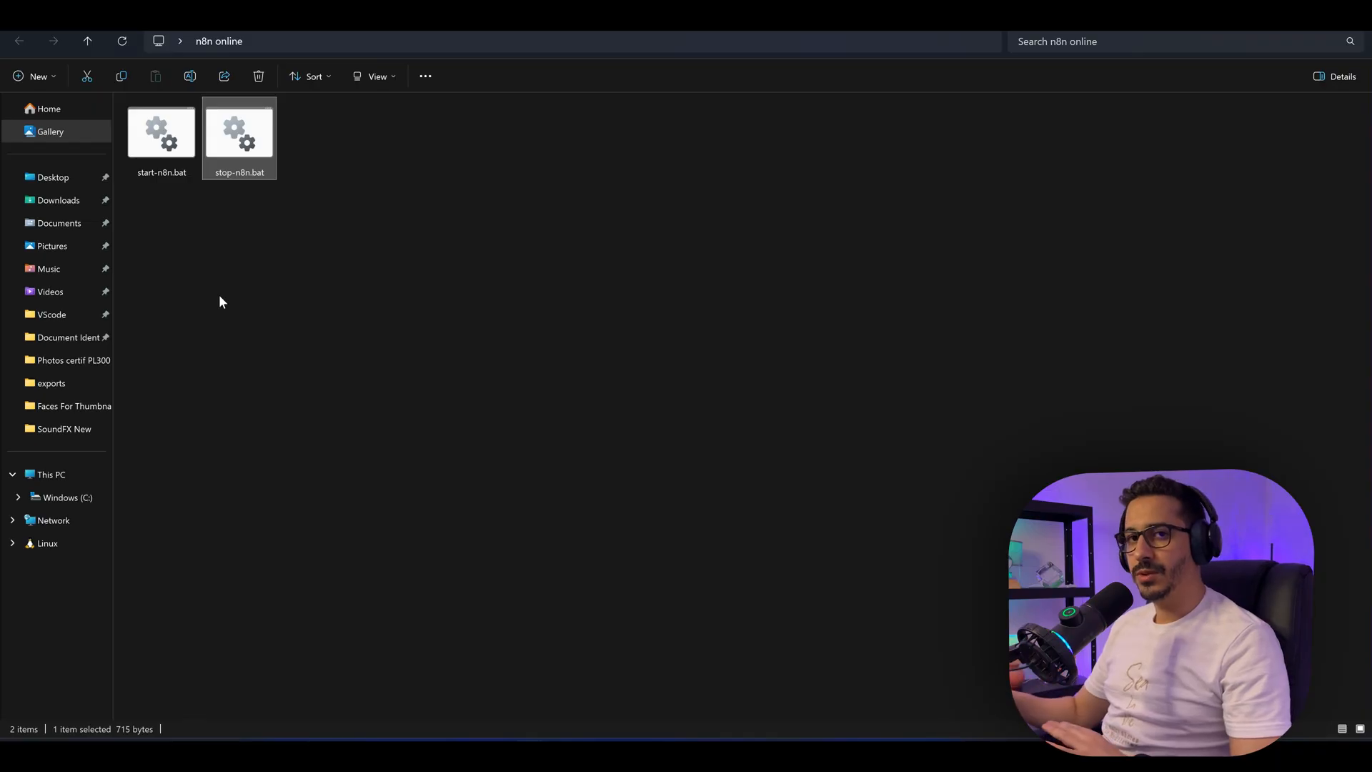
{"action": "left_click", "coordinate": [187, 191]}
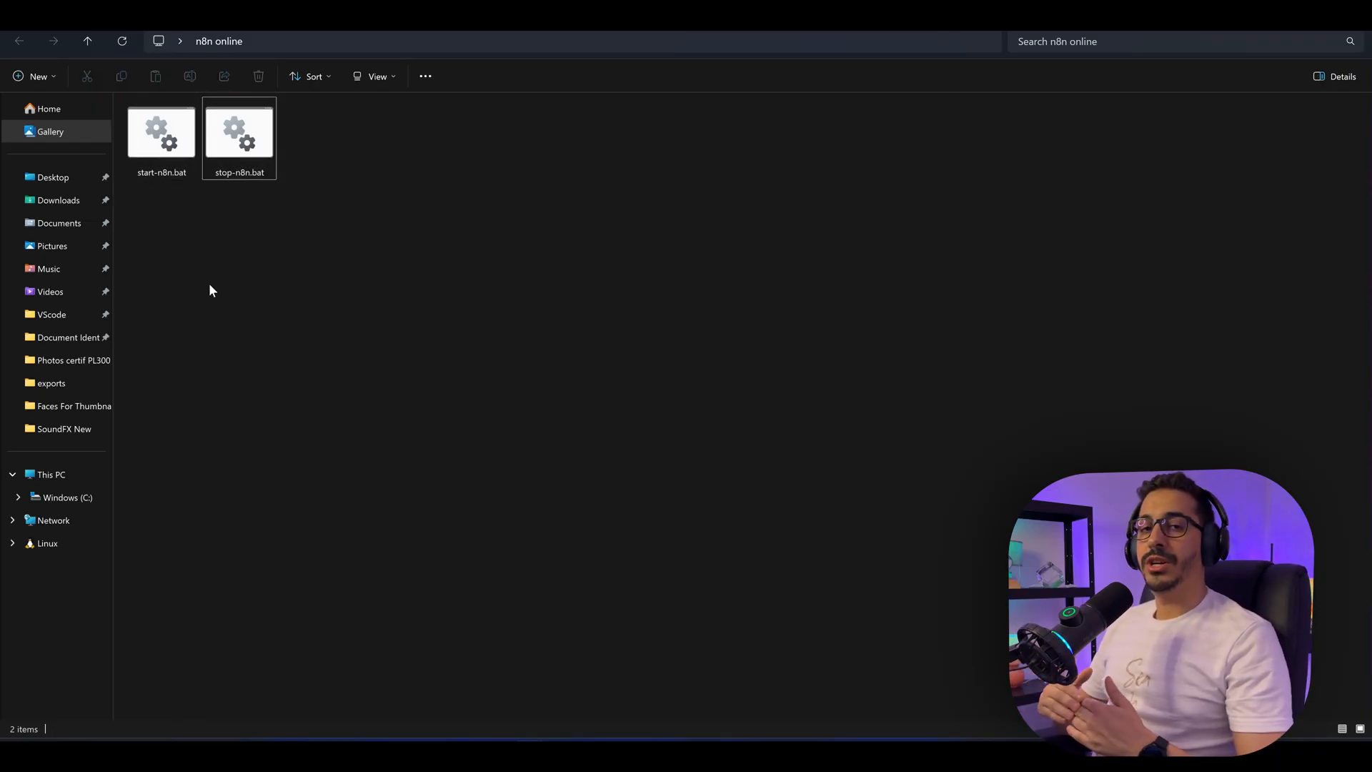
{"action": "right_click", "coordinate": [158, 139]}
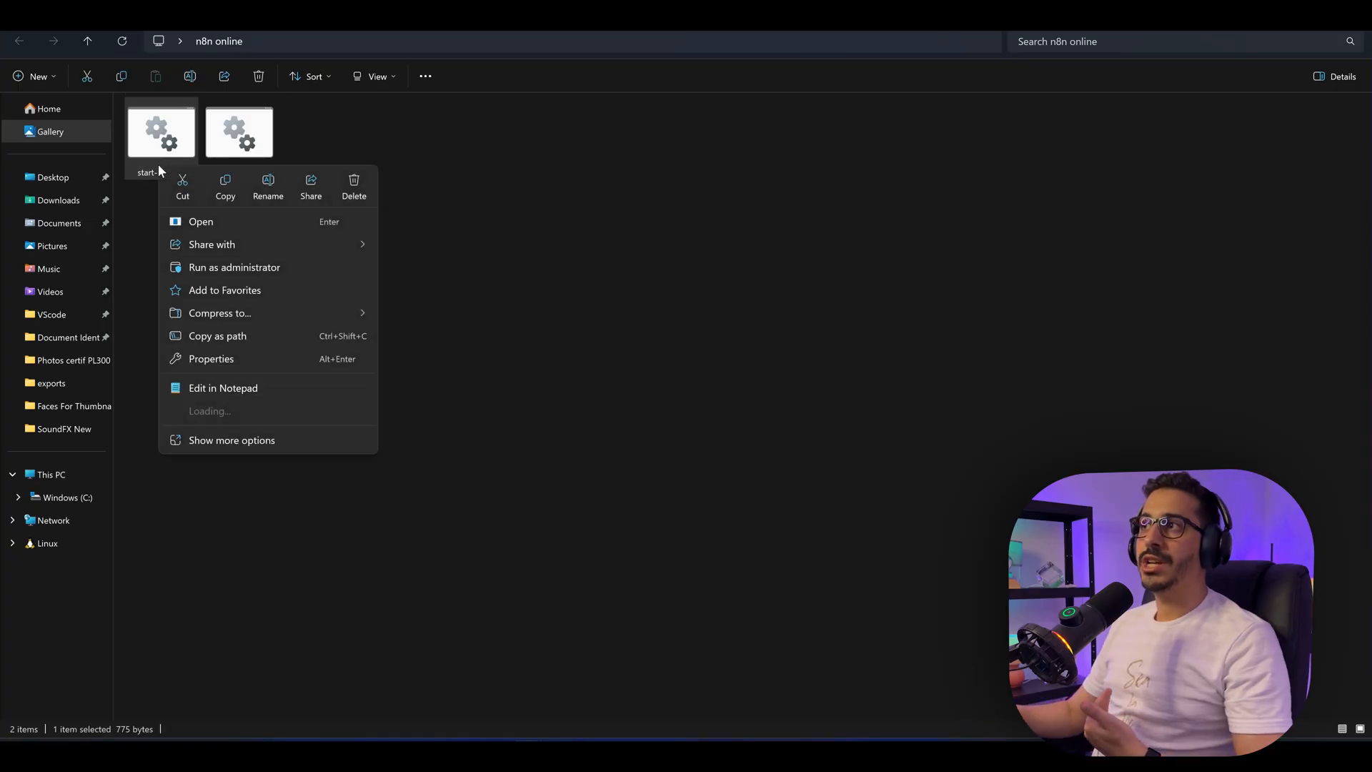
{"action": "left_click", "coordinate": [464, 245]}
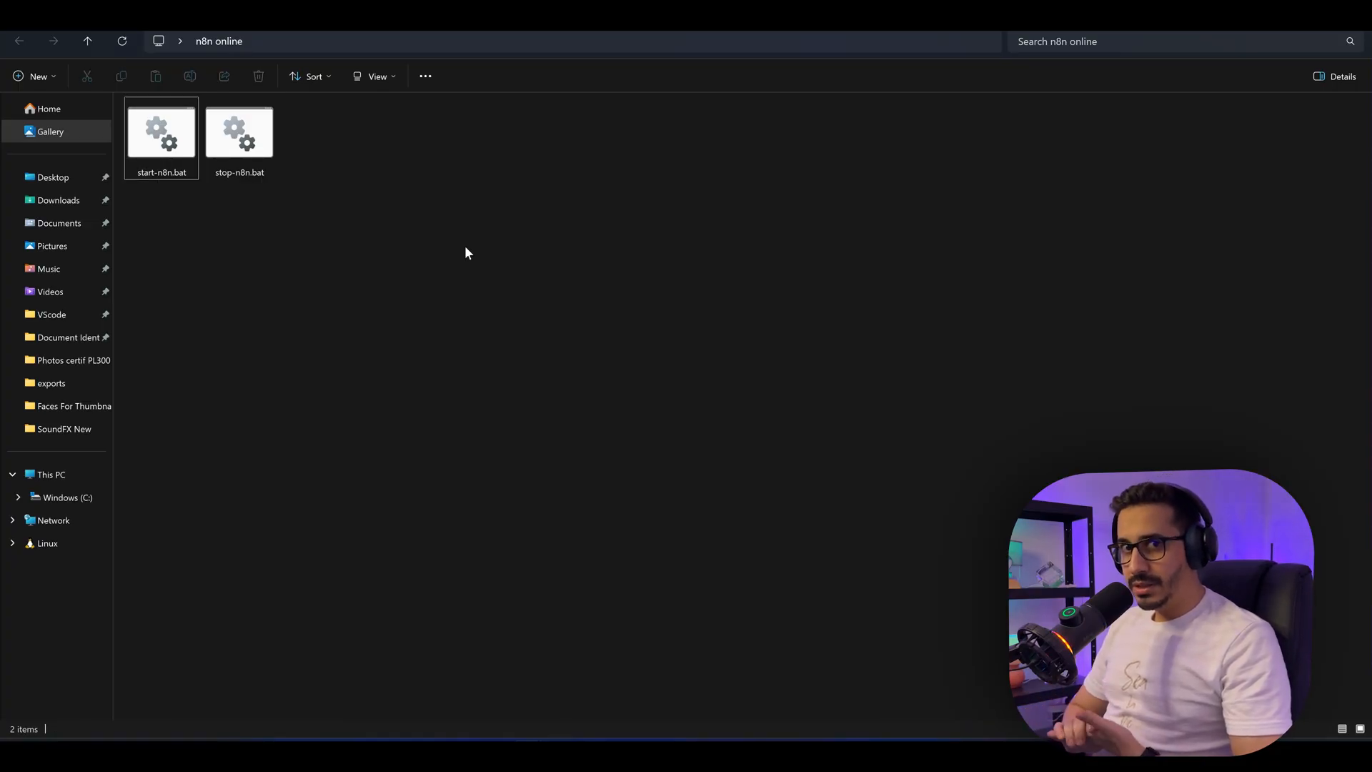